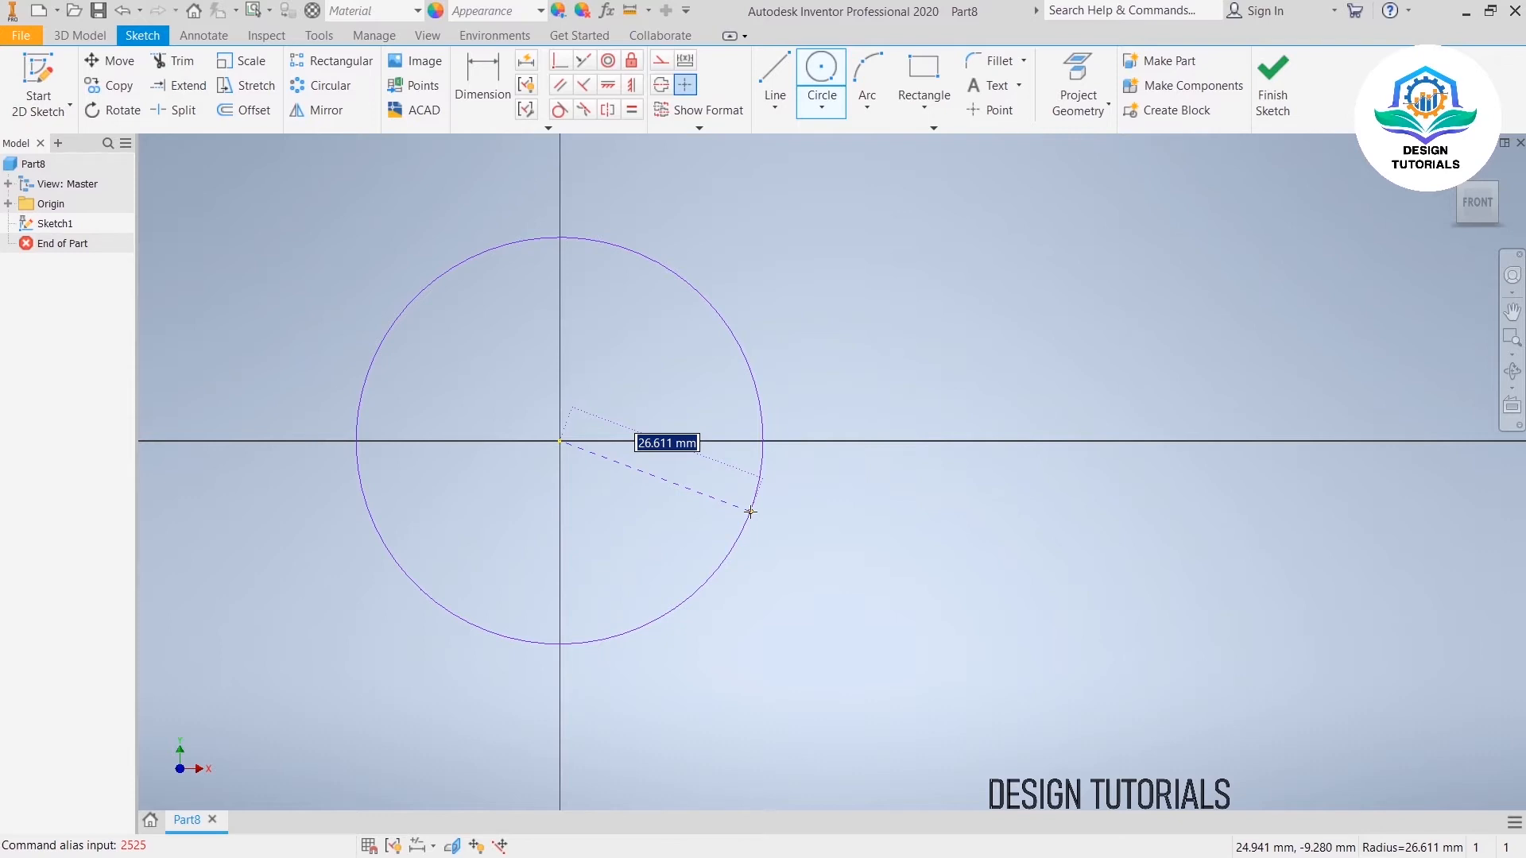
# Step: Draw a circle about 53 mm in diameter at the origin and a smaller one, about 15 mm, to its right on the horizontal axis
pyautogui.click(750, 512)
pyautogui.scroll(-2, 1049, 446)
pyautogui.moveTo(1036, 445); pyautogui.dragTo(868, 445, button='middle')
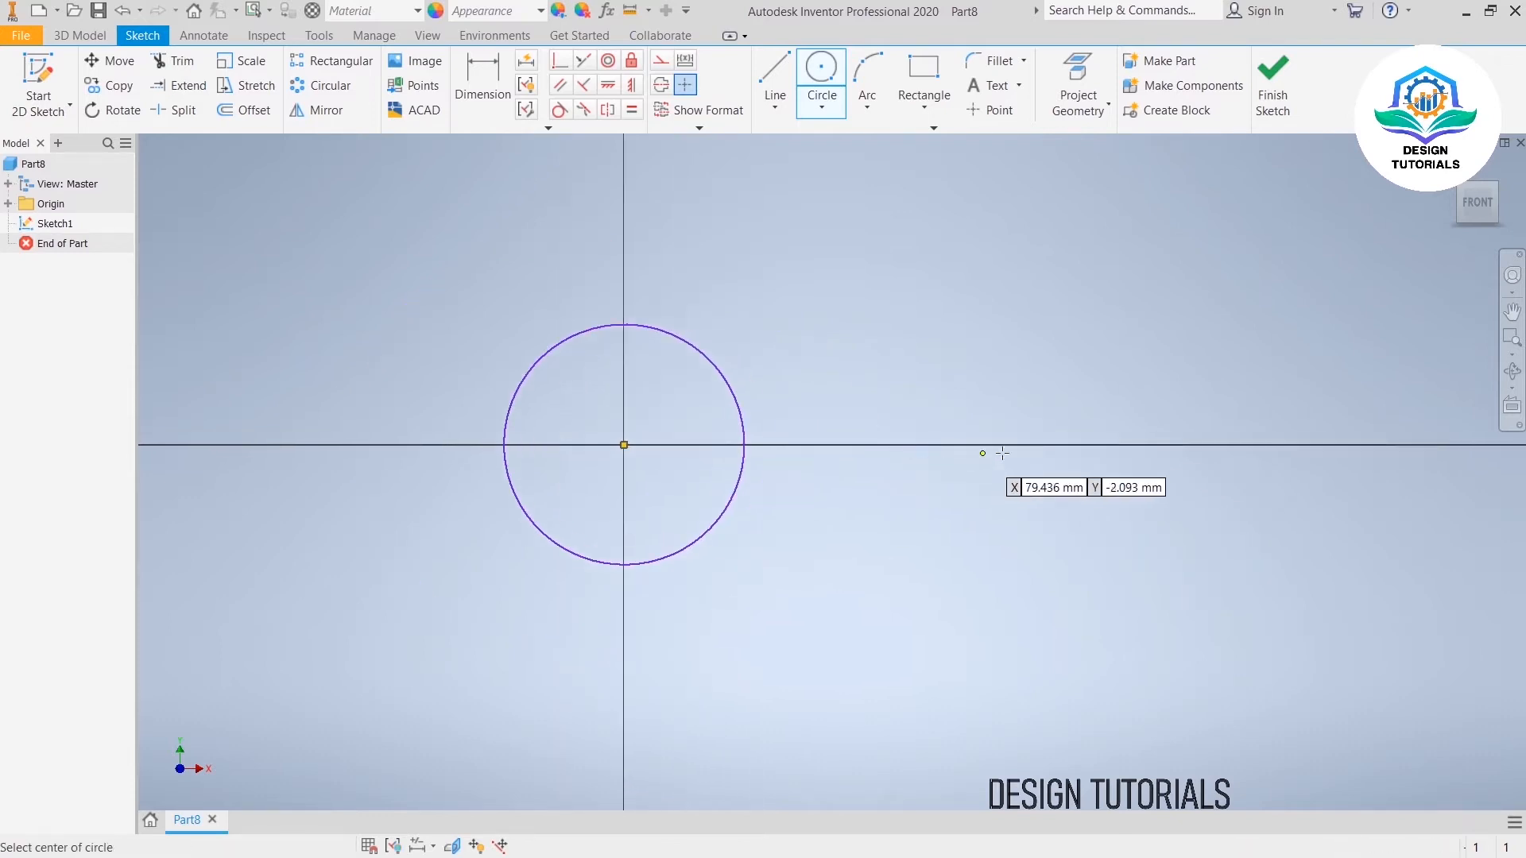
pyautogui.click(1066, 445)
pyautogui.click(1089, 472)
pyautogui.rightClick(1124, 379)
pyautogui.click(1112, 426)
# Step: Dimension the circle at the origin to a 50 mm diameter and the smaller circle to a 24 mm diameter
pyautogui.click(482, 76)
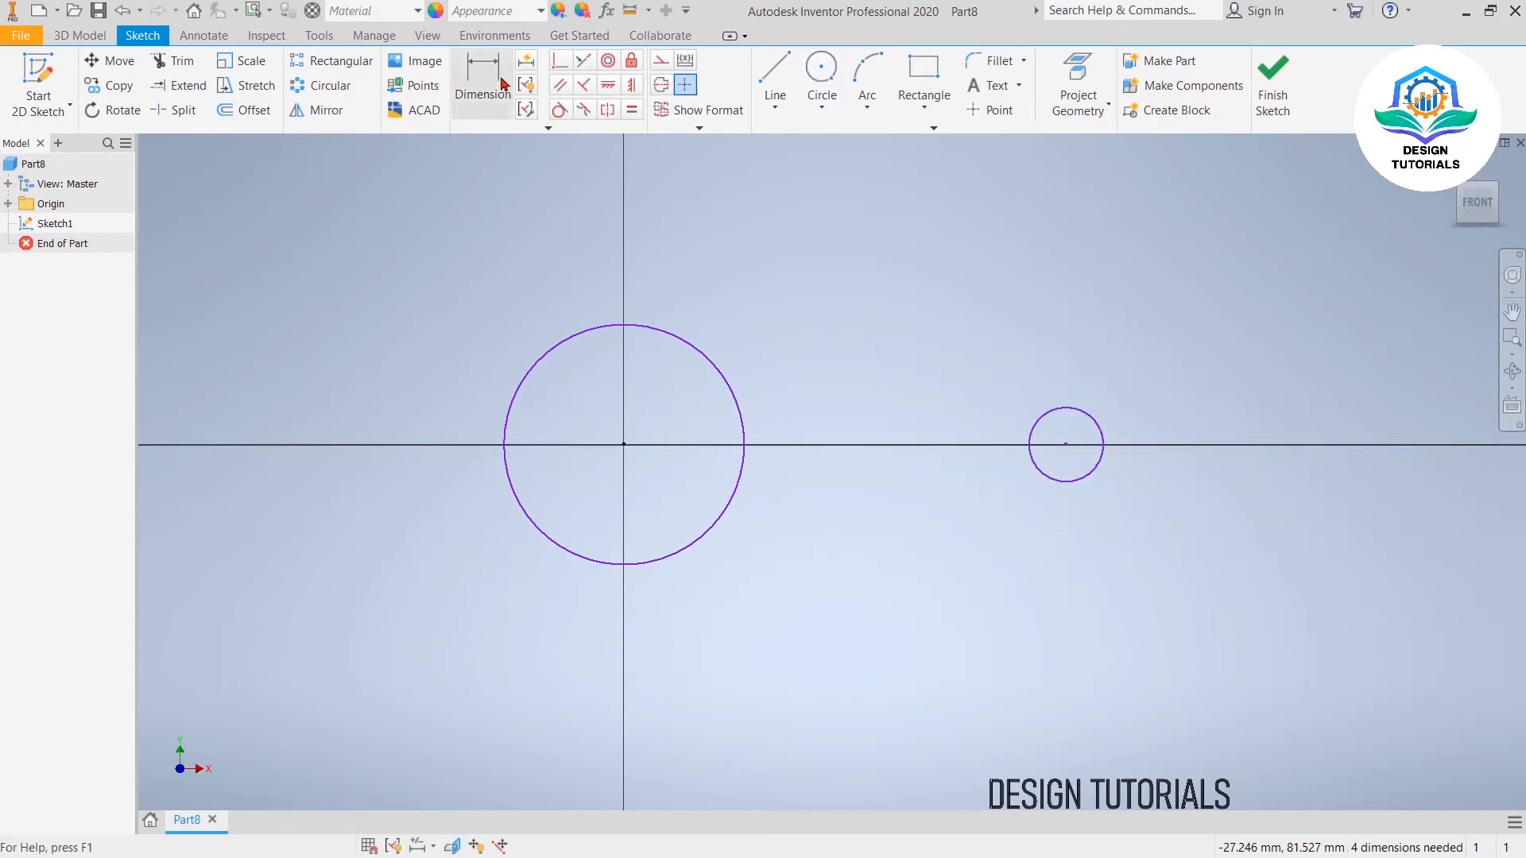
pyautogui.click(647, 326)
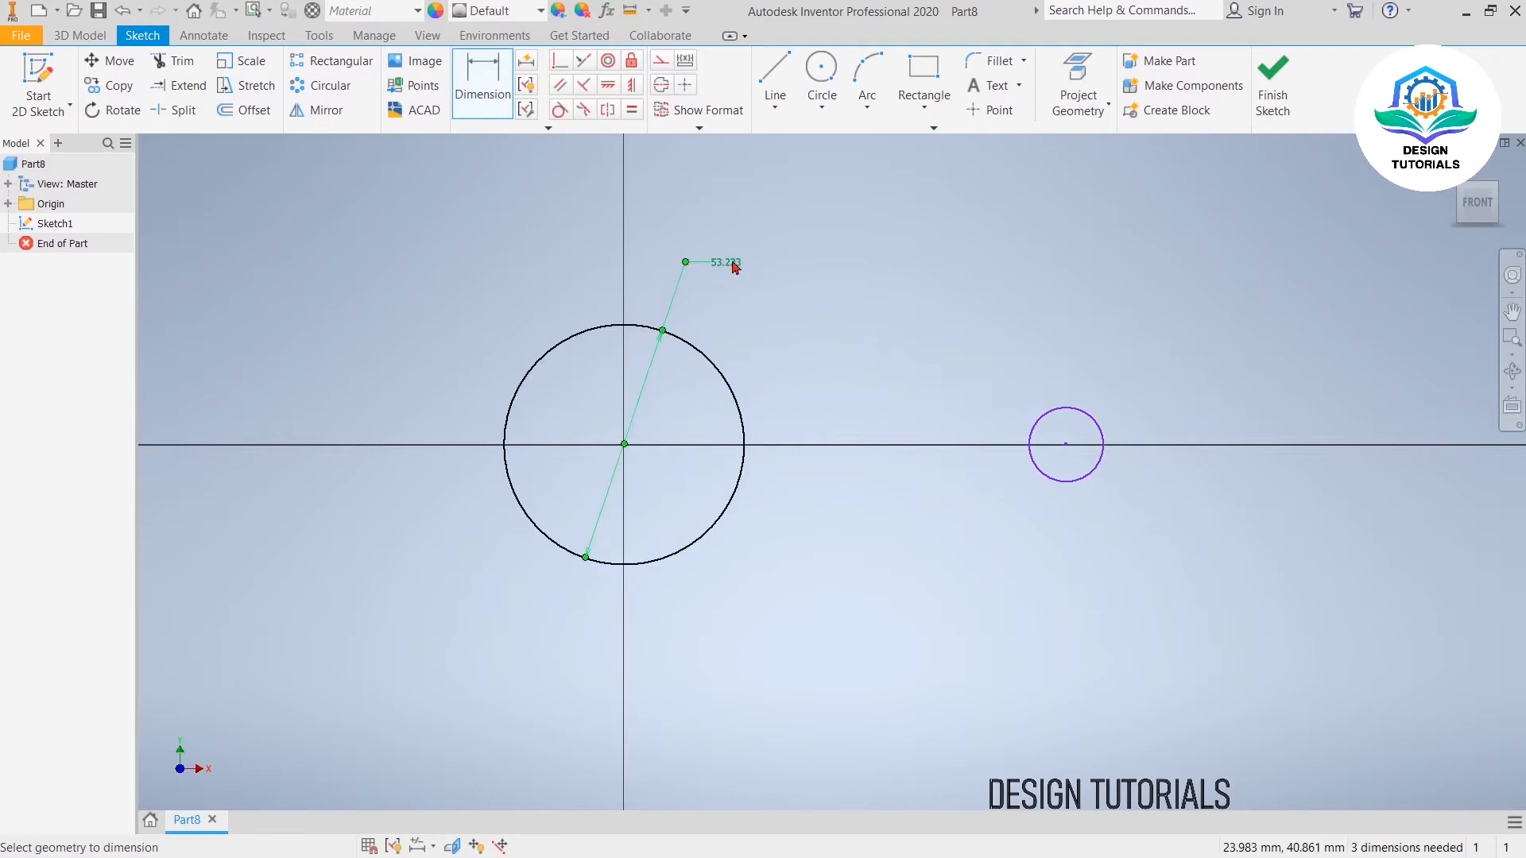
pyautogui.click(735, 265)
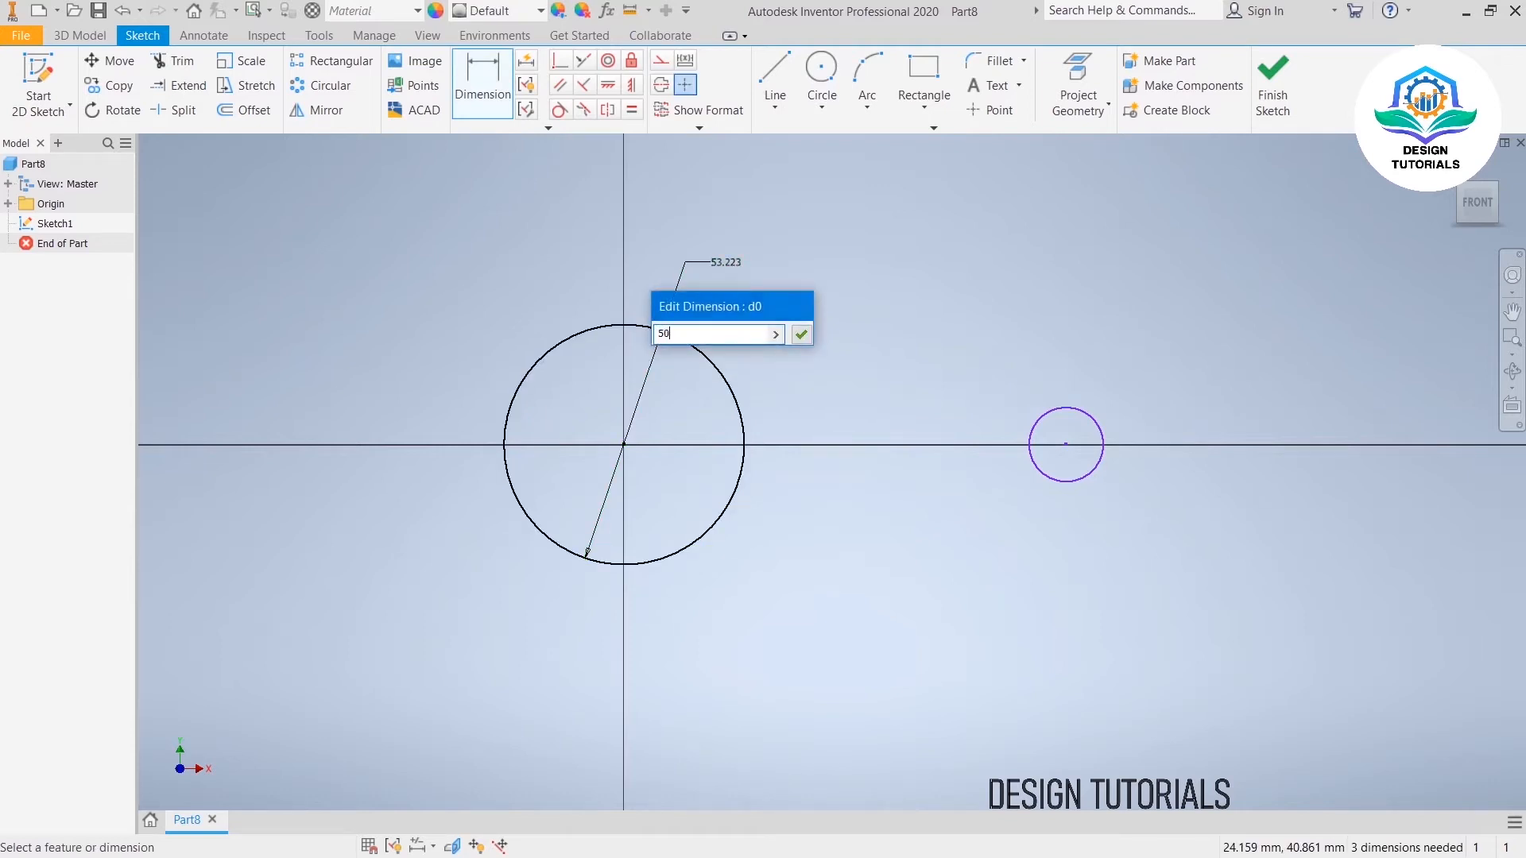
pyautogui.write('50')
pyautogui.press('Return')
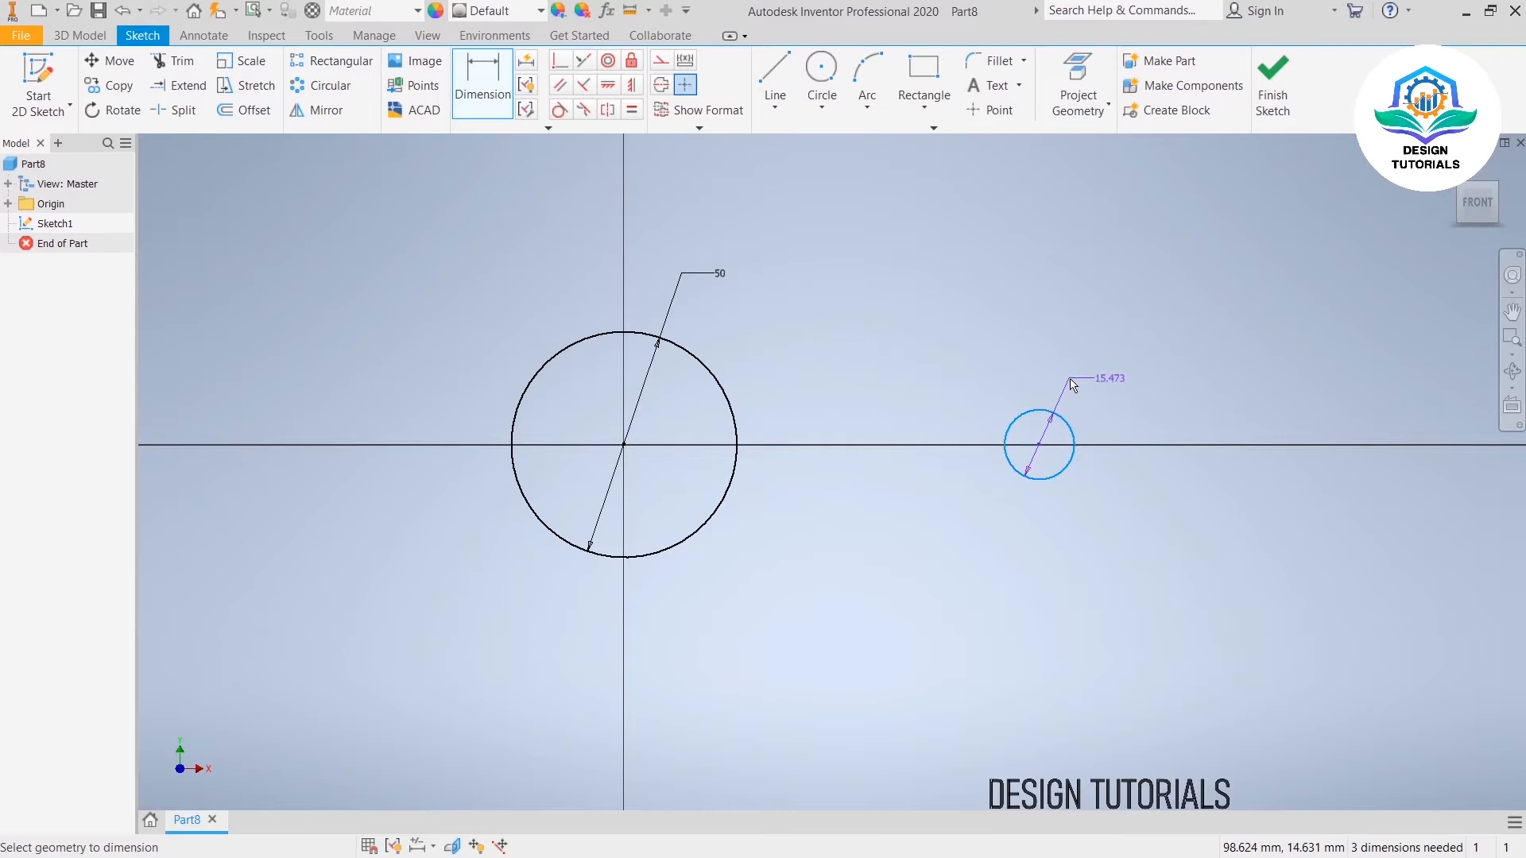
pyautogui.click(1122, 385)
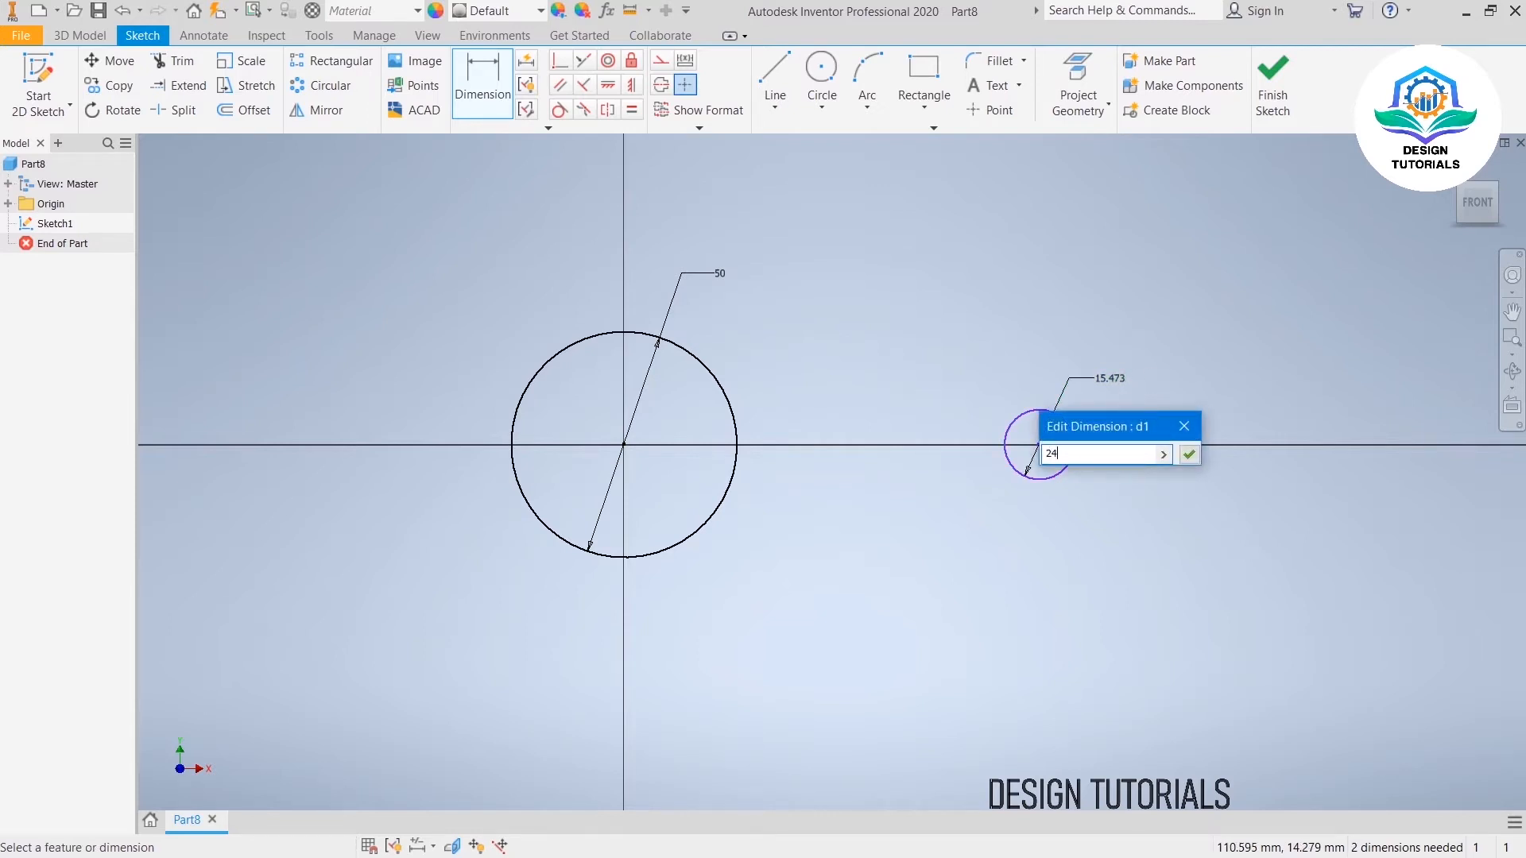
pyautogui.press('Return')
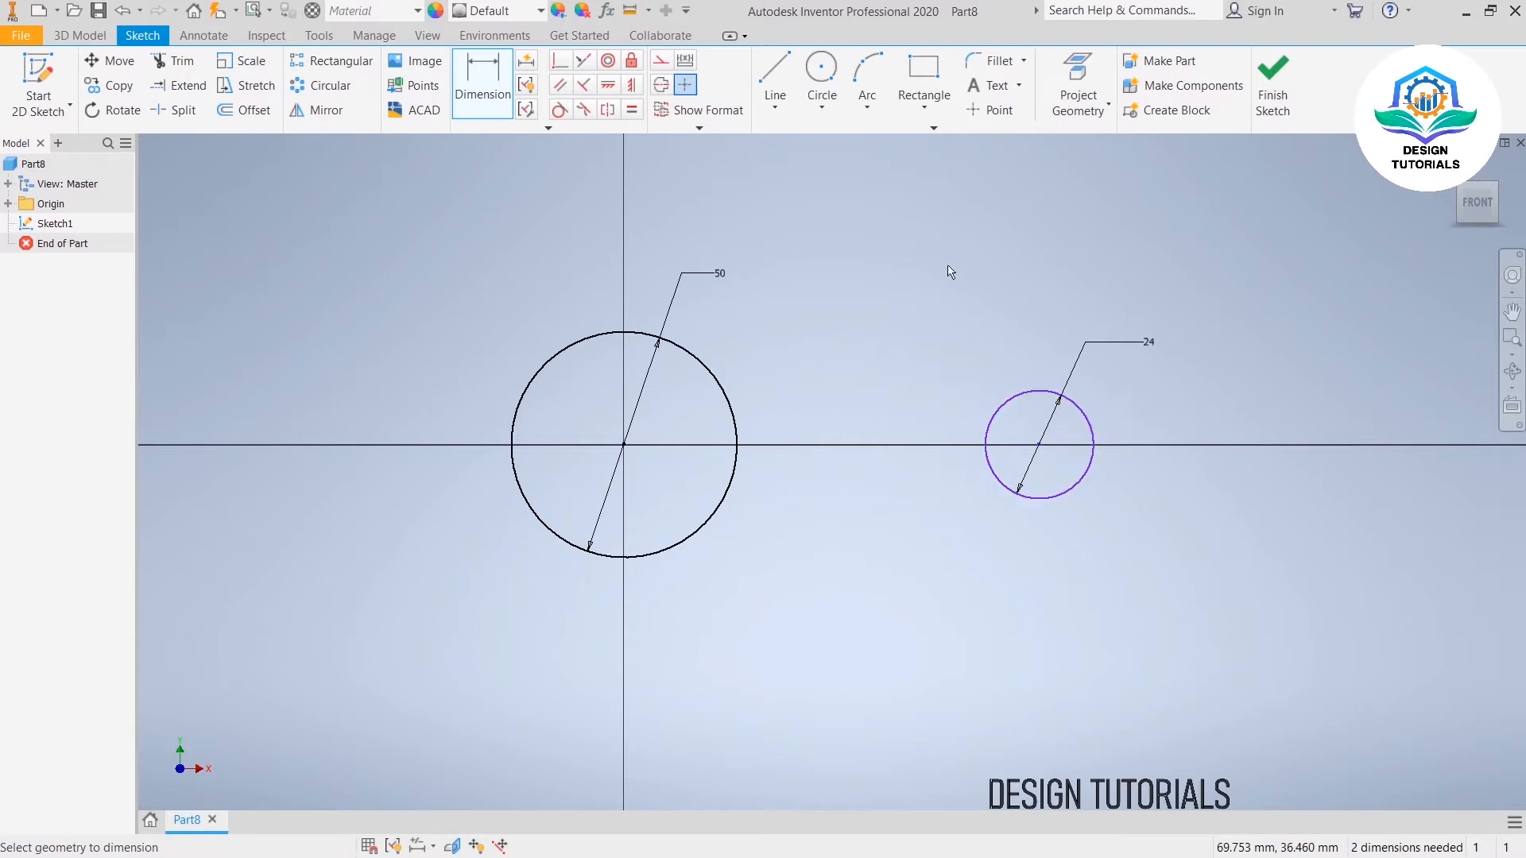
# Step: Apply a horizontal constraint between the center points of the two circles
pyautogui.click(608, 86)
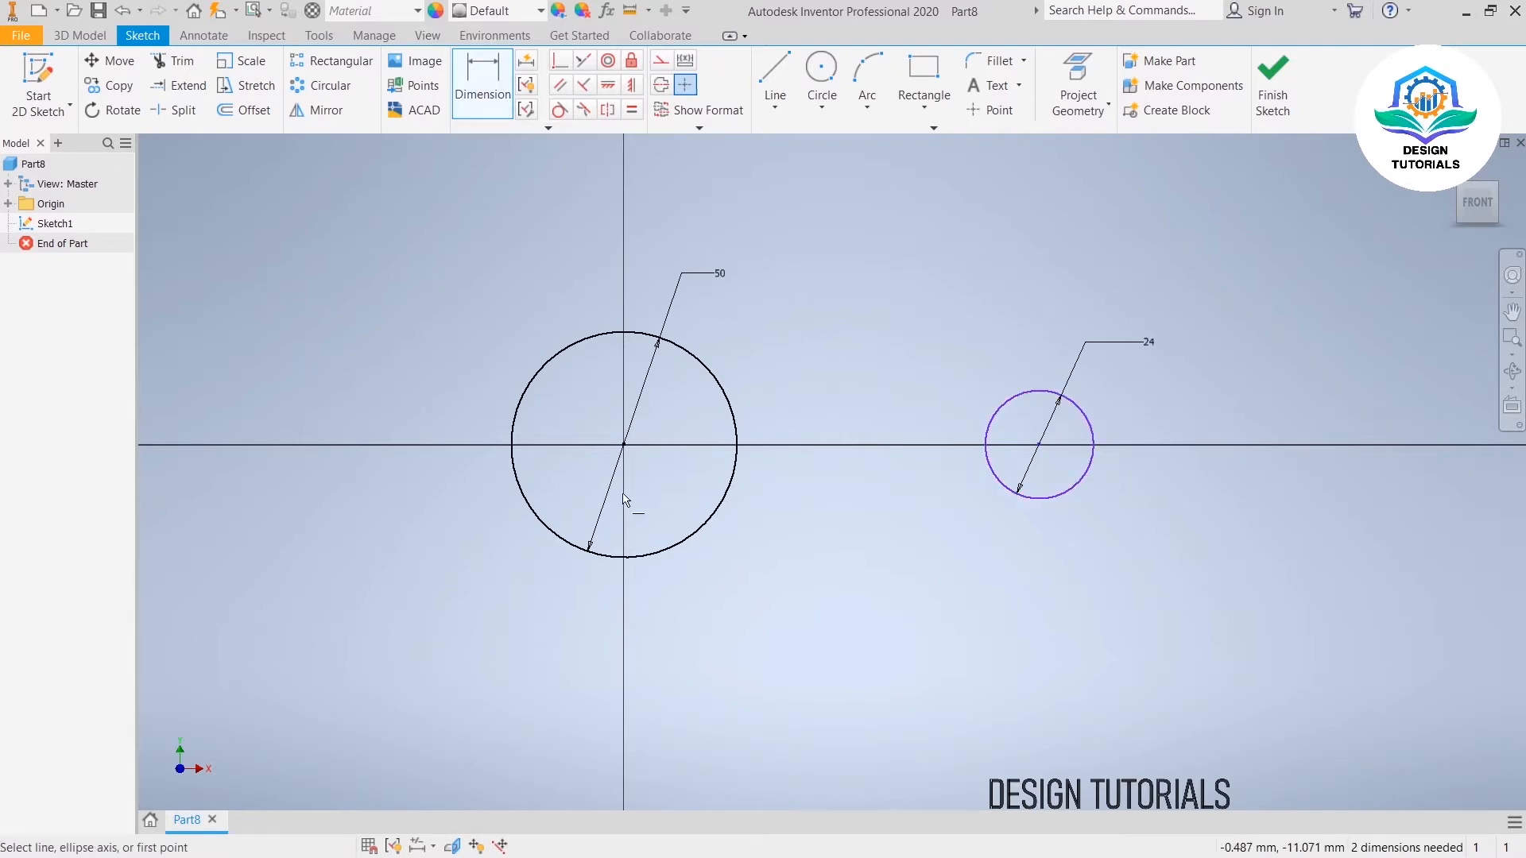
pyautogui.click(623, 449)
pyautogui.click(1039, 445)
pyautogui.rightClick(845, 316)
pyautogui.click(901, 319)
# Step: Dimension the center-to-center distance between the two circles to 100 mm
pyautogui.click(479, 97)
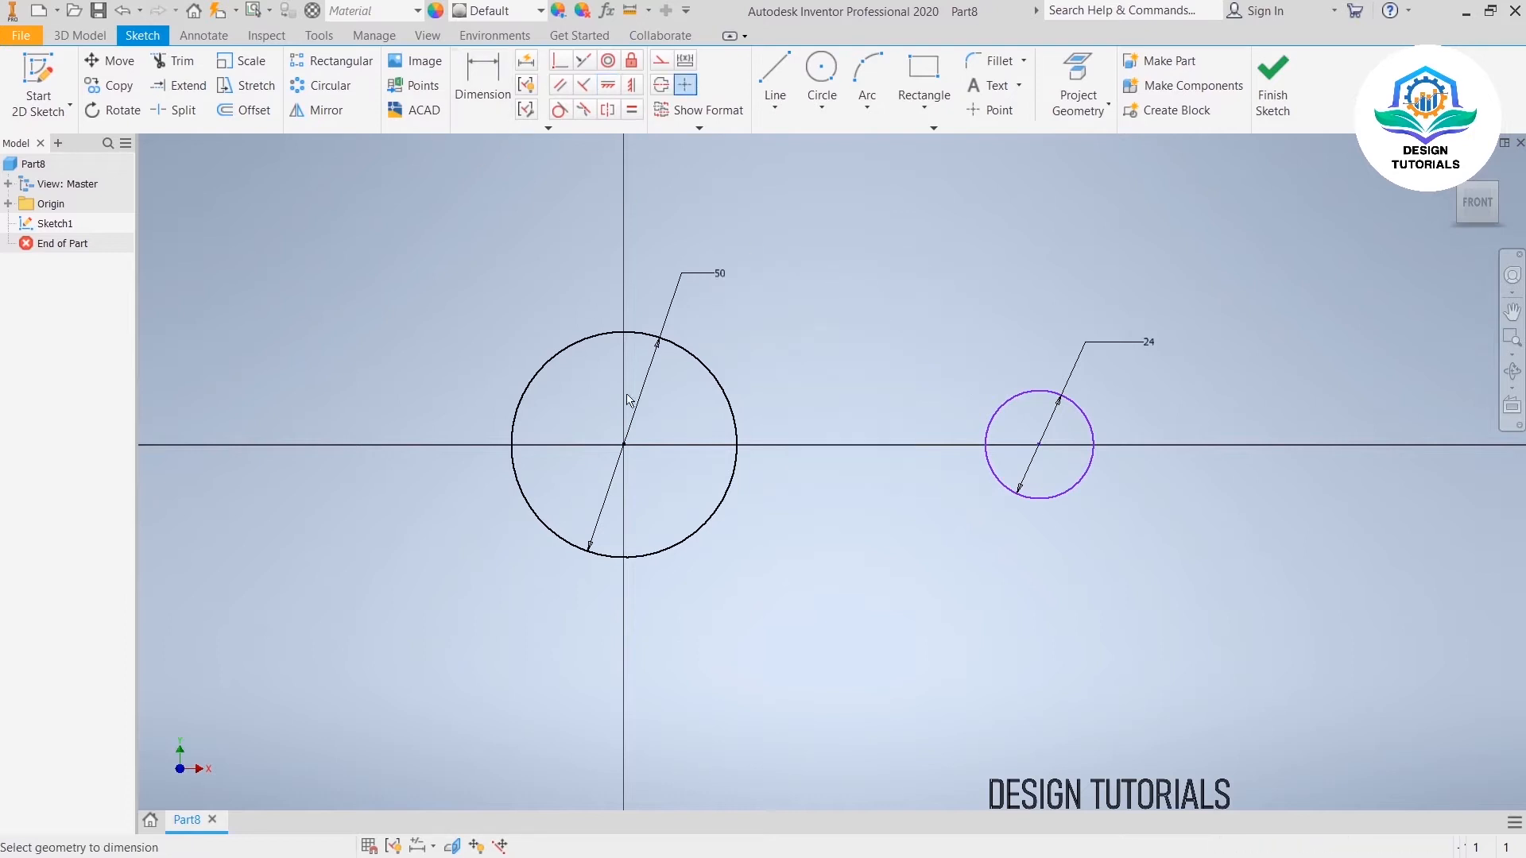
pyautogui.click(1038, 448)
pyautogui.click(887, 362)
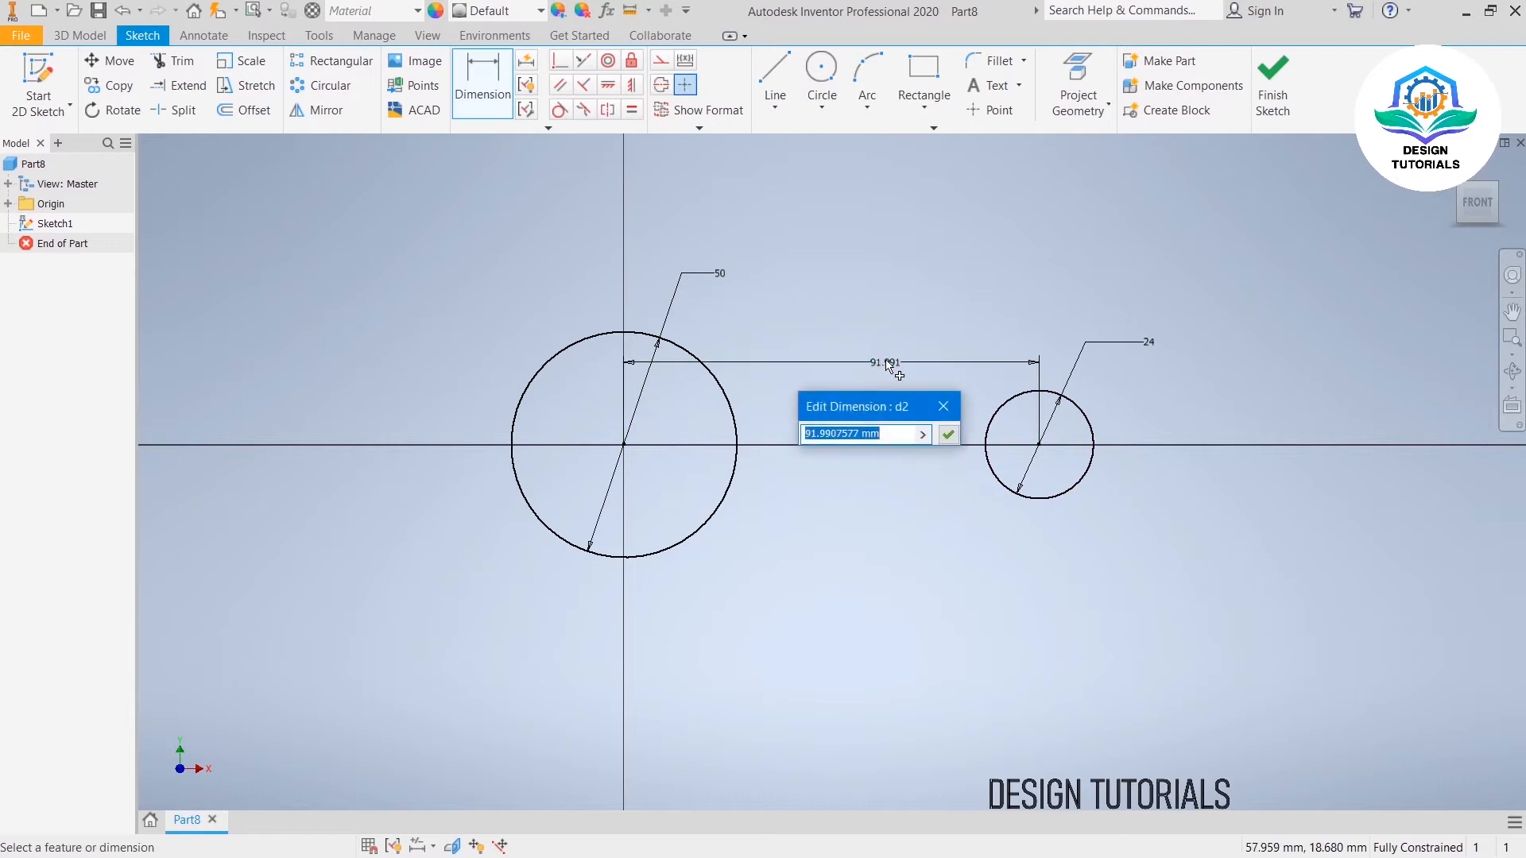
pyautogui.write('10')
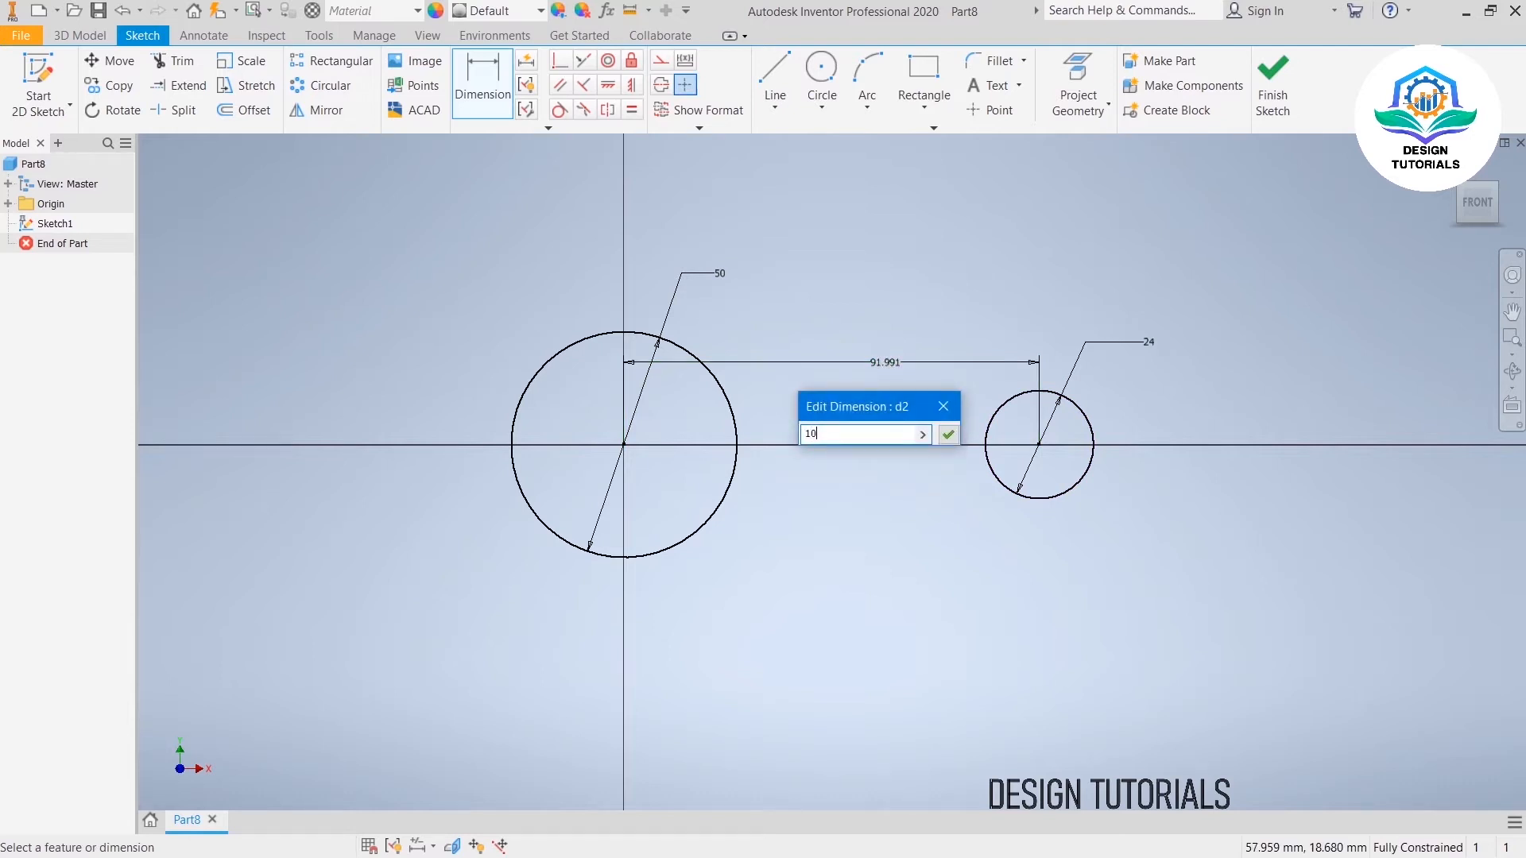
pyautogui.write('0')
pyautogui.press('Return')
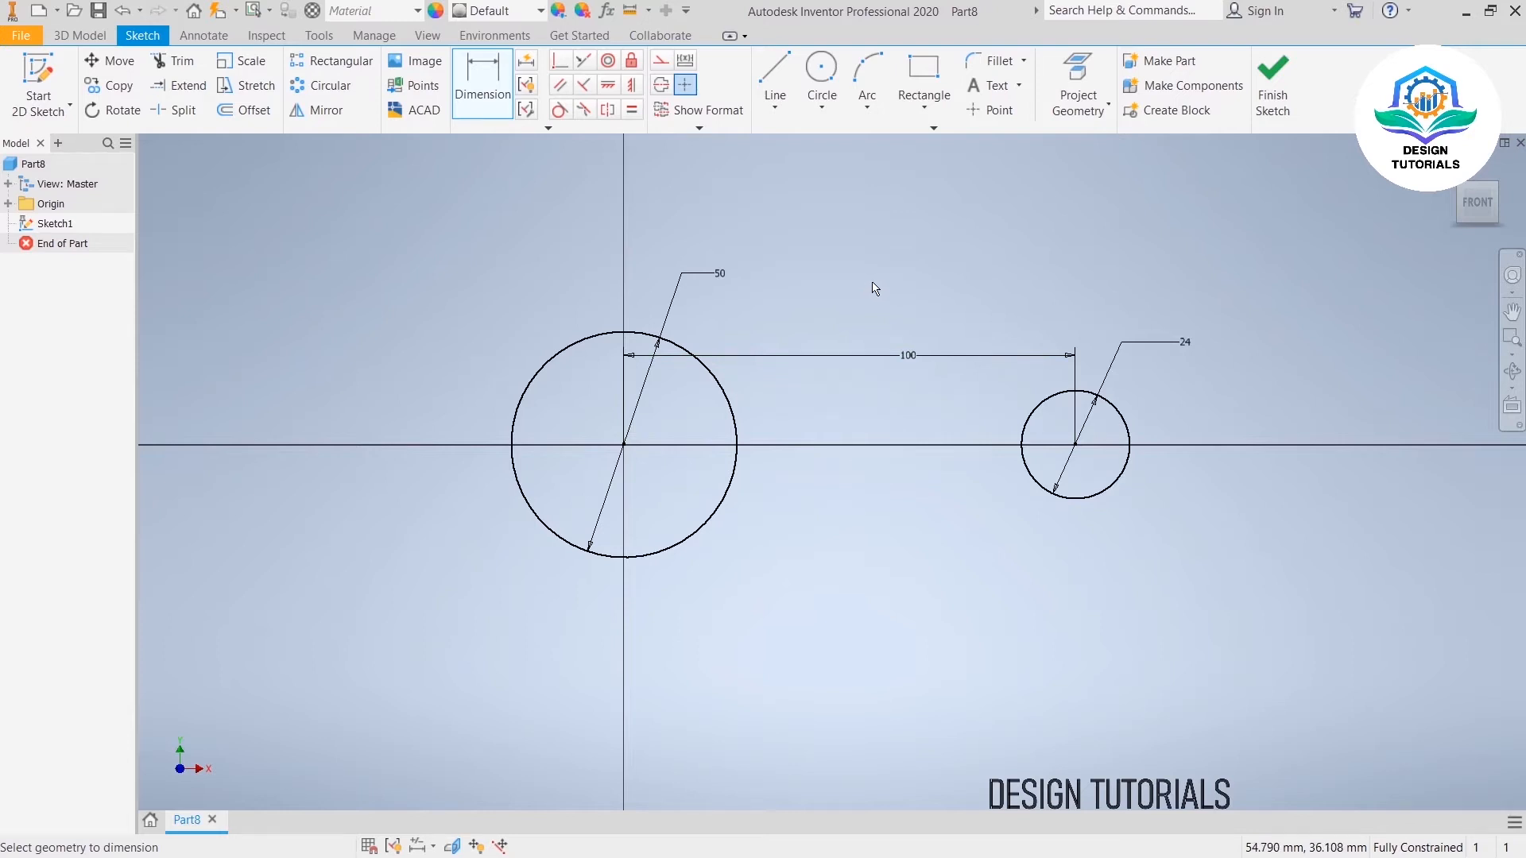
# Step: Draw a line from the uppermost point of the 50 mm circle to the uppermost point of the 24 mm circle
pyautogui.click(774, 76)
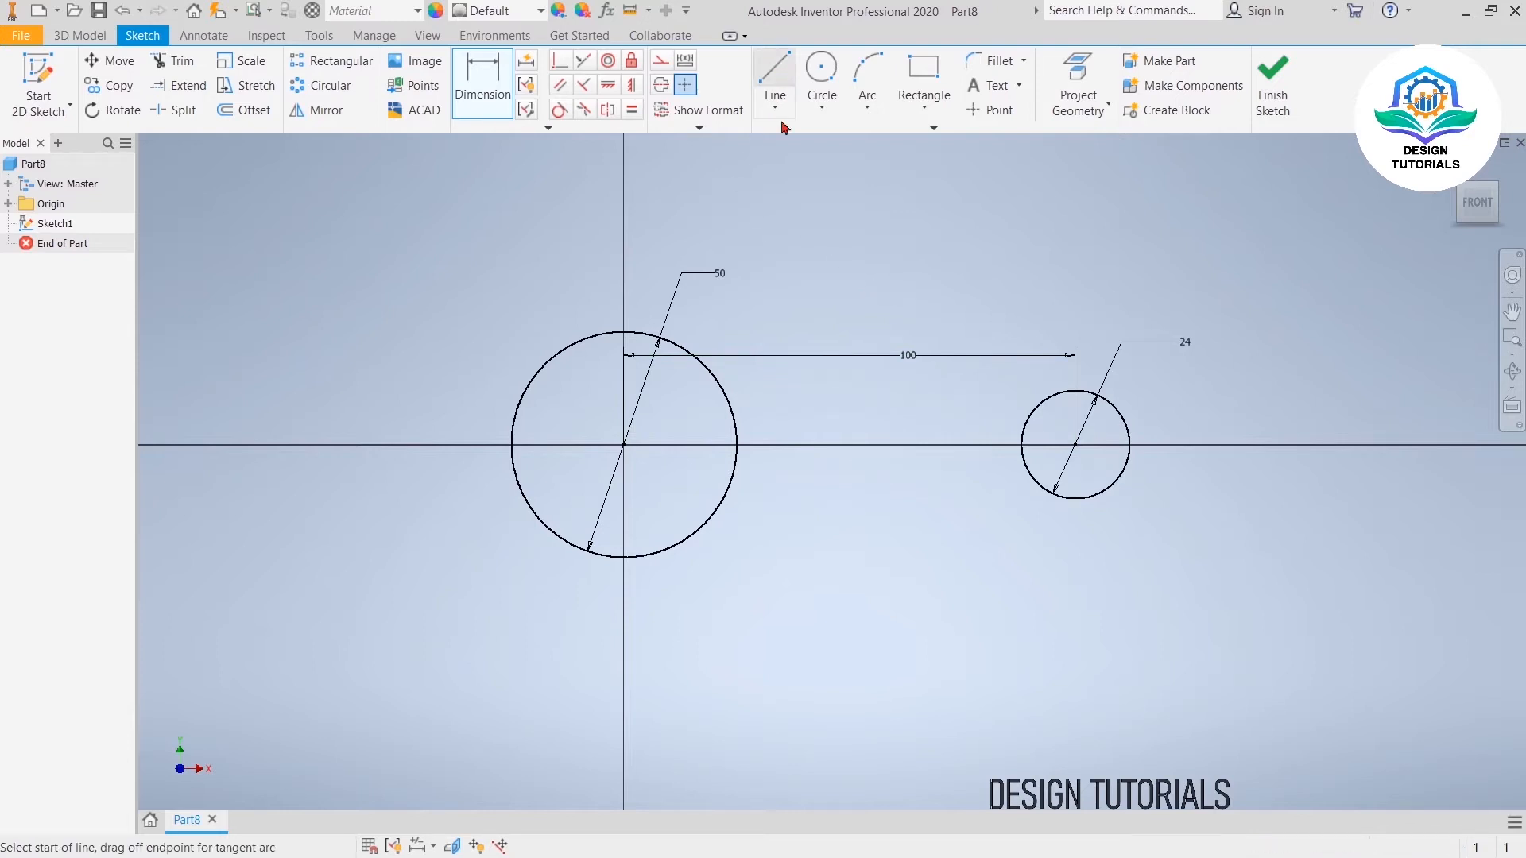
pyautogui.click(775, 76)
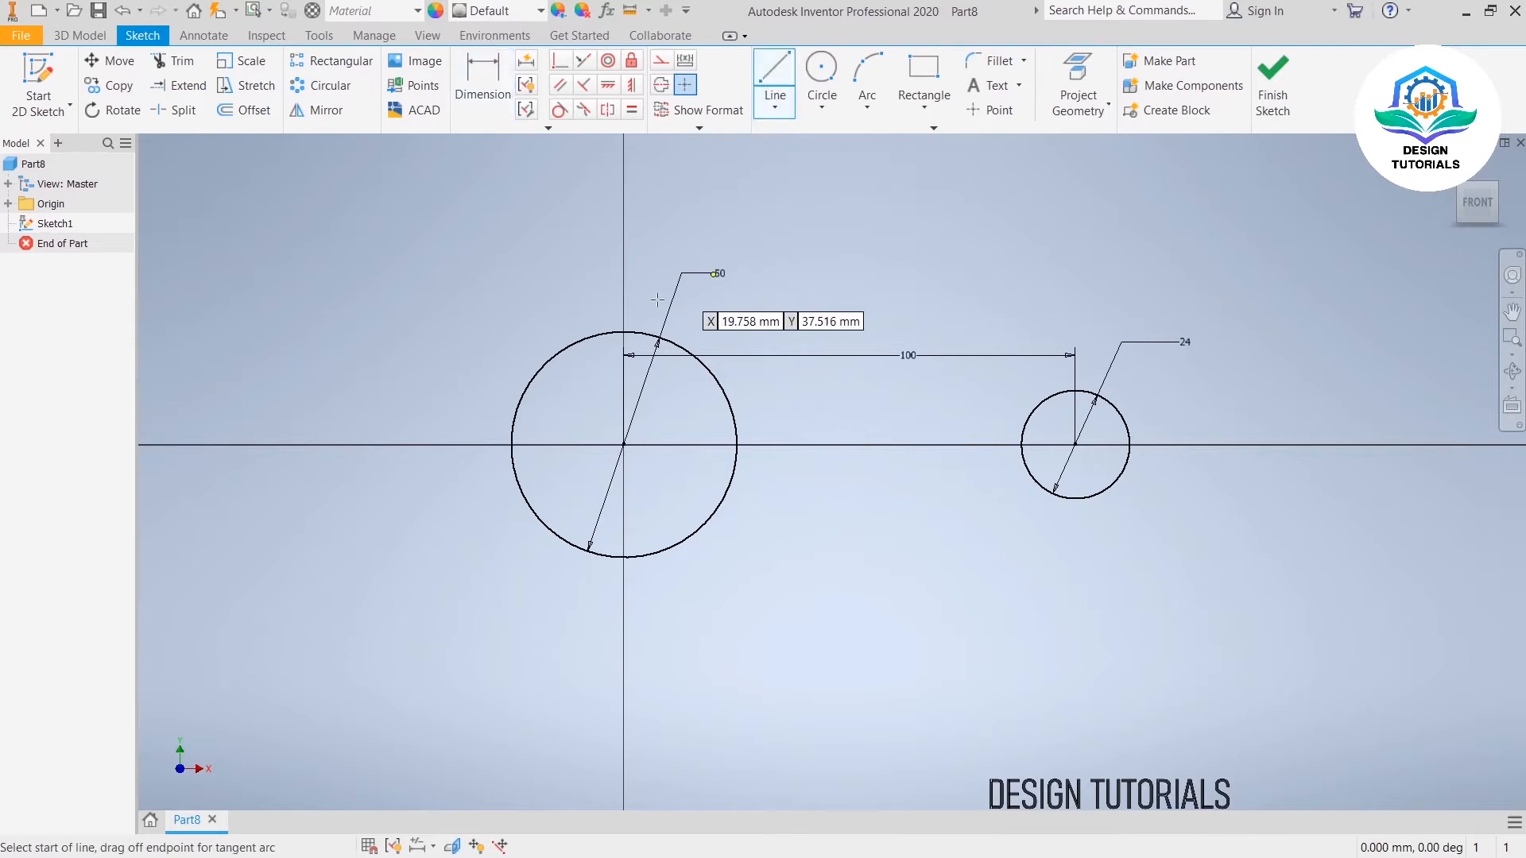
pyautogui.click(623, 332)
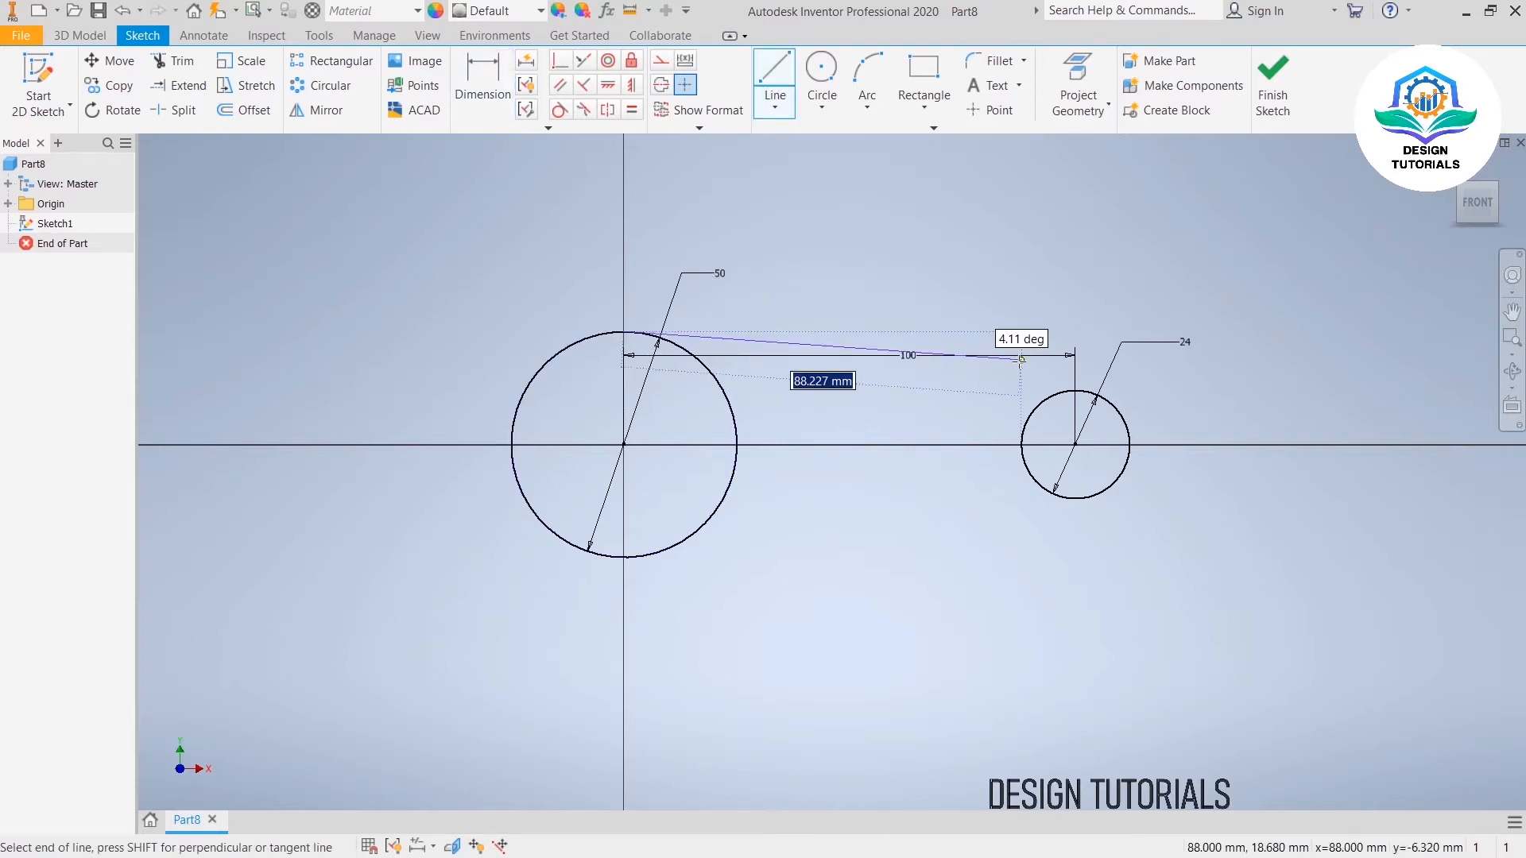
pyautogui.click(1078, 390)
pyautogui.rightClick(1036, 294)
pyautogui.click(1086, 296)
# Step: Draw a line from the lowest point of the 50 mm circle to the lower edge of the 24 mm circle
pyautogui.press('l')
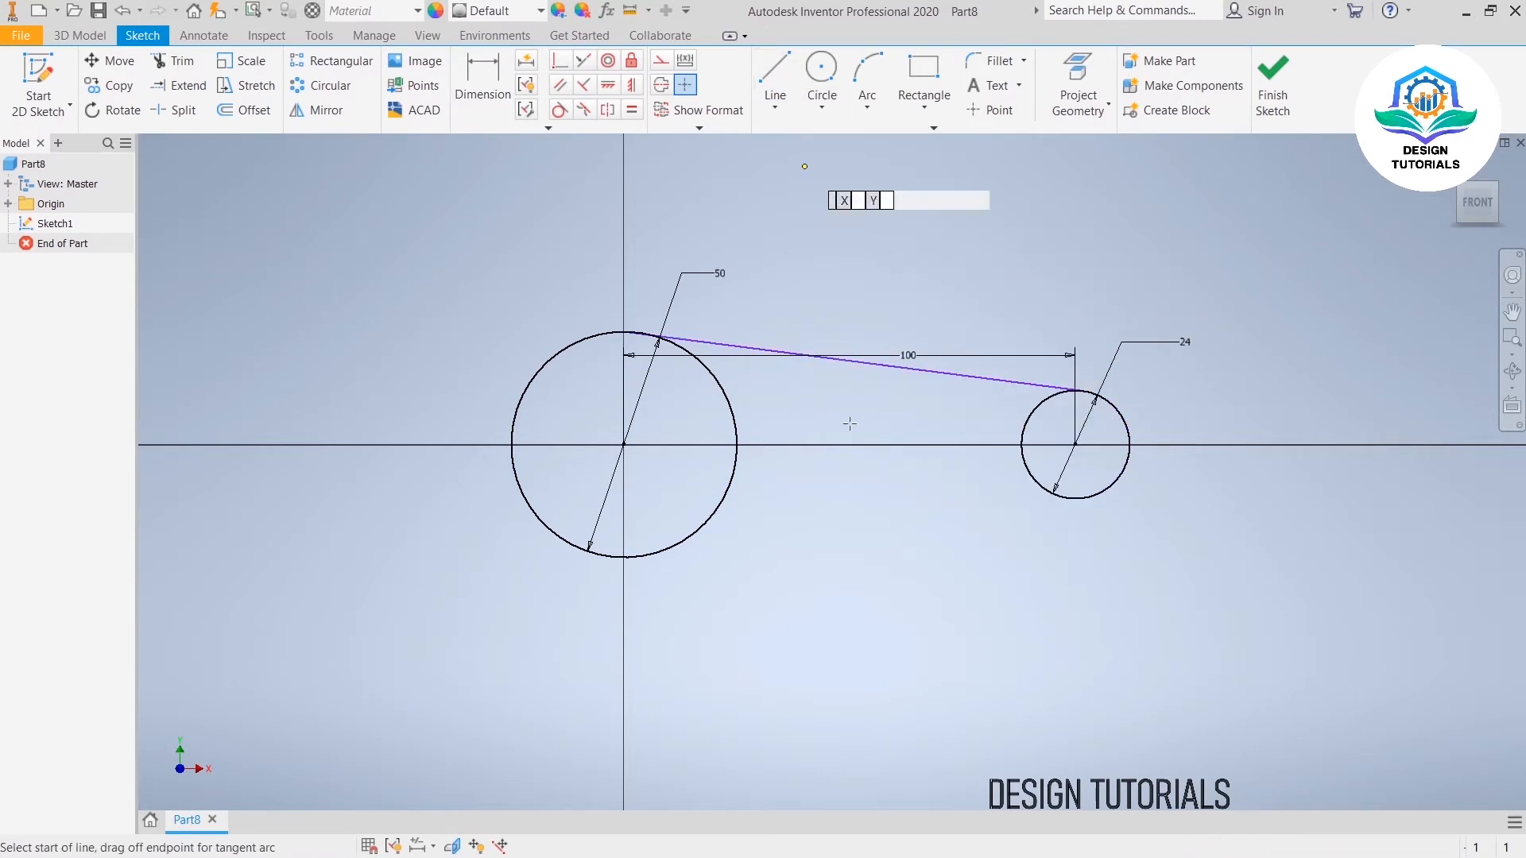
pyautogui.click(625, 557)
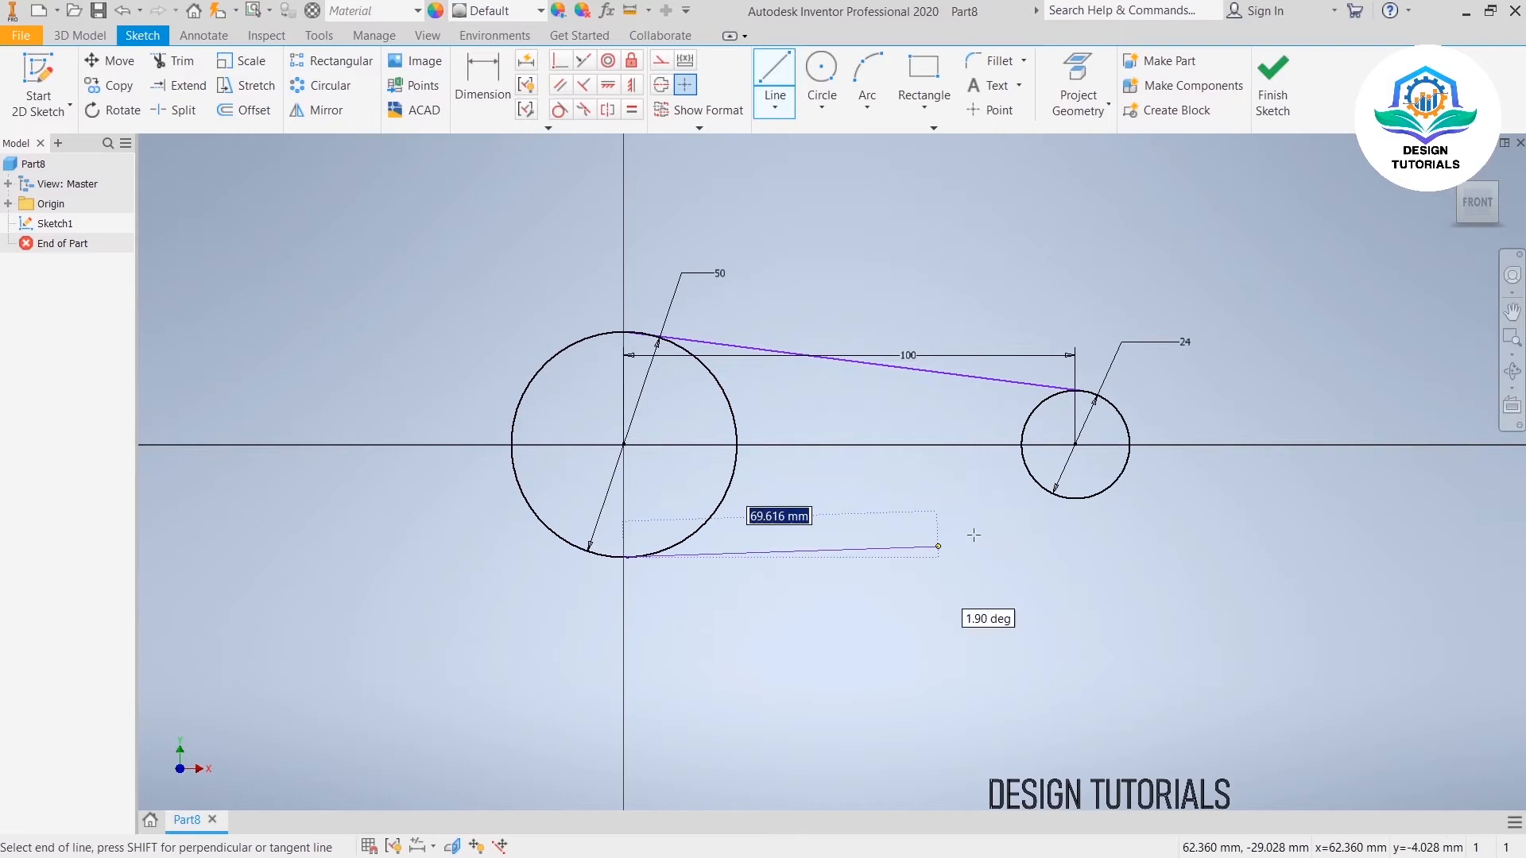
pyautogui.click(1071, 498)
pyautogui.rightClick(1082, 291)
pyautogui.click(1139, 296)
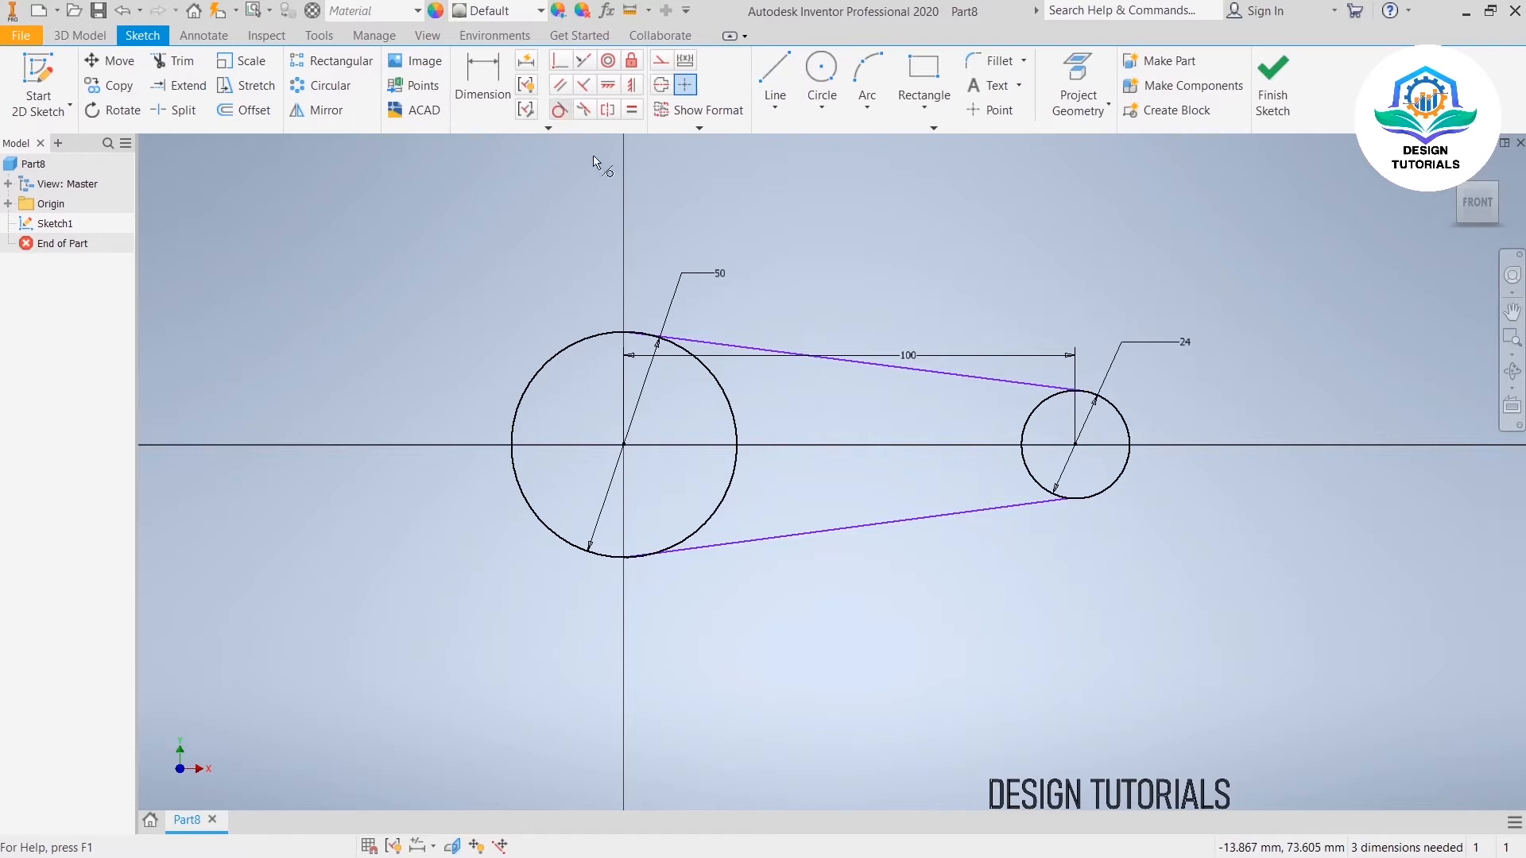
# Step: Apply tangent constraints between the 50 mm circle and both connecting lines, and between the 24 mm circle and the lower line
pyautogui.click(737, 419)
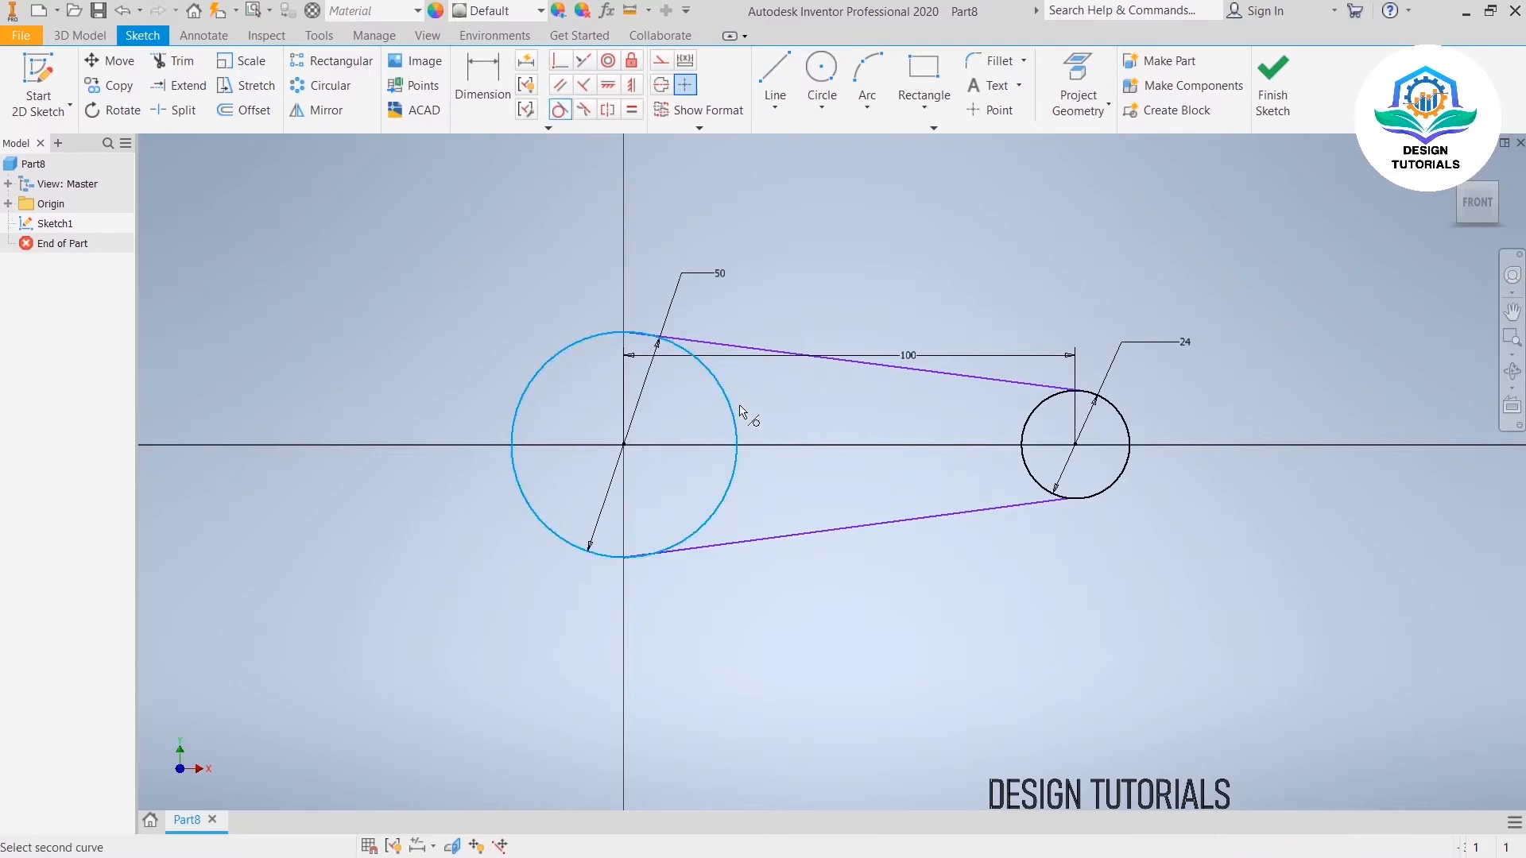
pyautogui.click(779, 353)
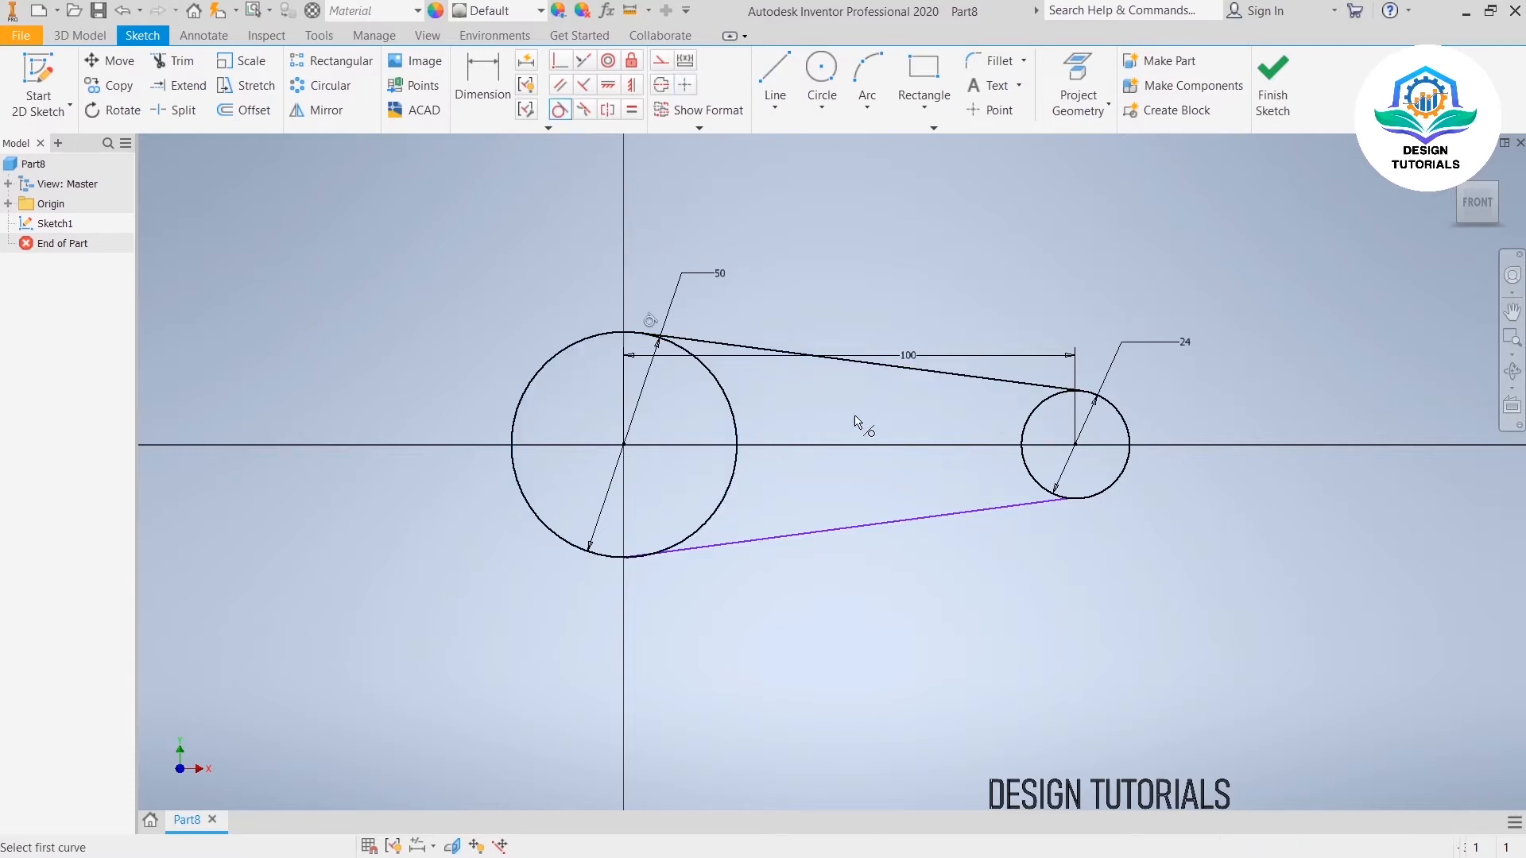
pyautogui.click(720, 526)
pyautogui.click(745, 543)
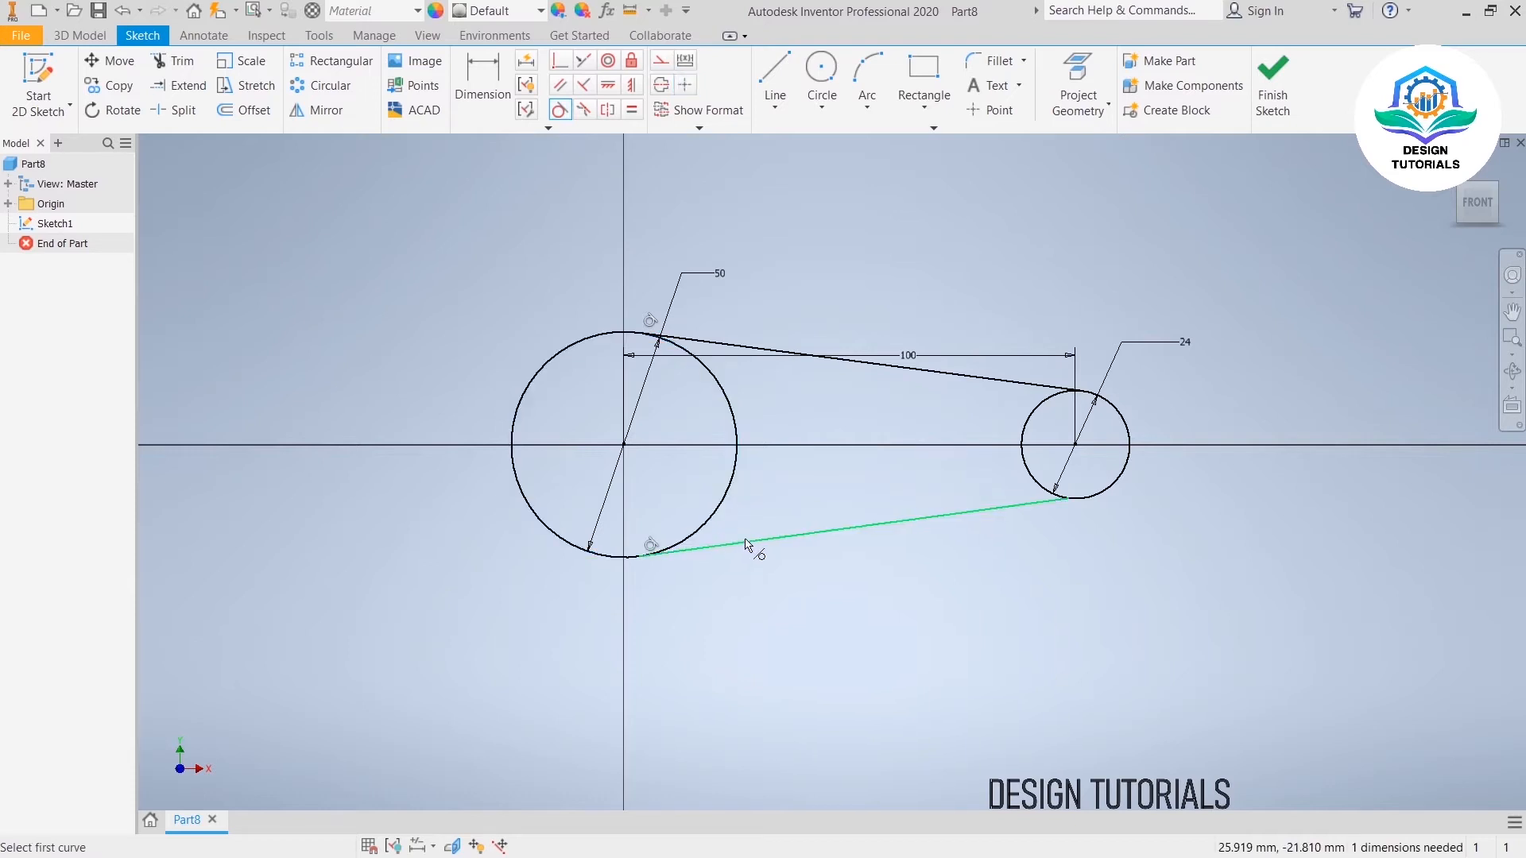
pyautogui.click(1026, 471)
pyautogui.click(1035, 504)
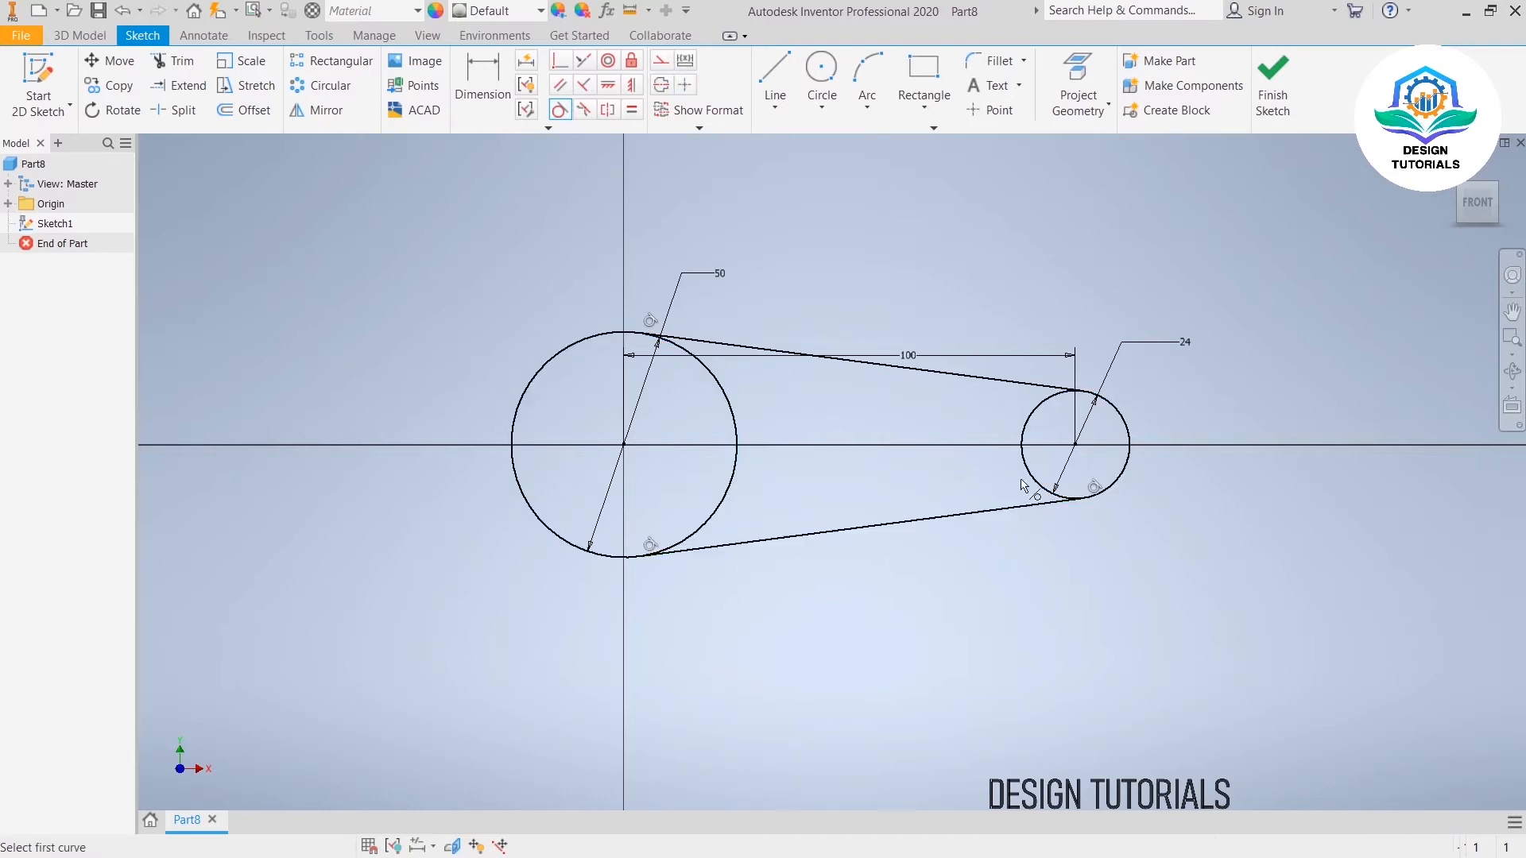
pyautogui.rightClick(1000, 261)
pyautogui.click(1059, 261)
# Step: Draw a circle about 13 mm in diameter concentric with the 24 mm circle
pyautogui.click(822, 83)
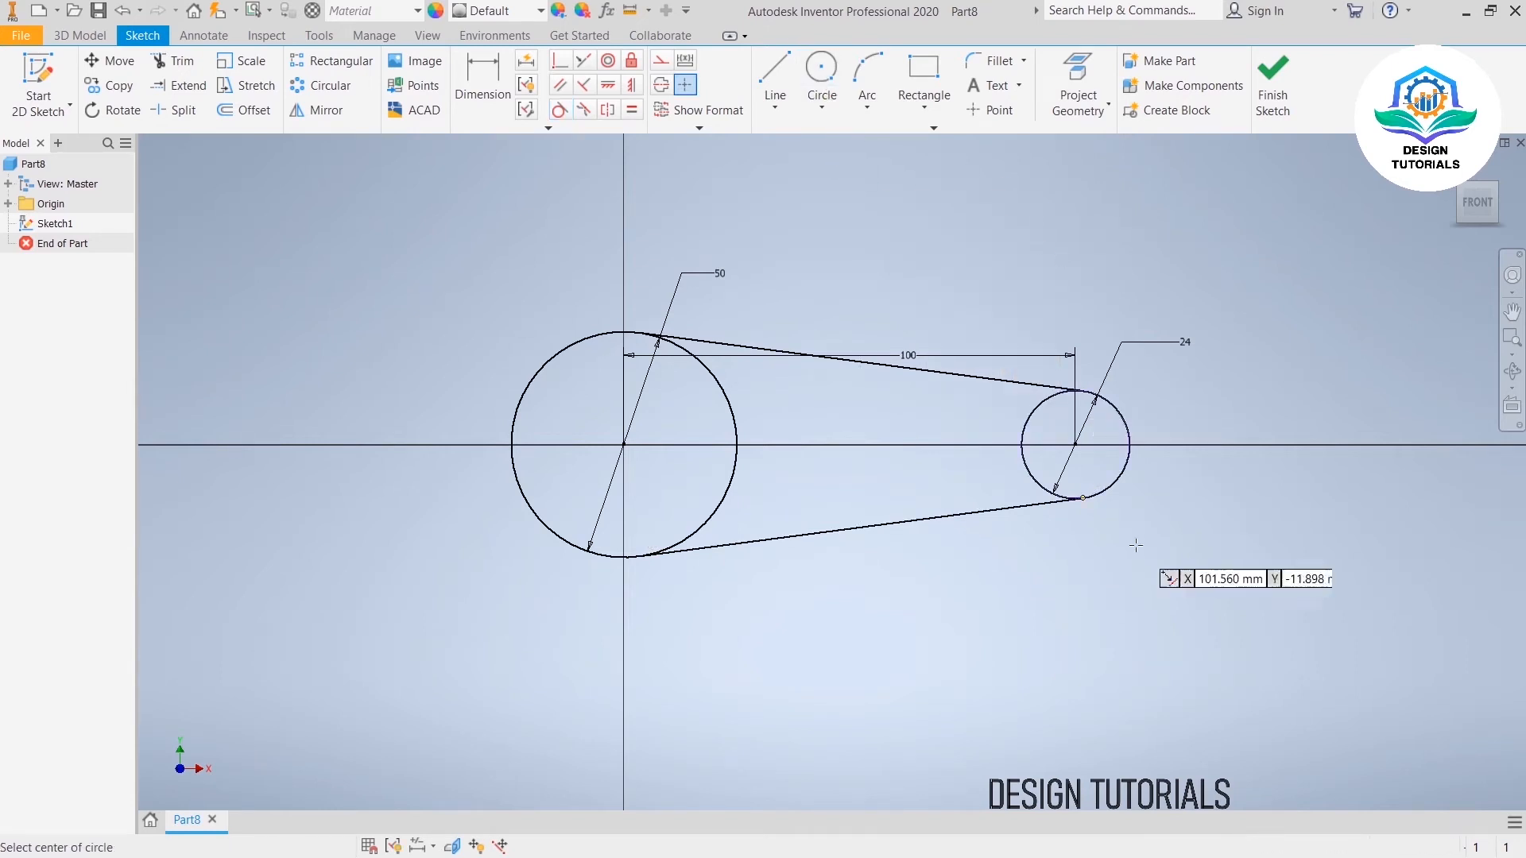
pyautogui.click(1075, 445)
pyautogui.click(1105, 444)
pyautogui.rightClick(1197, 313)
pyautogui.click(1251, 315)
# Step: Dimension the circle inside the 24 mm circle to a 12 mm diameter
pyautogui.click(459, 94)
pyautogui.click(1099, 433)
pyautogui.click(1203, 413)
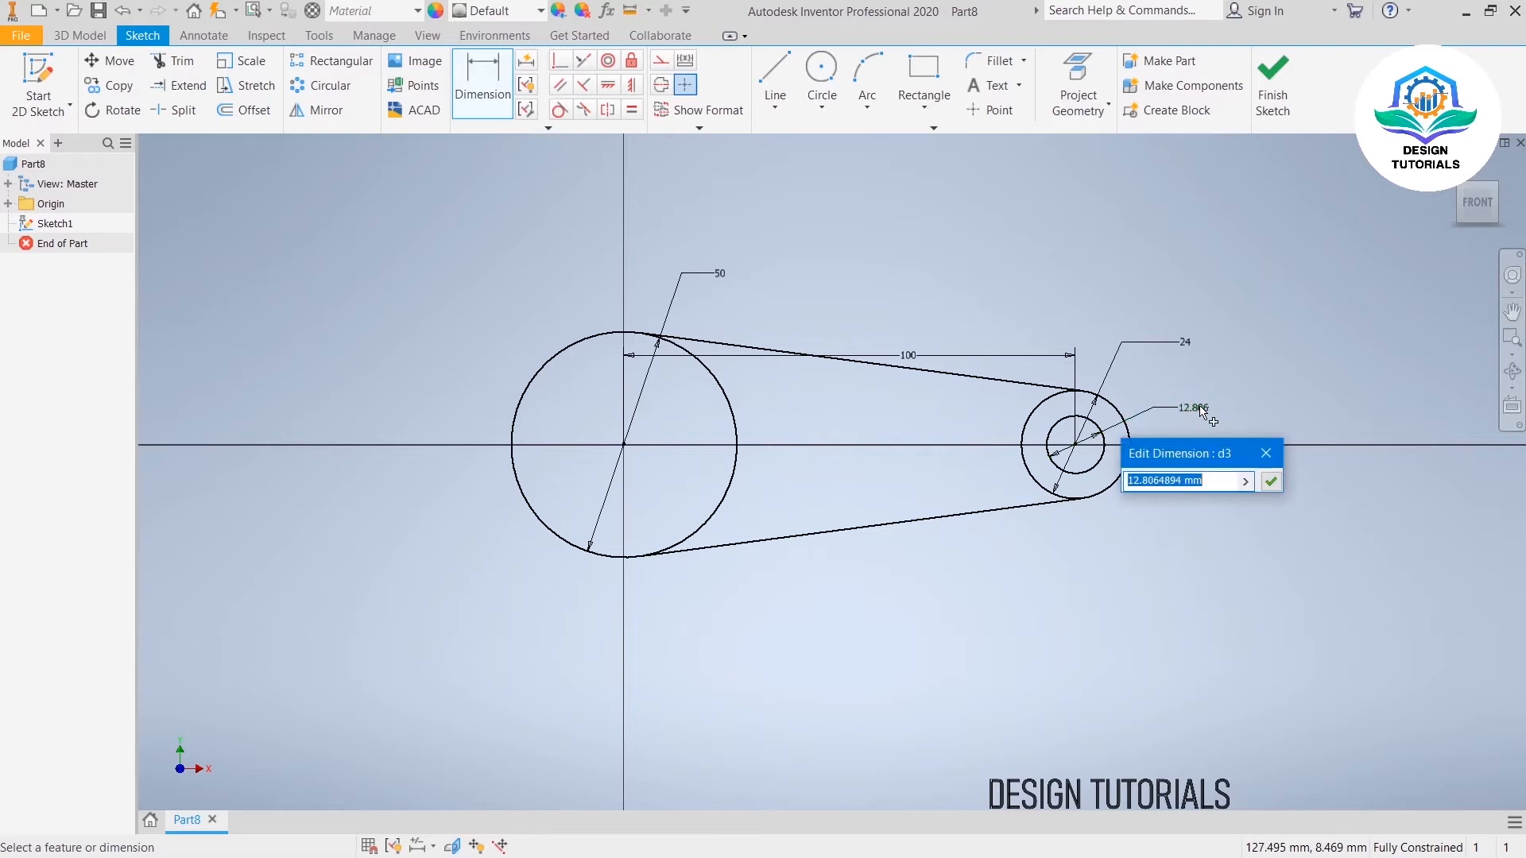
pyautogui.press('Return')
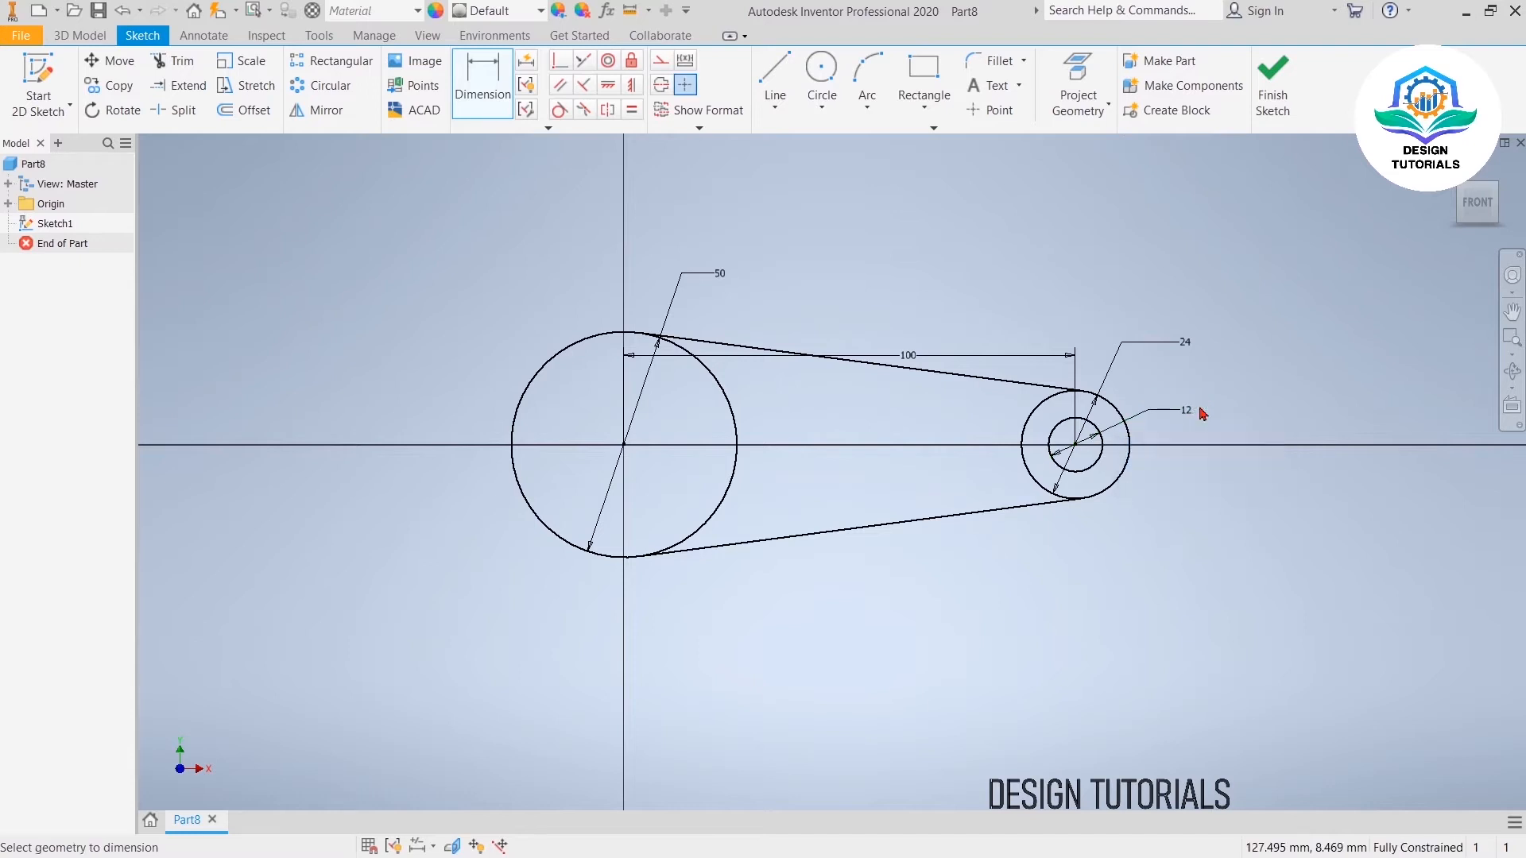
pyautogui.rightClick(974, 269)
pyautogui.click(1037, 271)
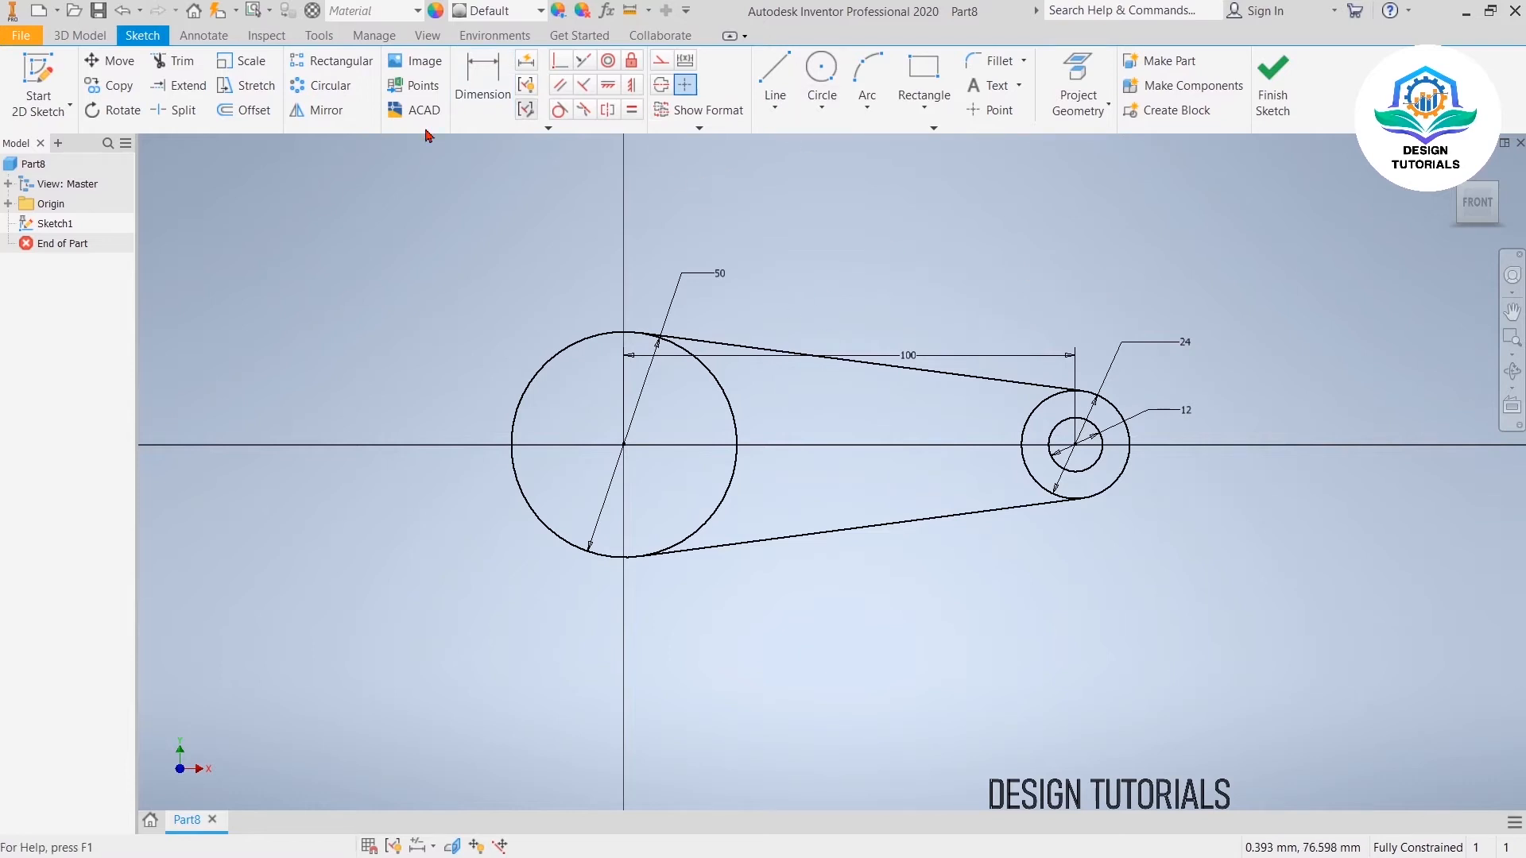
# Step: Trim the part of the 50 mm circle that lies between the two tangent lines
pyautogui.click(173, 62)
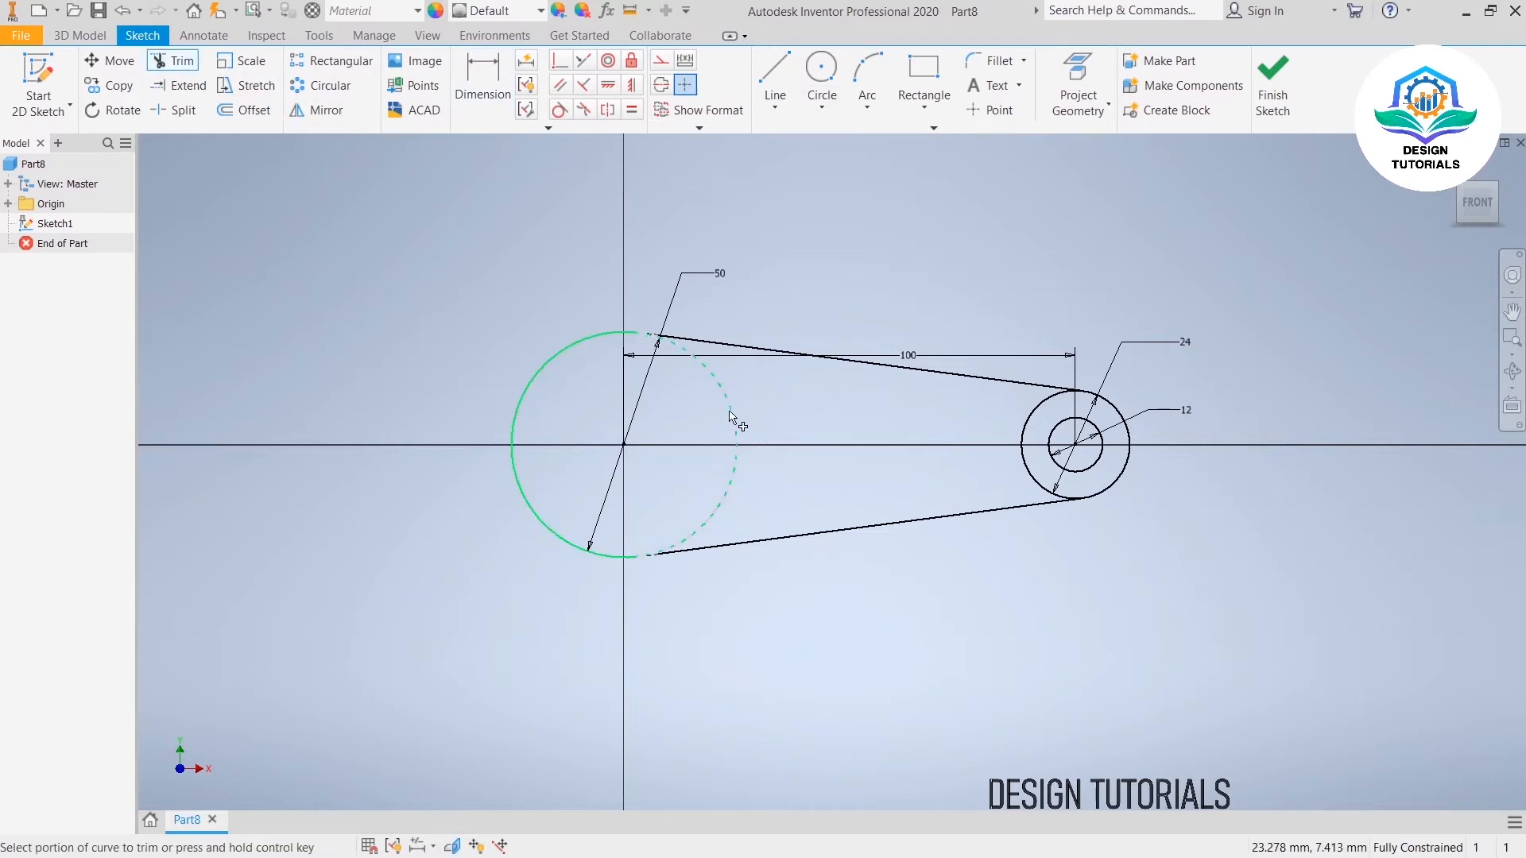
pyautogui.rightClick(756, 219)
pyautogui.click(801, 215)
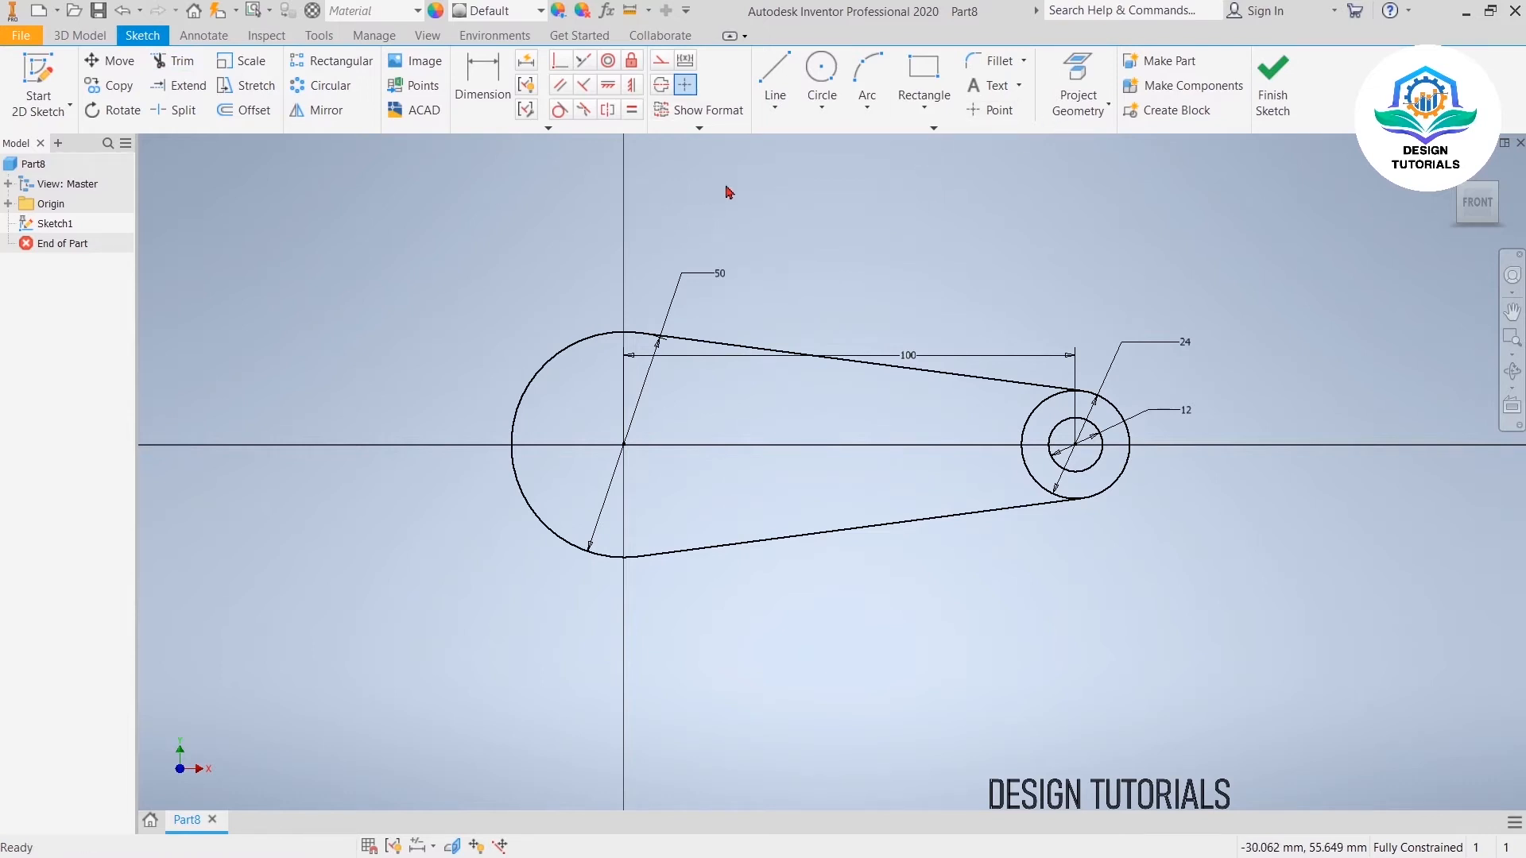
pyautogui.click(822, 73)
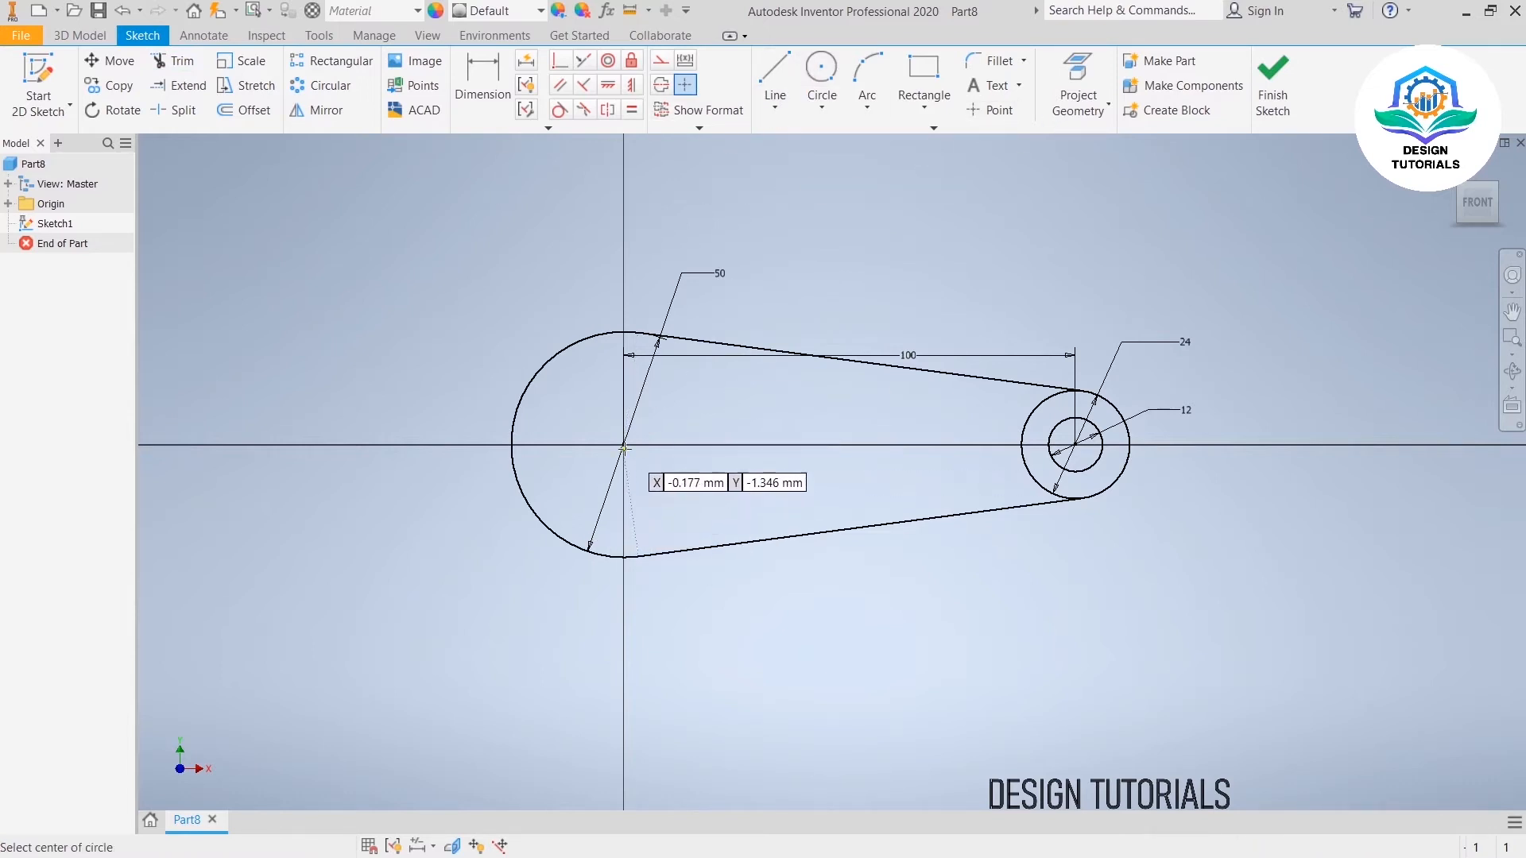
pyautogui.click(623, 444)
pyautogui.rightClick(676, 492)
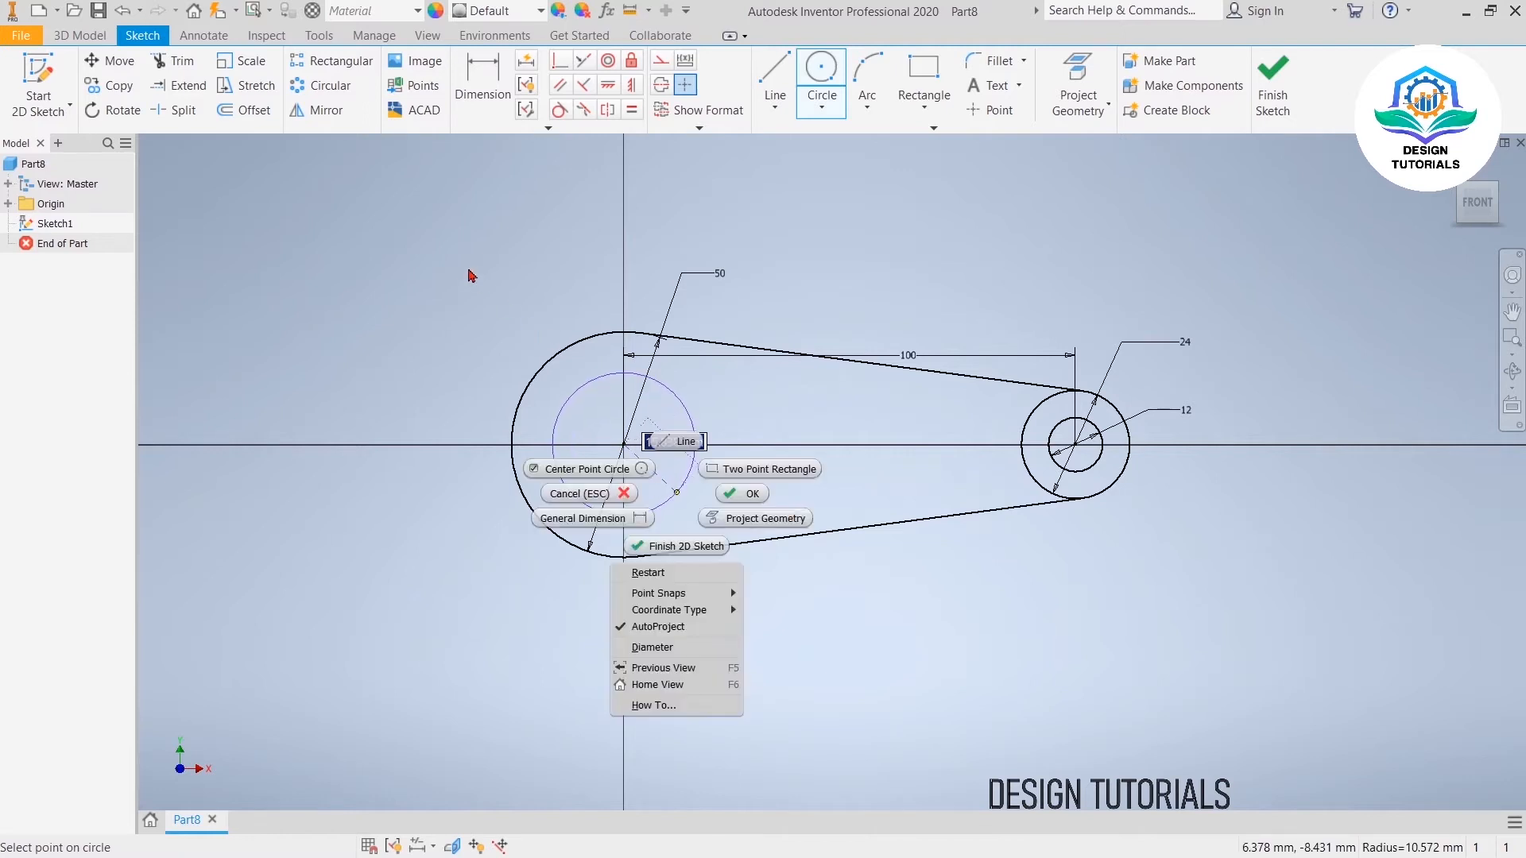
pyautogui.click(747, 494)
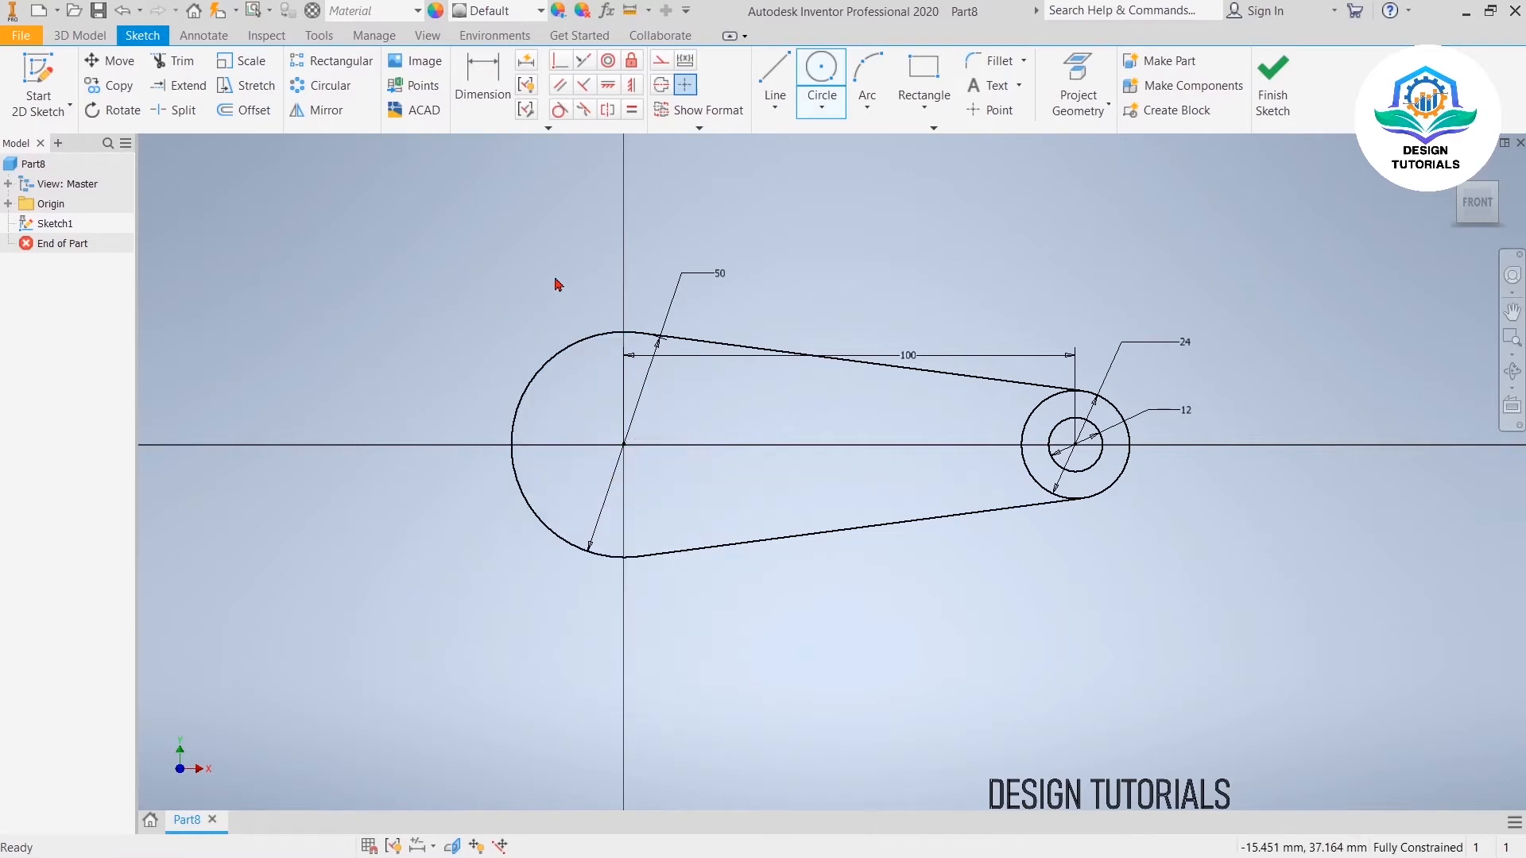
# Step: Draw a circle centered on the origin inside the large arc and dimension it to a 36 mm diameter
pyautogui.click(822, 75)
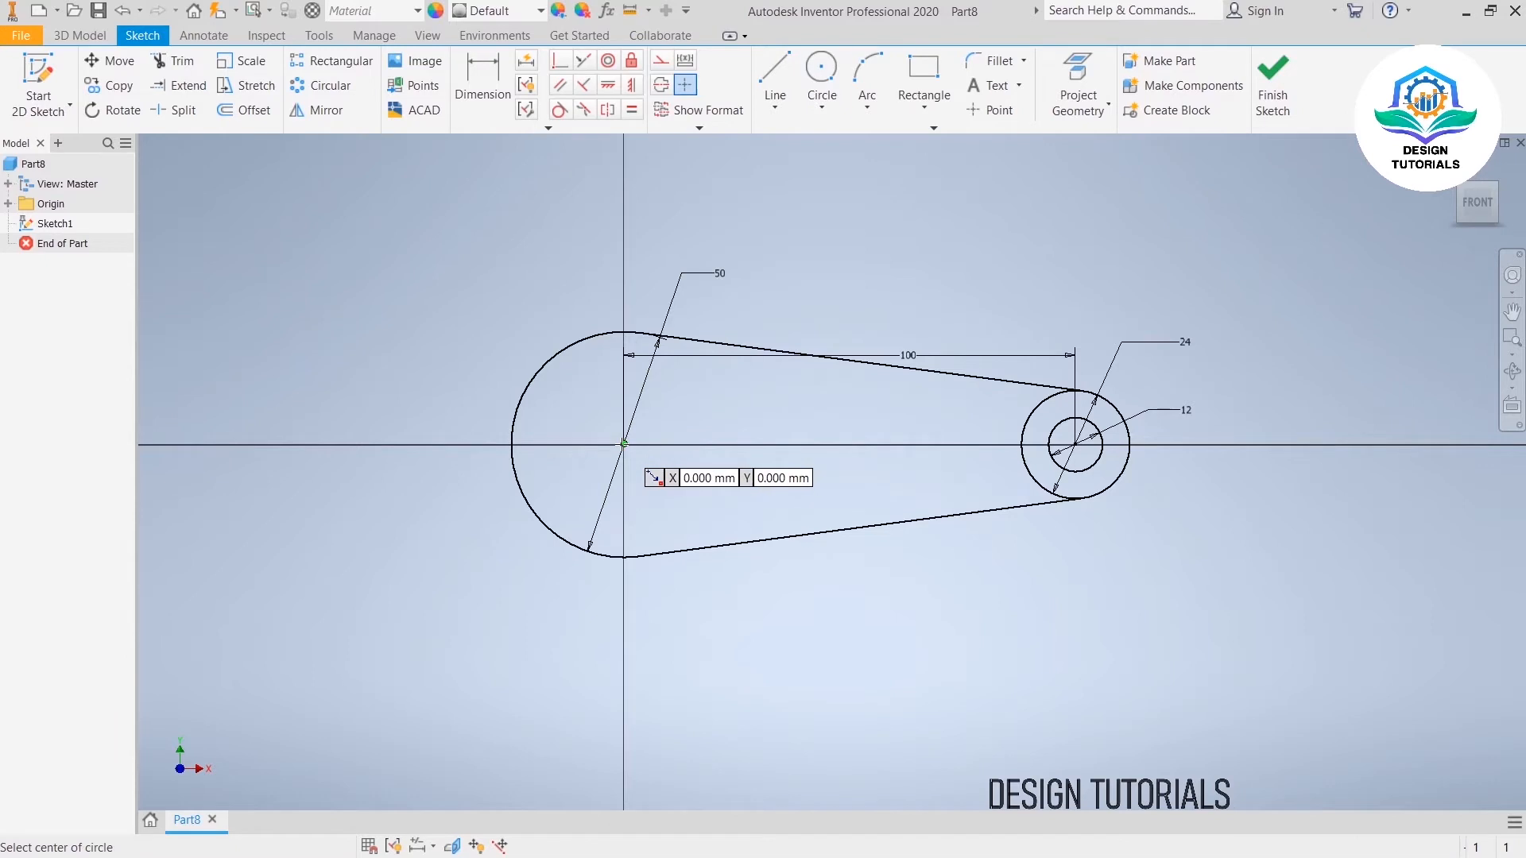
pyautogui.click(623, 444)
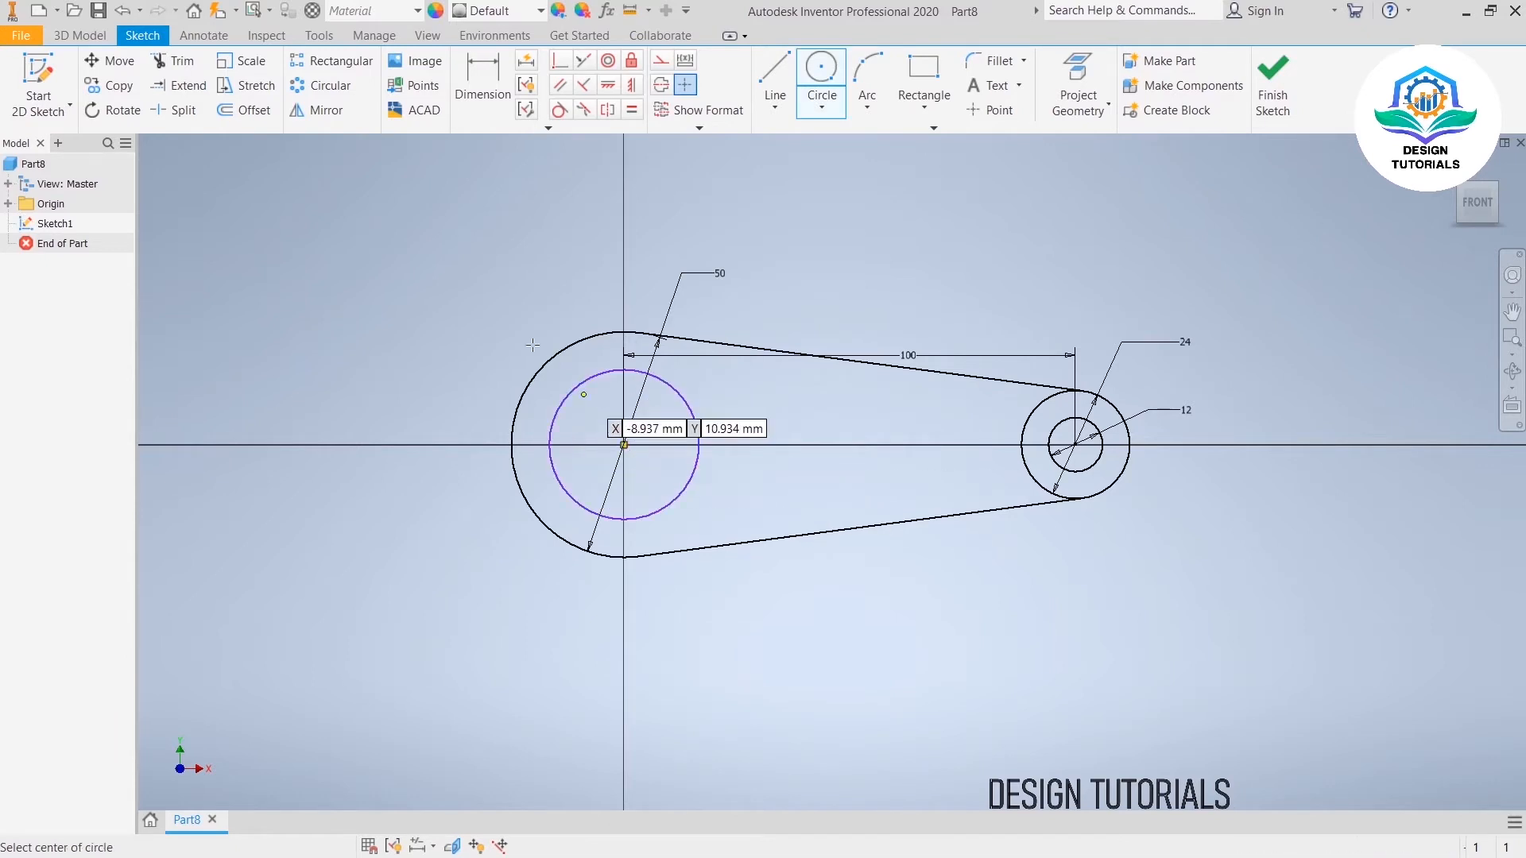
pyautogui.rightClick(558, 295)
pyautogui.click(616, 297)
pyautogui.press('d')
pyautogui.click(587, 400)
pyautogui.click(390, 267)
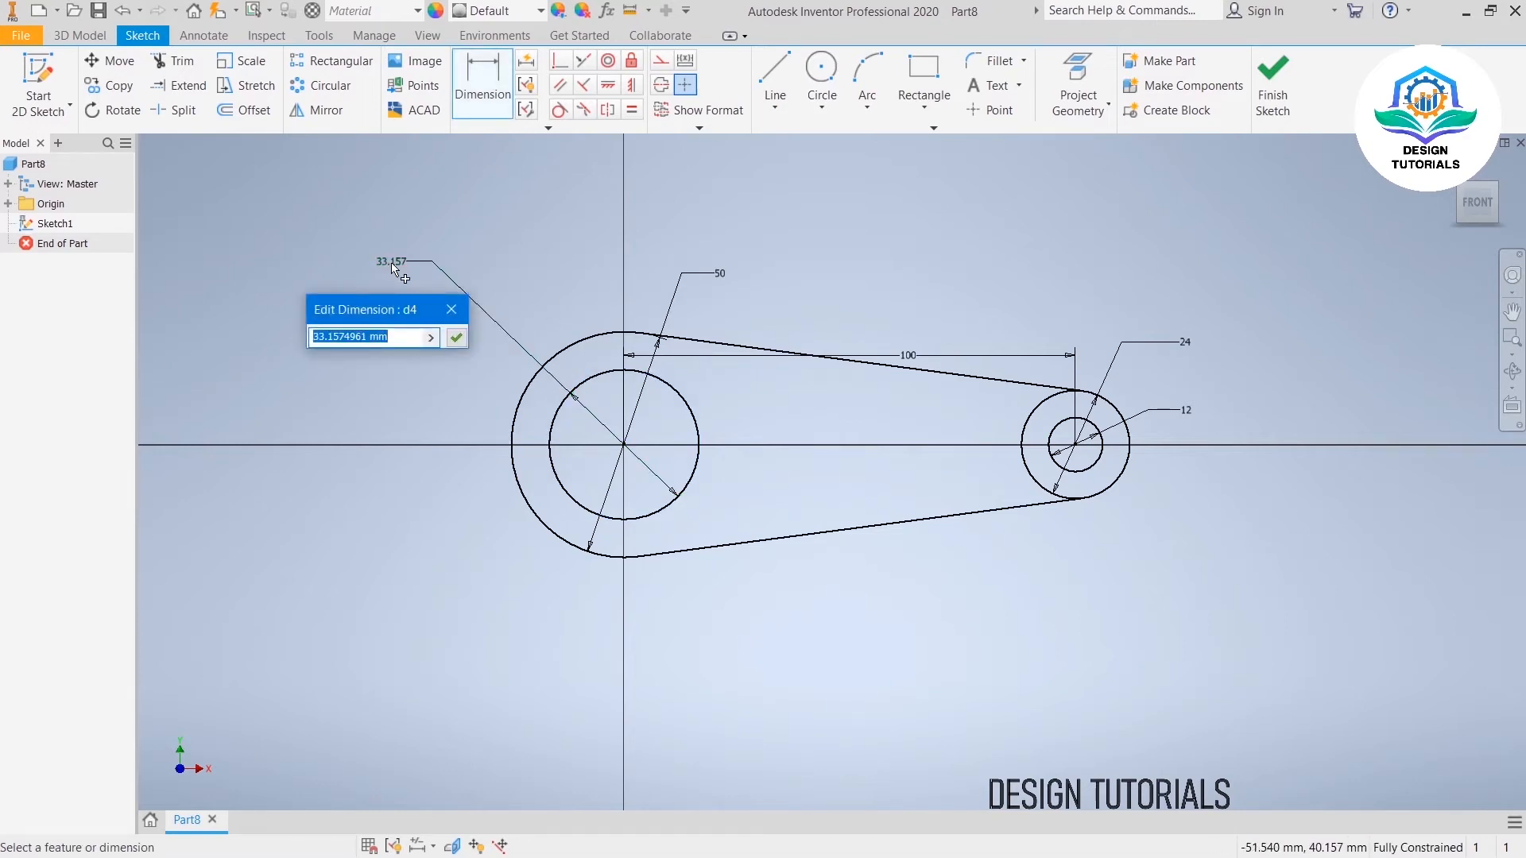
pyautogui.press('Return')
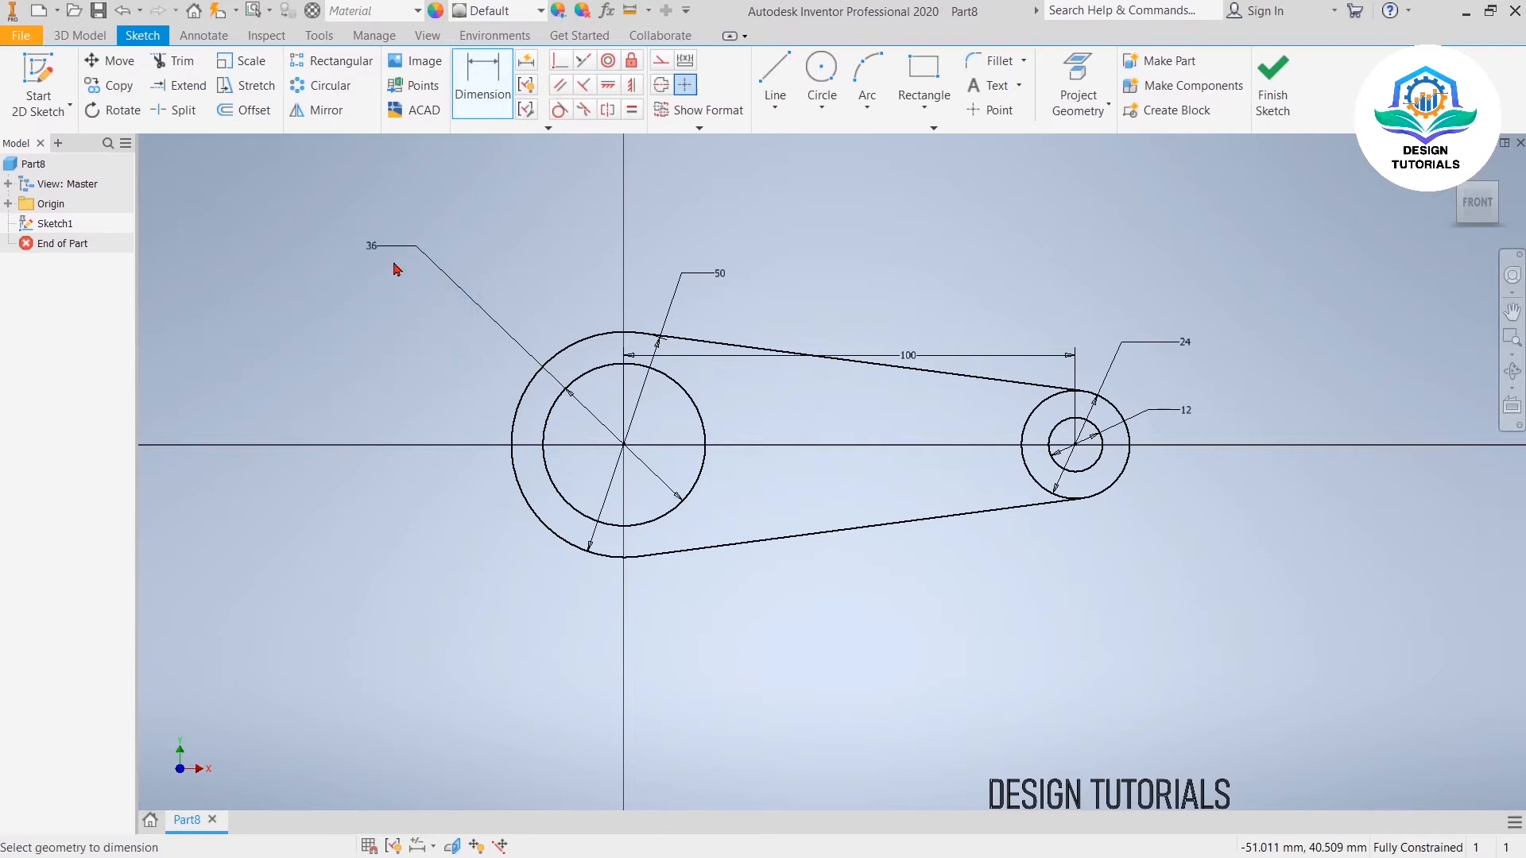
# Step: Draw a horizontal construction line about 28 mm long from the origin towards the small end
pyautogui.rightClick(620, 239)
pyautogui.click(599, 176)
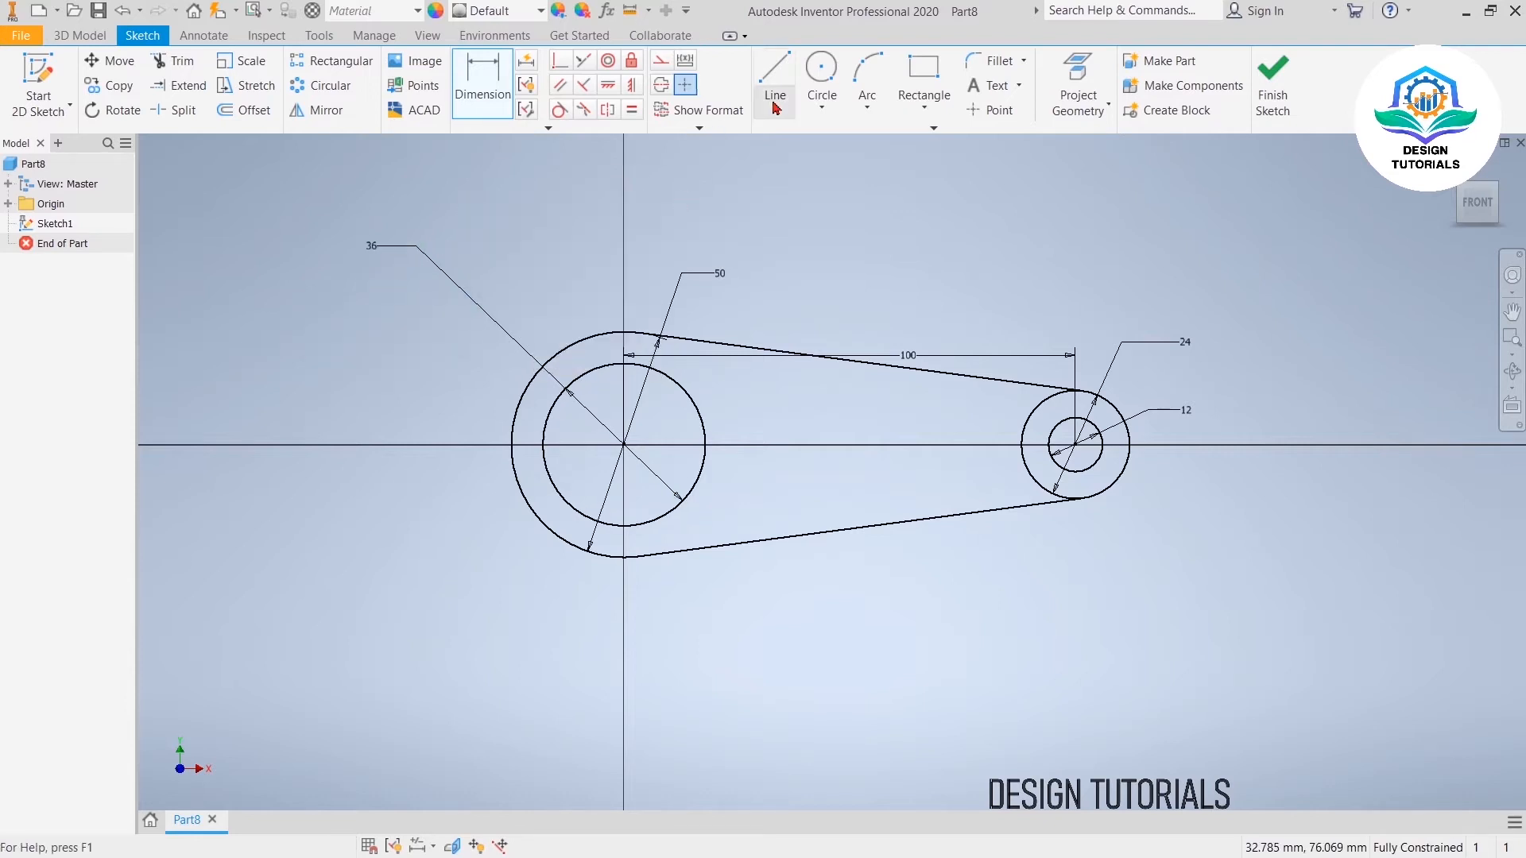
pyautogui.press('l')
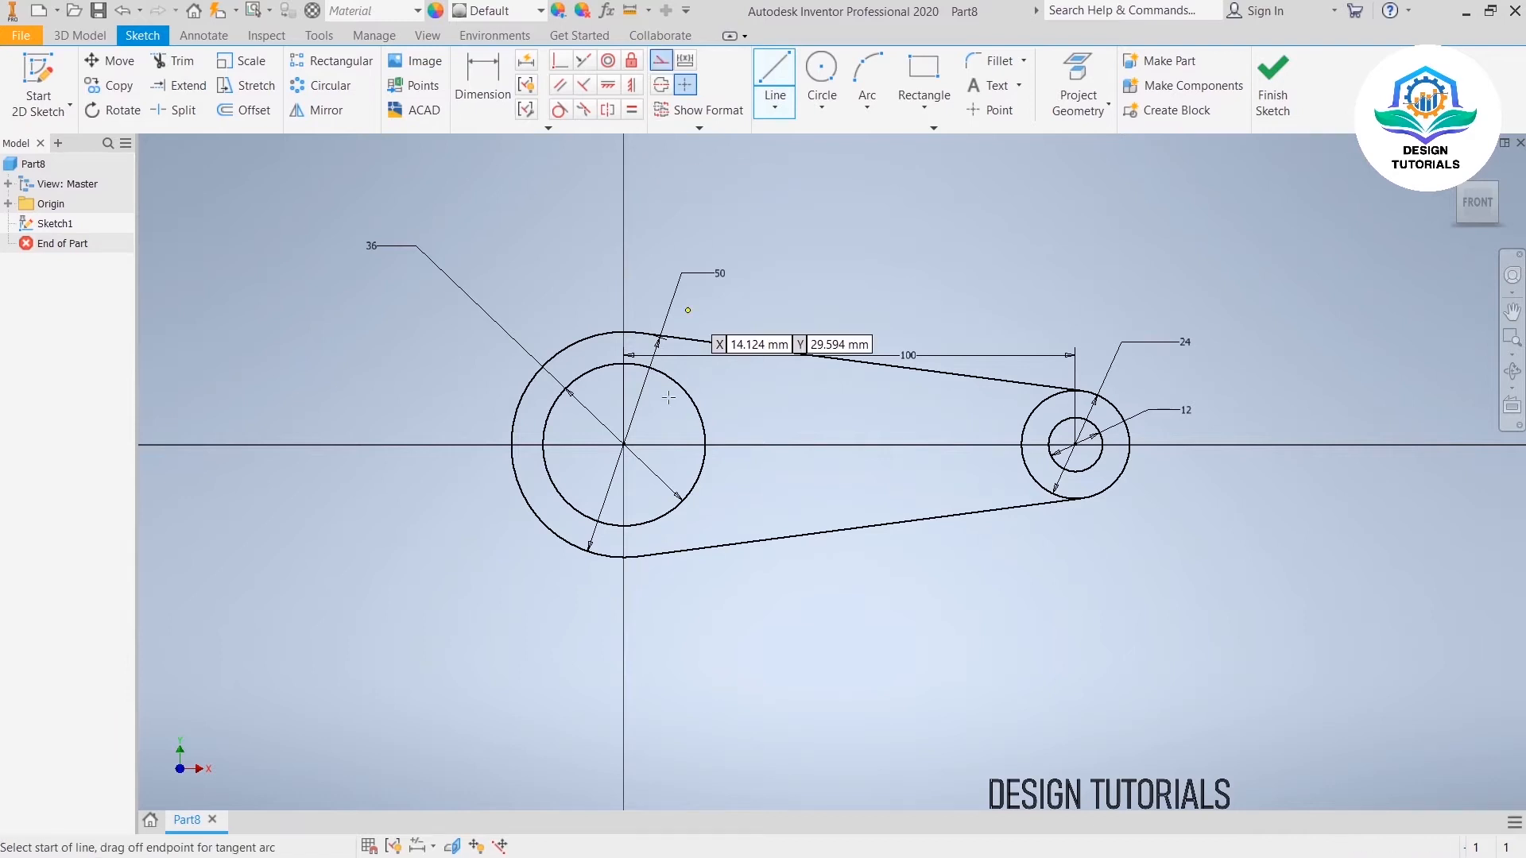
pyautogui.click(624, 445)
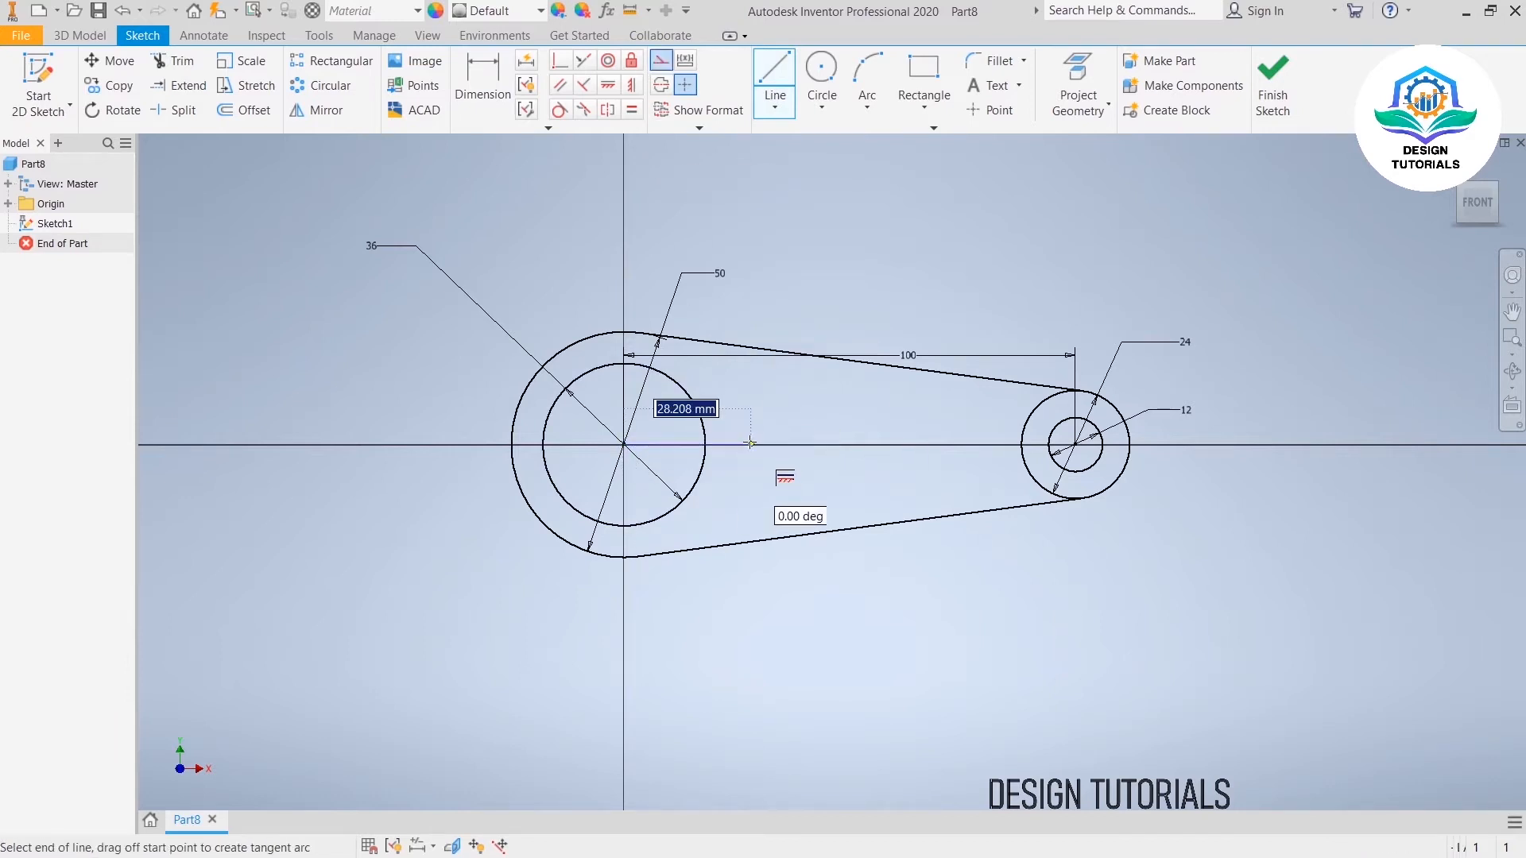
pyautogui.rightClick(760, 409)
pyautogui.click(827, 421)
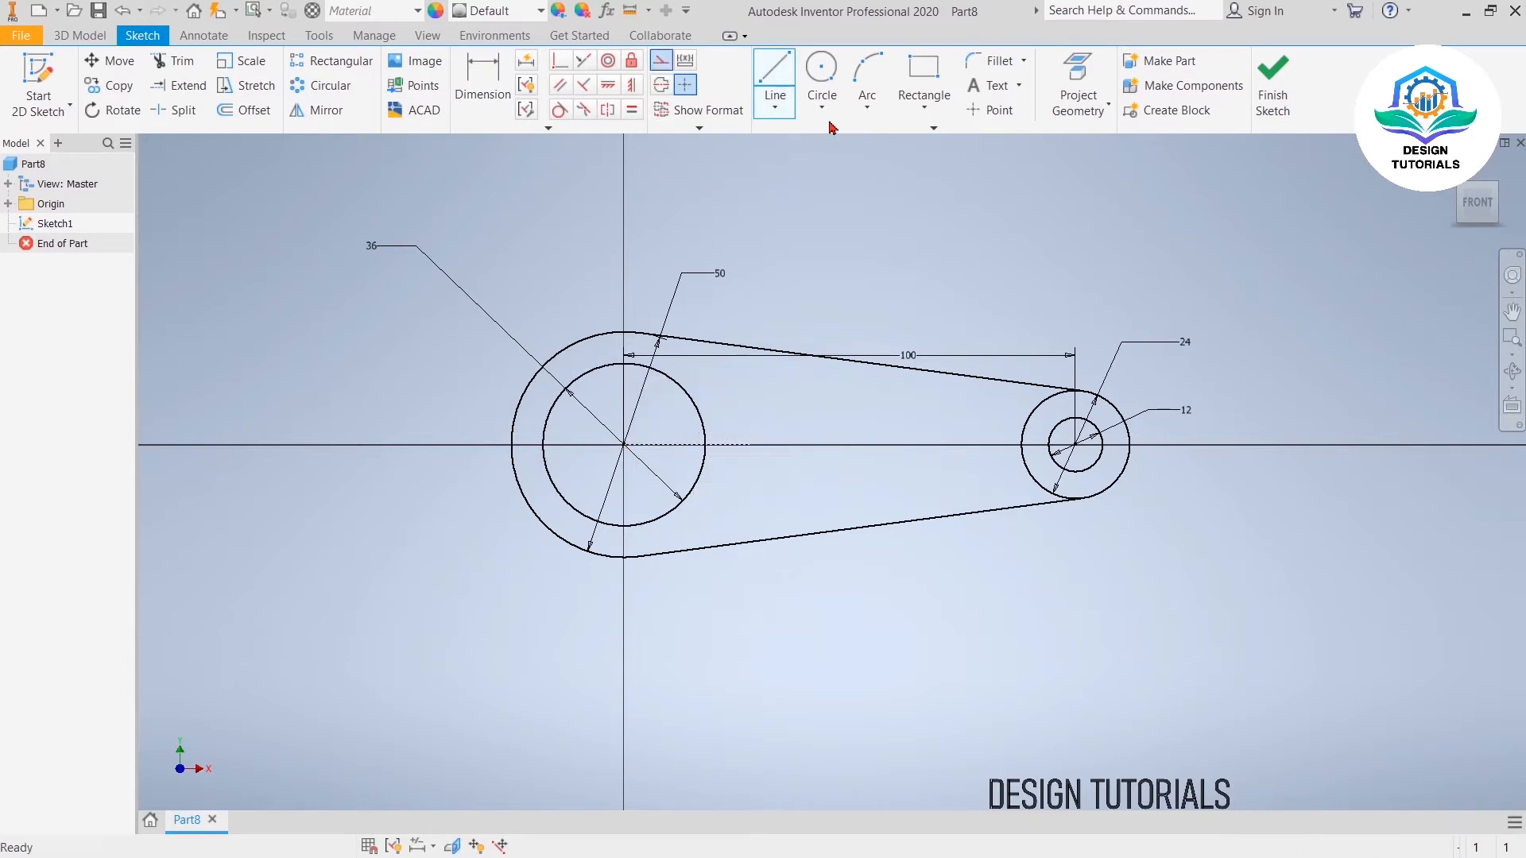
# Step: Draw a second construction line from the origin, inclined about 43° upwards and ending just beyond the 36 mm circle
pyautogui.click(779, 69)
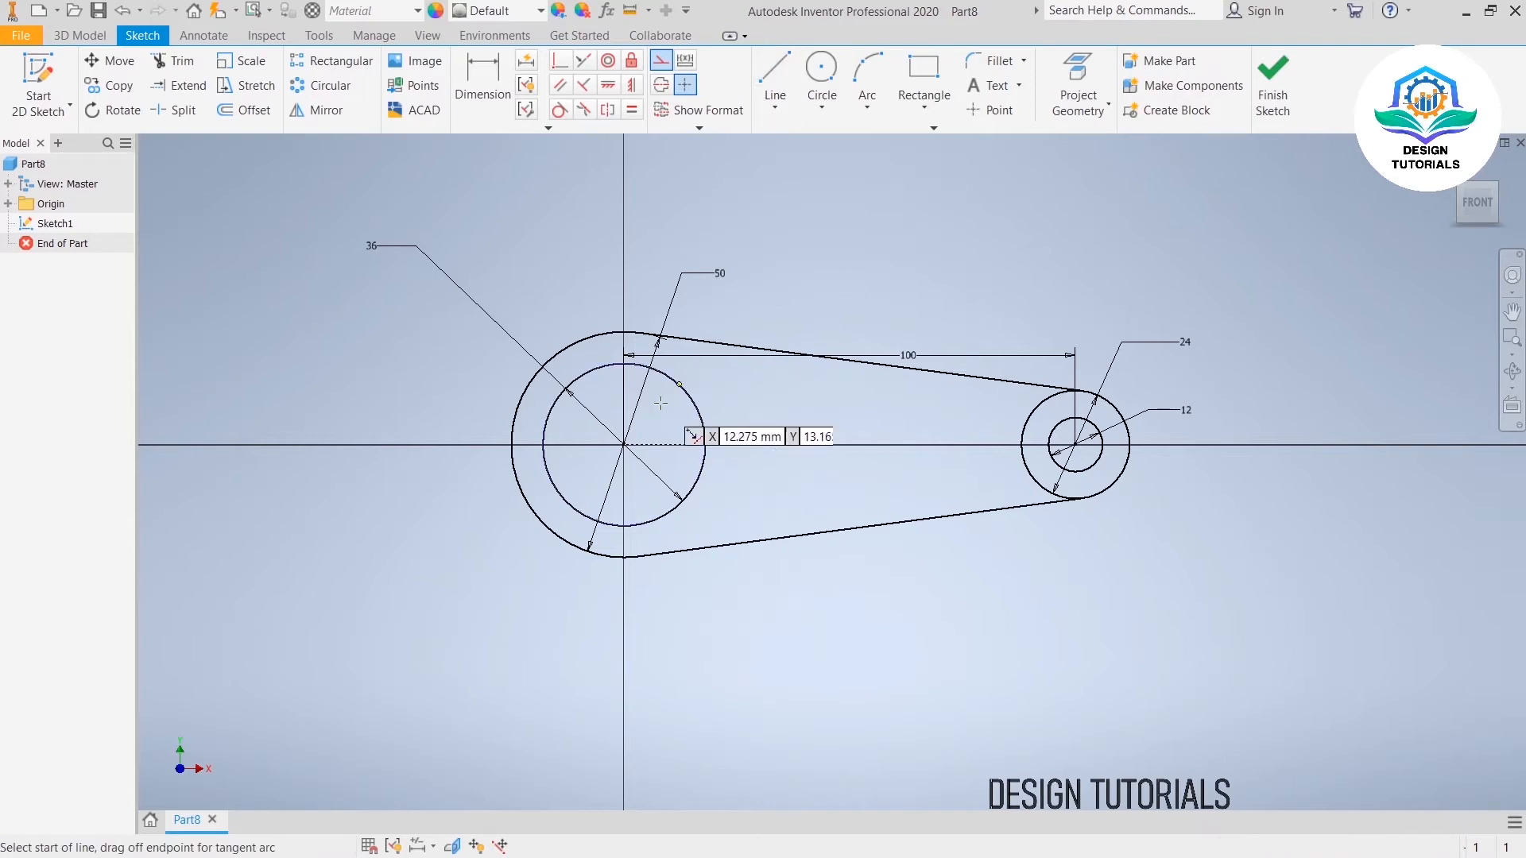
pyautogui.click(770, 73)
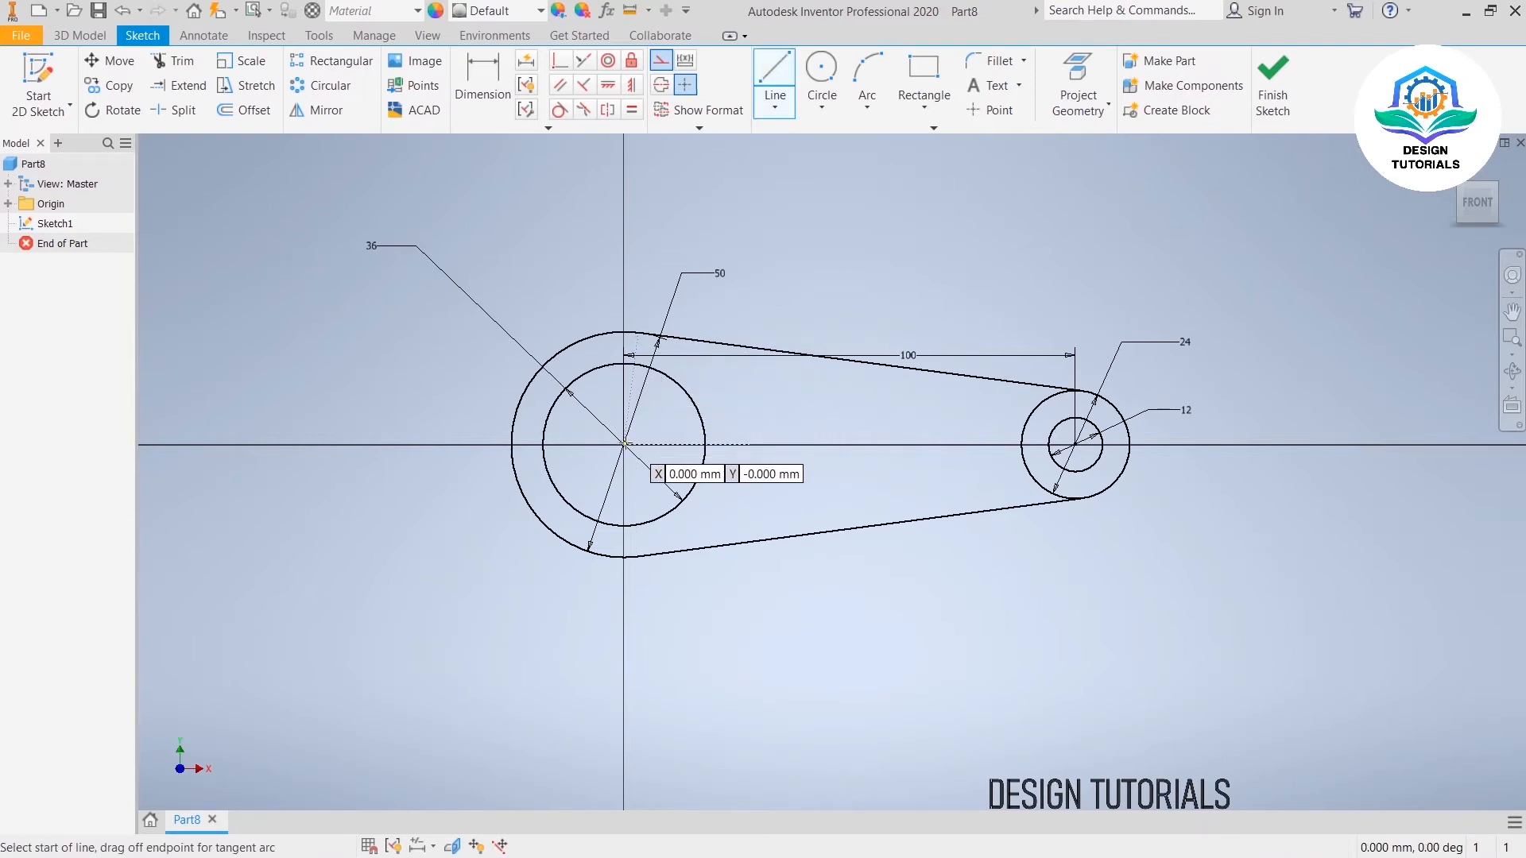
pyautogui.click(625, 445)
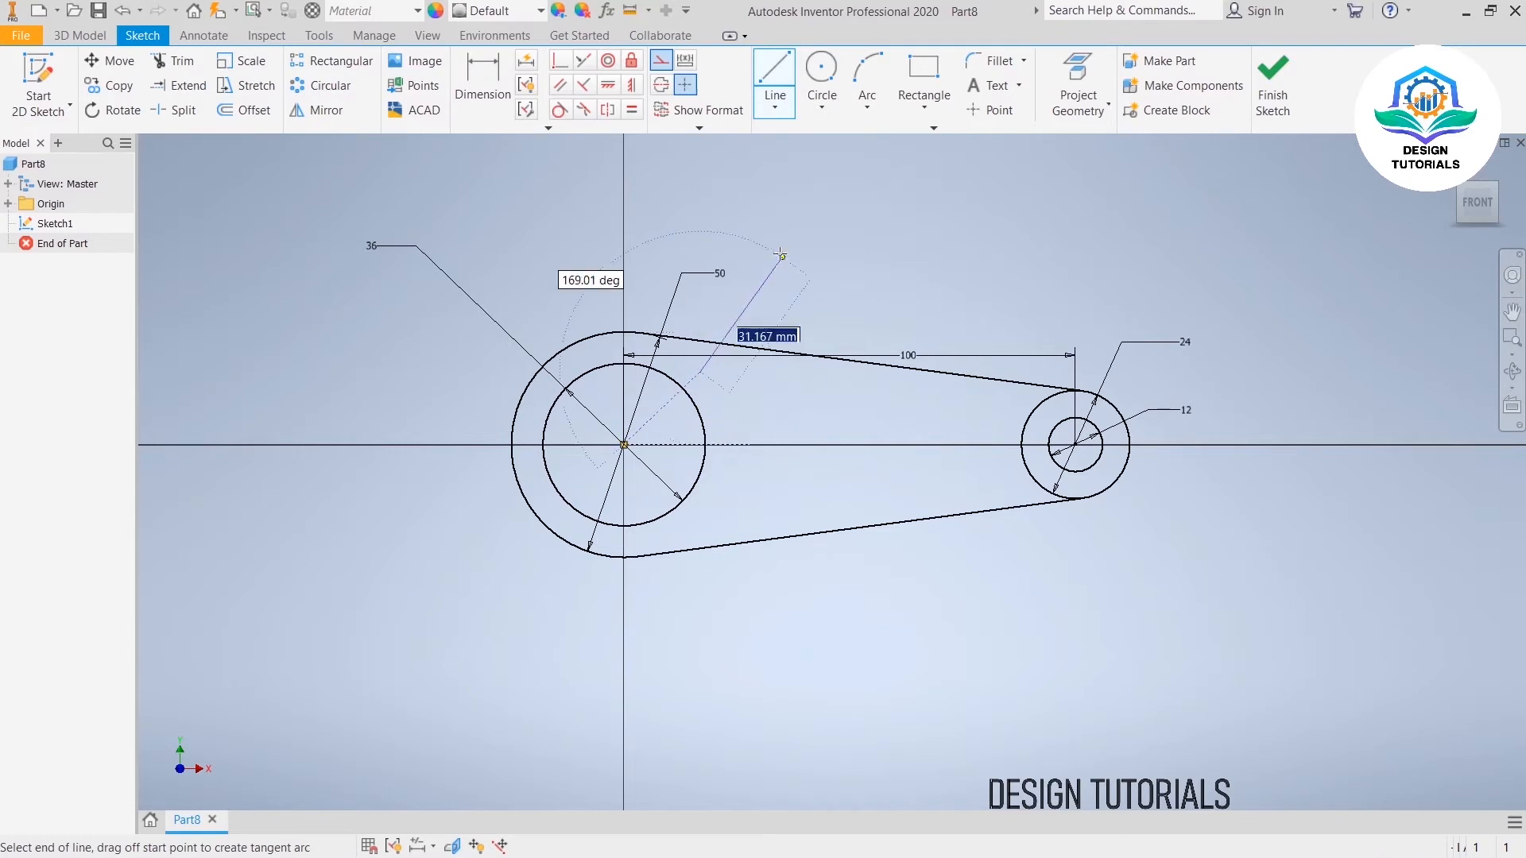
pyautogui.rightClick(841, 252)
pyautogui.click(896, 248)
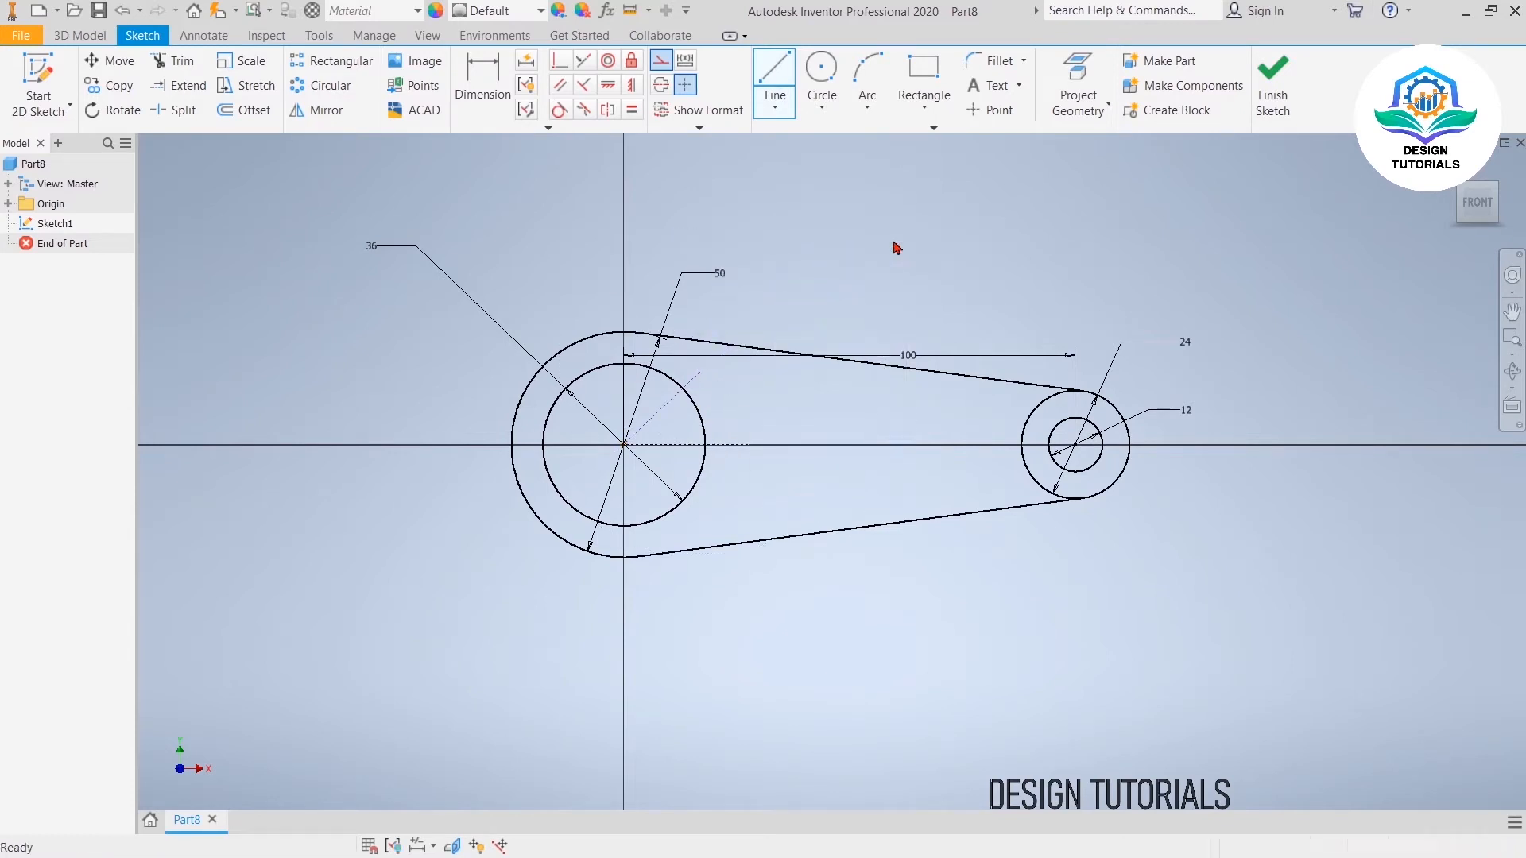
# Step: Dimension the angle between the two construction lines to 45°
pyautogui.click(482, 80)
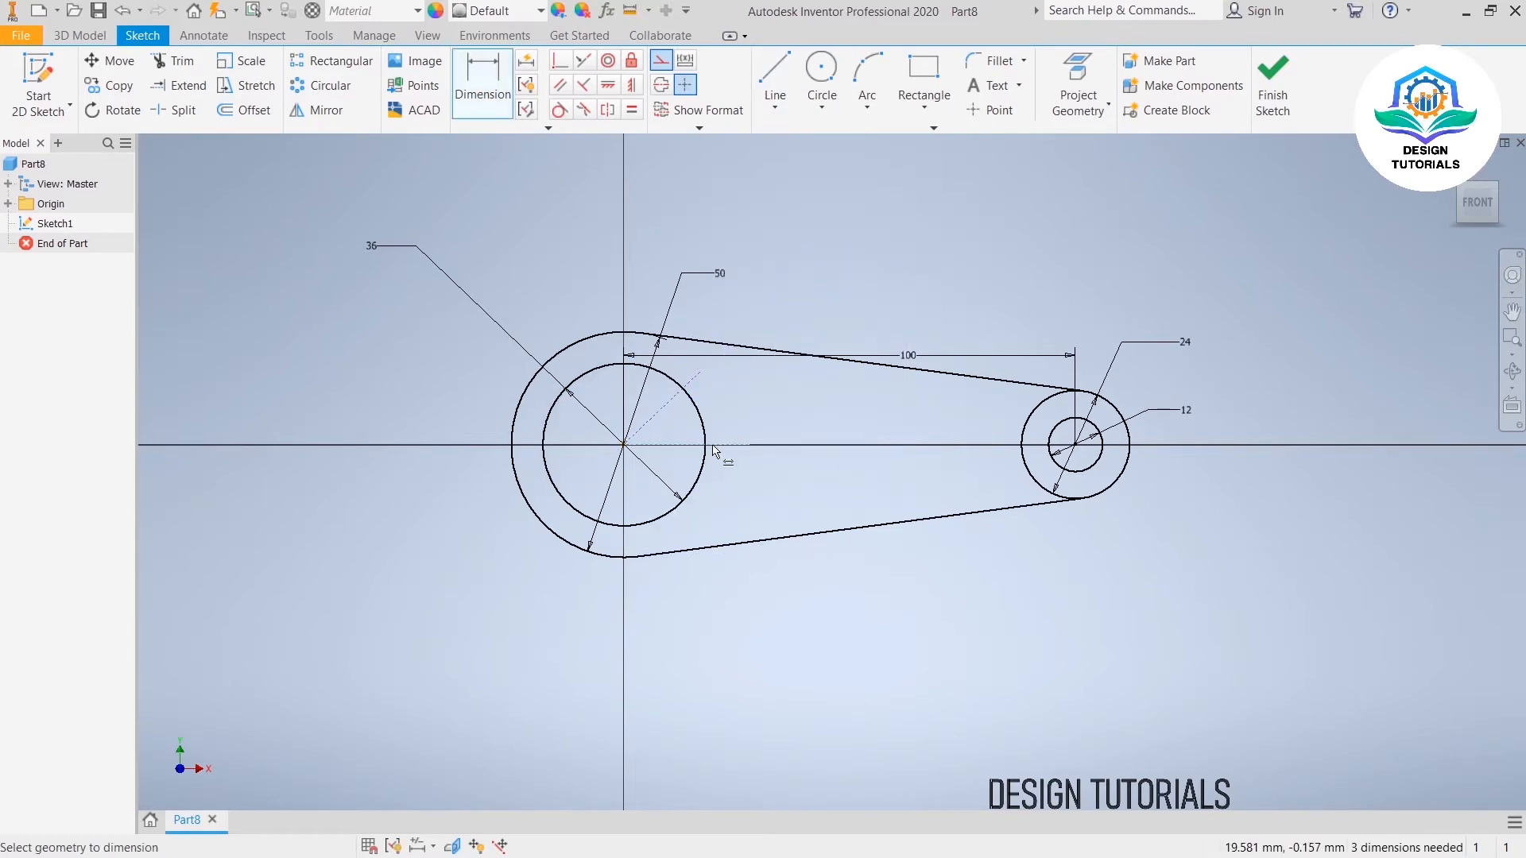
pyautogui.click(718, 408)
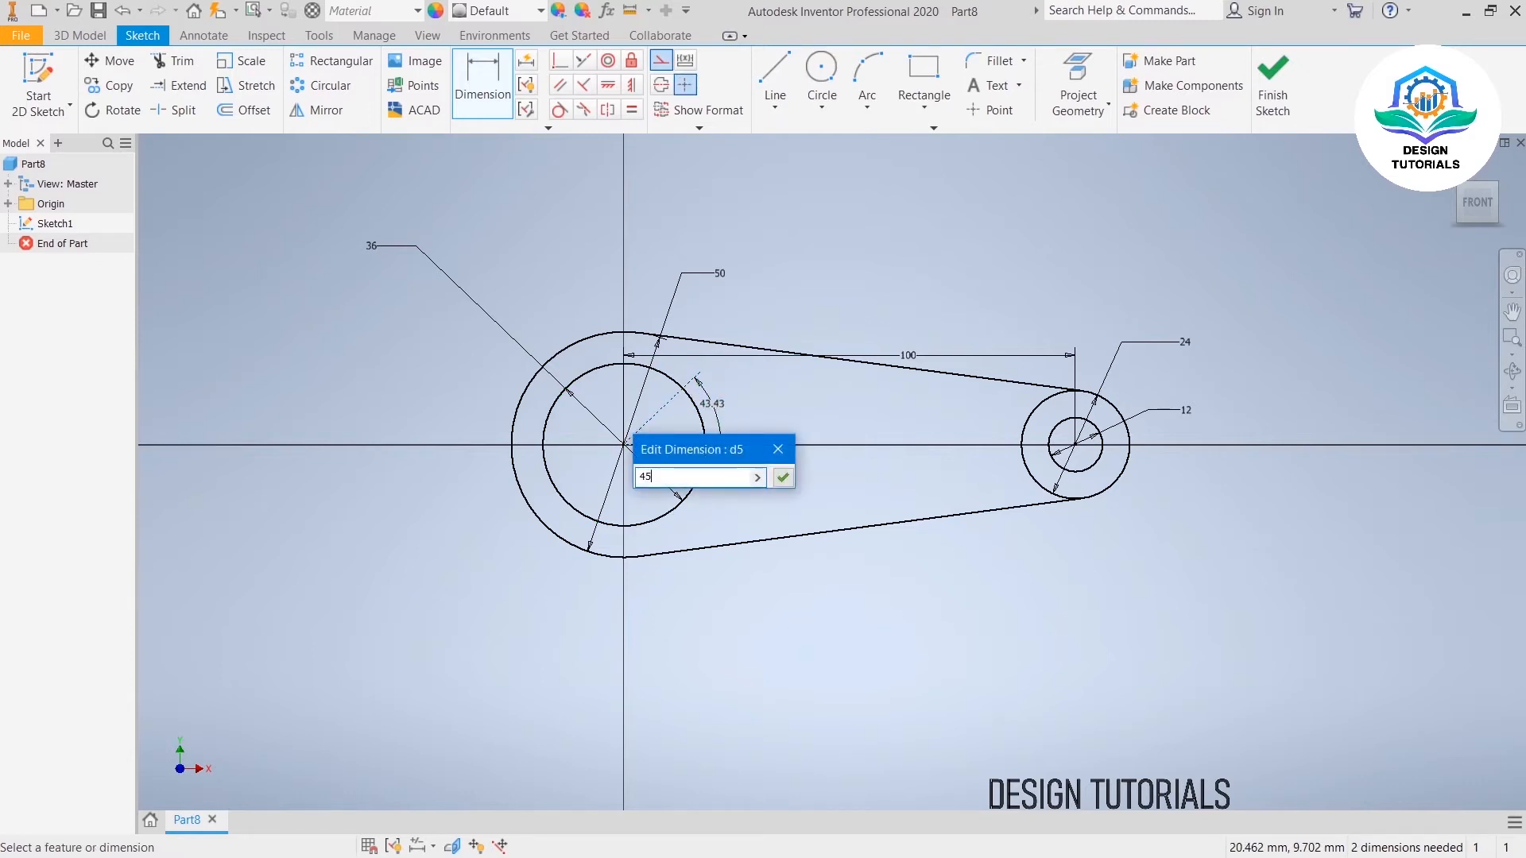
pyautogui.write('45')
pyautogui.press('Return')
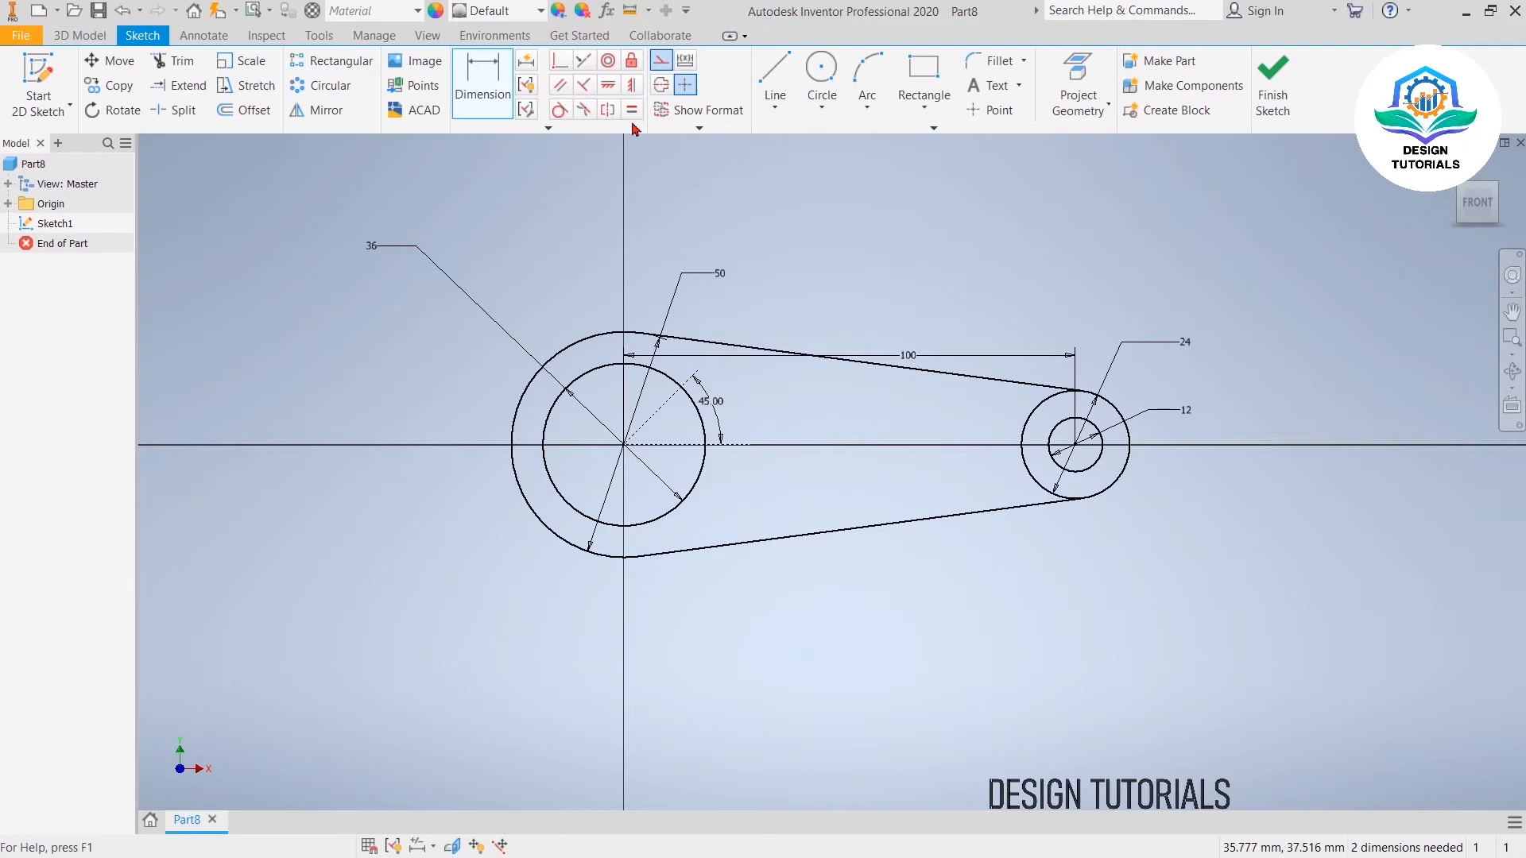
# Step: Draw a line about 52 mm long from the inclined construction line's outer end through the origin to beyond the large arc
pyautogui.click(775, 73)
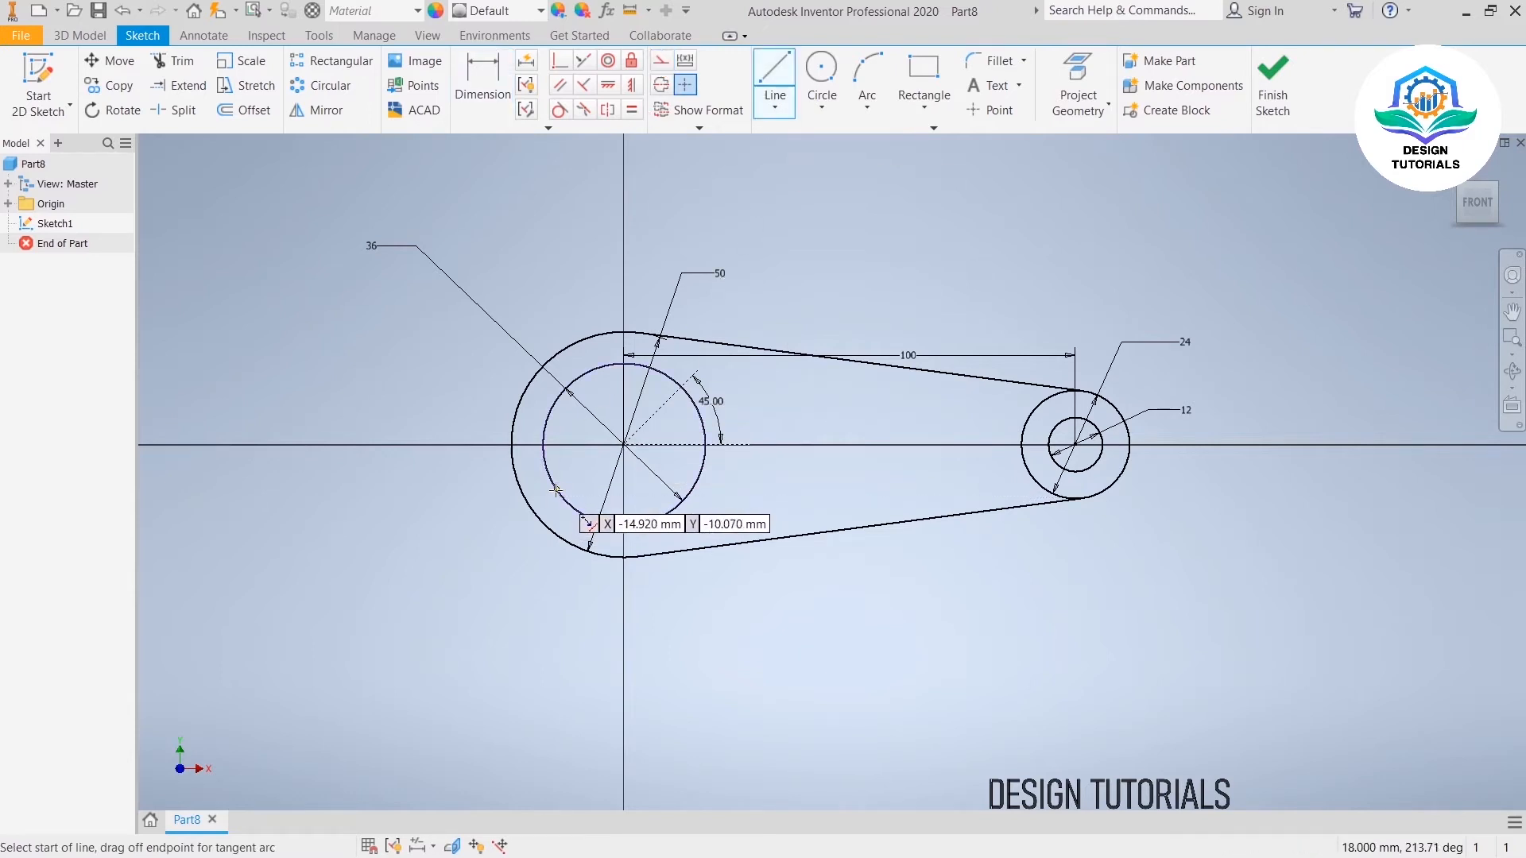
pyautogui.scroll(3, 555, 487)
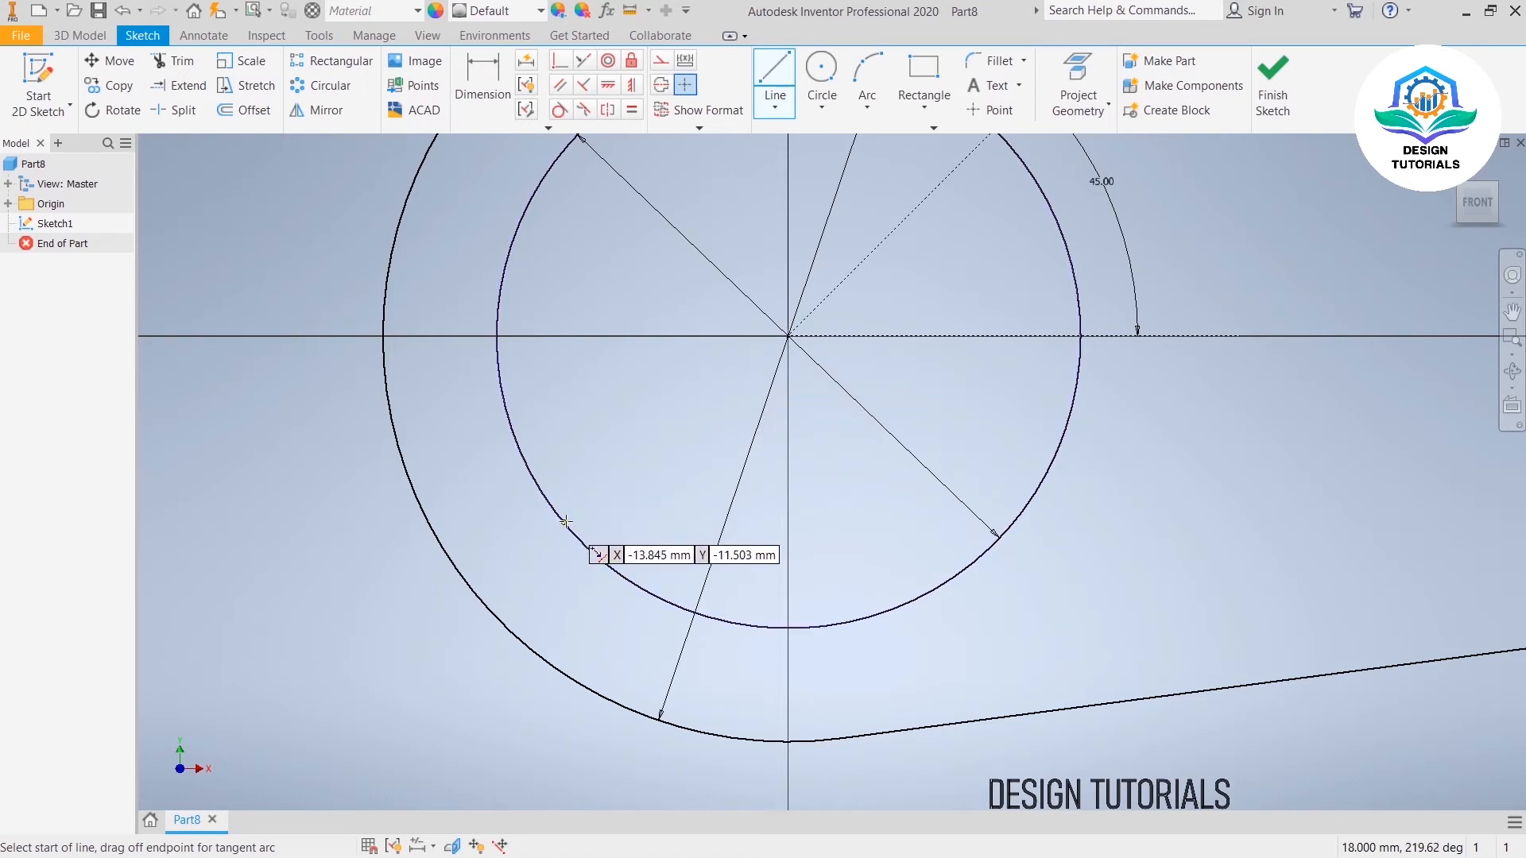
pyautogui.scroll(-3, 567, 522)
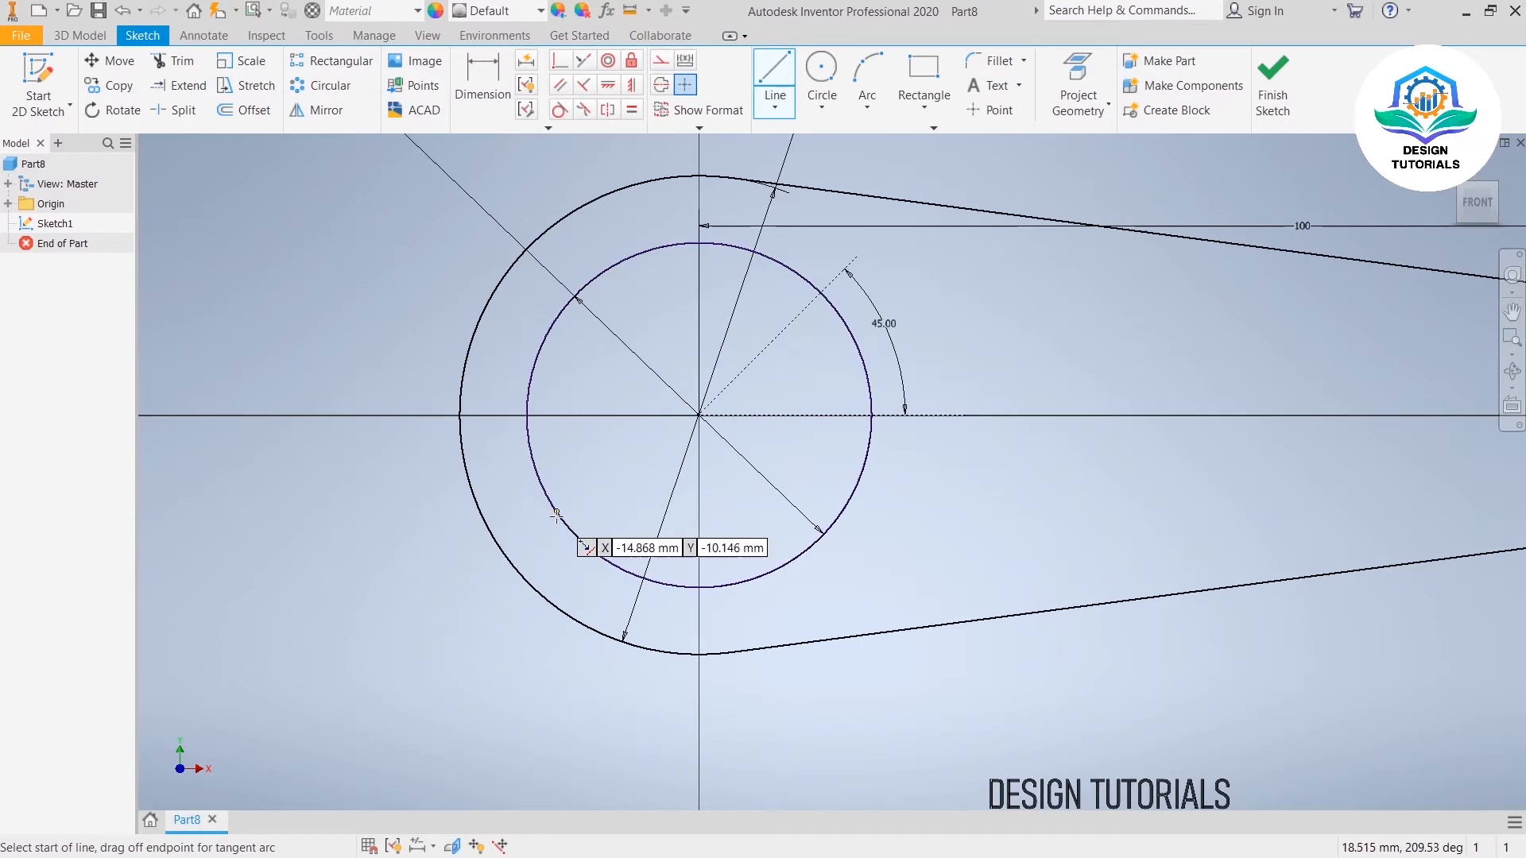
pyautogui.click(858, 257)
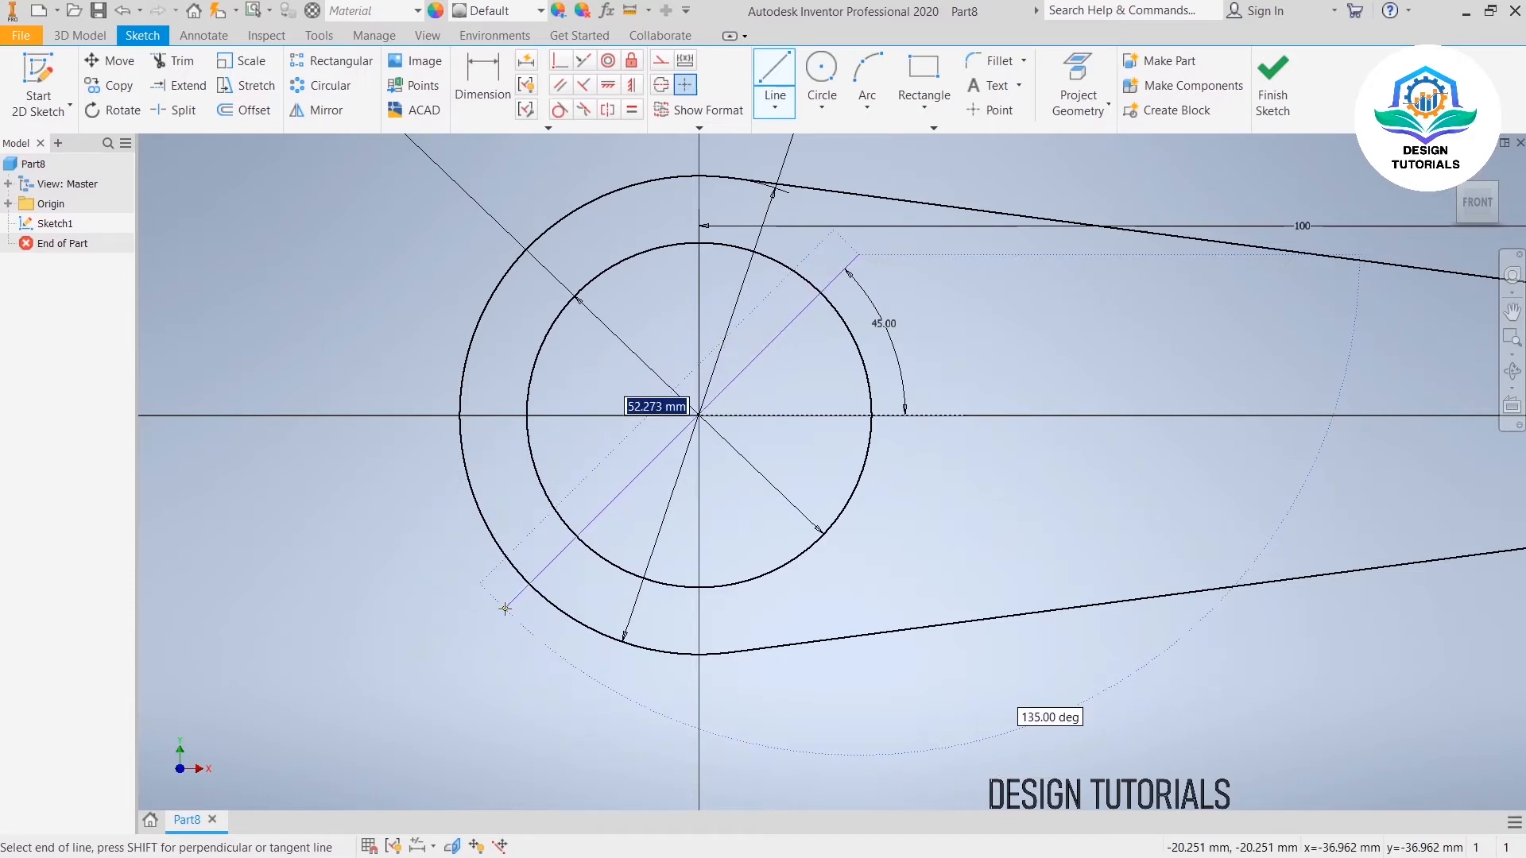
pyautogui.click(505, 609)
pyautogui.rightClick(349, 318)
pyautogui.click(397, 319)
# Step: Trim the lower end of the inclined line back to the 36 mm circle
pyautogui.click(173, 67)
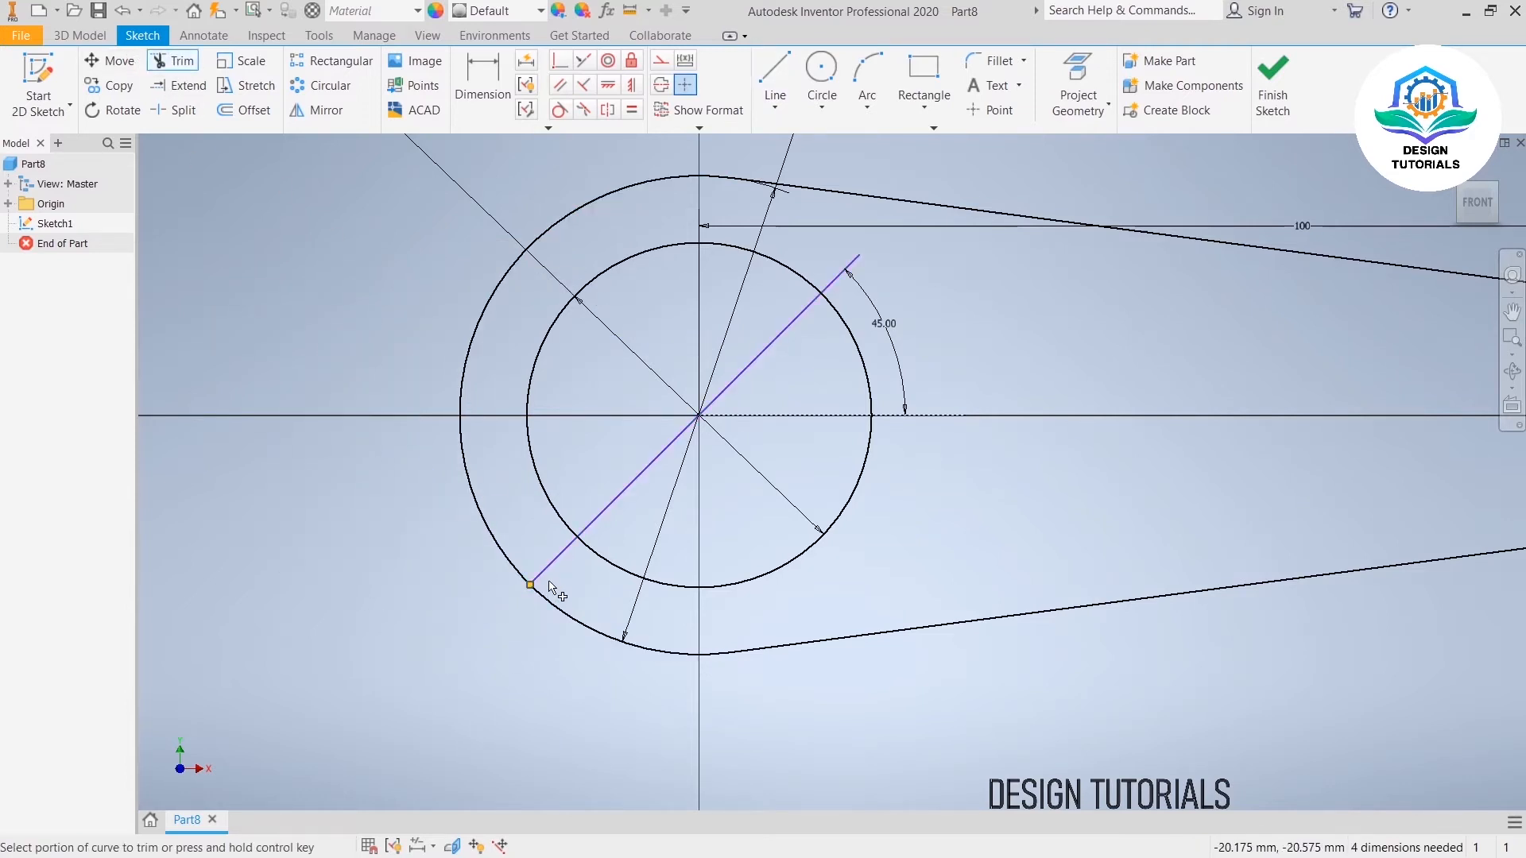
pyautogui.rightClick(1010, 304)
pyautogui.click(1073, 309)
# Step: Add an aligned dimension to the inclined line and set its length to 40 mm
pyautogui.click(478, 92)
pyautogui.click(612, 508)
pyautogui.rightClick(548, 415)
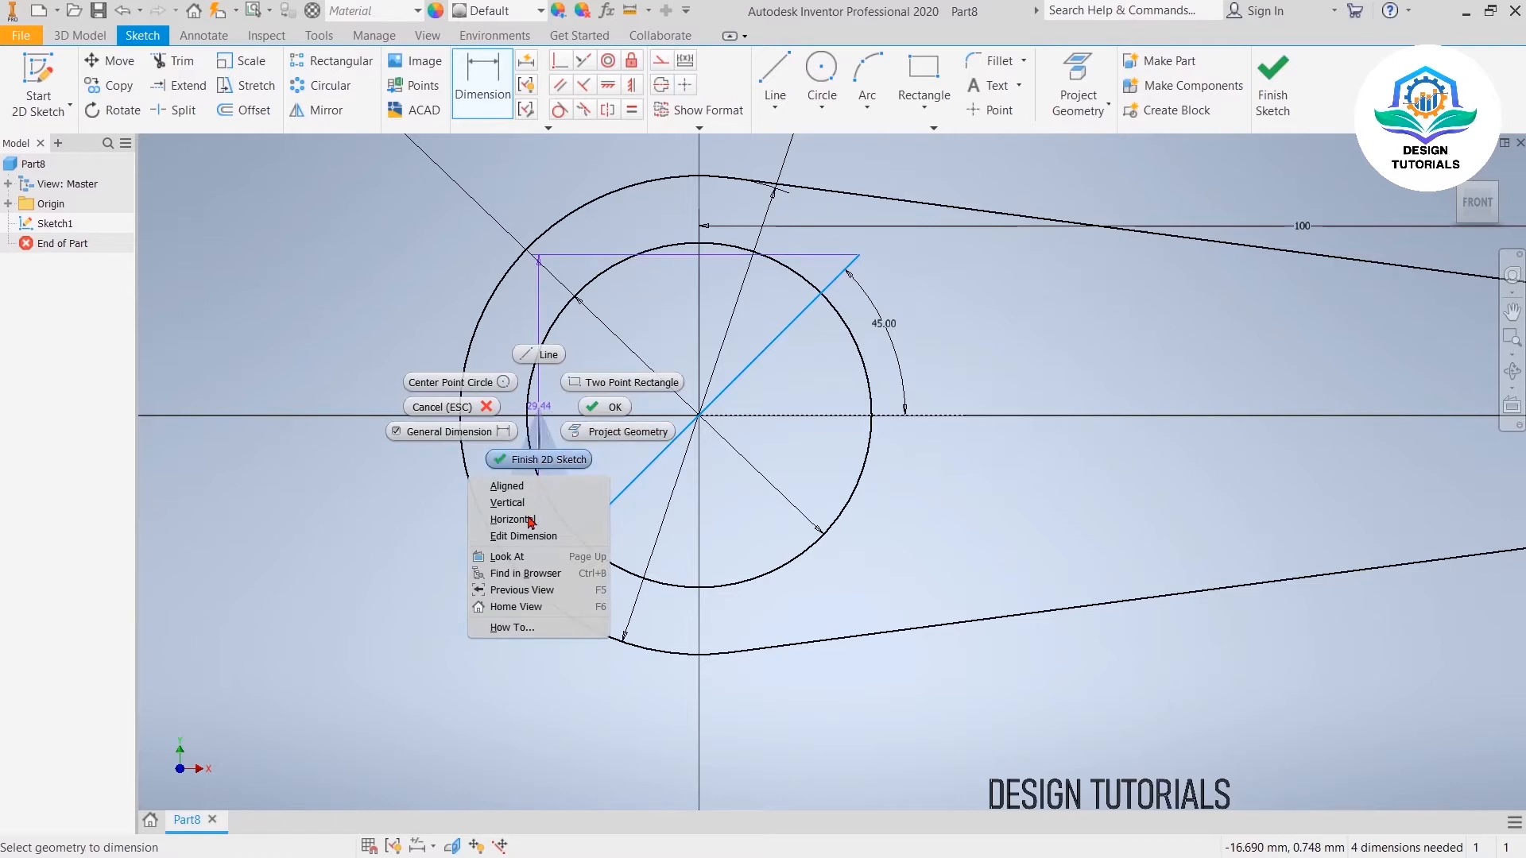
pyautogui.click(533, 491)
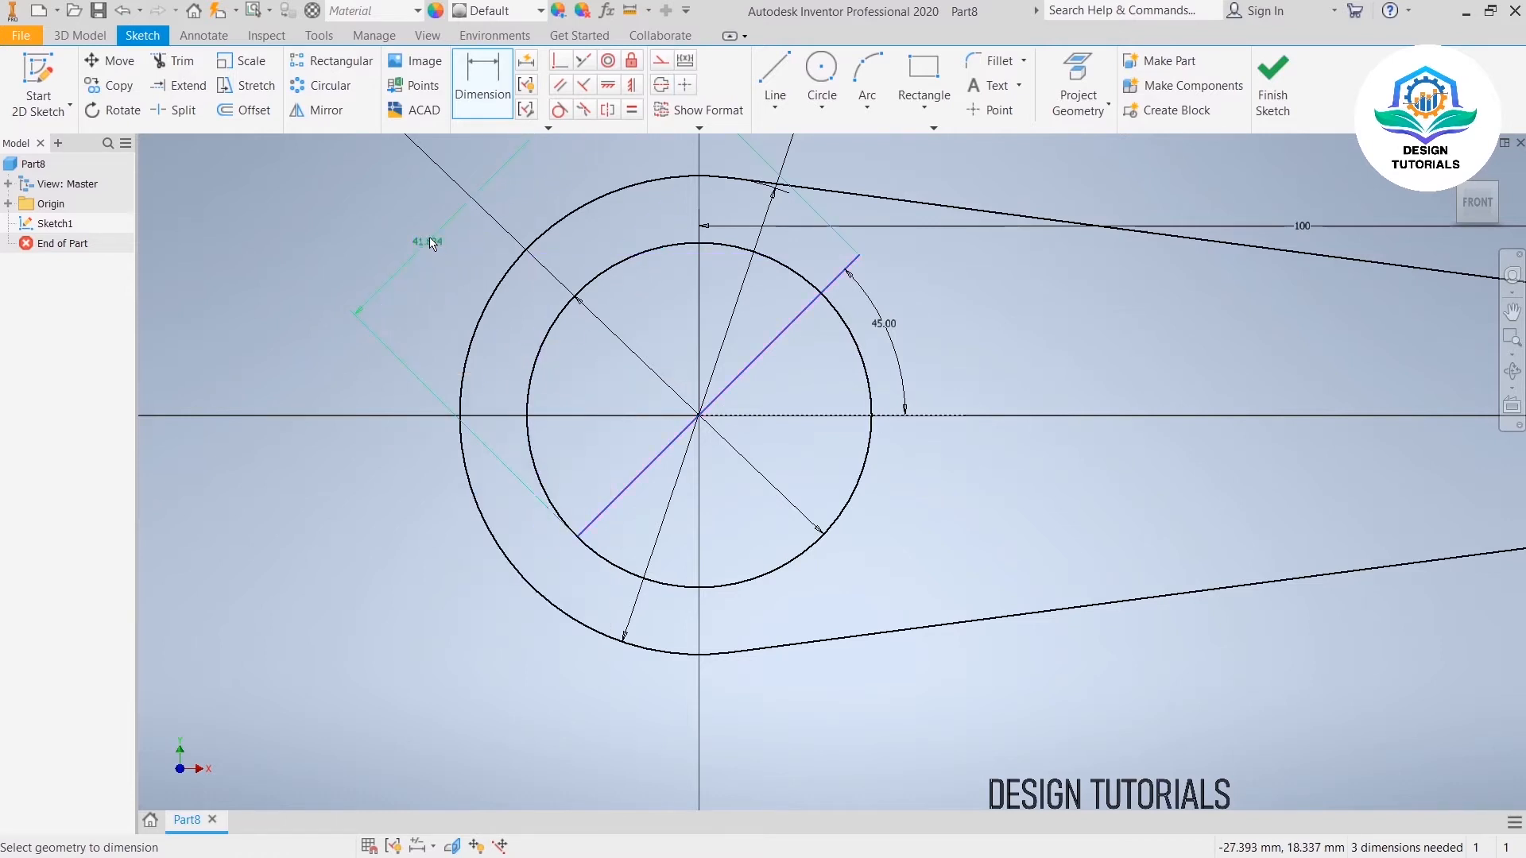
pyautogui.click(429, 246)
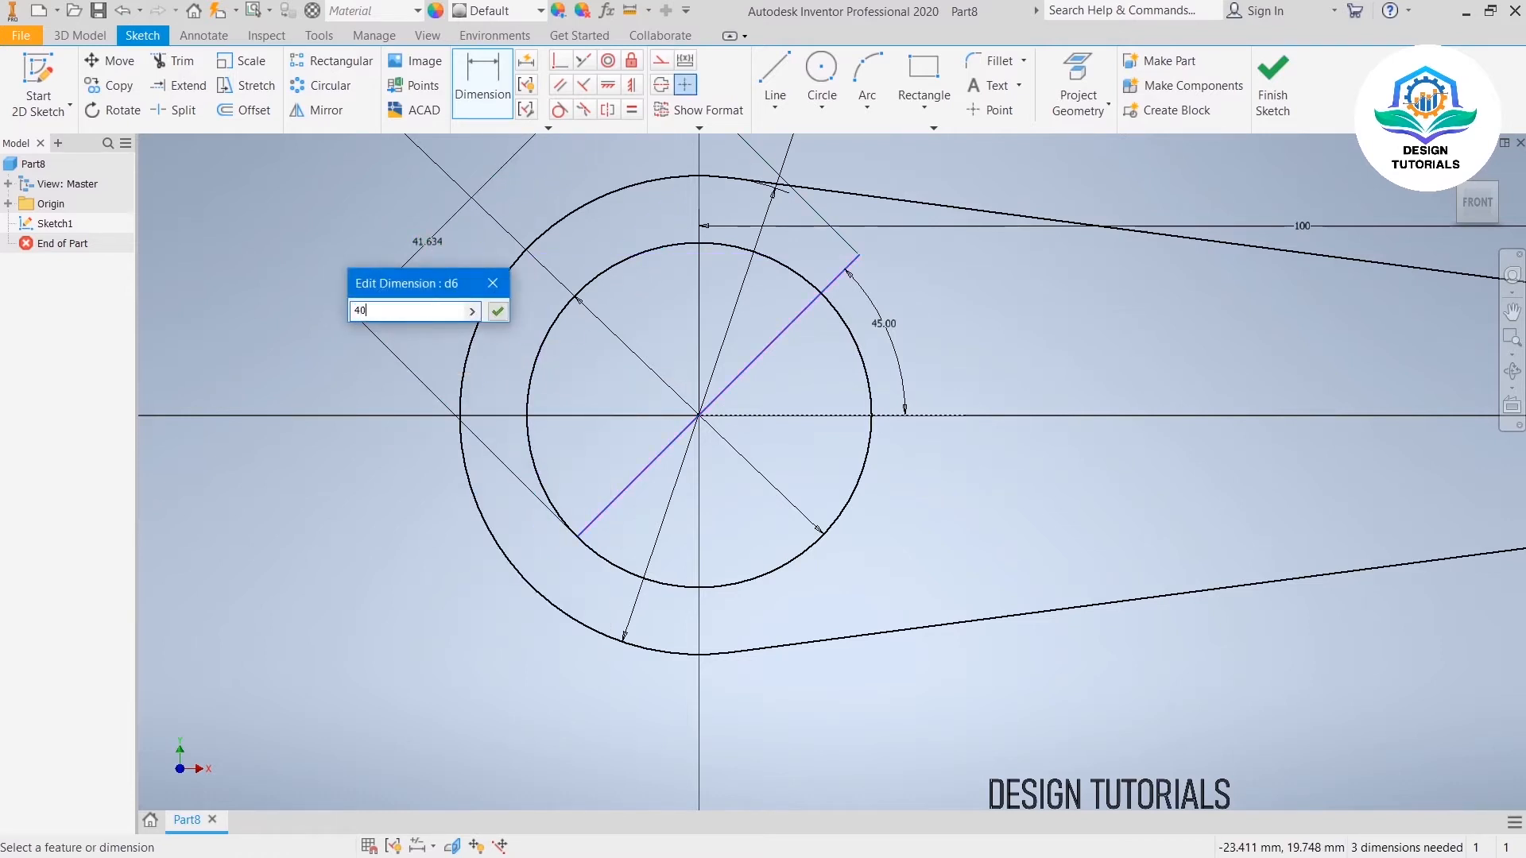
pyautogui.press('Return')
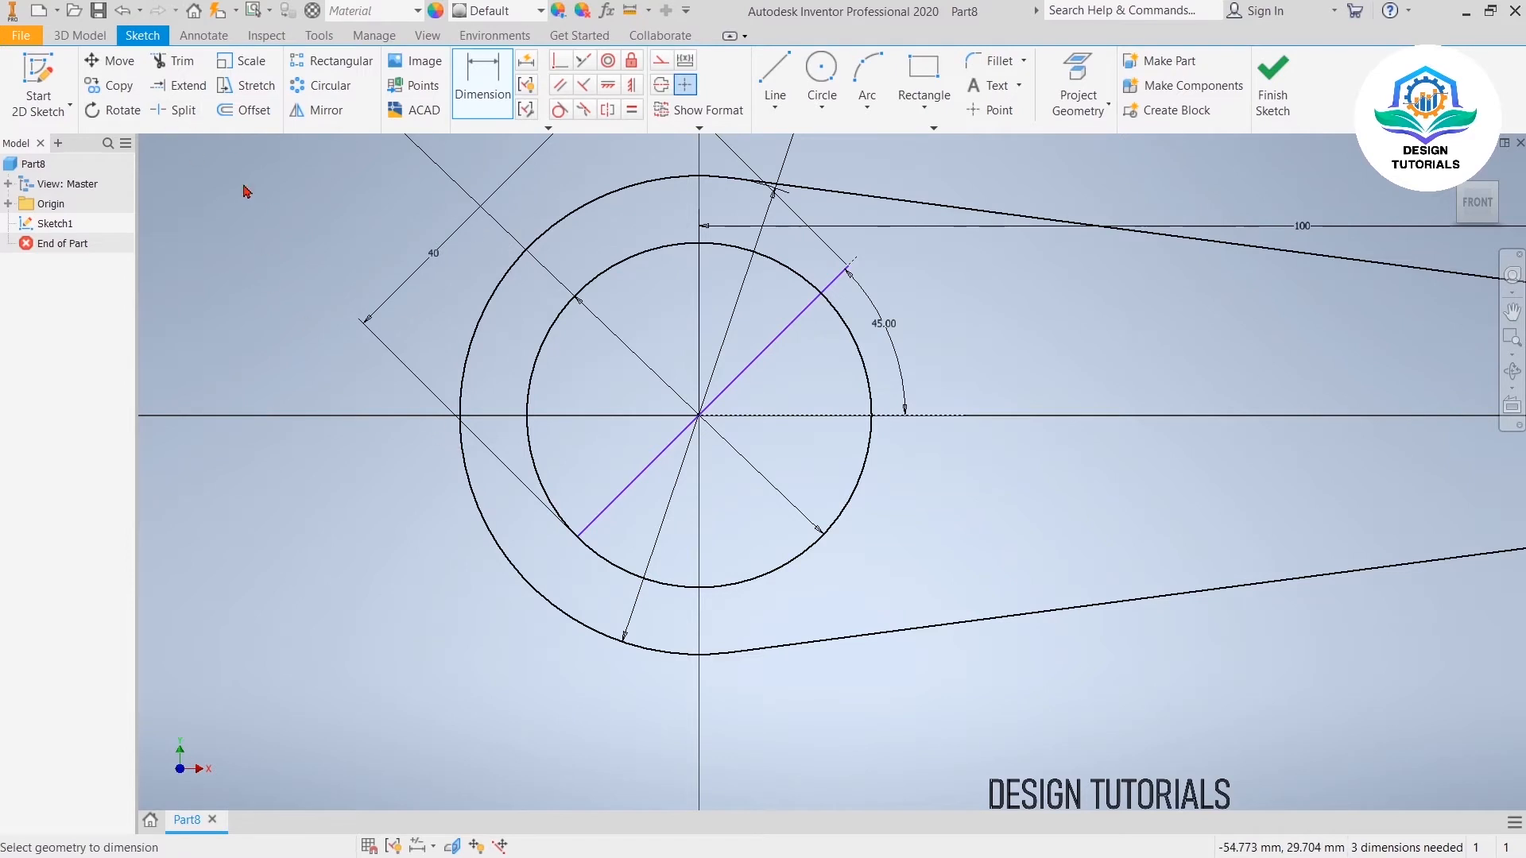
# Step: Offset the 40 mm inclined line by 5 mm to each side
pyautogui.click(244, 109)
pyautogui.click(616, 494)
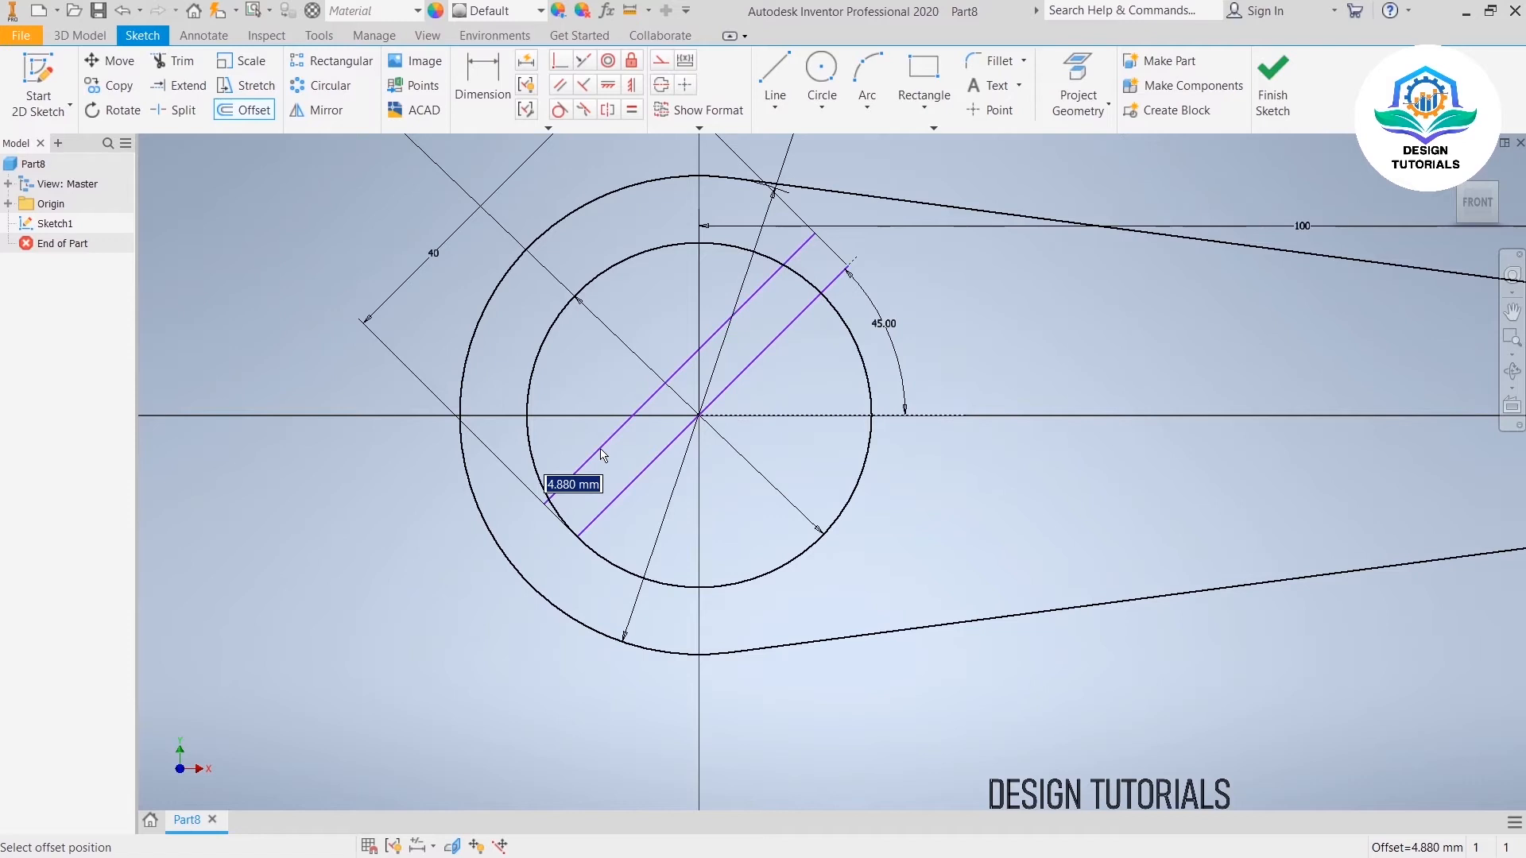
pyautogui.press('Return')
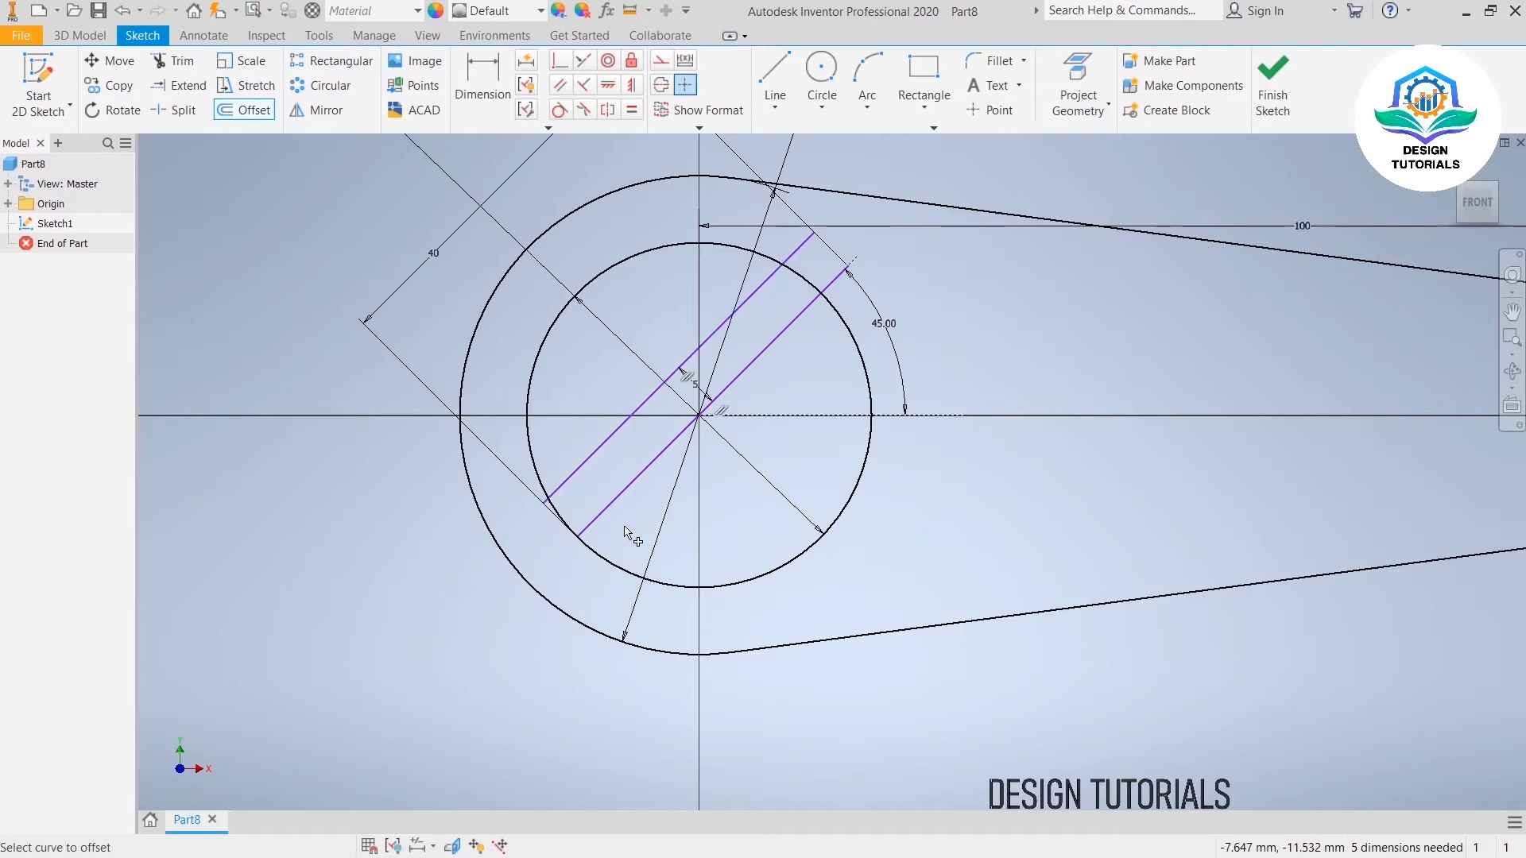
pyautogui.click(617, 503)
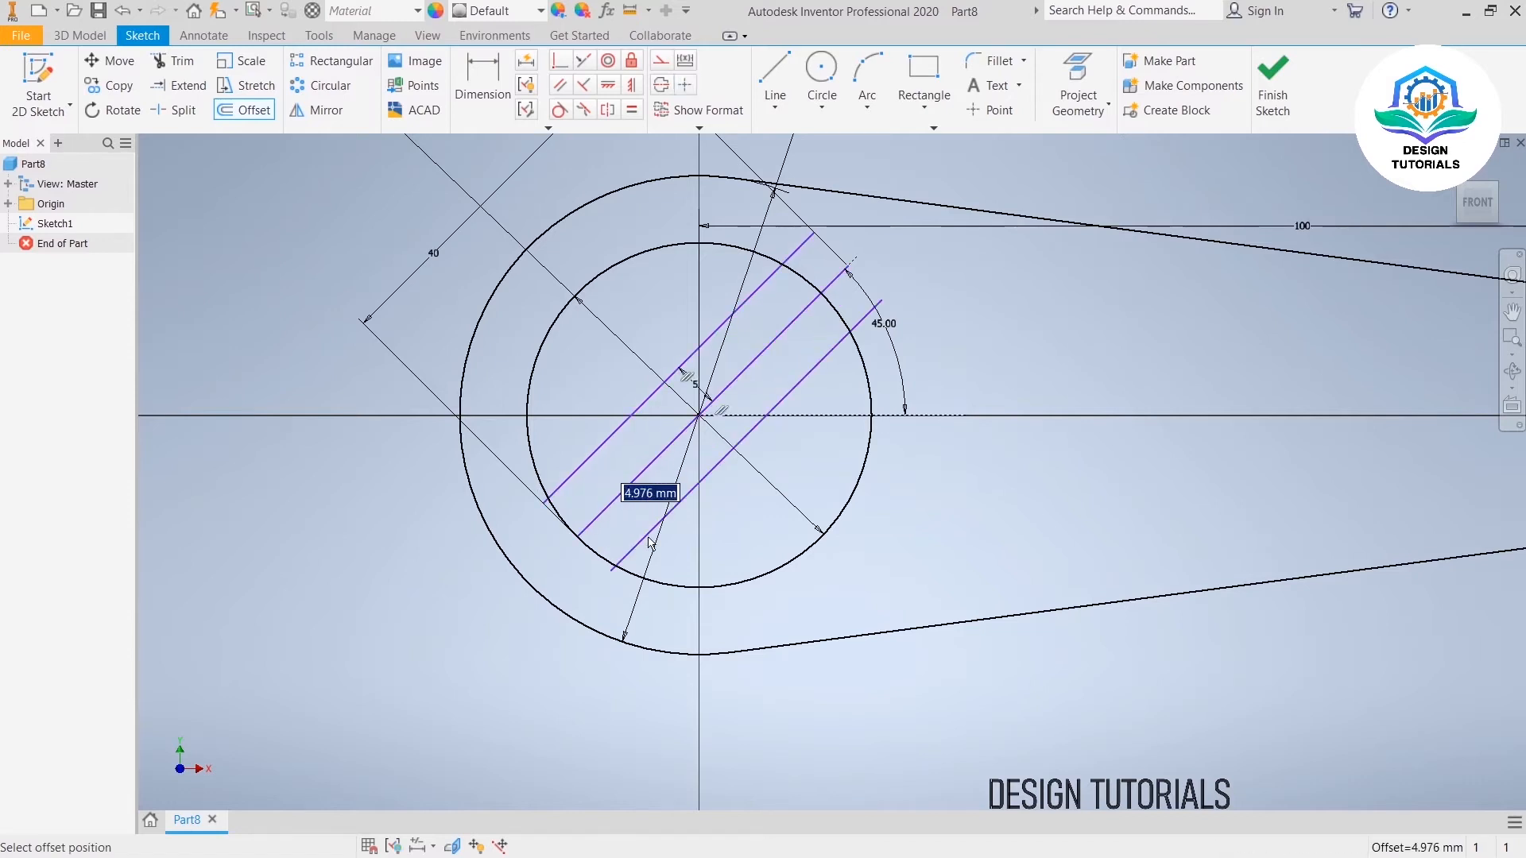
pyautogui.press('Return')
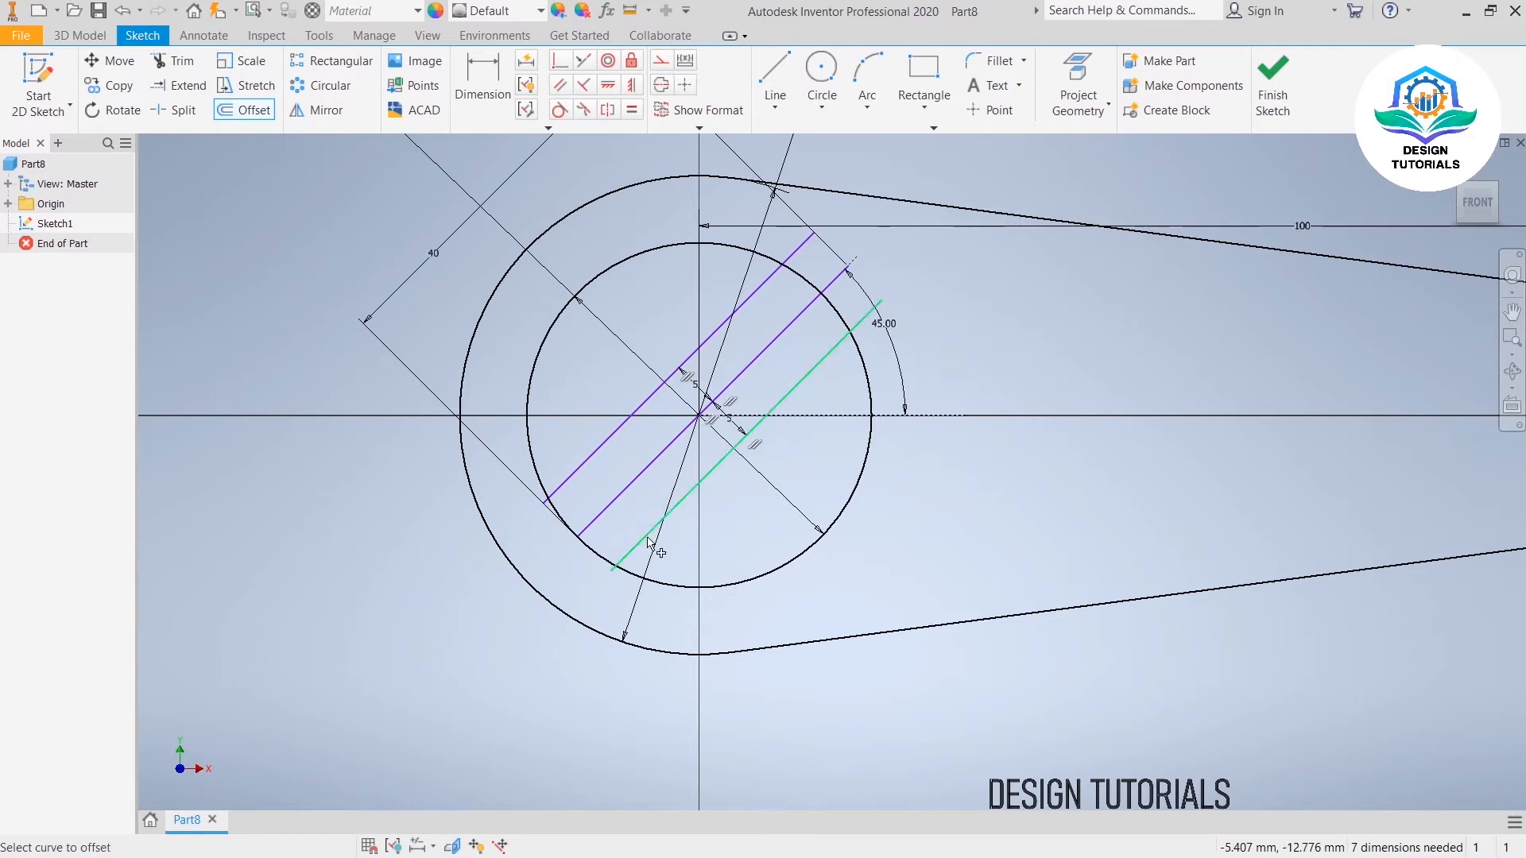
pyautogui.rightClick(332, 475)
pyautogui.click(402, 477)
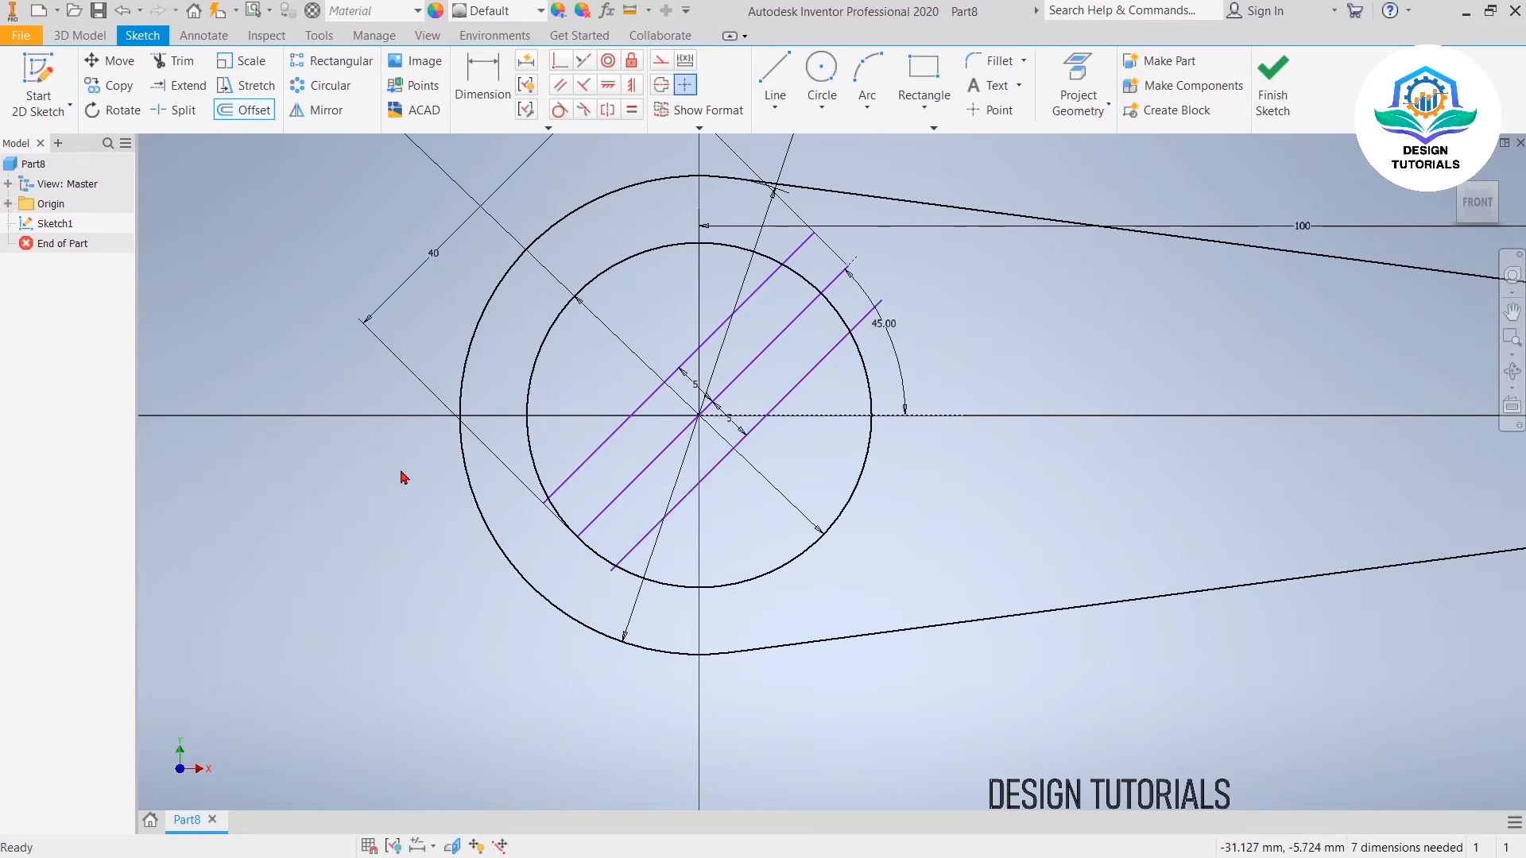
# Step: Draw a line connecting the upper ends of the two offset lines to close the keyway's outer end
pyautogui.click(774, 80)
pyautogui.click(881, 299)
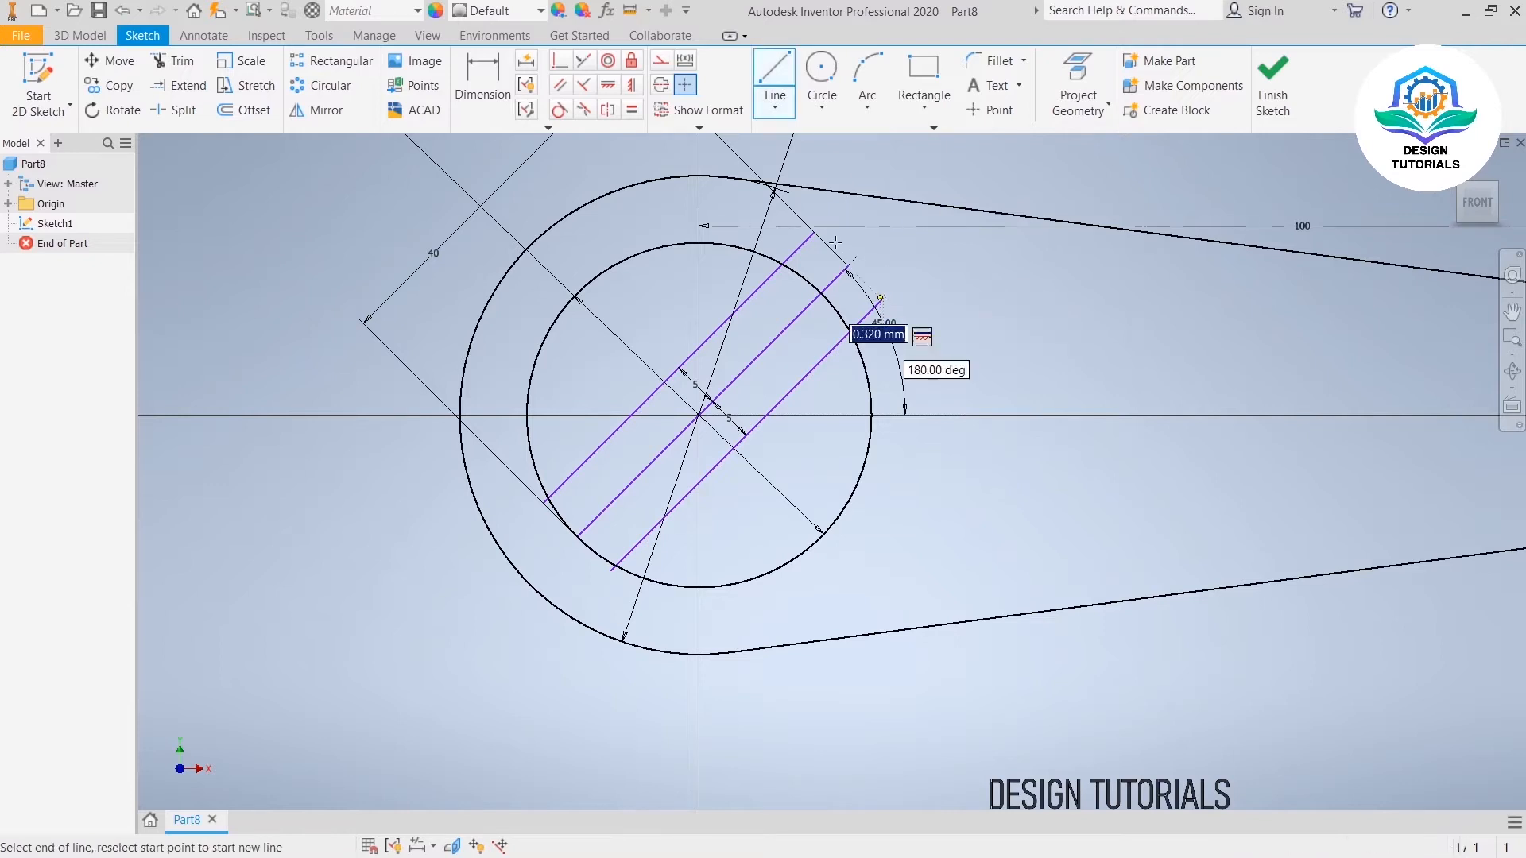
pyautogui.doubleClick(814, 231)
pyautogui.rightClick(996, 149)
pyautogui.click(1046, 154)
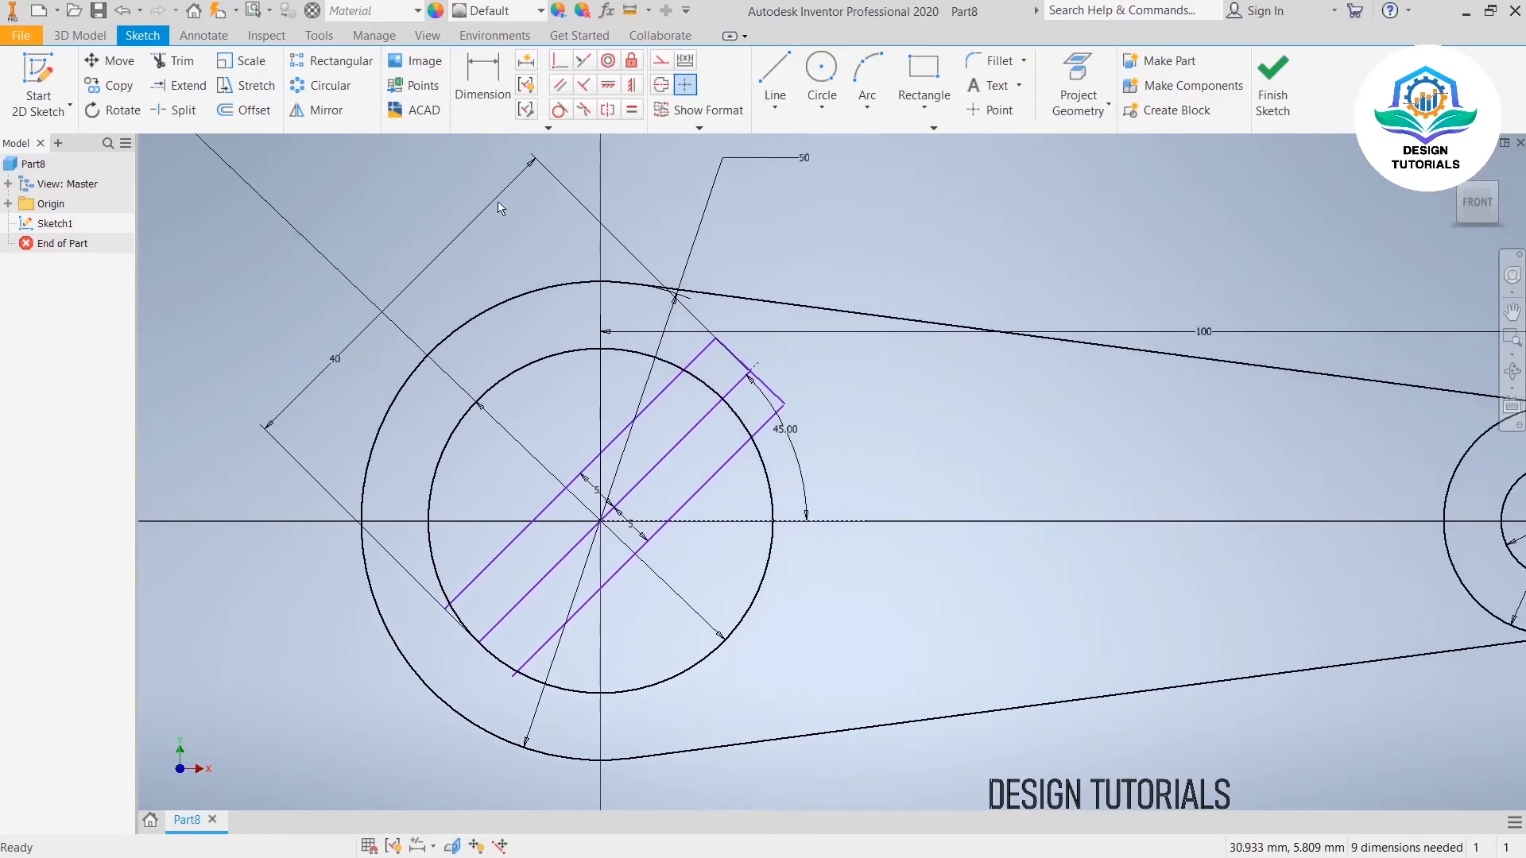
# Step: Trim both offset lines back to the upper side of the 36 mm circle, removing their portions inside it and their lower overhangs
pyautogui.click(175, 61)
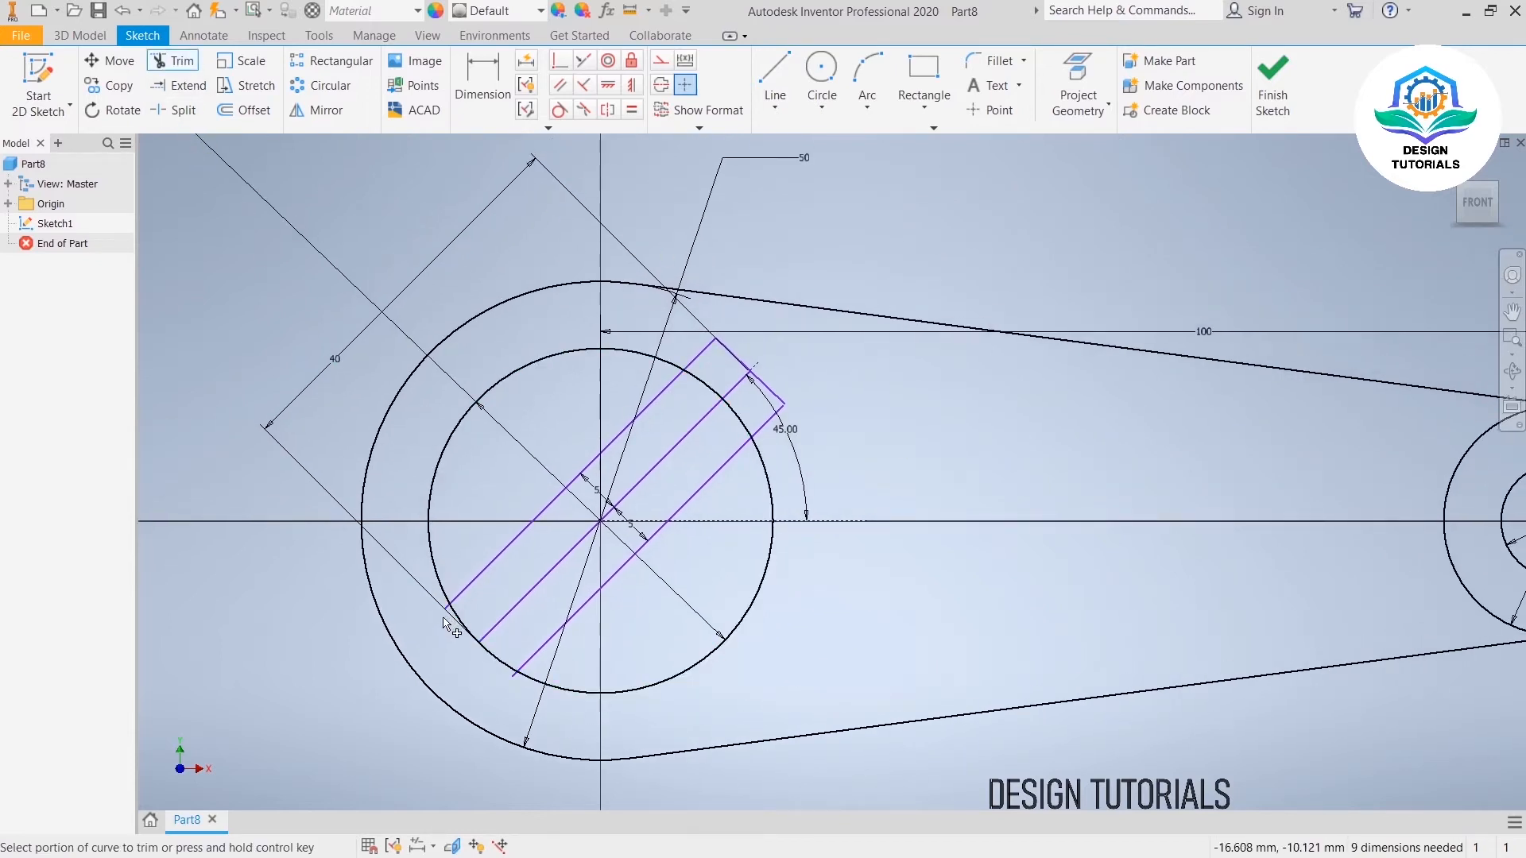
pyautogui.scroll(-5, 446, 616)
pyautogui.click(451, 584)
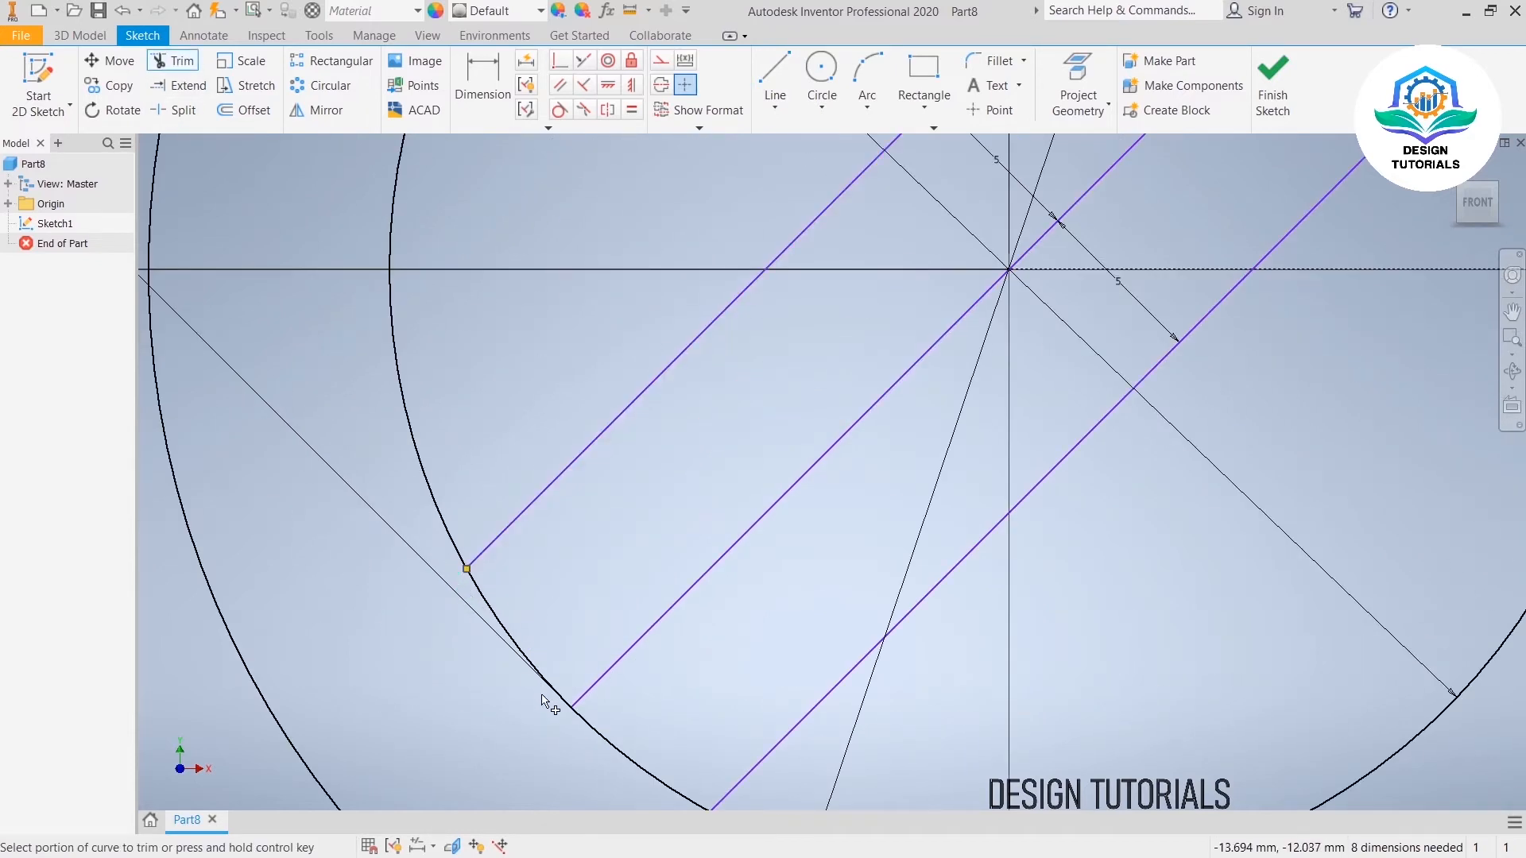
pyautogui.moveTo(541, 698); pyautogui.dragTo(439, 564, button='middle')
pyautogui.click(596, 707)
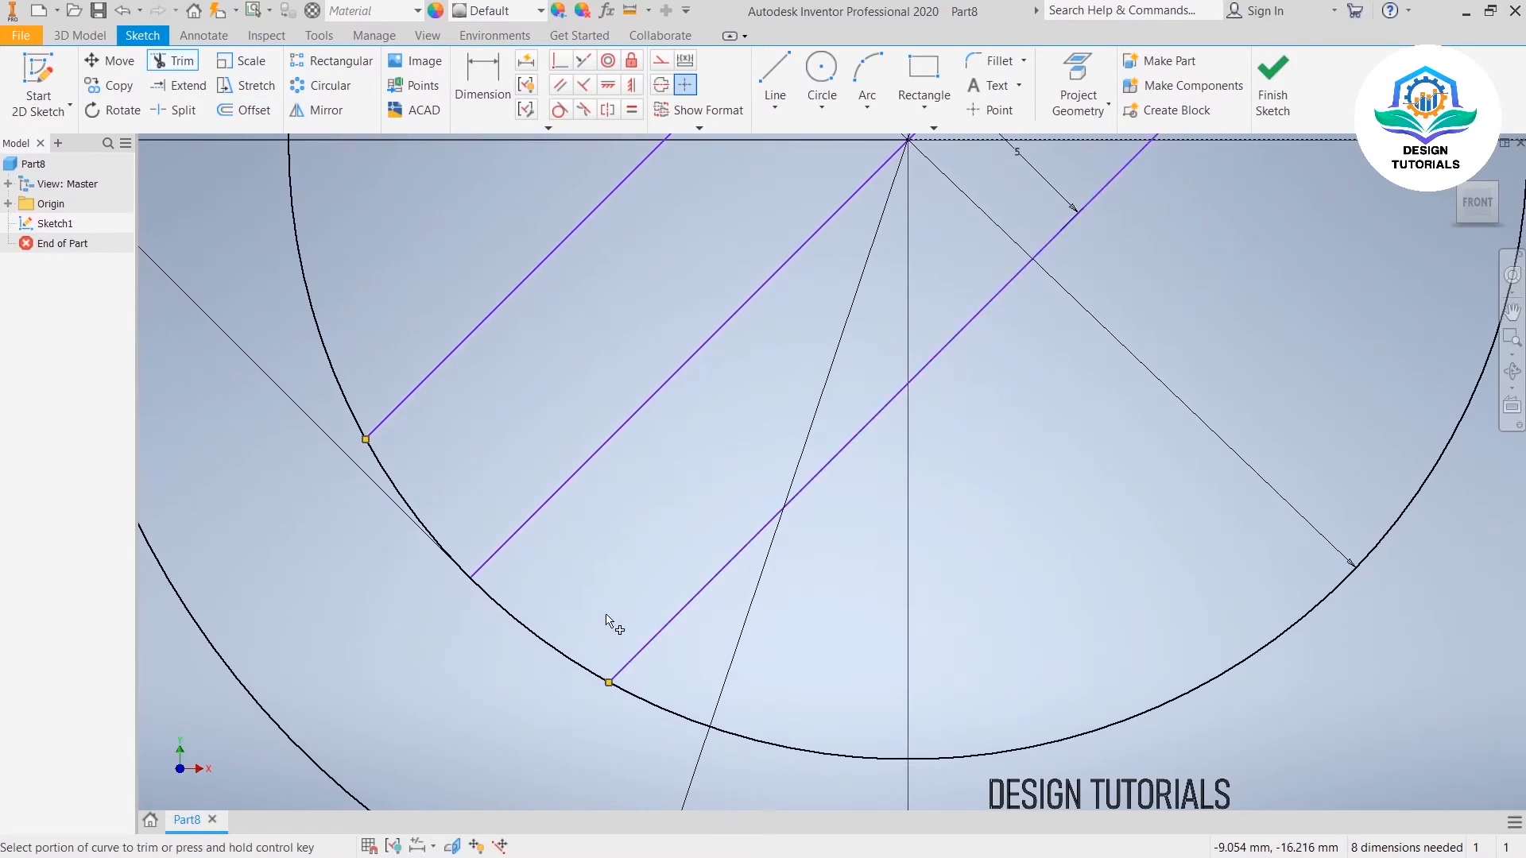
pyautogui.moveTo(664, 604); pyautogui.dragTo(623, 688, button='middle')
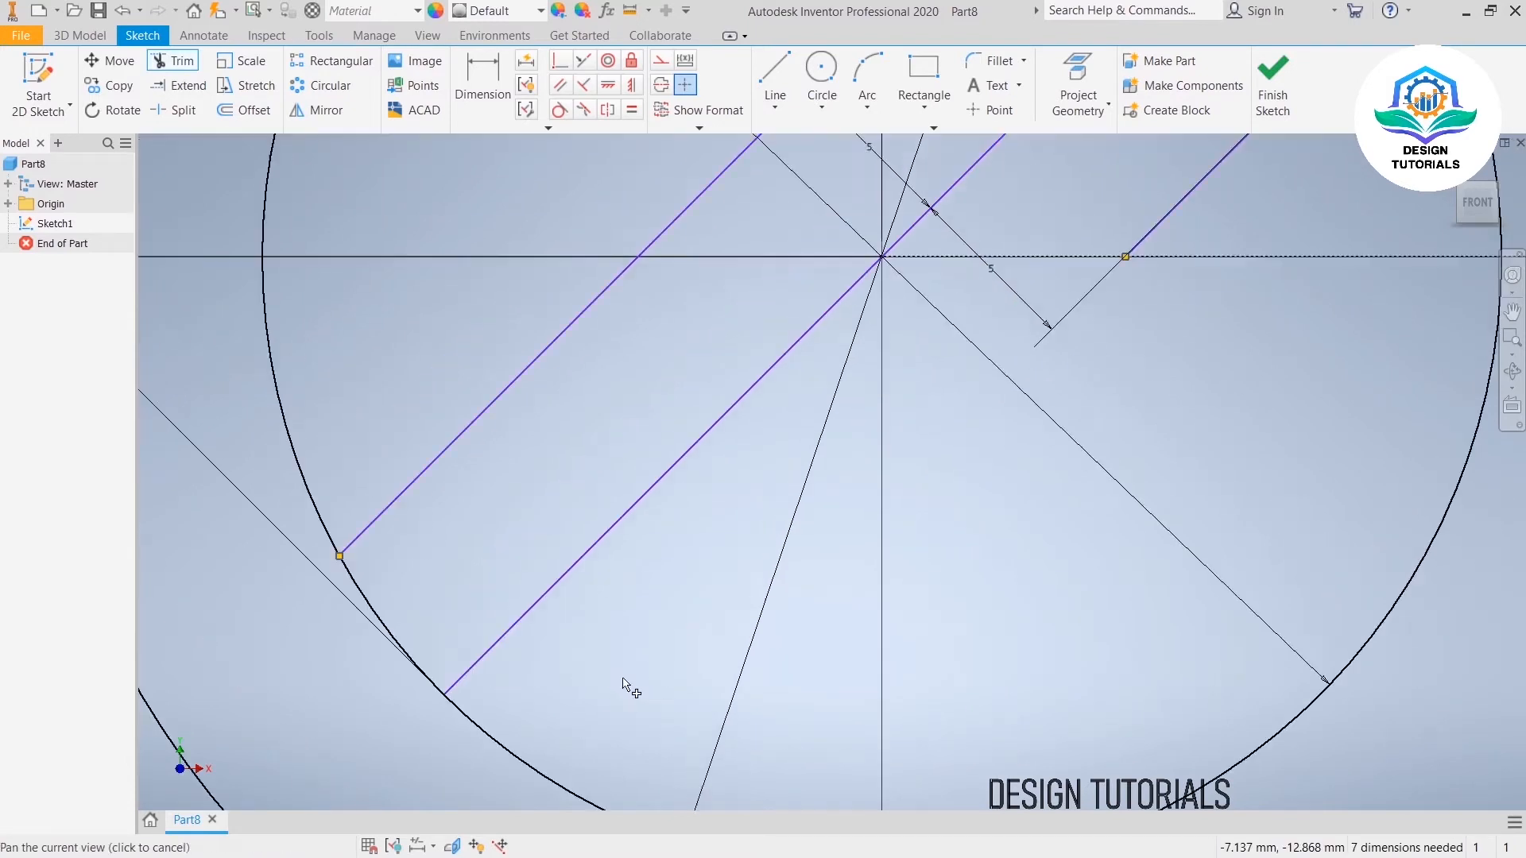
pyautogui.click(473, 436)
pyautogui.scroll(2, 666, 447)
pyautogui.scroll(3, 681, 429)
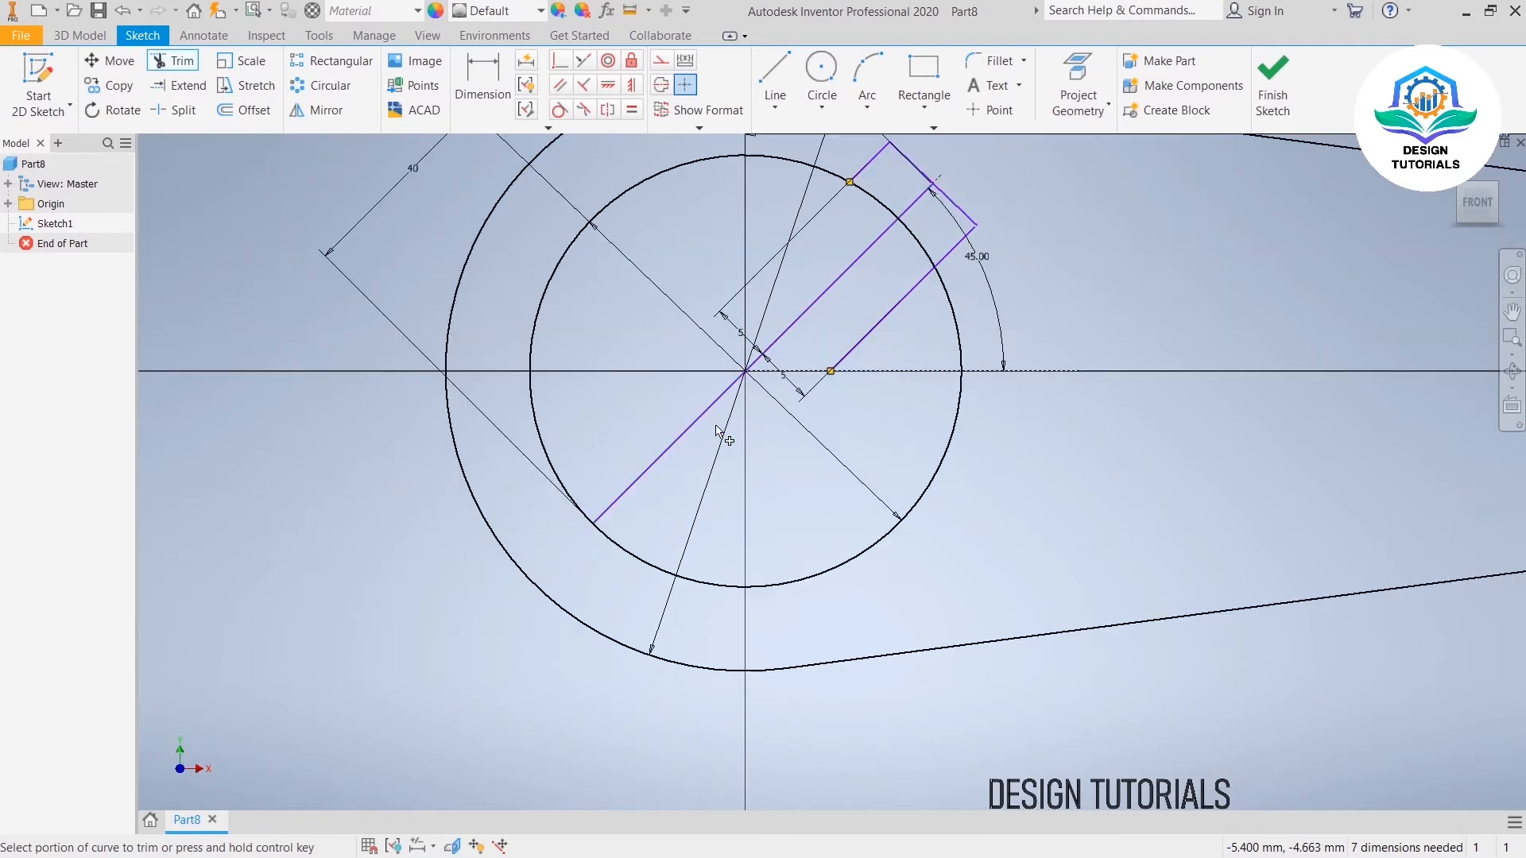
pyautogui.moveTo(716, 425); pyautogui.dragTo(505, 668, button='middle')
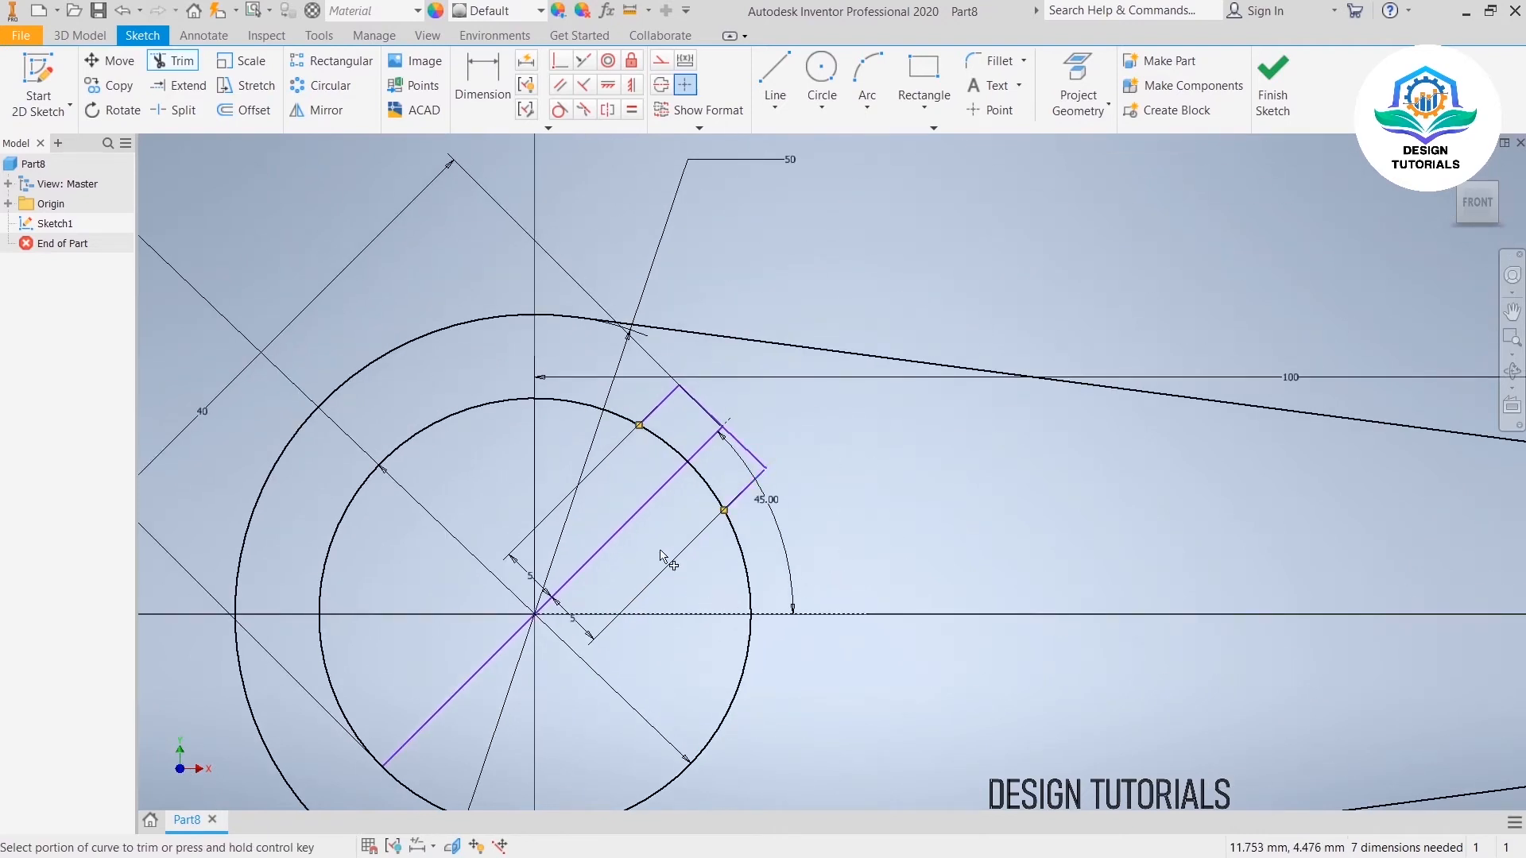
# Step: Trim the arc of the 36 mm circle between the two offset lines to open the keyway
pyautogui.click(683, 462)
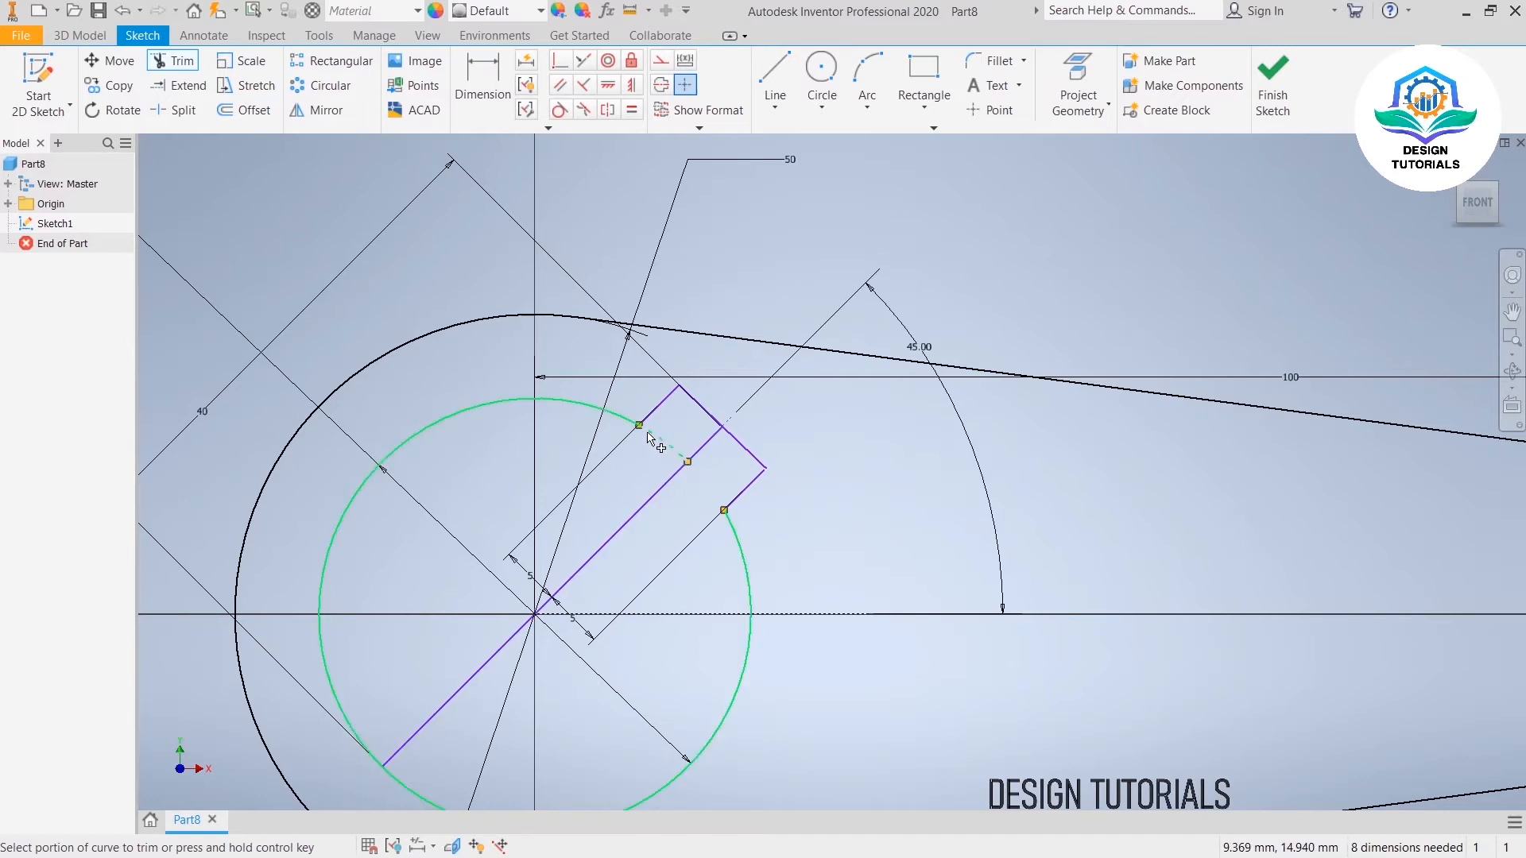
pyautogui.rightClick(786, 253)
pyautogui.click(791, 202)
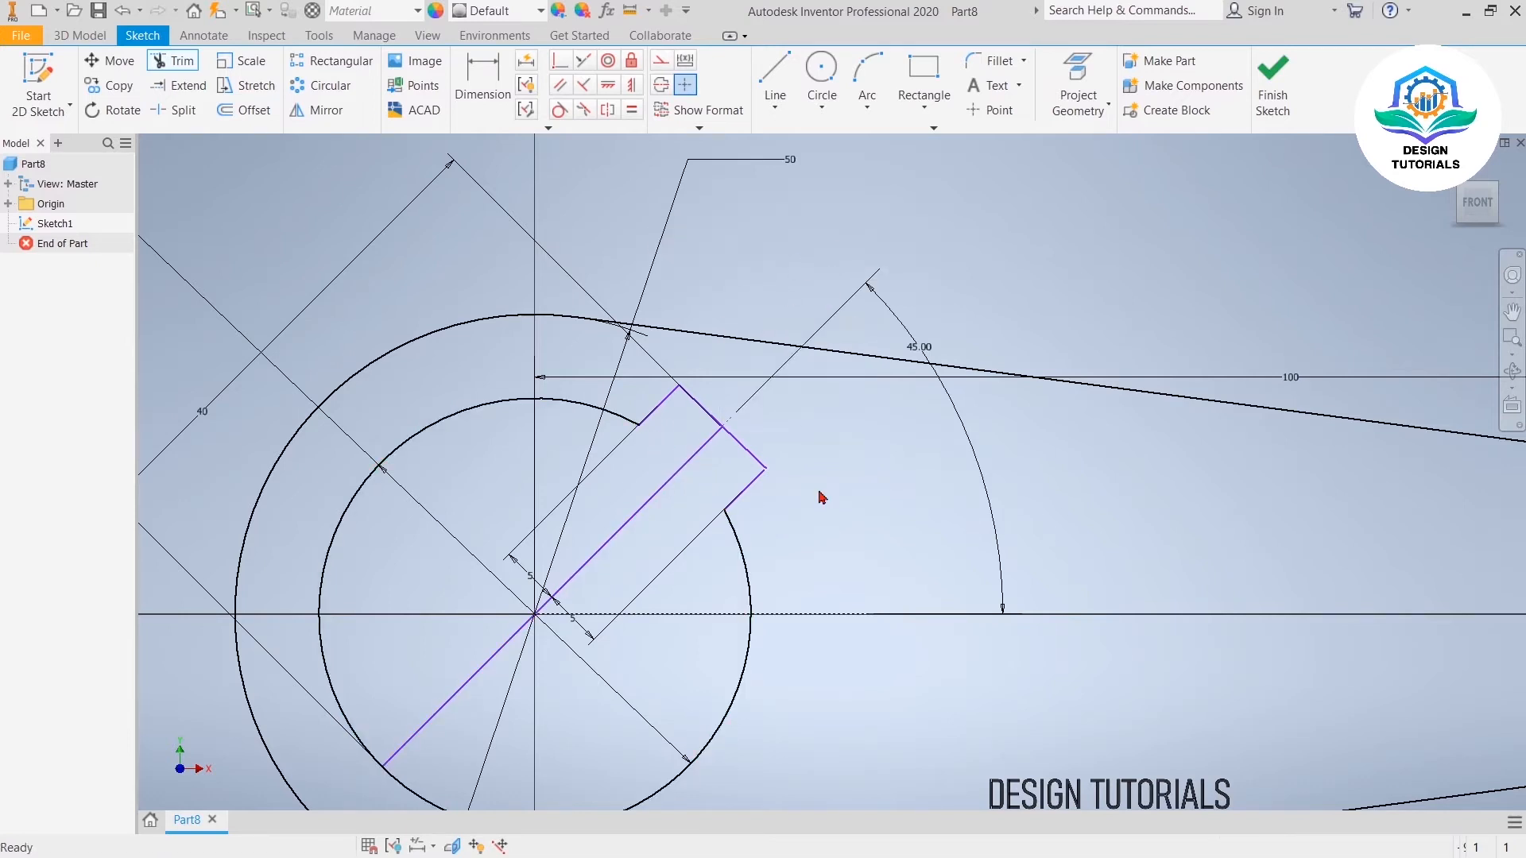
# Step: Convert the inclined centre line of the keyway to construction geometry
pyautogui.rightClick(445, 710)
pyautogui.click(630, 591)
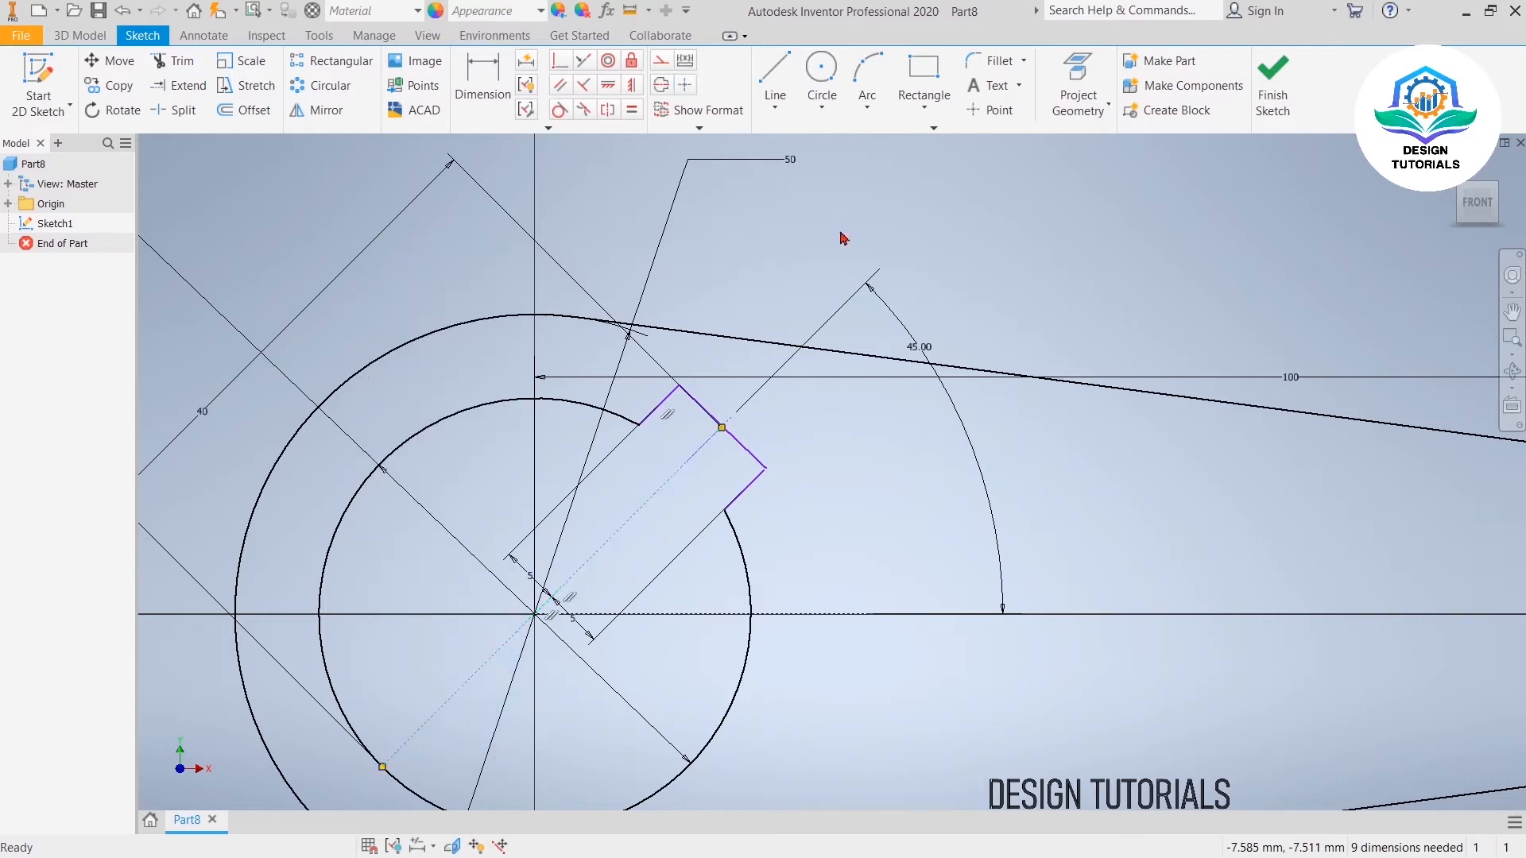
# Step: Trim the inner arc of the 24 mm circle between the two tapered tangent lines
pyautogui.scroll(-4, 927, 398)
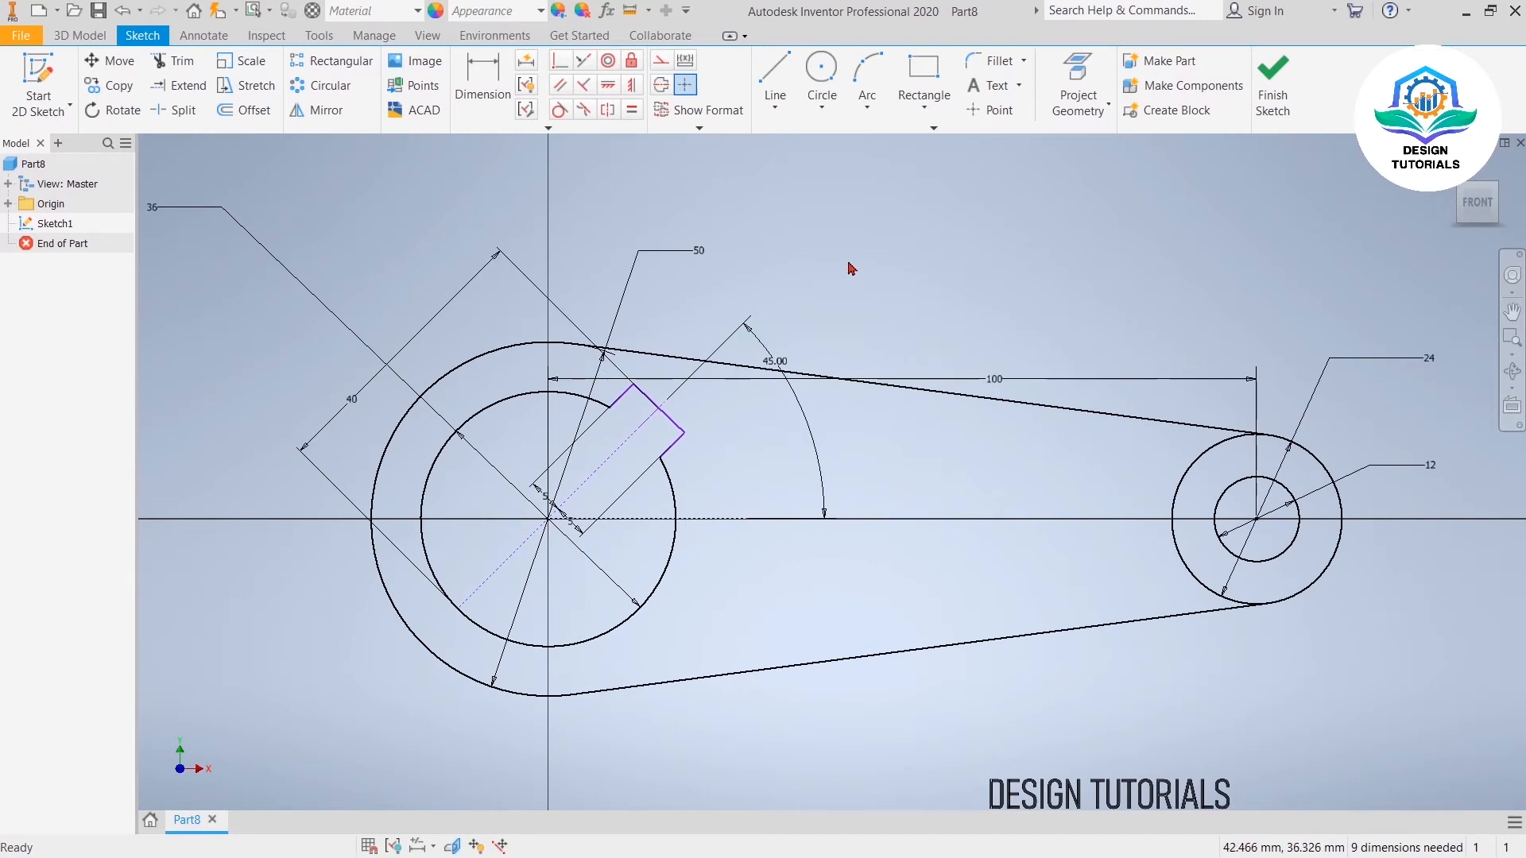
pyautogui.click(179, 61)
pyautogui.click(1174, 550)
pyautogui.rightClick(1039, 255)
pyautogui.click(922, 247)
# Step: Add an aligned dimension to the keyway's outer end line and set it to 10 mm
pyautogui.press('d')
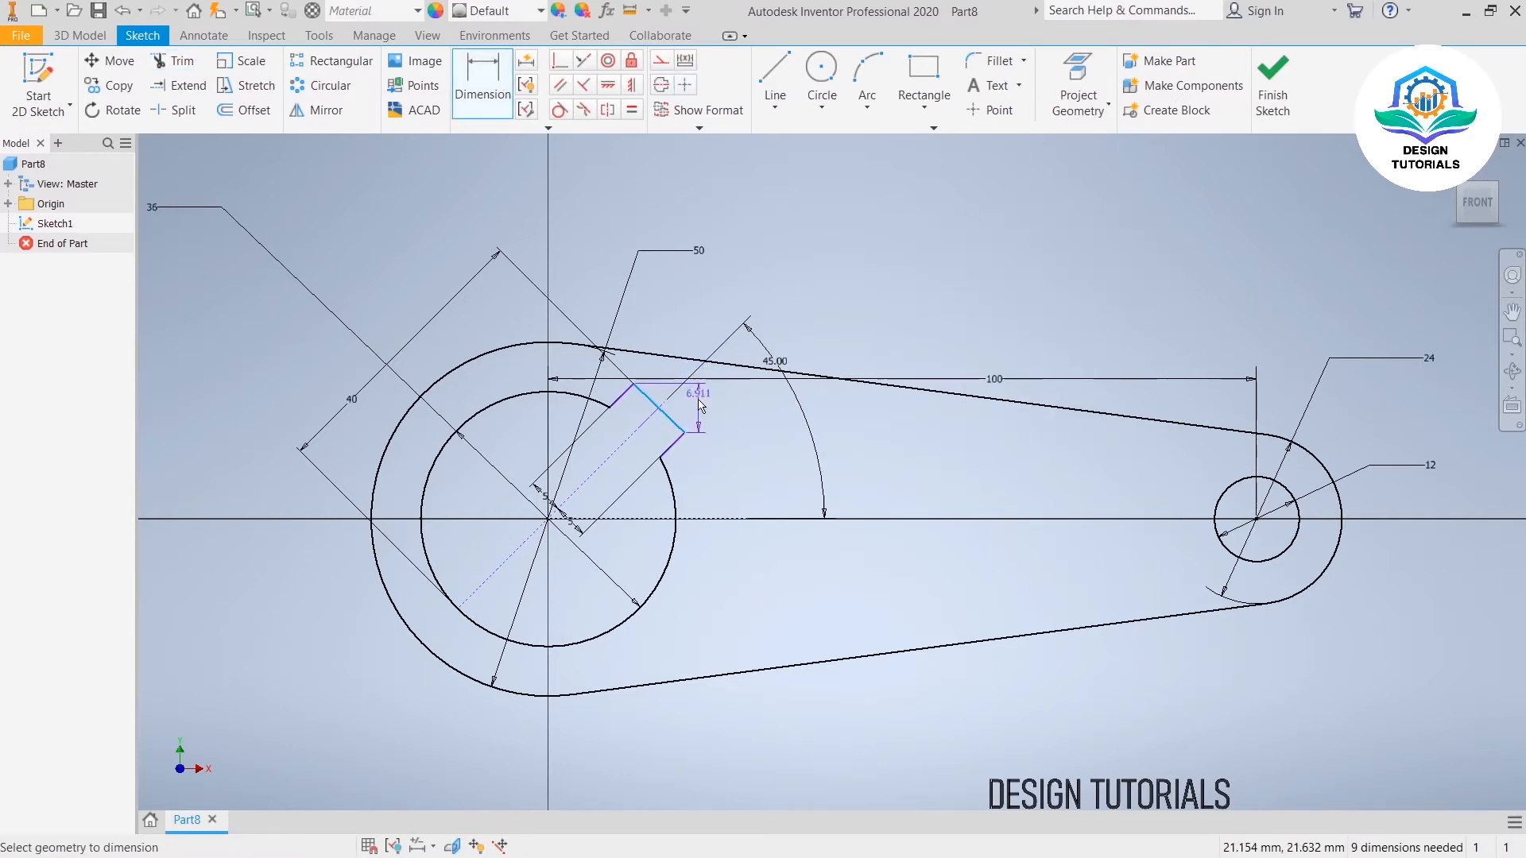
pyautogui.rightClick(725, 411)
pyautogui.click(668, 481)
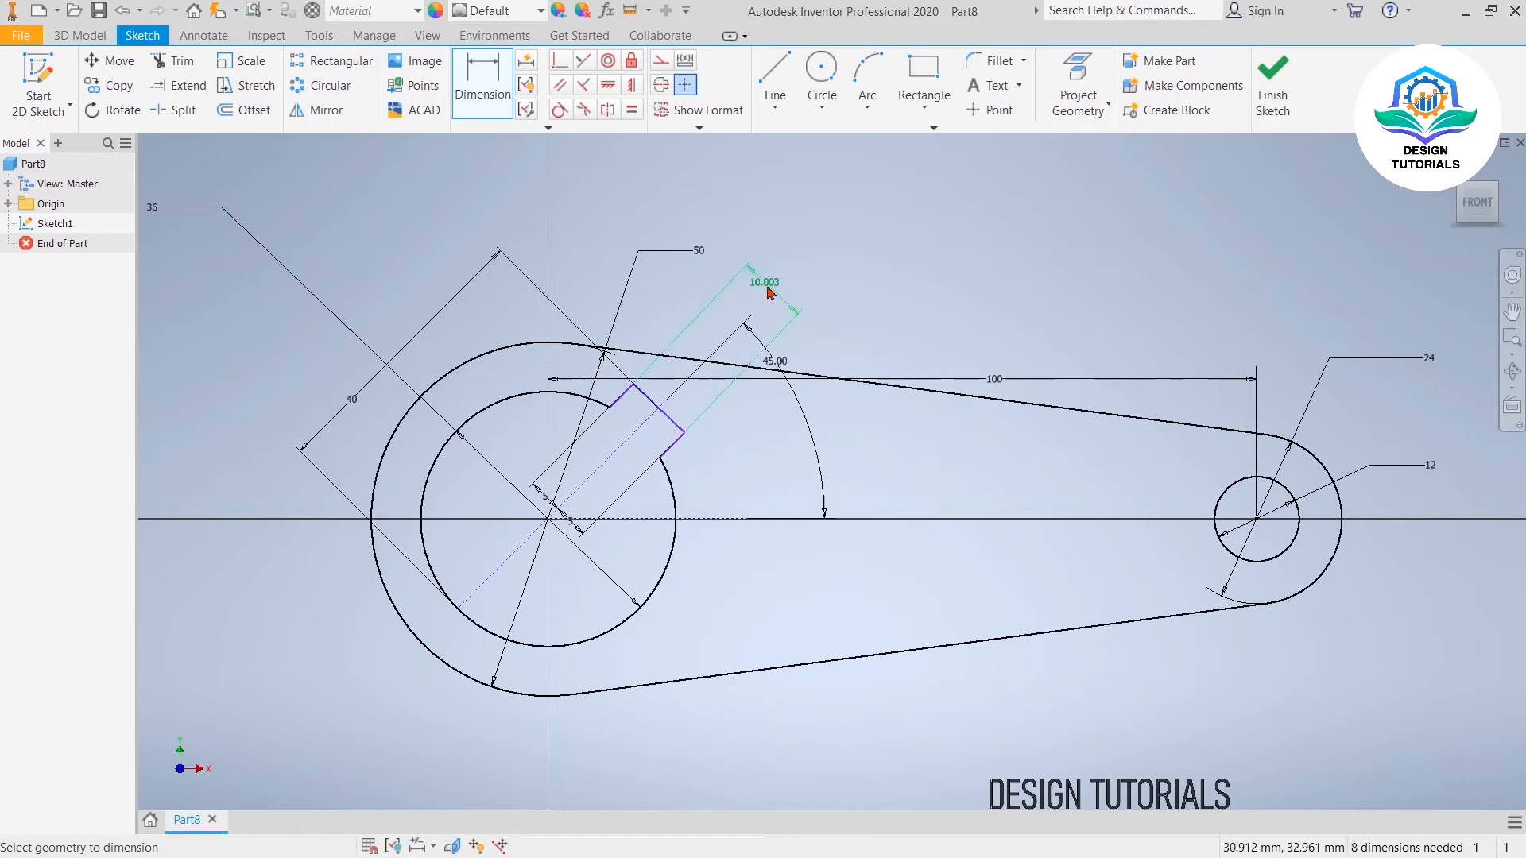
pyautogui.click(769, 291)
pyautogui.write('10')
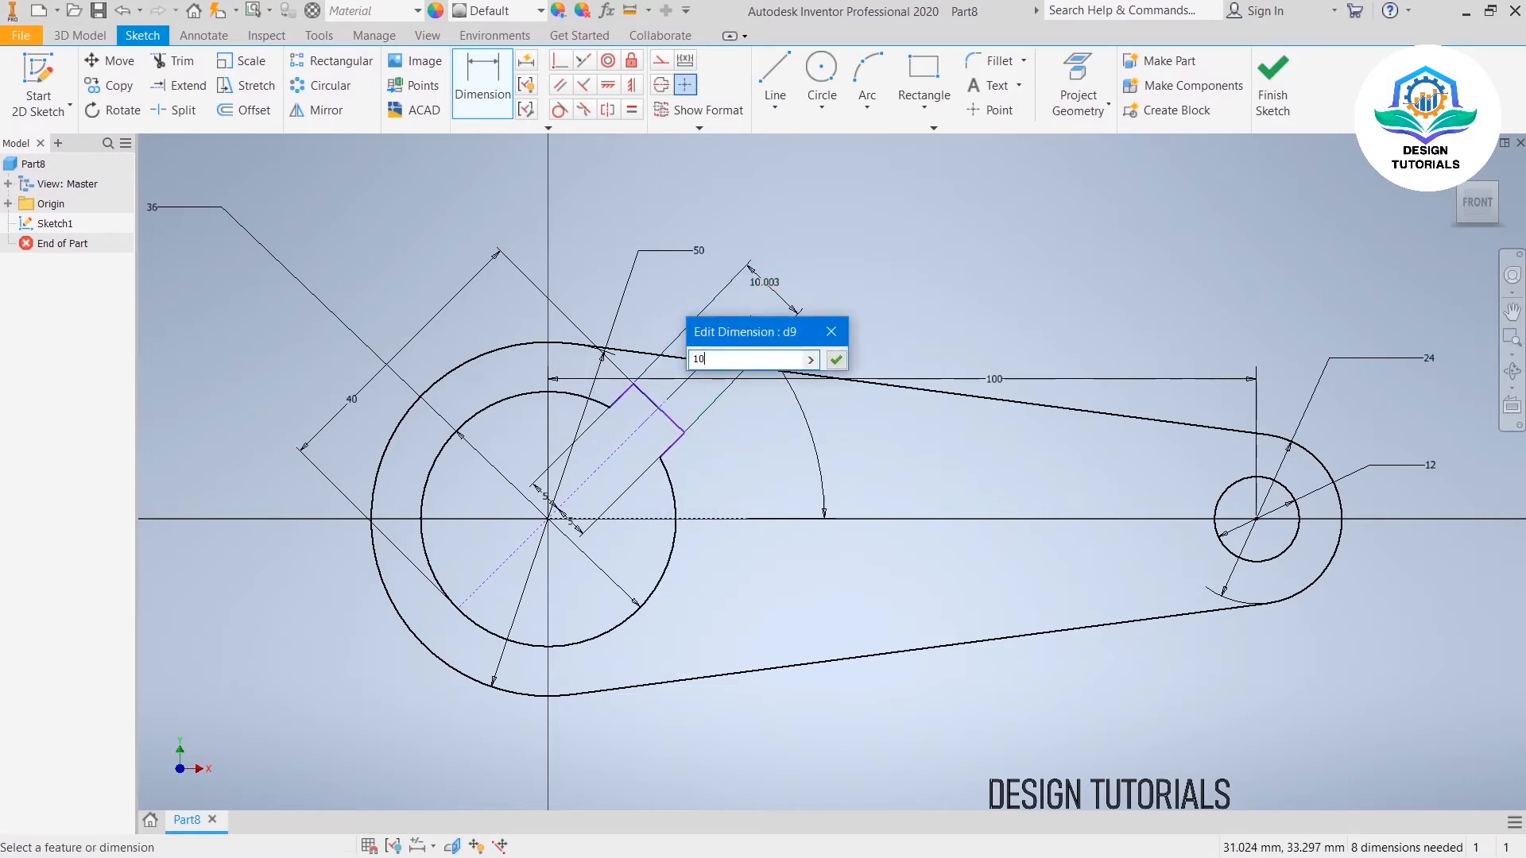
pyautogui.press('Return')
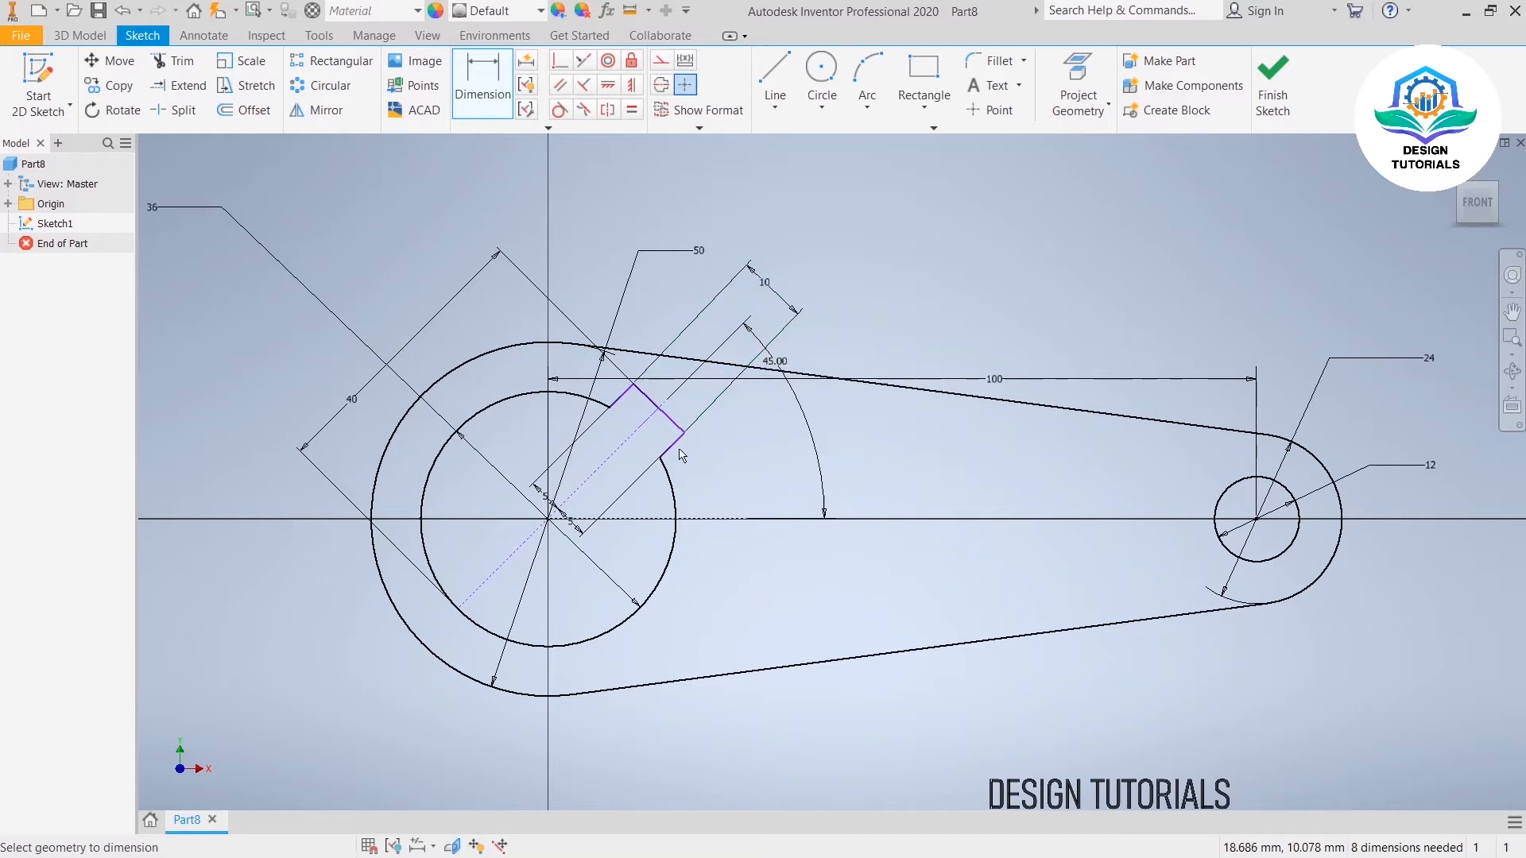
# Step: Add an aligned dimension to the keyway's lower short side
pyautogui.scroll(5, 676, 453)
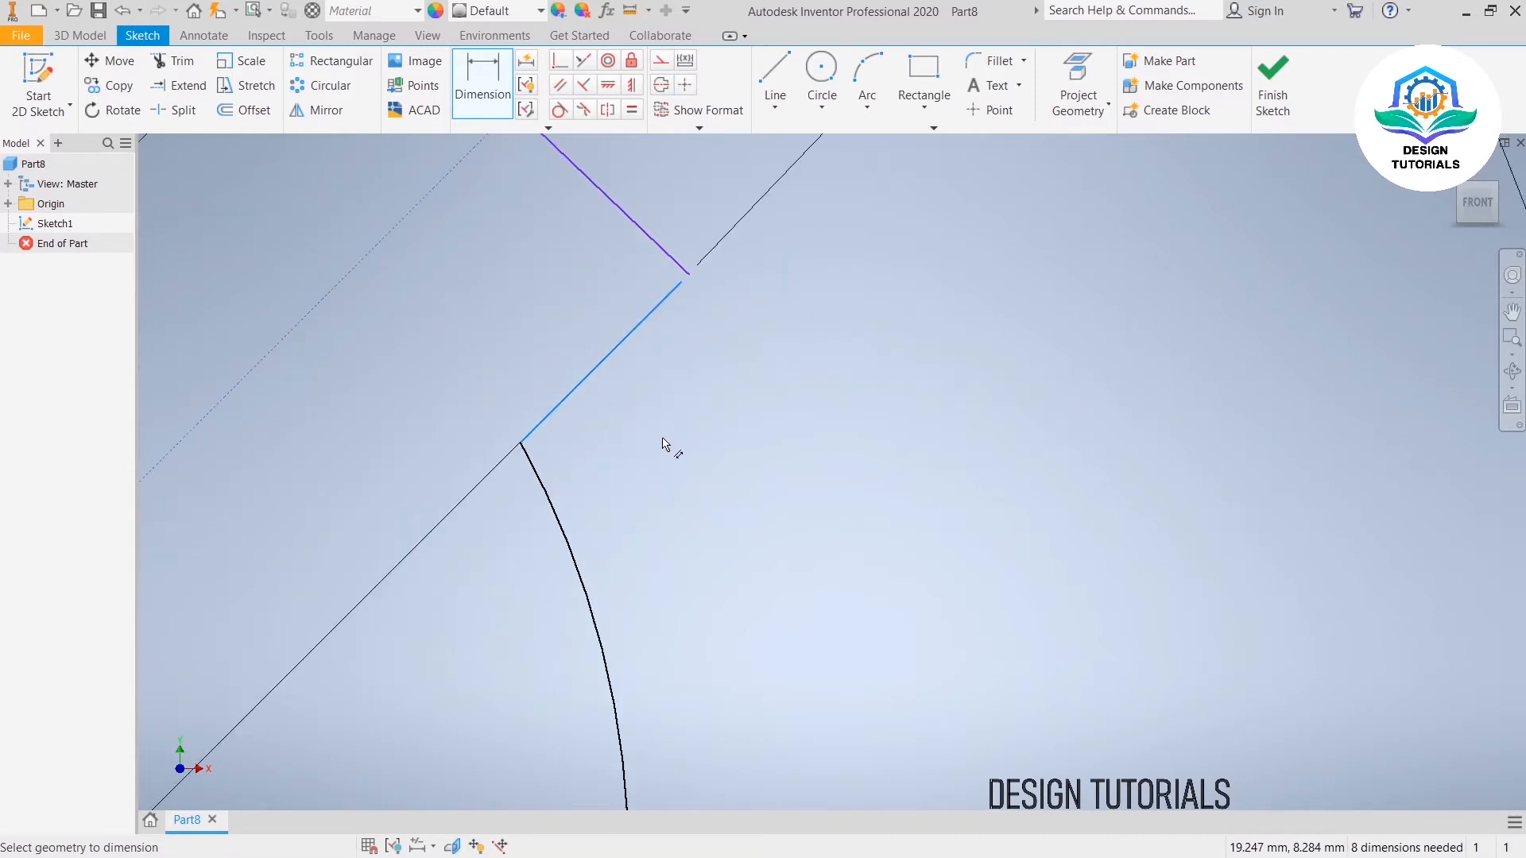
pyautogui.rightClick(782, 392)
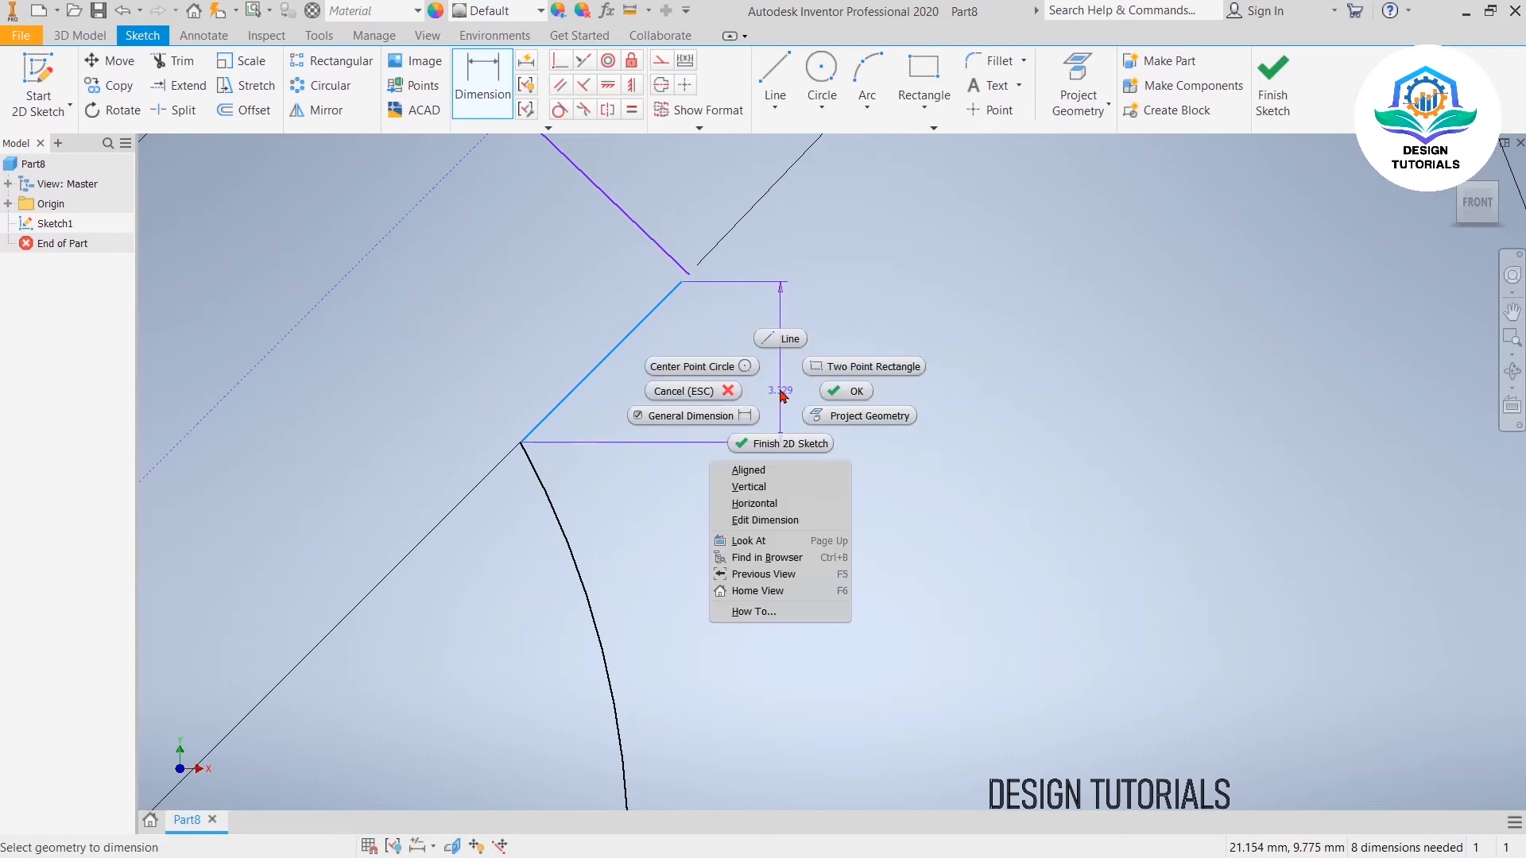
pyautogui.click(799, 477)
pyautogui.click(785, 529)
pyautogui.rightClick(920, 288)
pyautogui.click(985, 286)
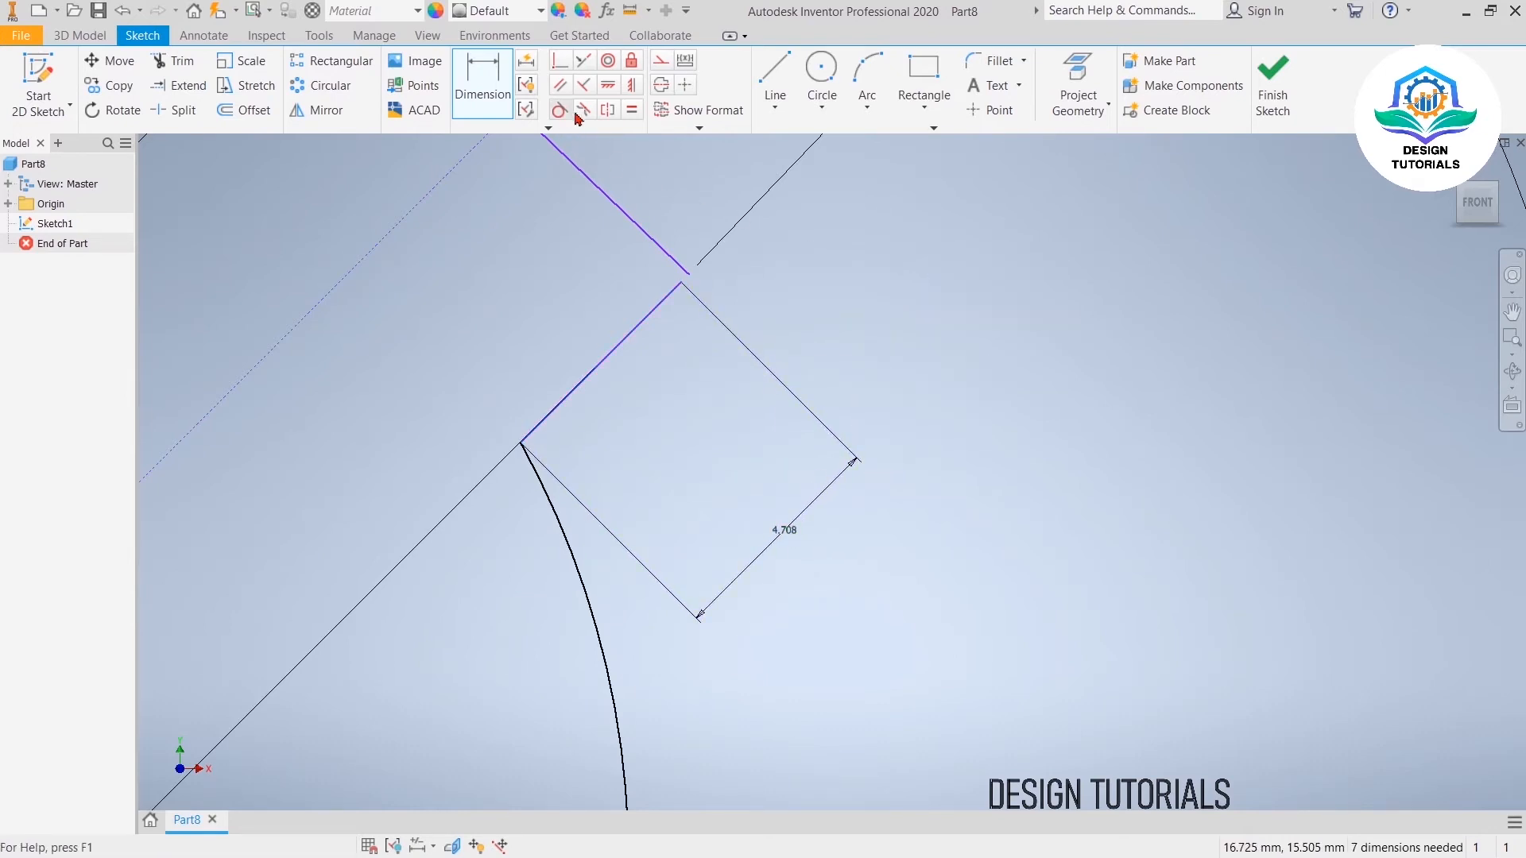
# Step: Make the keyway's lower short side coincident with the end of its outer end line
pyautogui.scroll(-2, 675, 299)
pyautogui.moveTo(674, 299); pyautogui.dragTo(686, 352, button='middle')
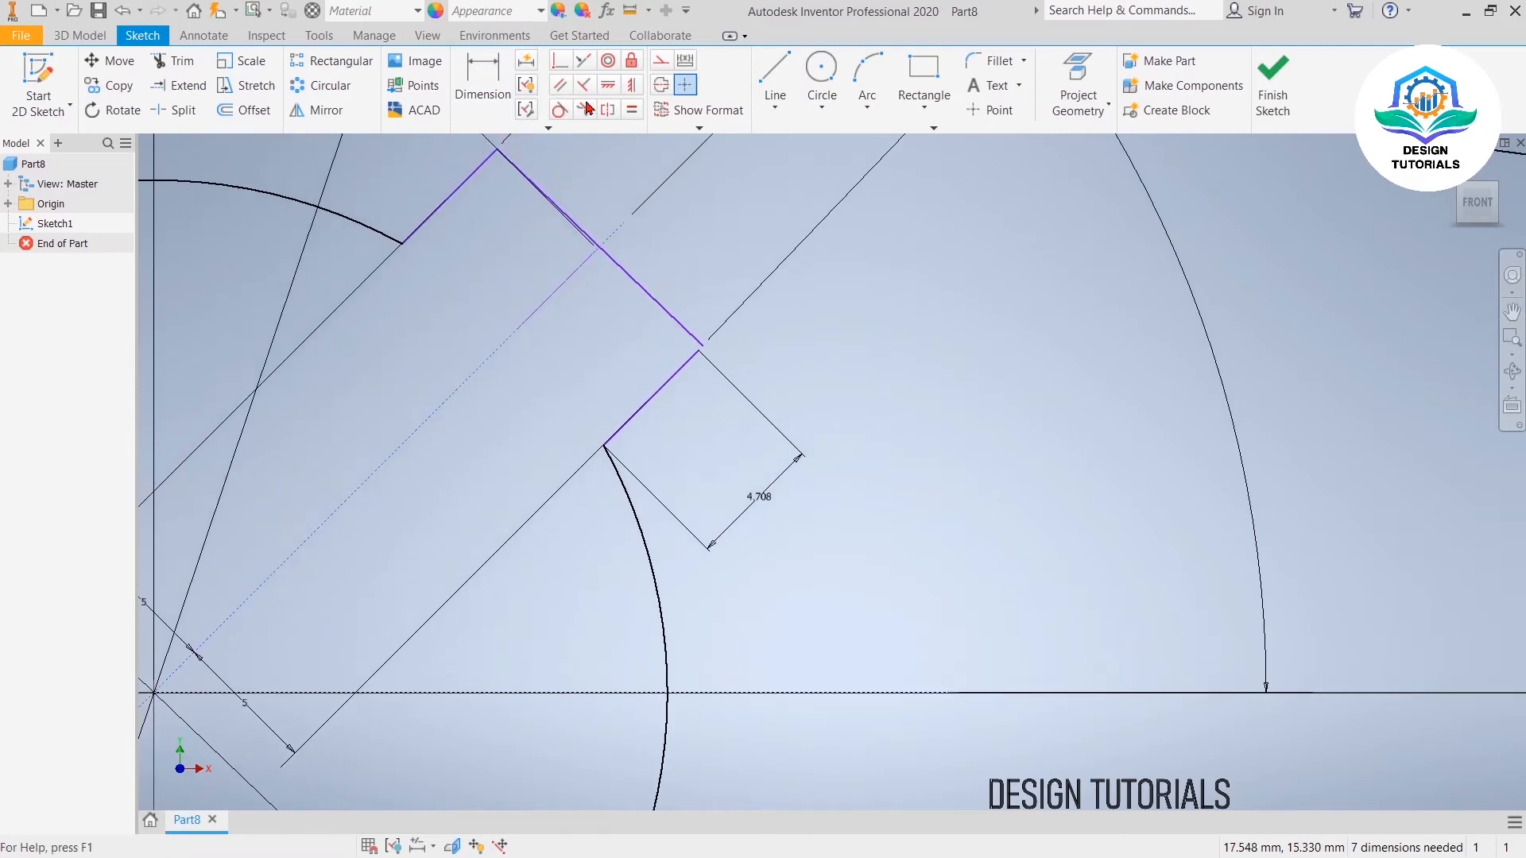
pyautogui.click(559, 70)
pyautogui.click(676, 386)
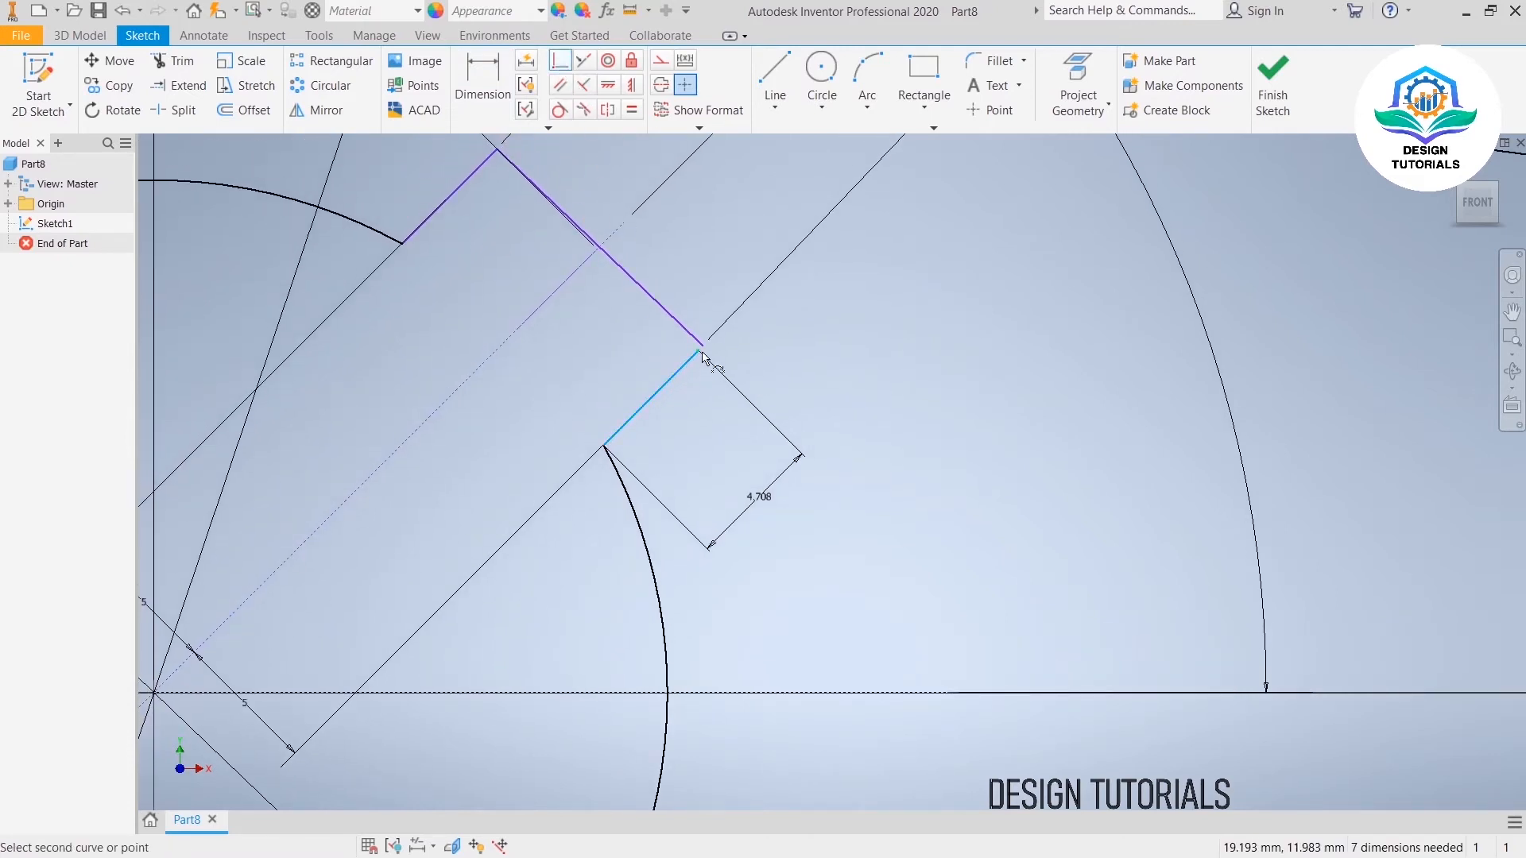
pyautogui.click(703, 350)
pyautogui.rightClick(786, 344)
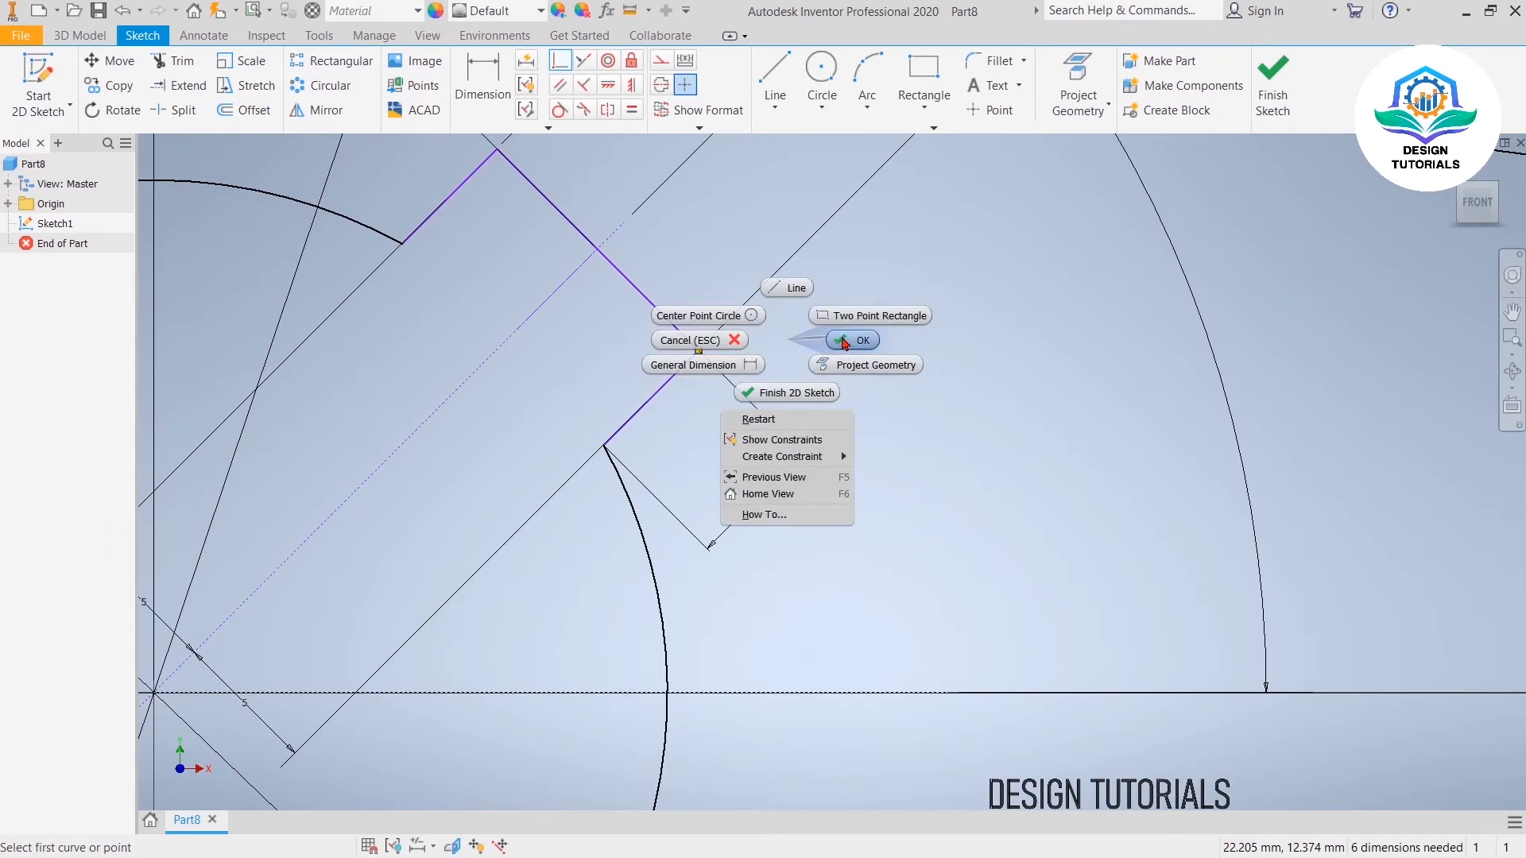
pyautogui.click(843, 344)
# Step: Add an aligned dimension to the keyway's upper short side
pyautogui.moveTo(693, 265); pyautogui.dragTo(799, 499, button='middle')
pyautogui.click(477, 65)
pyautogui.click(537, 417)
pyautogui.rightClick(501, 389)
pyautogui.click(511, 437)
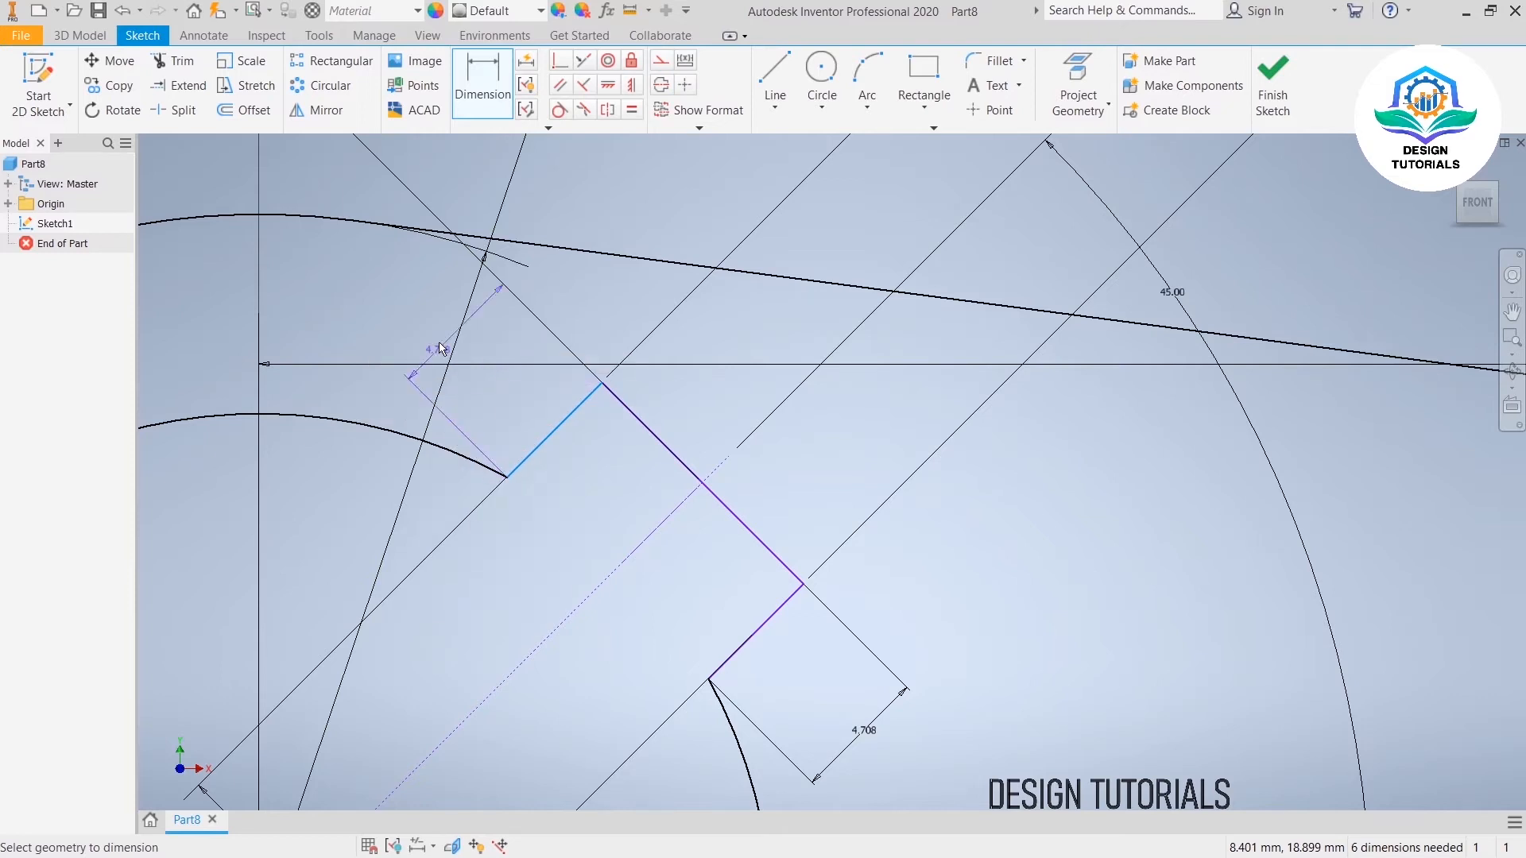
pyautogui.click(411, 304)
# Step: Dimension the horizontal construction line's length and the inclined construction line's vertical extent
pyautogui.scroll(3, 652, 538)
pyautogui.moveTo(650, 538); pyautogui.dragTo(565, 342, button='middle')
pyautogui.click(546, 569)
pyautogui.click(559, 630)
pyautogui.click(491, 419)
pyautogui.click(835, 457)
pyautogui.rightClick(1113, 399)
pyautogui.click(1107, 426)
# Step: Try to make the keyway's short sides perpendicular to its outer end line
pyautogui.scroll(-3, 1053, 463)
pyautogui.moveTo(1062, 491)
pyautogui.mouseDown(button='middle')
pyautogui.moveTo(848, 433)
pyautogui.moveTo(864, 464)
pyautogui.mouseUp(button='middle')
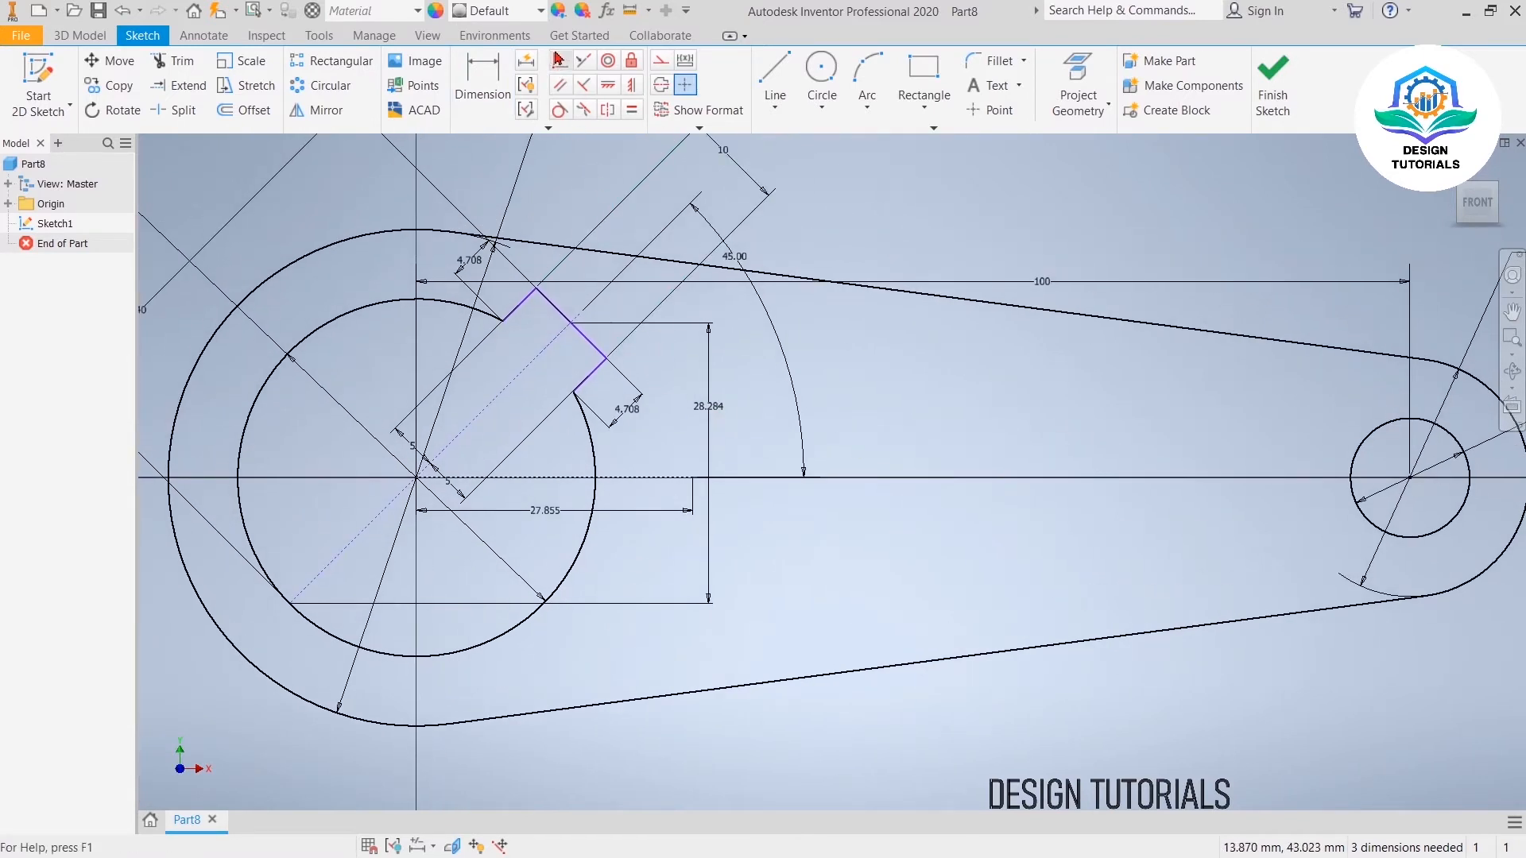
pyautogui.click(584, 87)
pyautogui.click(518, 305)
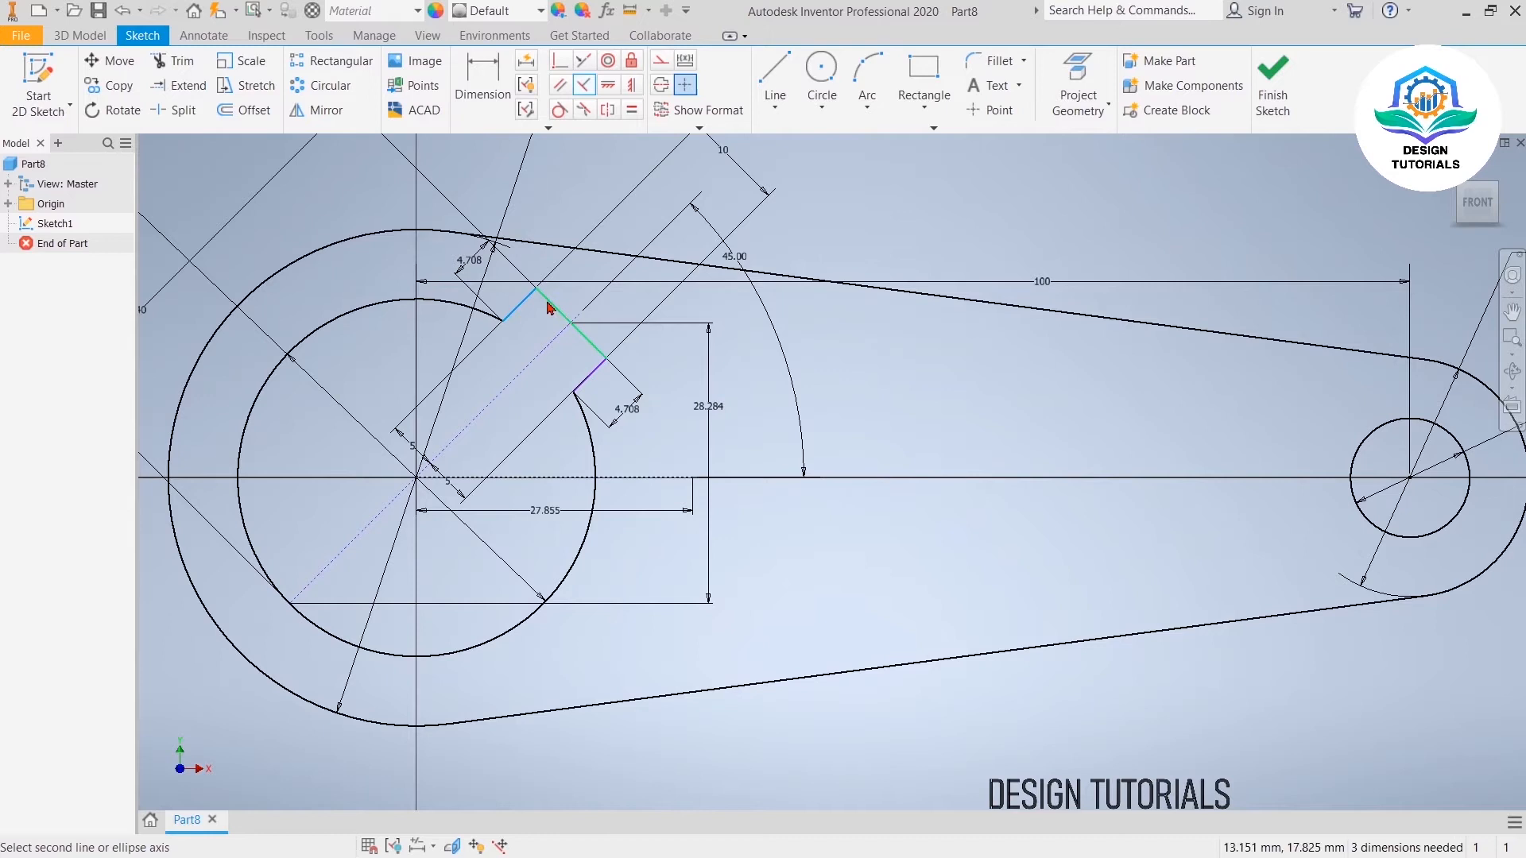
pyautogui.click(473, 296)
pyautogui.click(406, 176)
pyautogui.click(593, 370)
pyautogui.click(509, 320)
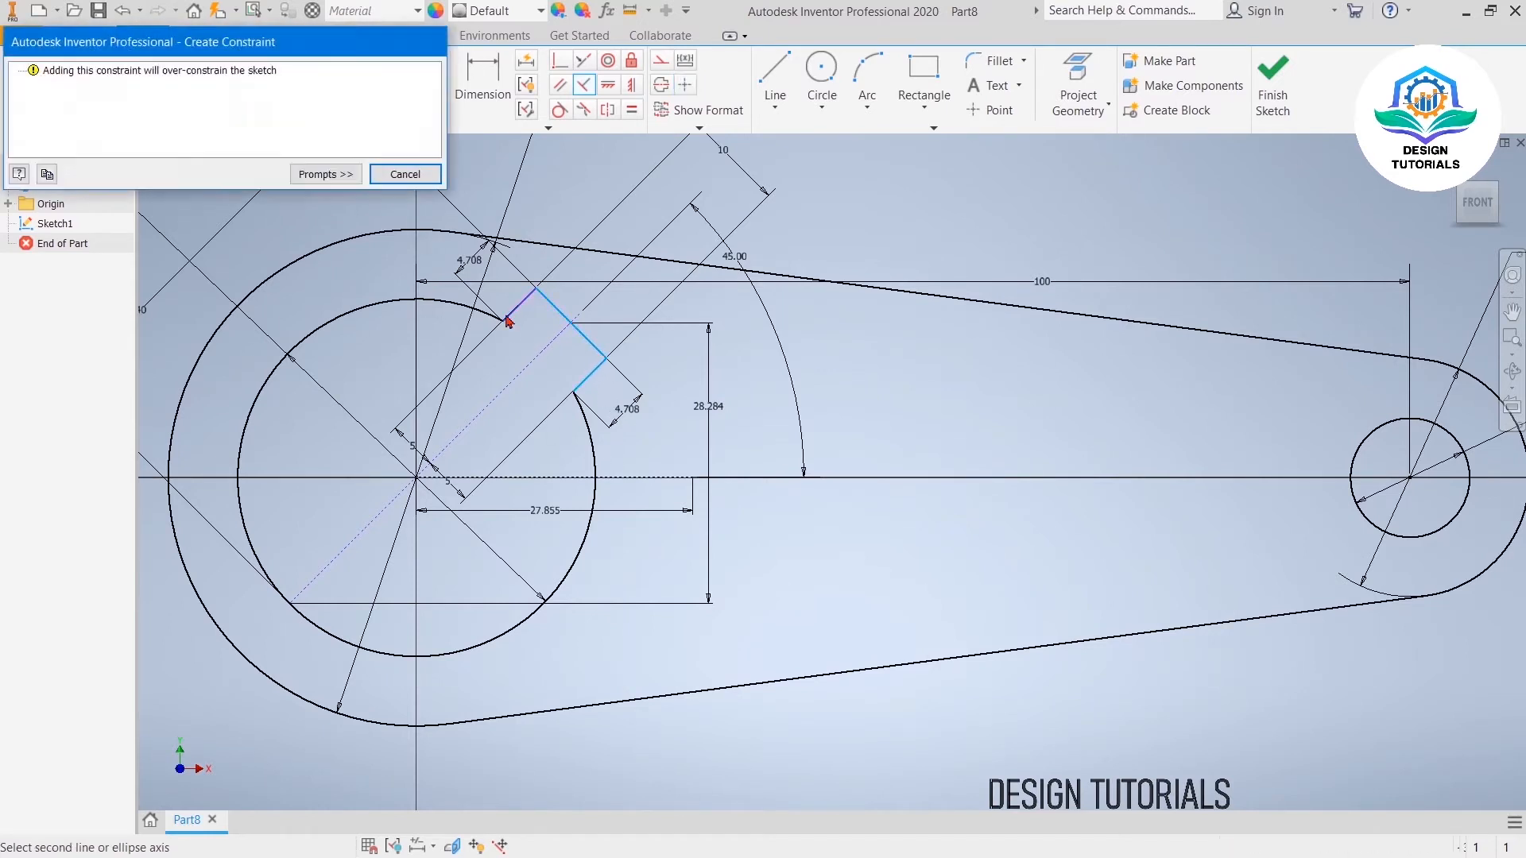
pyautogui.click(395, 182)
pyautogui.rightClick(514, 208)
pyautogui.click(569, 208)
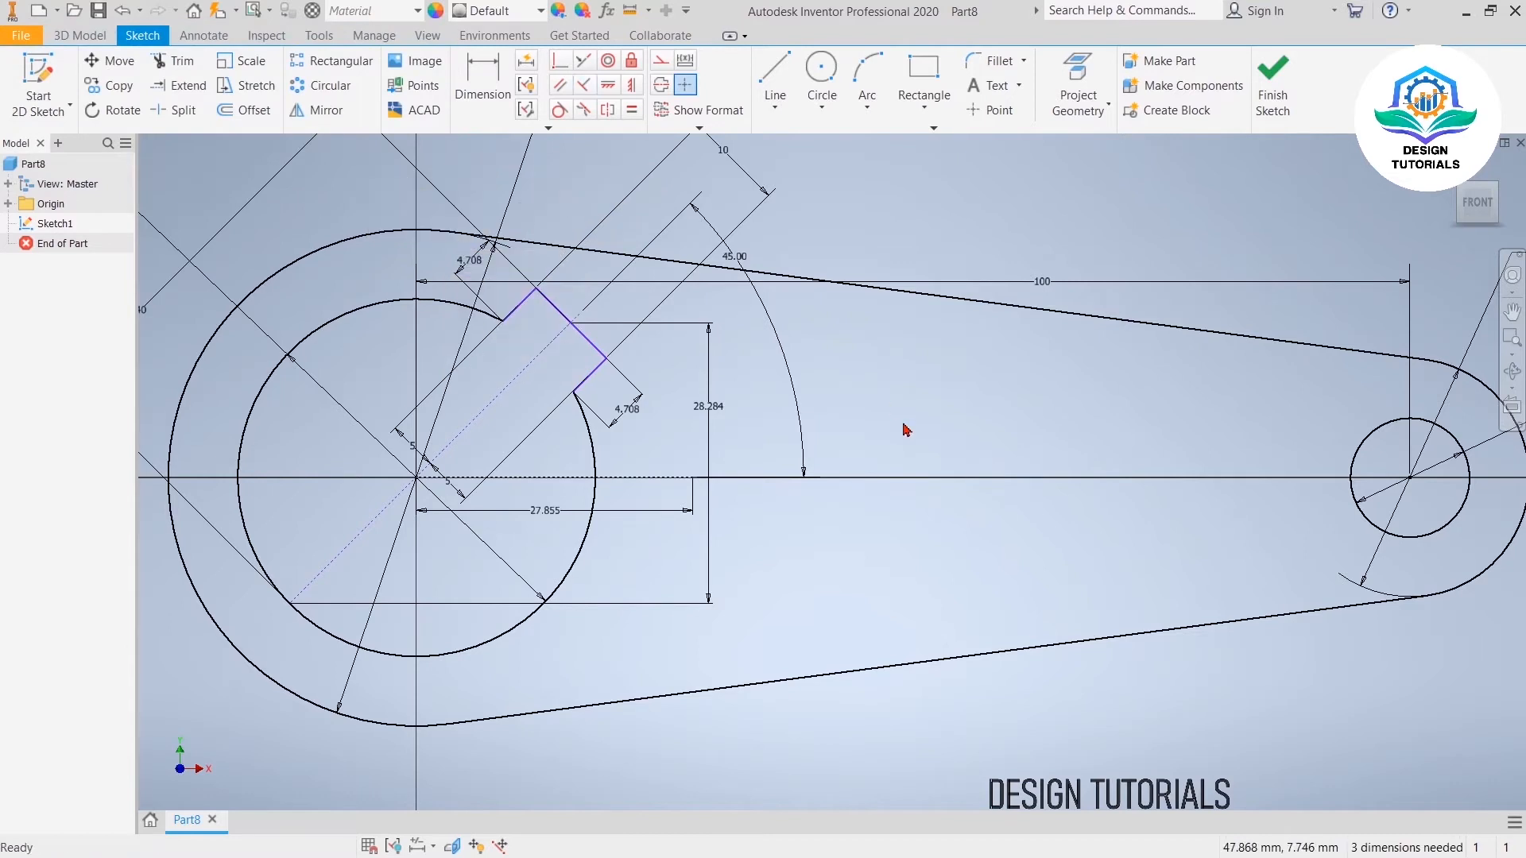
# Step: Apply automatic dimensions and constraints to the sketch to supply the missing ones
pyautogui.scroll(3, 890, 516)
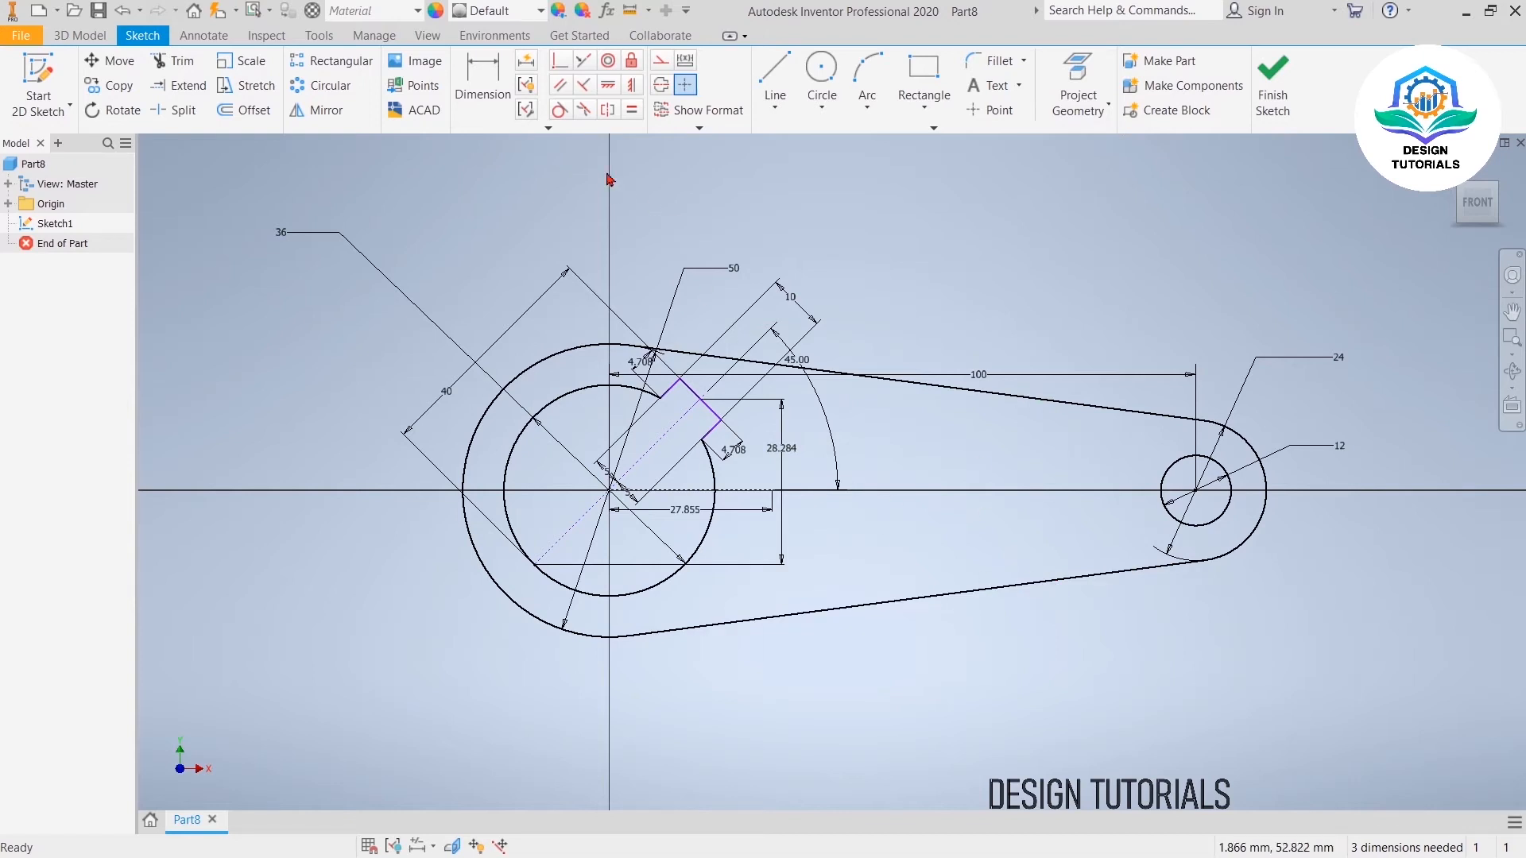
pyautogui.click(526, 62)
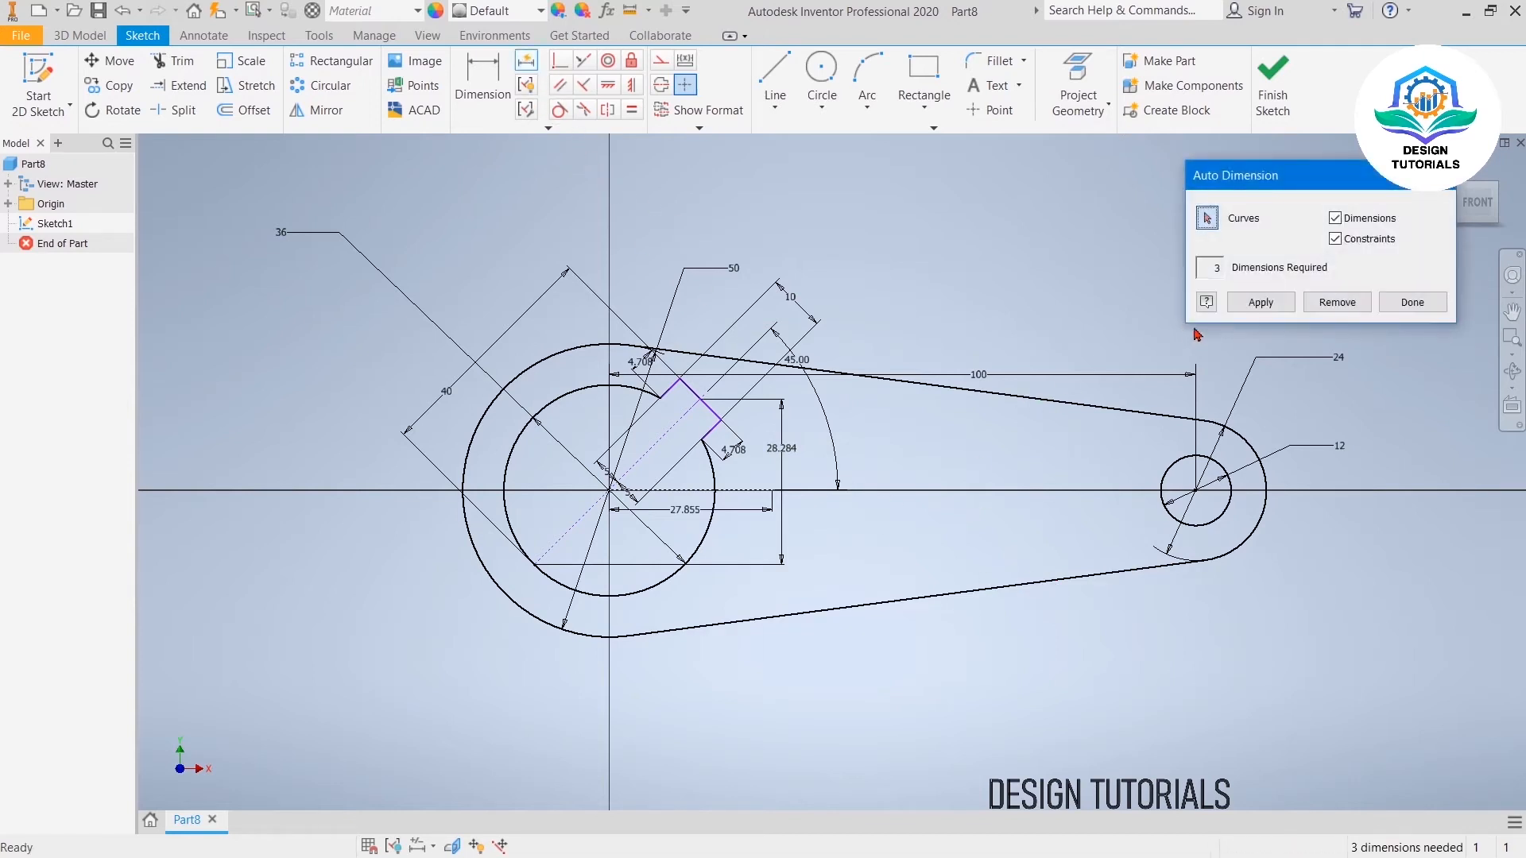
pyautogui.click(1260, 302)
pyautogui.scroll(-6, 666, 413)
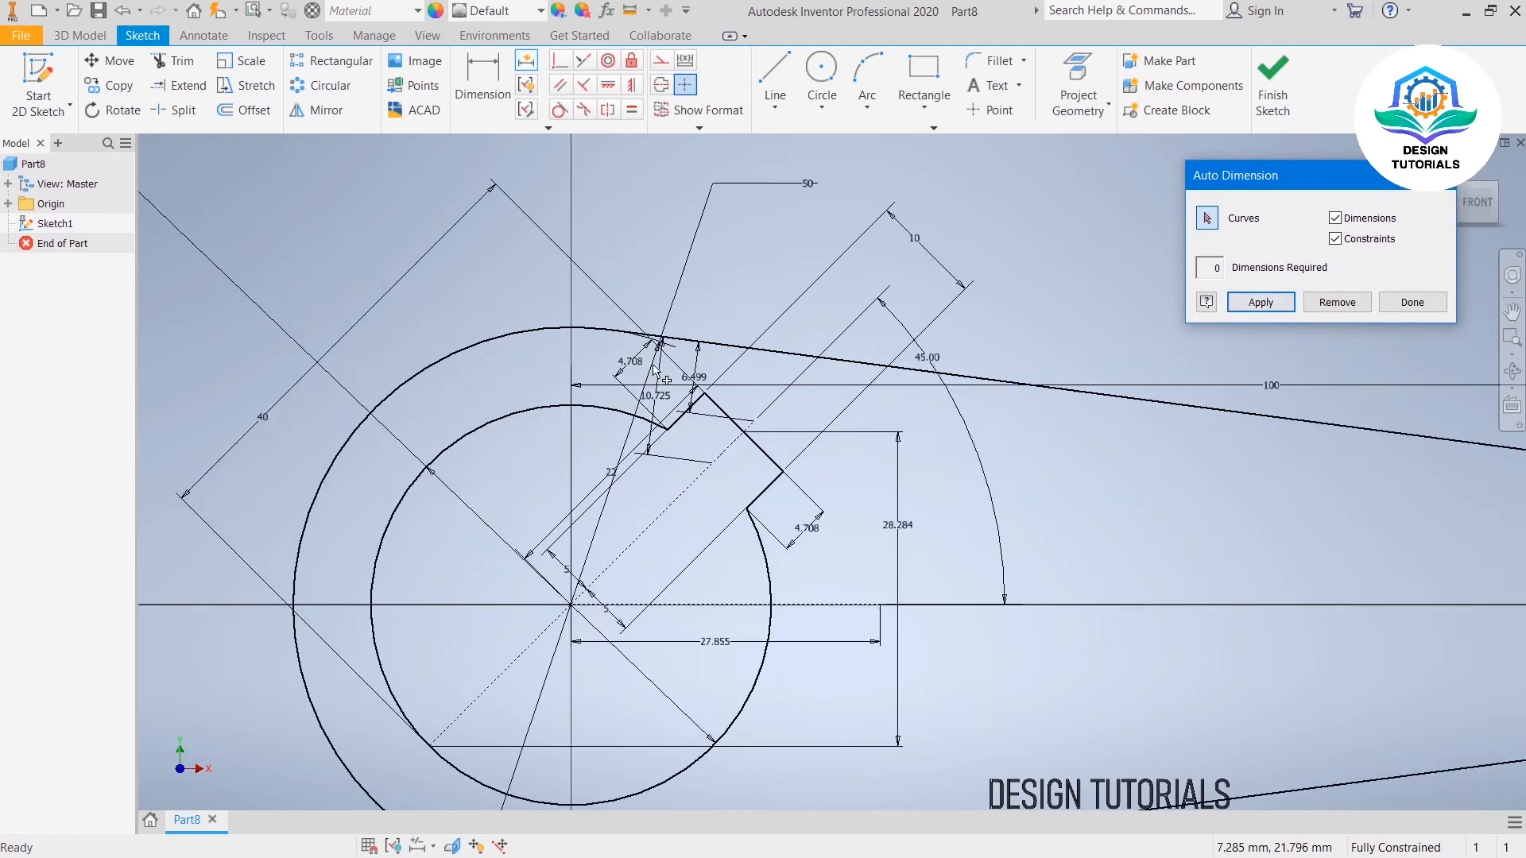
pyautogui.scroll(4, 826, 539)
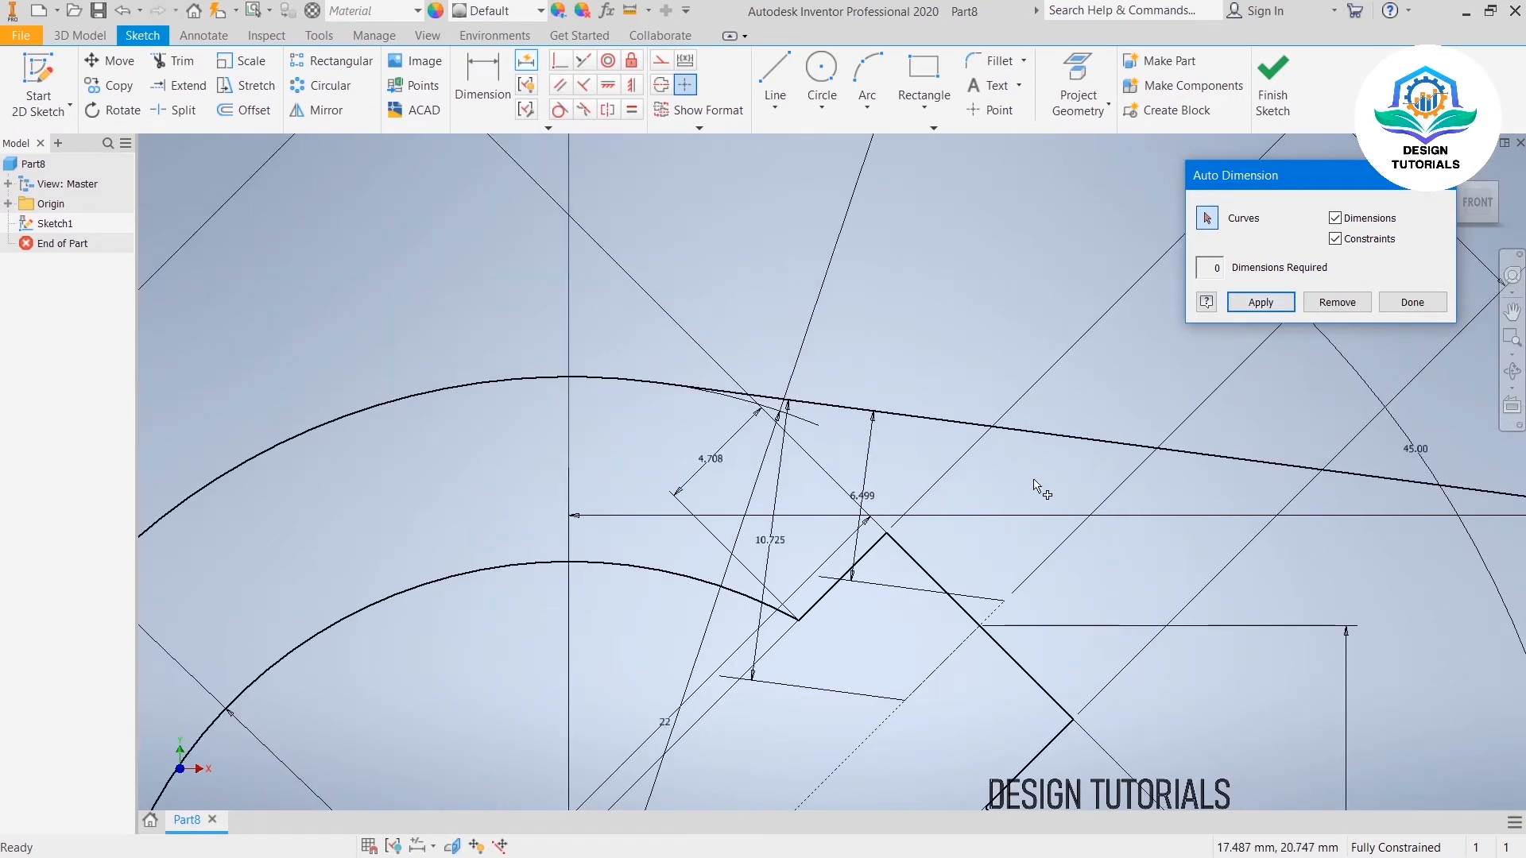
pyautogui.click(1412, 302)
# Step: Finish the sketch and extrude the link profile symmetrically by 60 mm
pyautogui.scroll(5, 1100, 337)
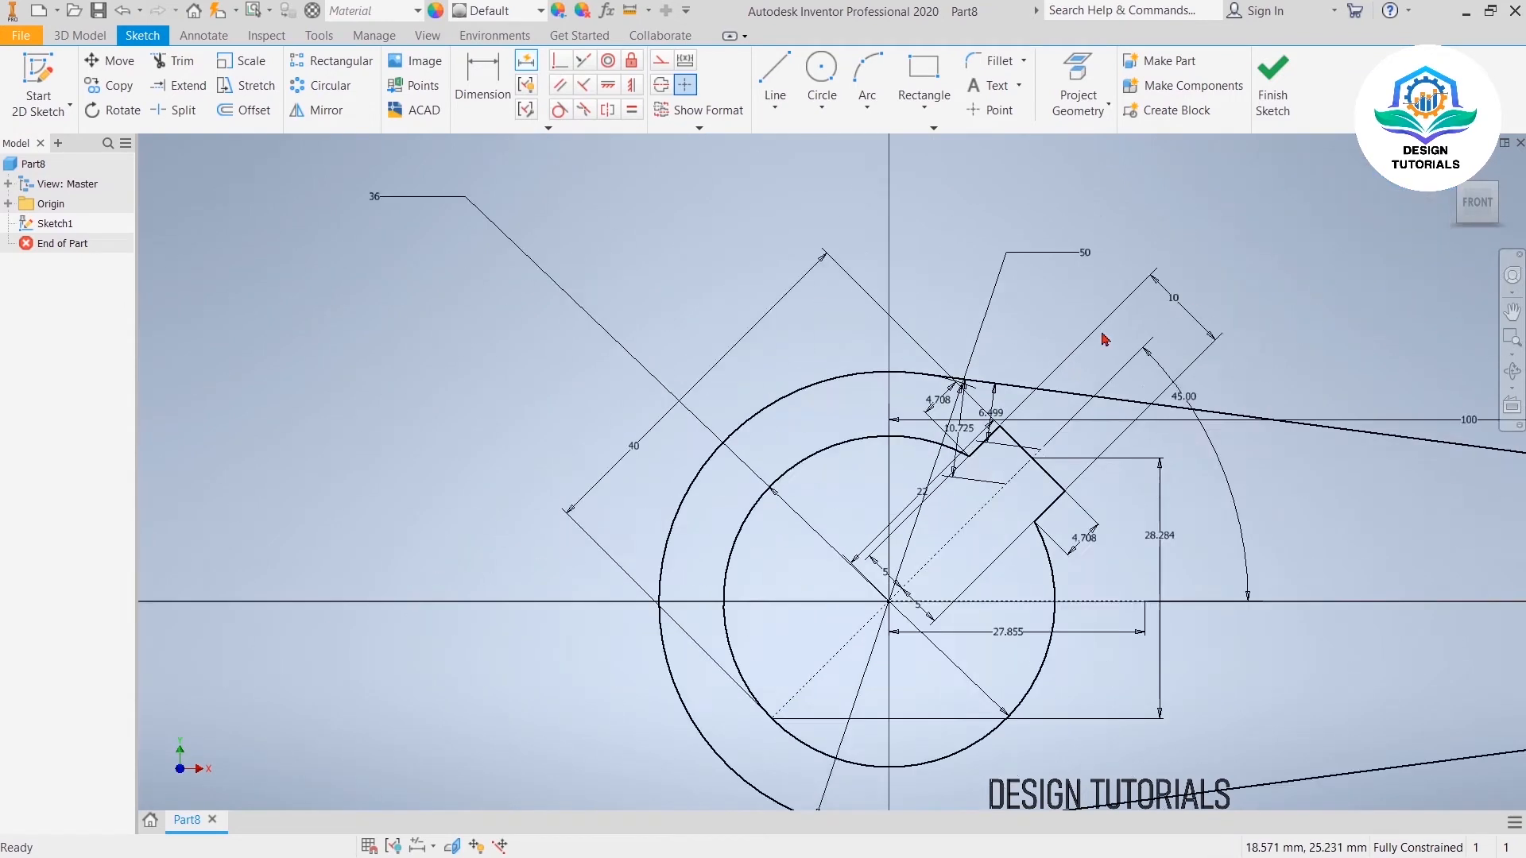
pyautogui.click(1274, 94)
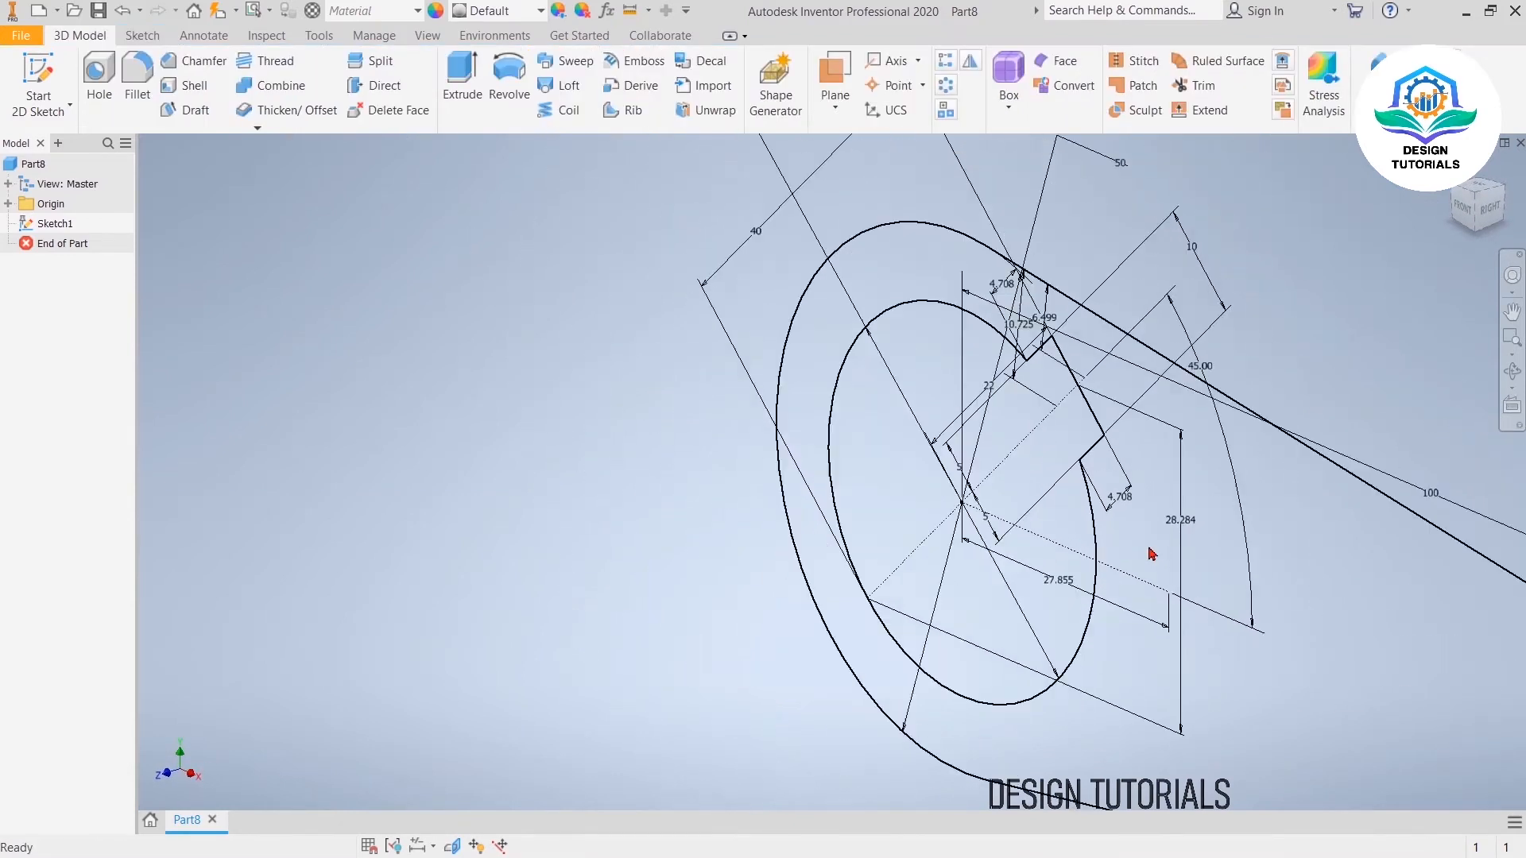
pyautogui.click(473, 83)
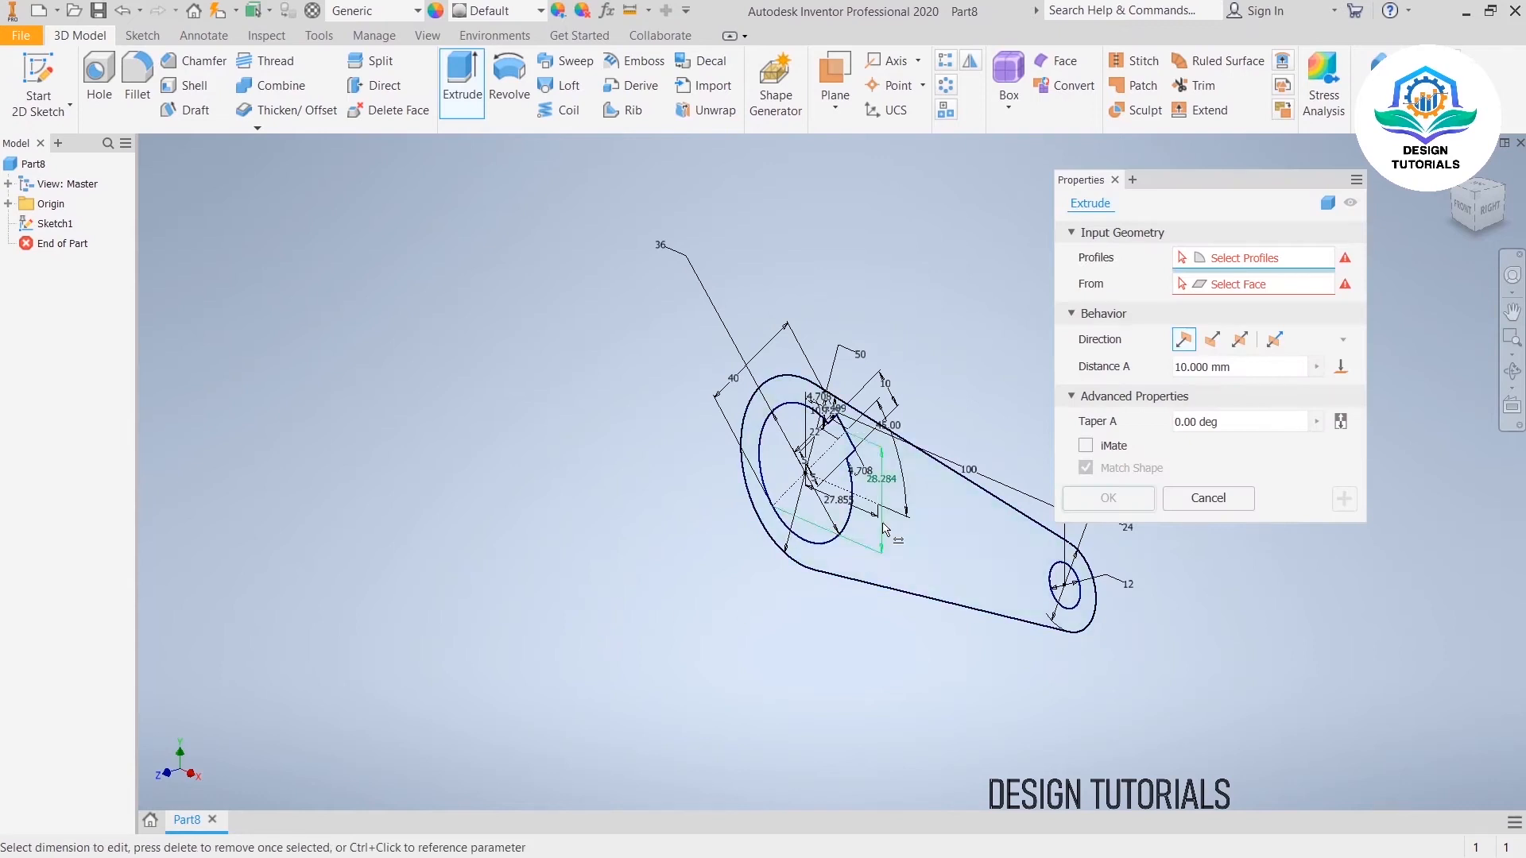
pyautogui.click(964, 499)
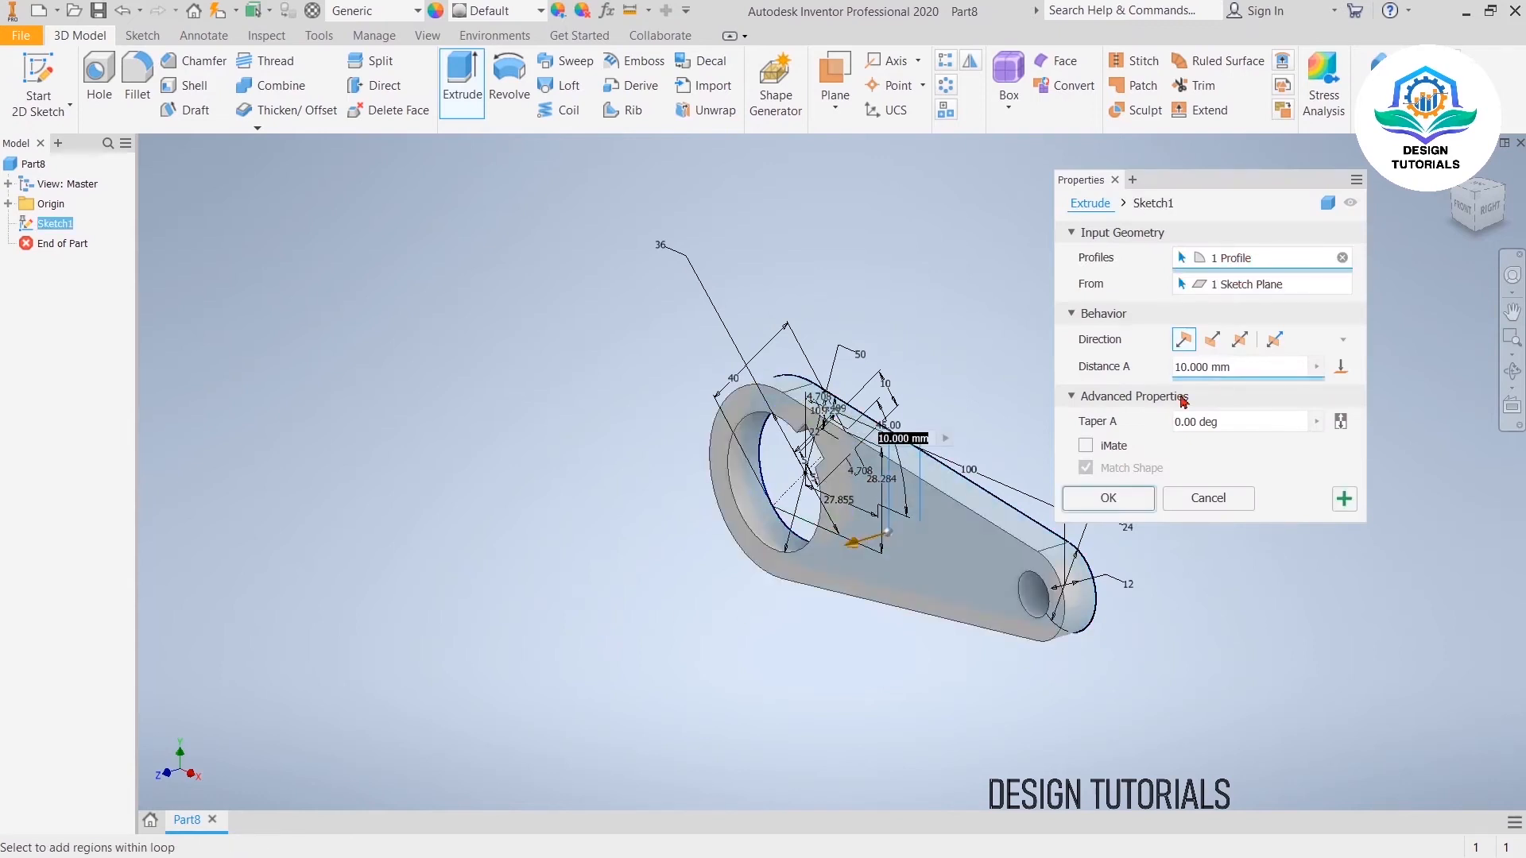
pyautogui.click(1240, 340)
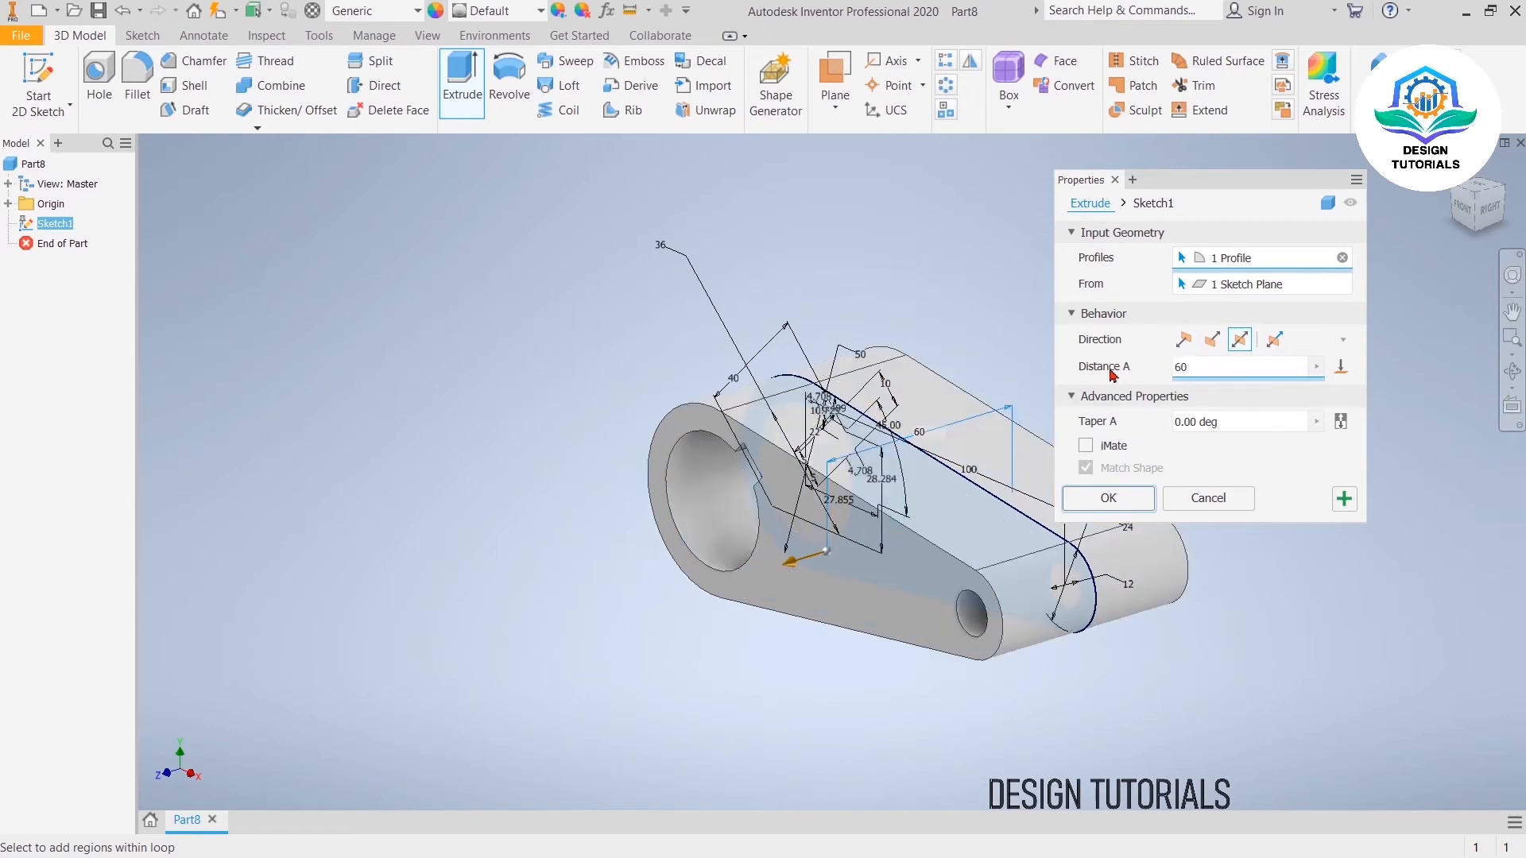
pyautogui.click(1109, 499)
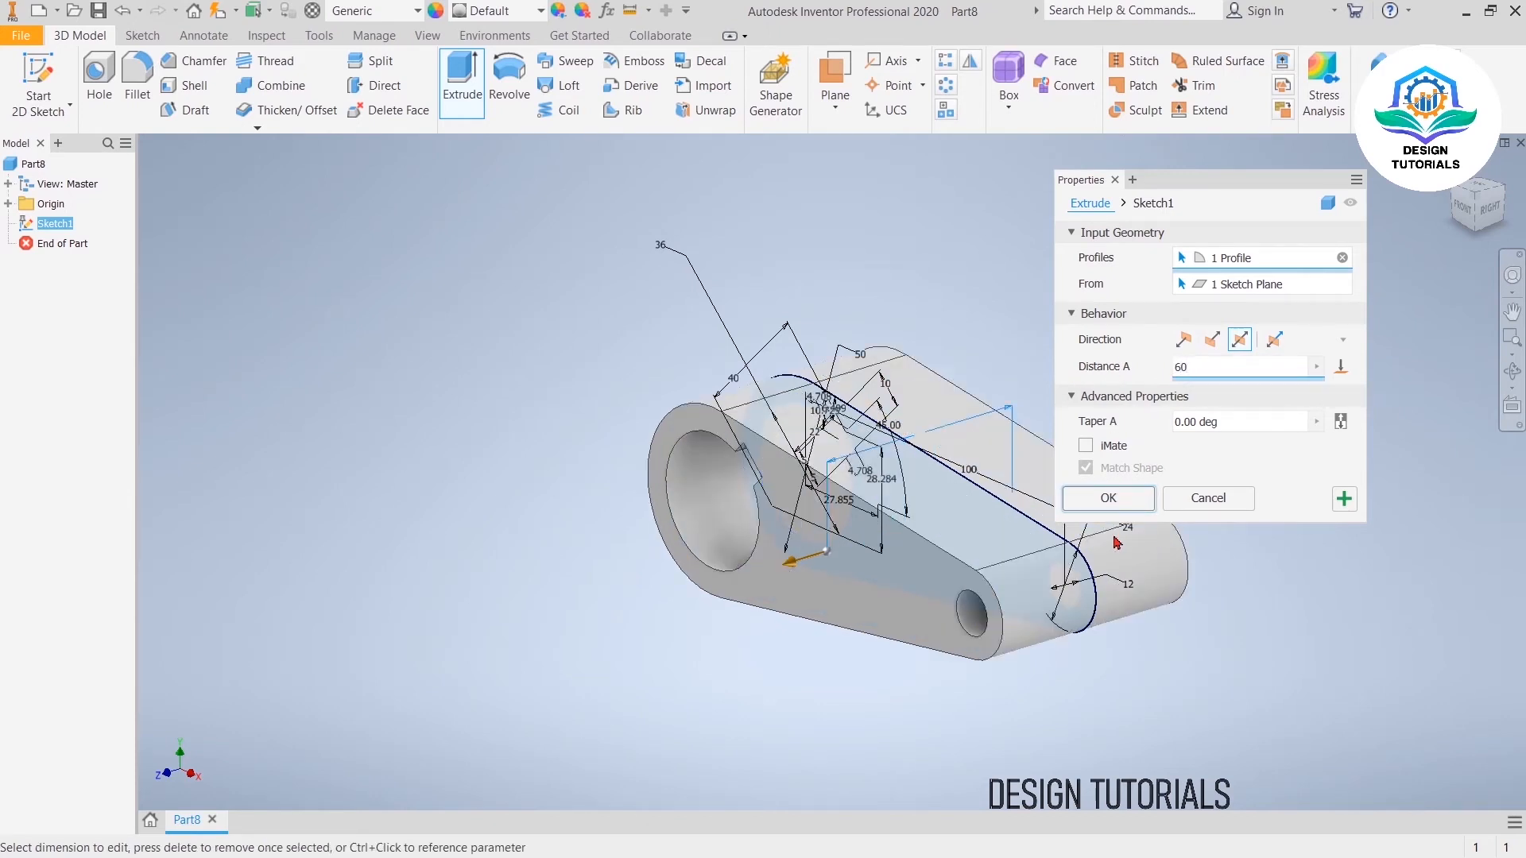
# Step: Start a new sketch on the front face of the extruded link
pyautogui.click(828, 542)
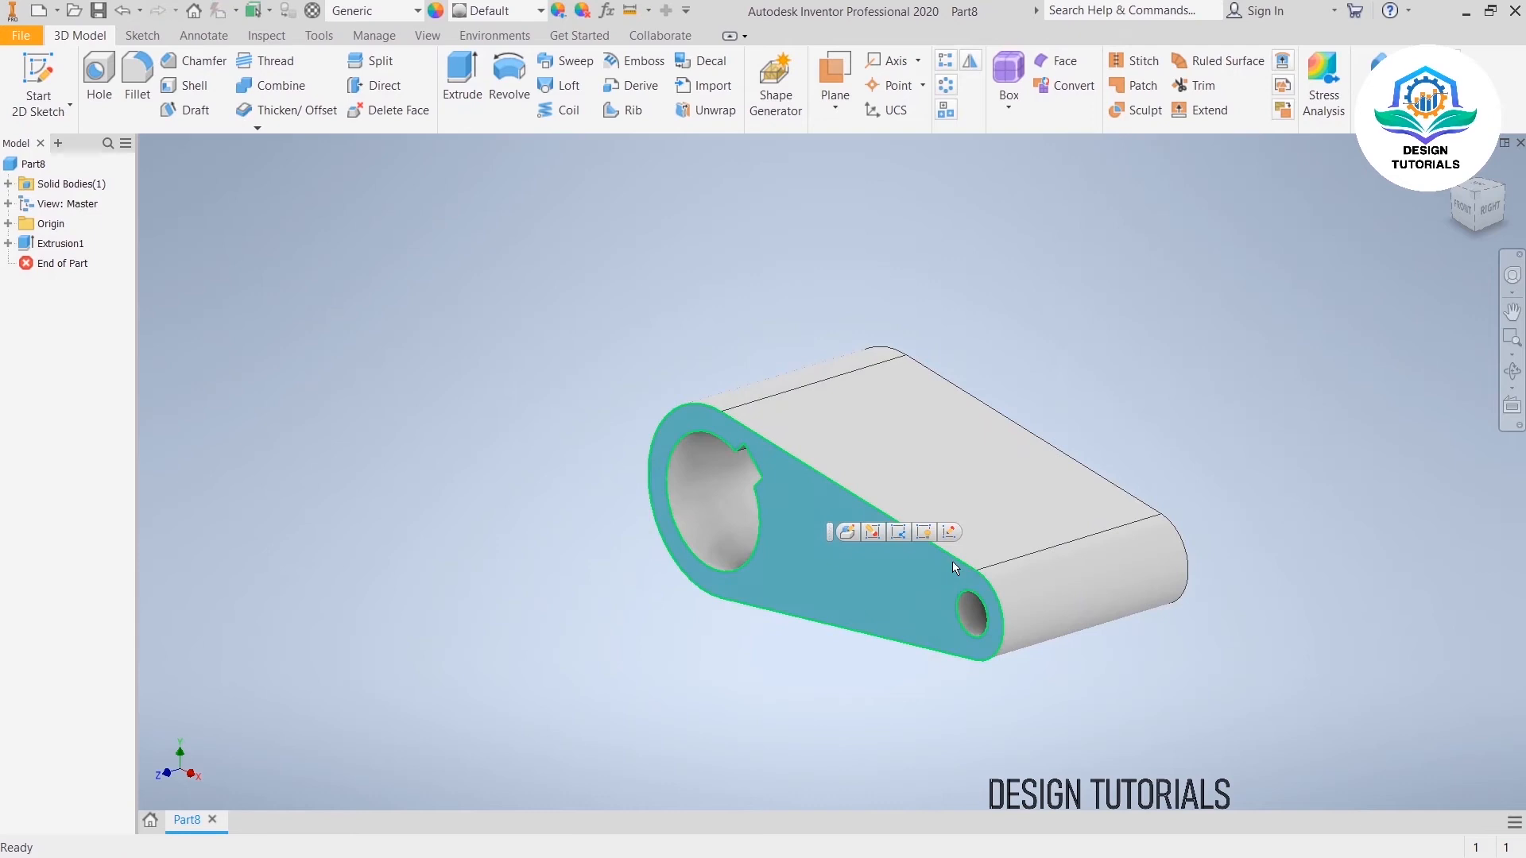
pyautogui.press('s')
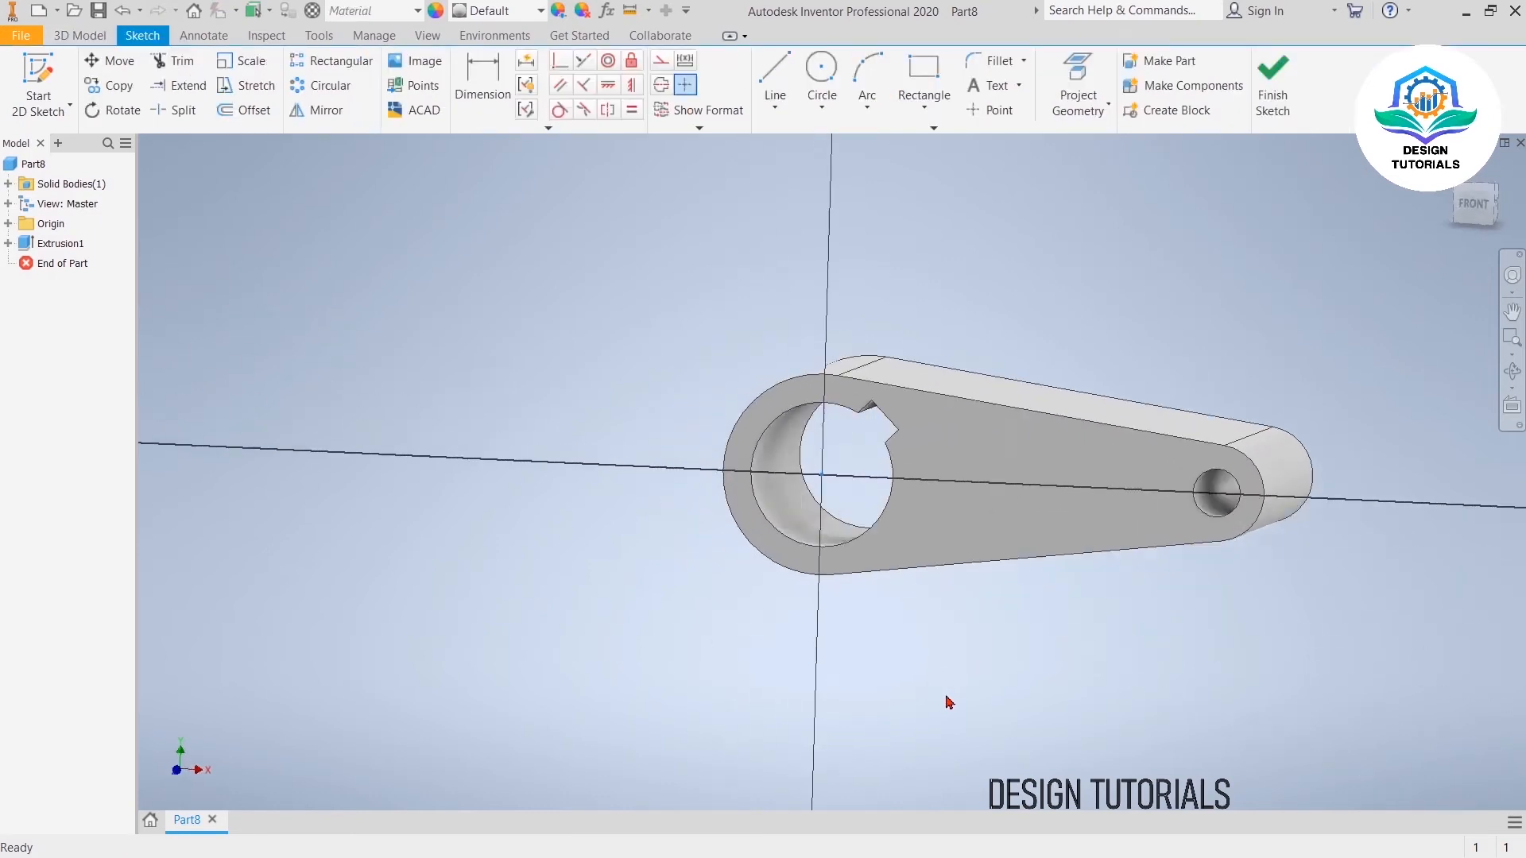
pyautogui.moveTo(1022, 646); pyautogui.dragTo(640, 632, button='middle')
pyautogui.scroll(3, 638, 616)
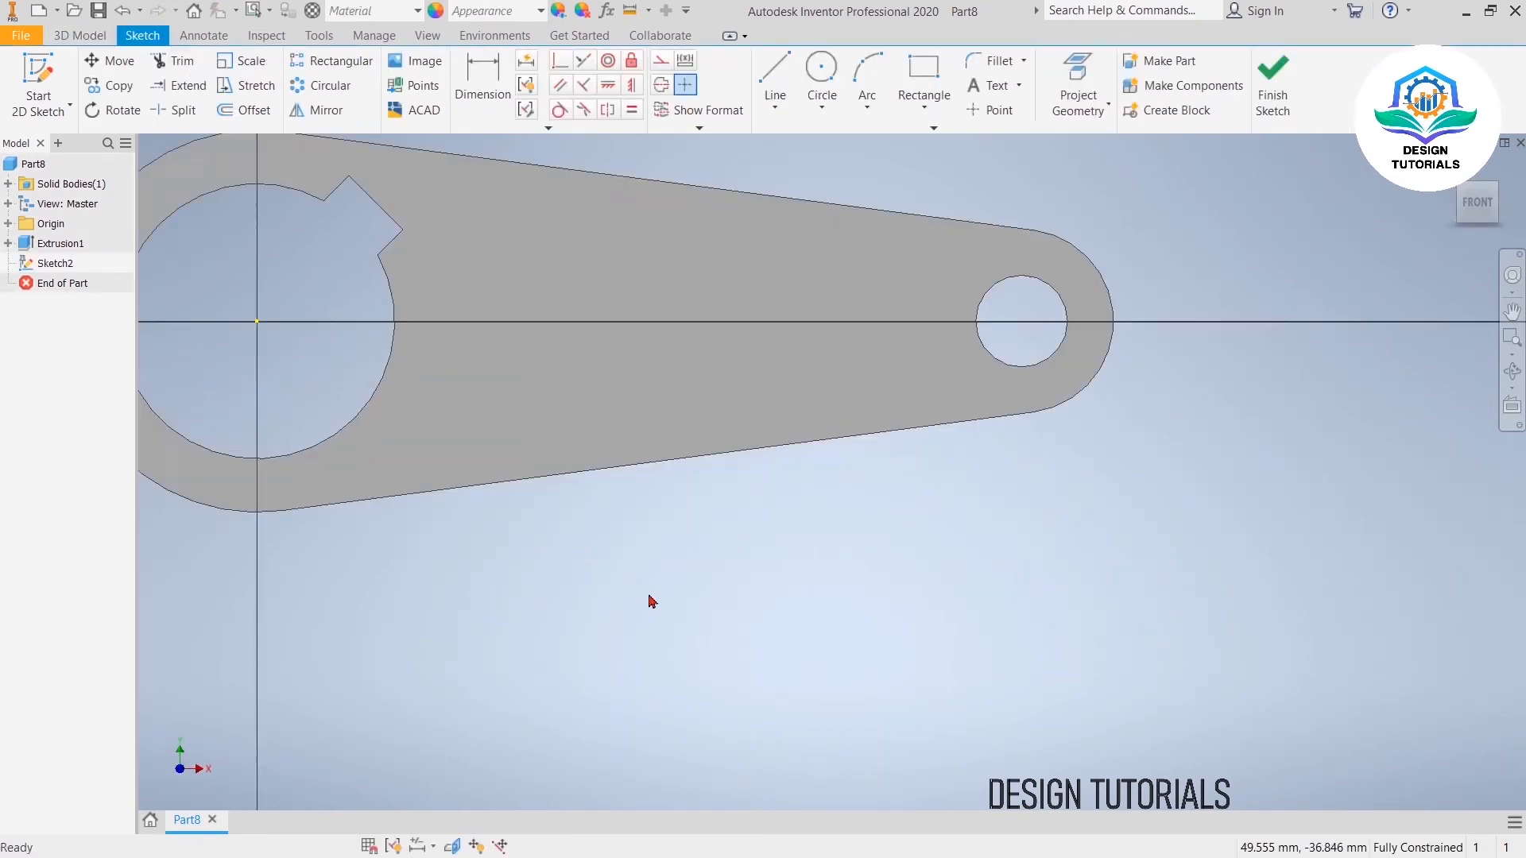
# Step: Project the link's upper and lower tapered edges and the small end's outer arc into the sketch
pyautogui.click(1078, 76)
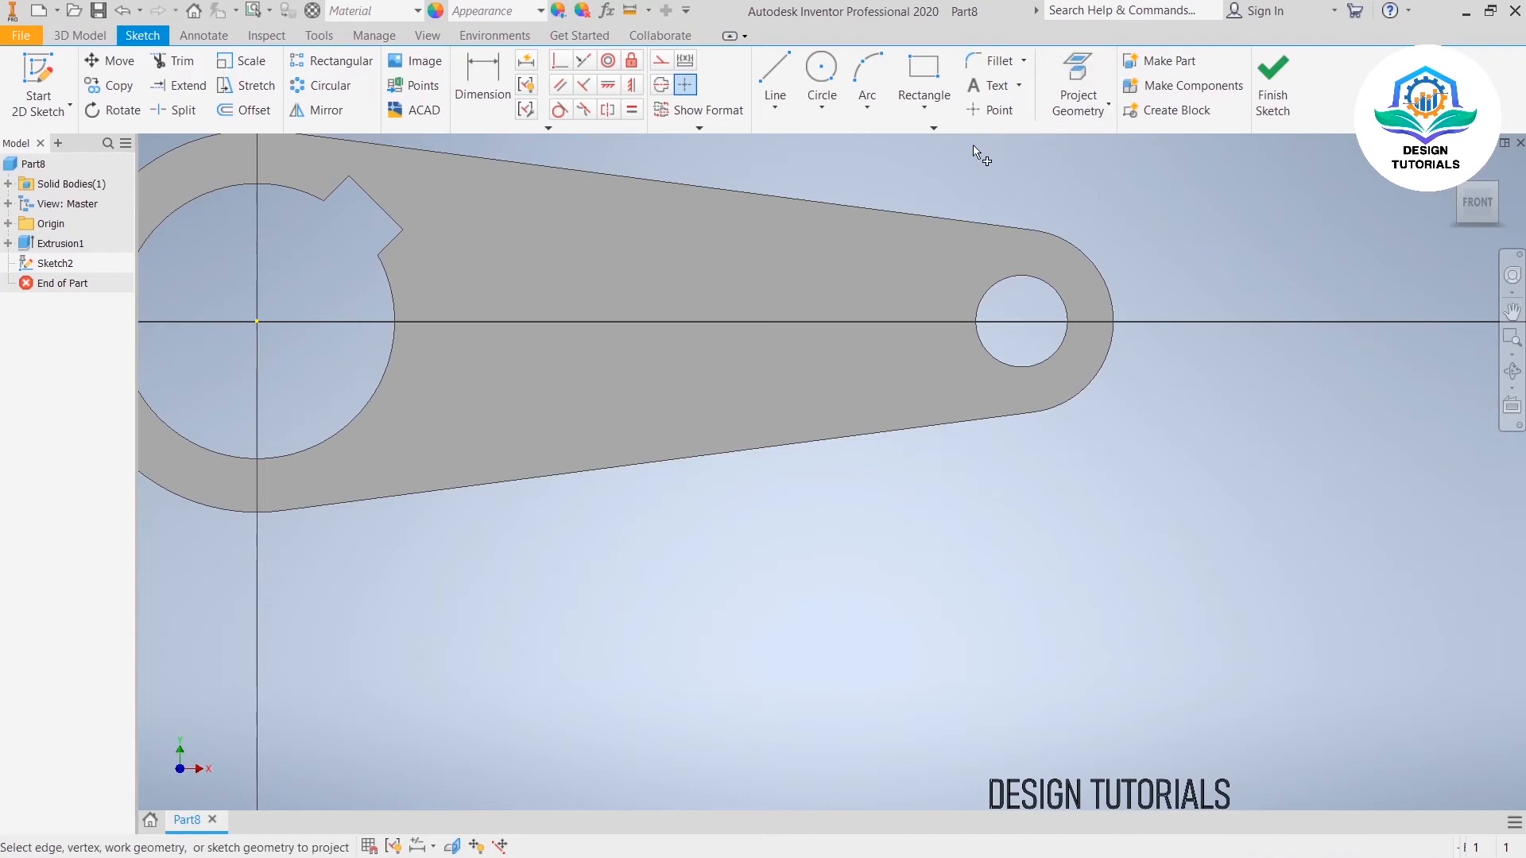
pyautogui.click(930, 218)
pyautogui.click(1077, 246)
pyautogui.click(943, 425)
pyautogui.rightClick(943, 549)
pyautogui.click(1000, 545)
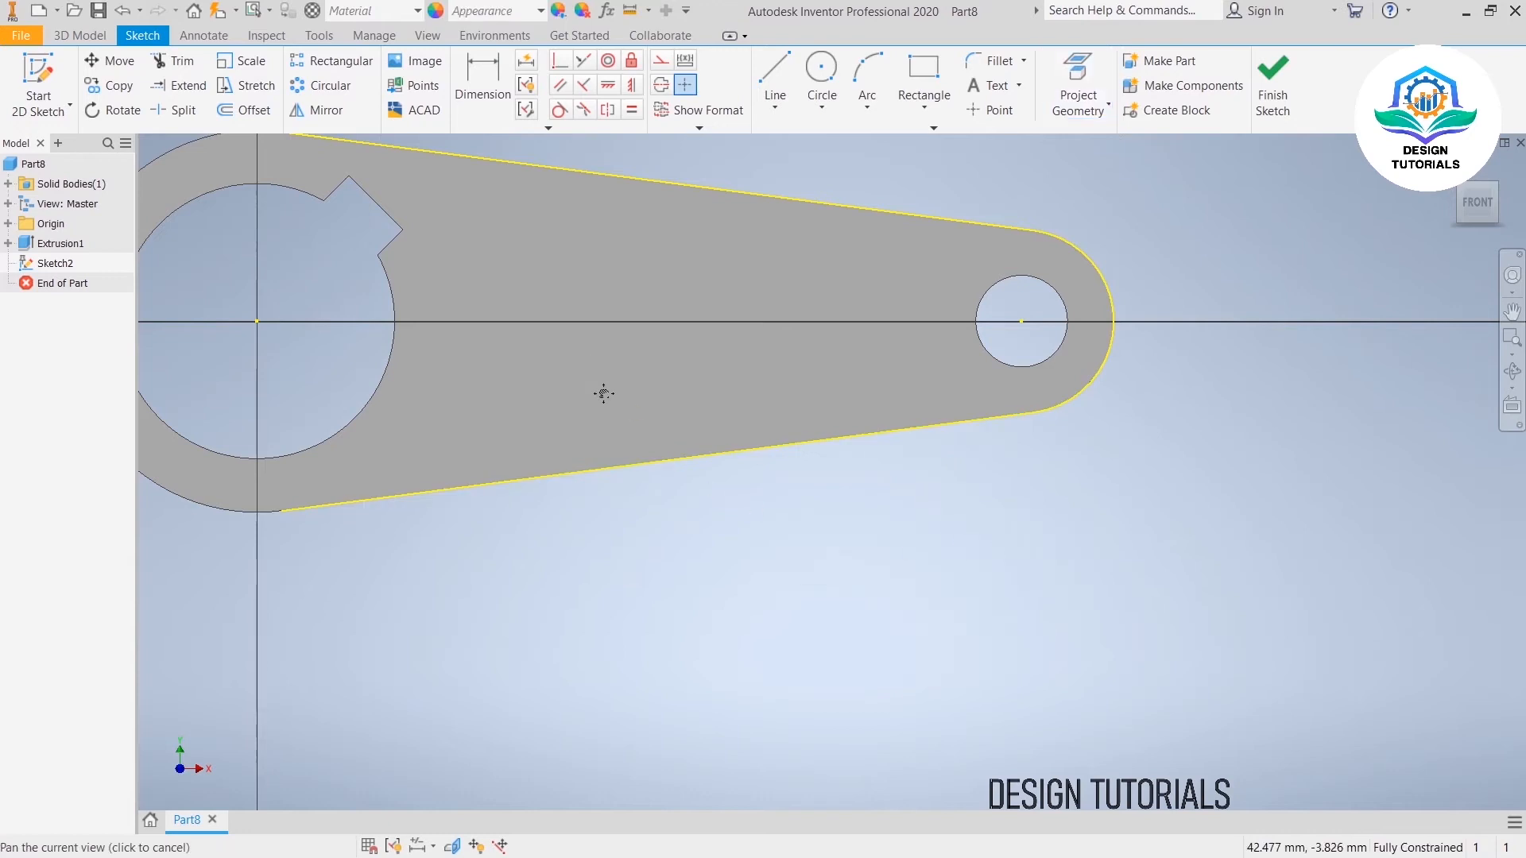
# Step: Offset the projected link outline inward by 8 mm
pyautogui.moveTo(602, 392); pyautogui.dragTo(667, 524, button='middle')
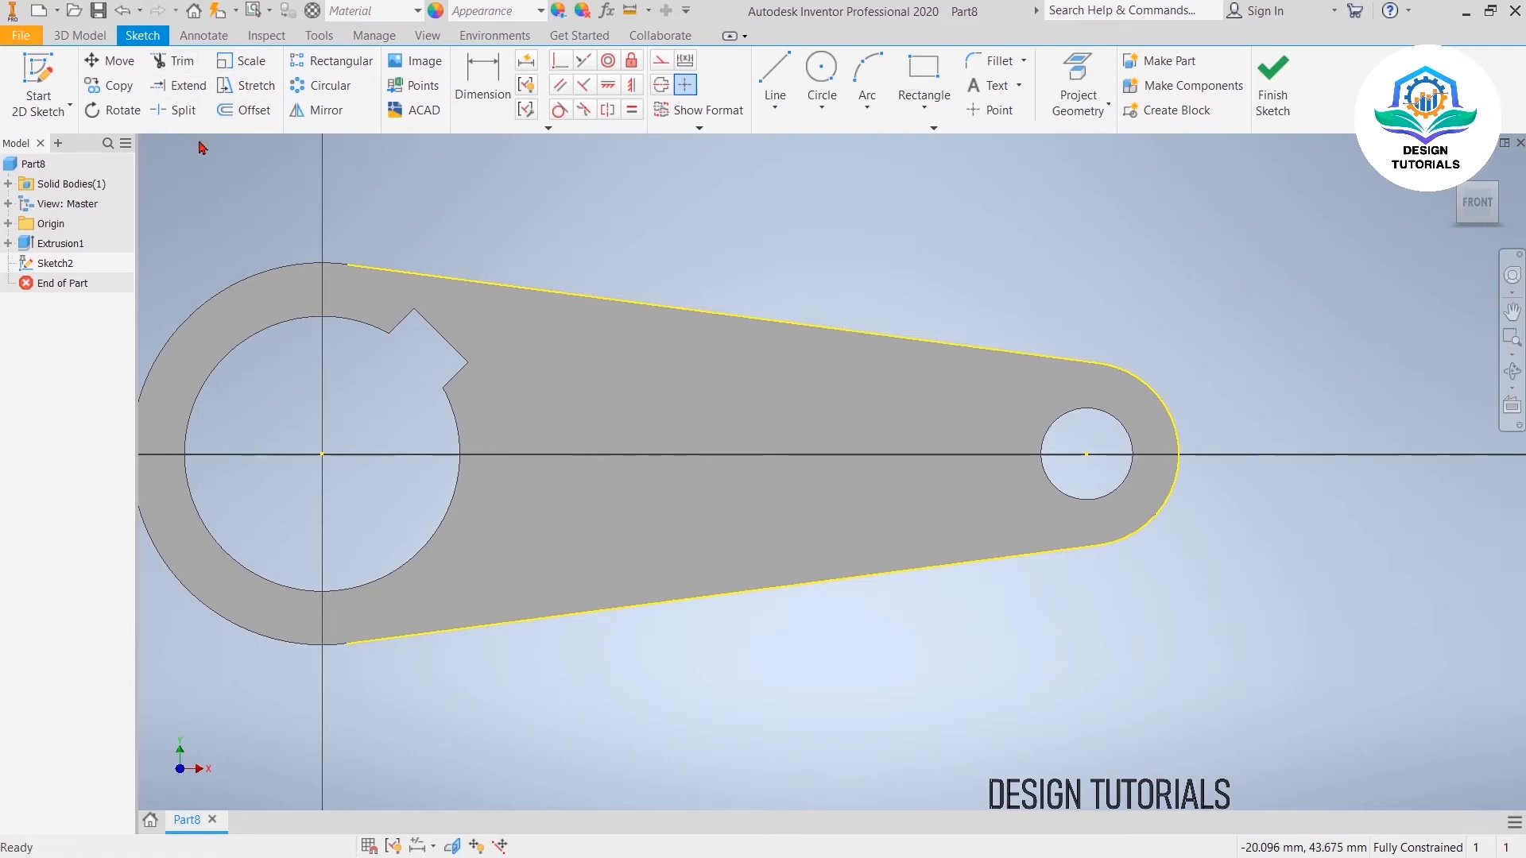
pyautogui.click(259, 112)
pyautogui.click(517, 288)
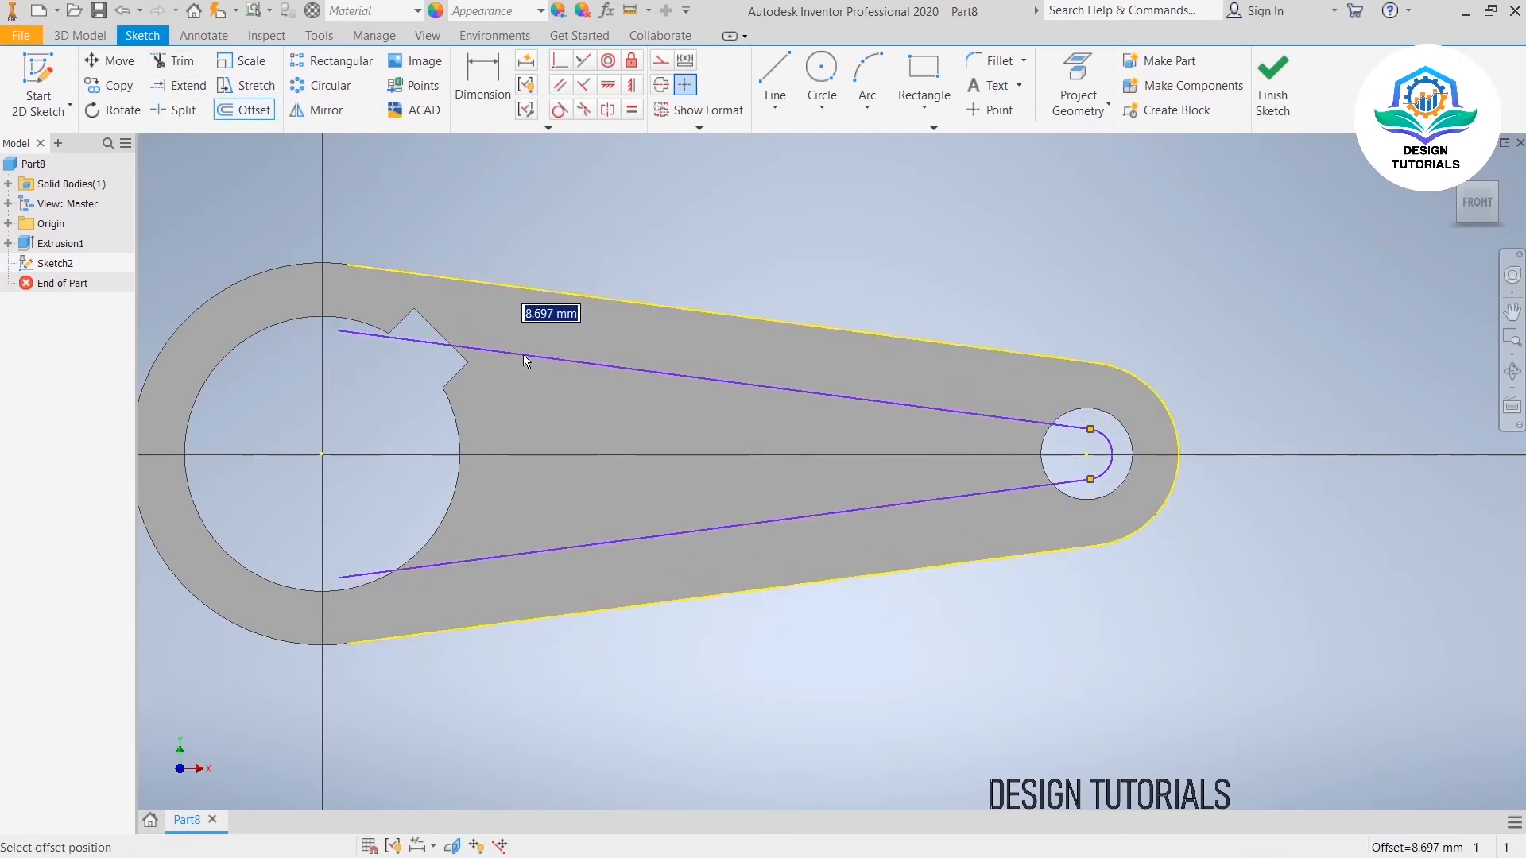
pyautogui.write('8')
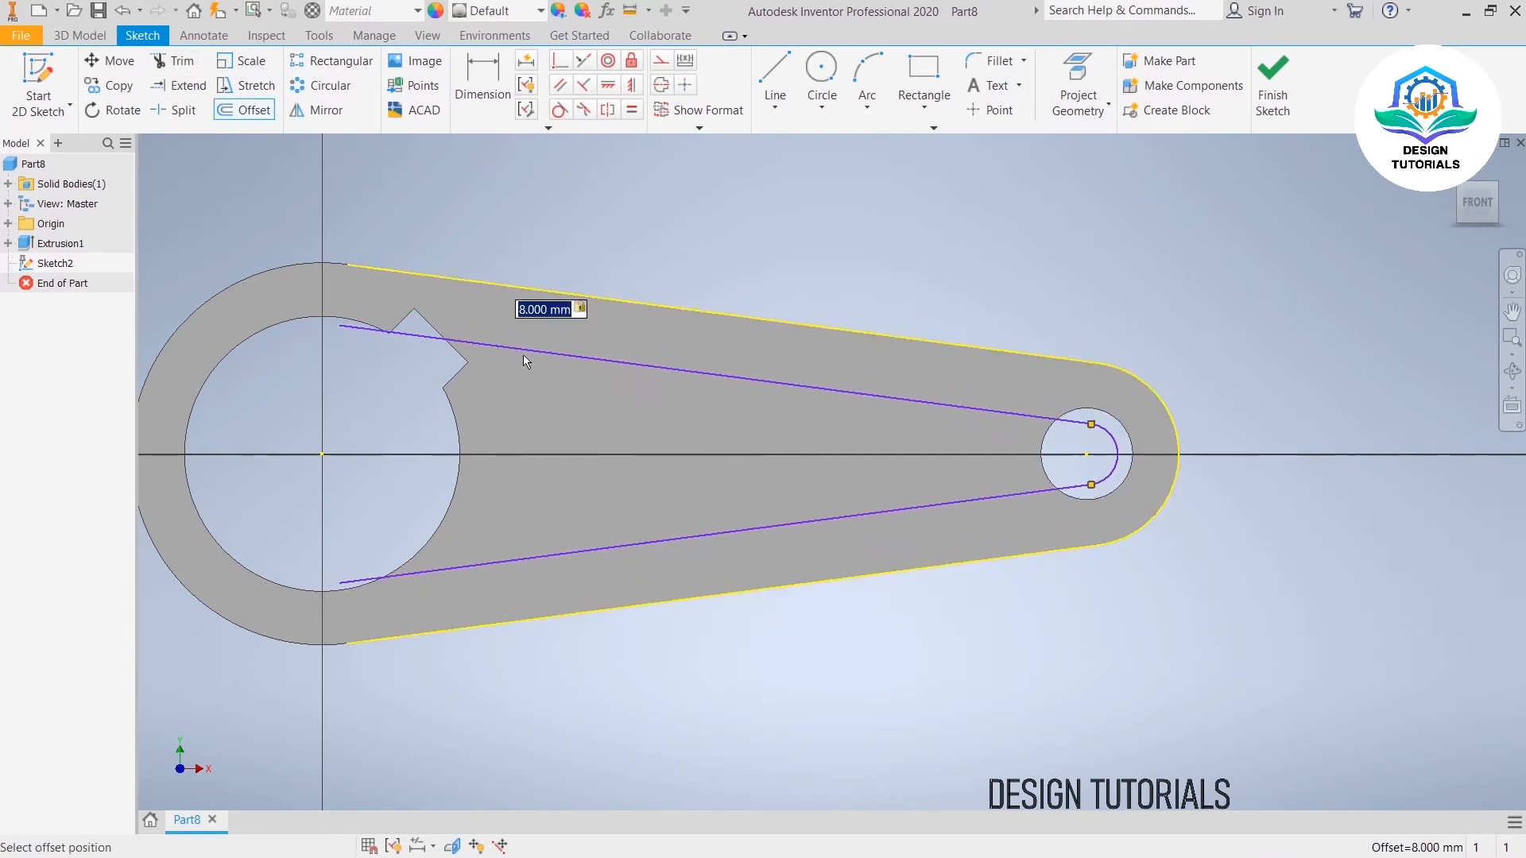
pyautogui.press('Return')
pyautogui.rightClick(653, 269)
pyautogui.click(714, 262)
# Step: Project the edge of the small end's hole into the sketch
pyautogui.click(1081, 76)
pyautogui.click(1115, 418)
pyautogui.rightClick(1145, 264)
pyautogui.click(1213, 265)
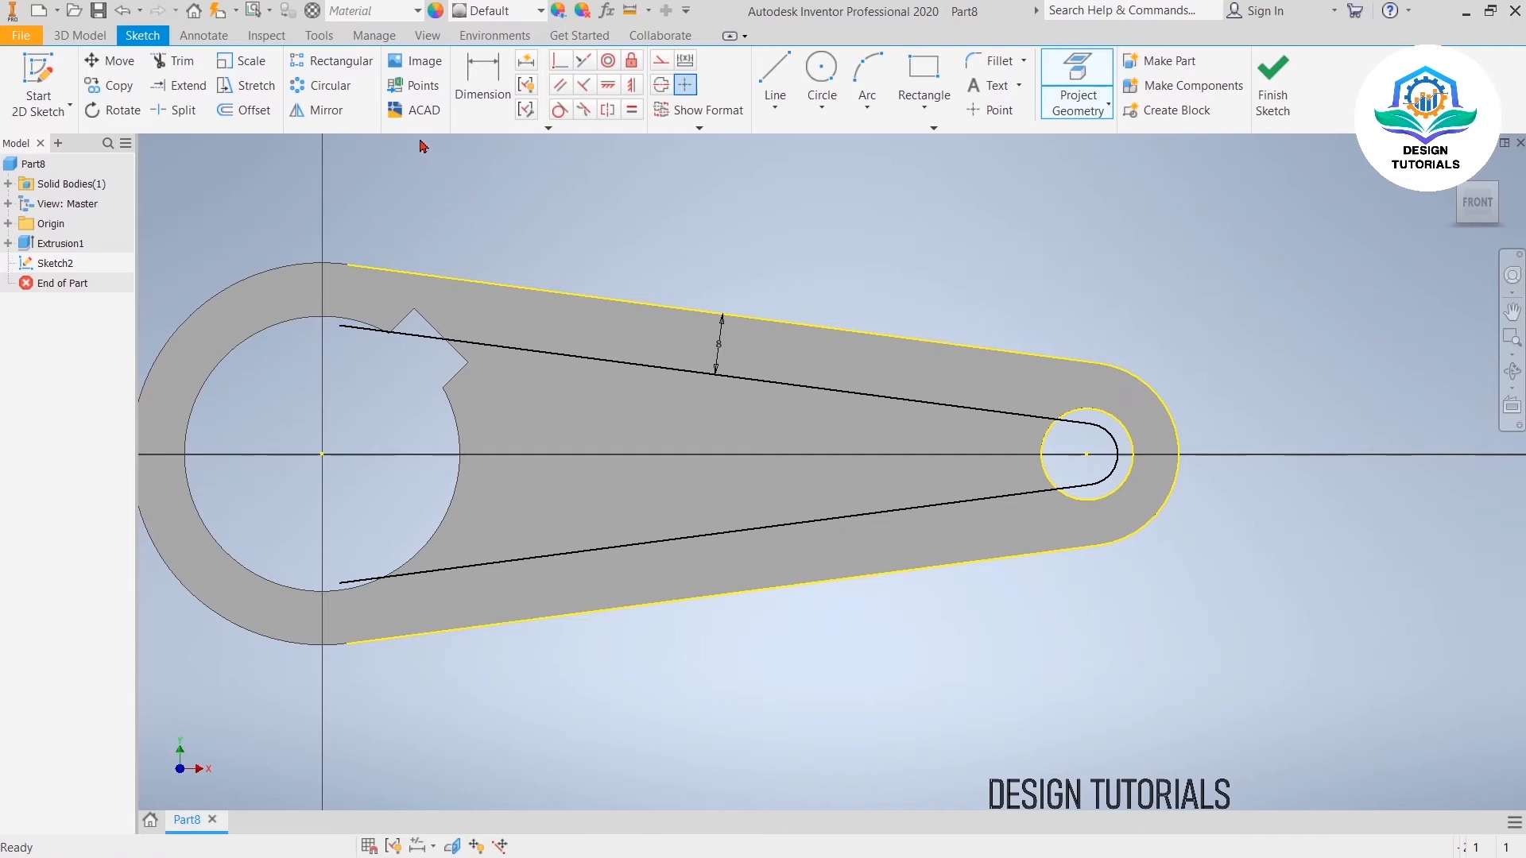
# Step: Trim away the offset arc and the offset line ends that lie inside the small hole
pyautogui.click(173, 62)
pyautogui.click(1109, 477)
pyautogui.click(1083, 427)
pyautogui.click(1081, 486)
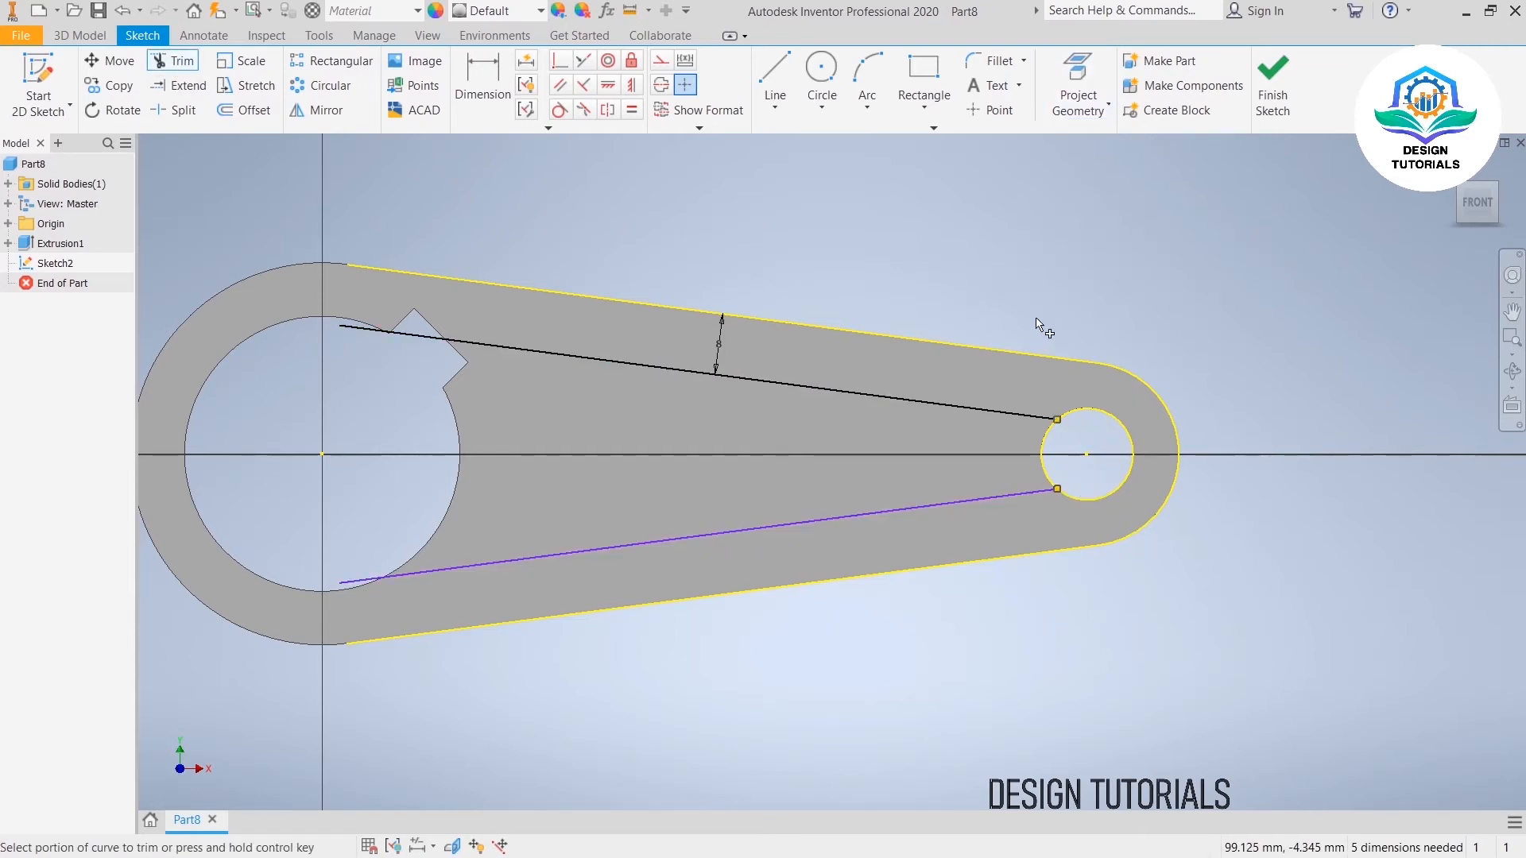
pyautogui.rightClick(1032, 279)
pyautogui.click(1094, 280)
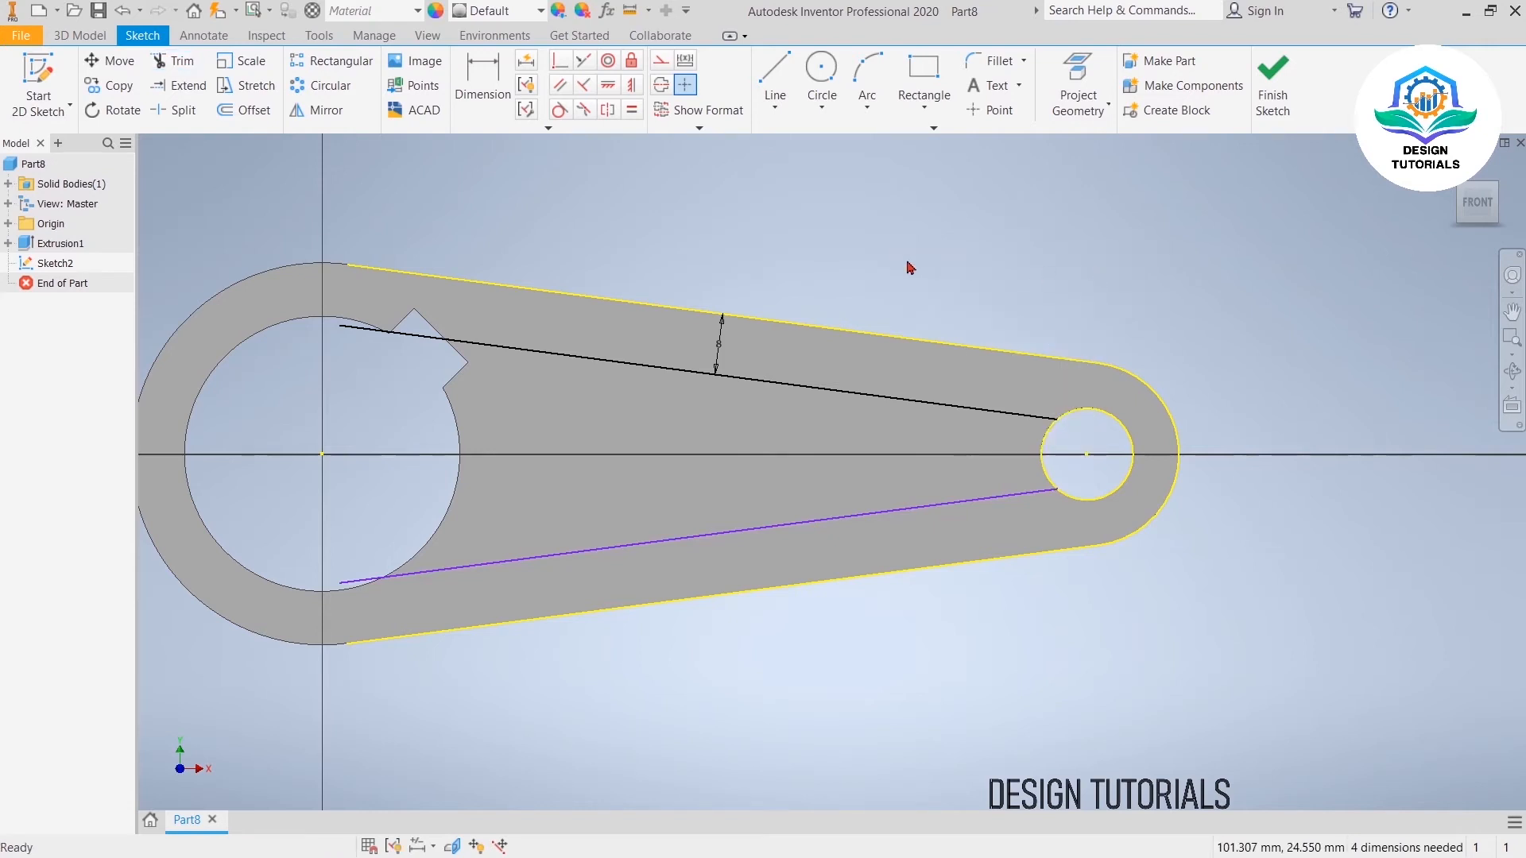
# Step: Draw a circle of 36 mm radius centred on the large hole
pyautogui.click(821, 86)
pyautogui.click(322, 453)
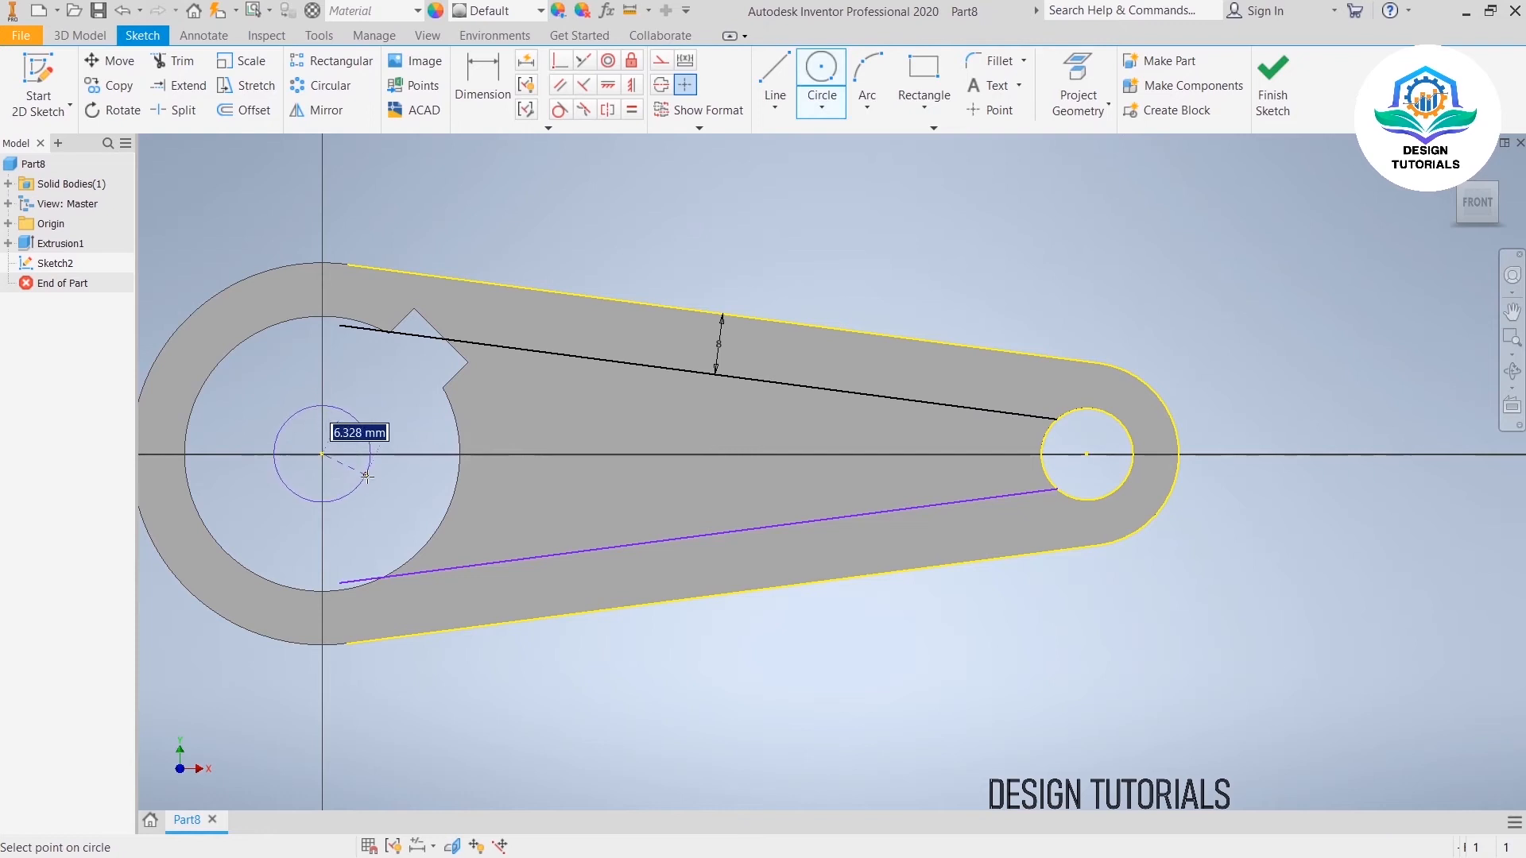
pyautogui.write('36')
pyautogui.press('Return')
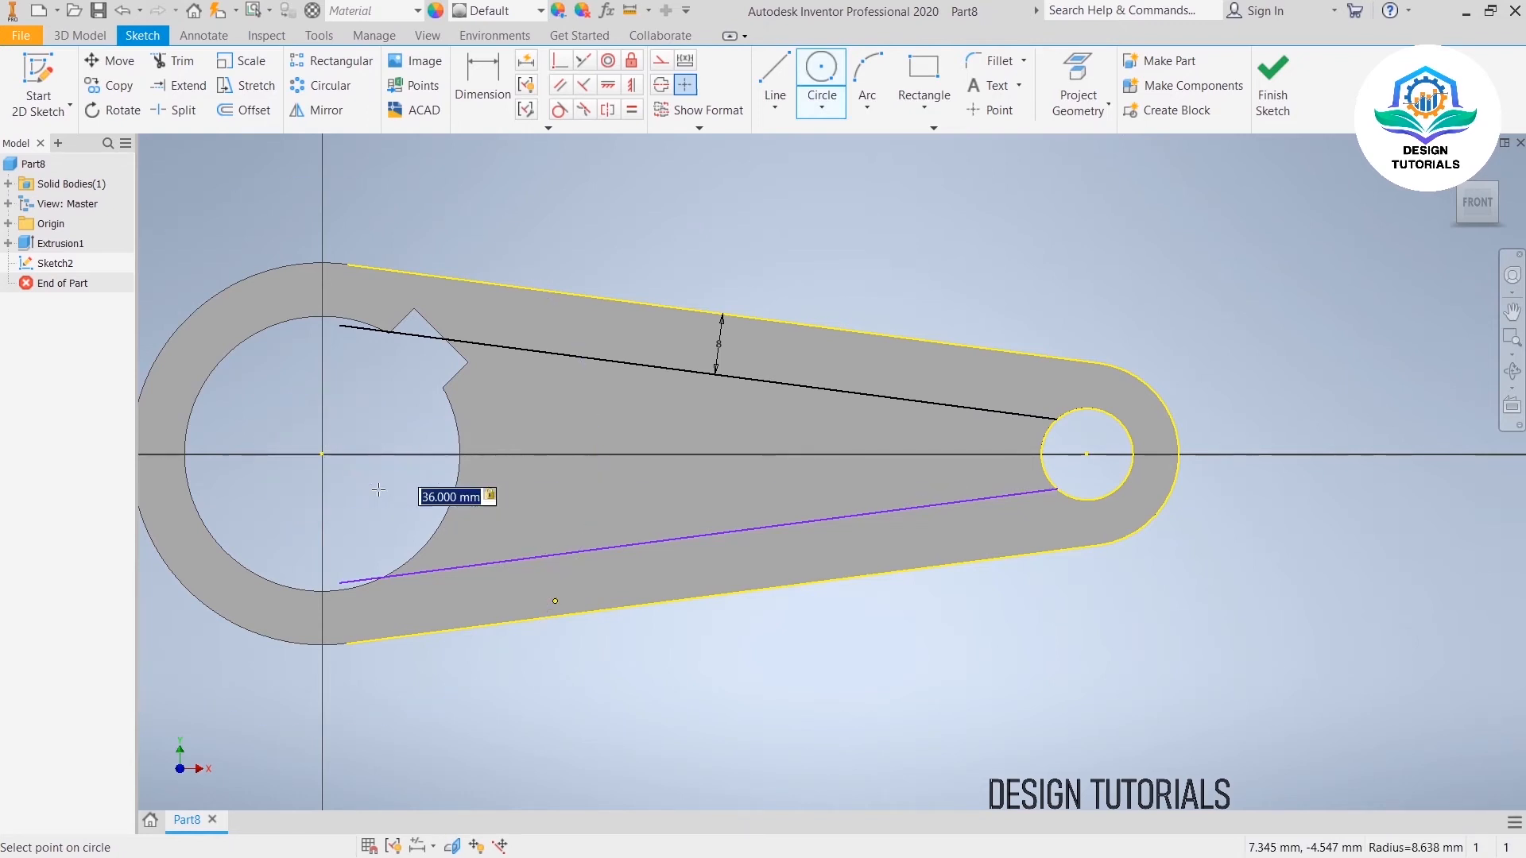
pyautogui.rightClick(709, 226)
pyautogui.click(775, 227)
pyautogui.scroll(-3, 368, 413)
pyautogui.moveTo(377, 419); pyautogui.dragTo(470, 413, button='middle')
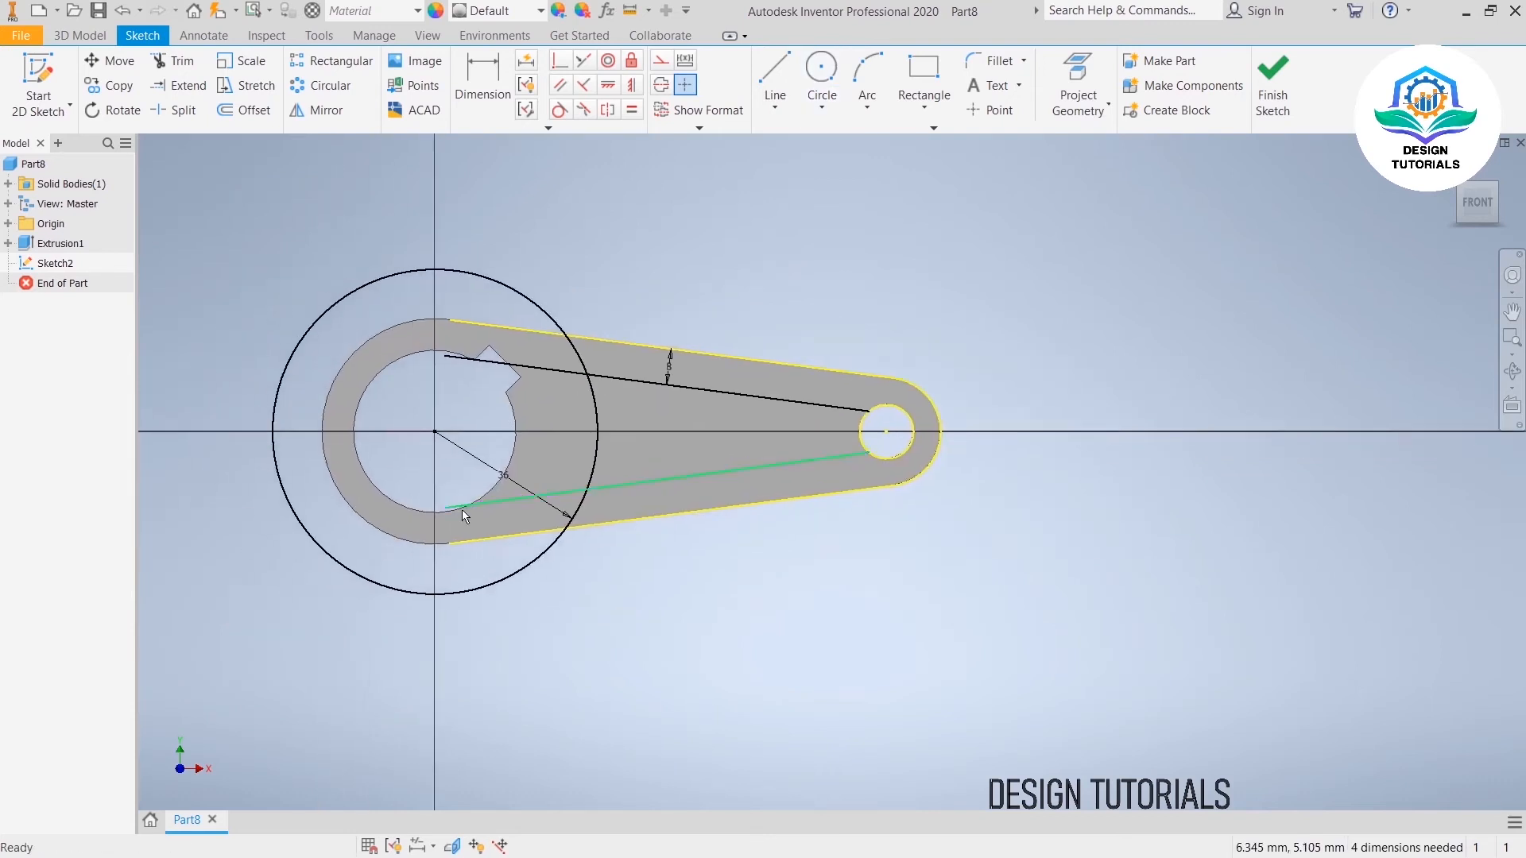
# Step: Set the radius of the circle centred on the large hole to 18 mm
pyautogui.scroll(3, 507, 473)
pyautogui.doubleClick(510, 467)
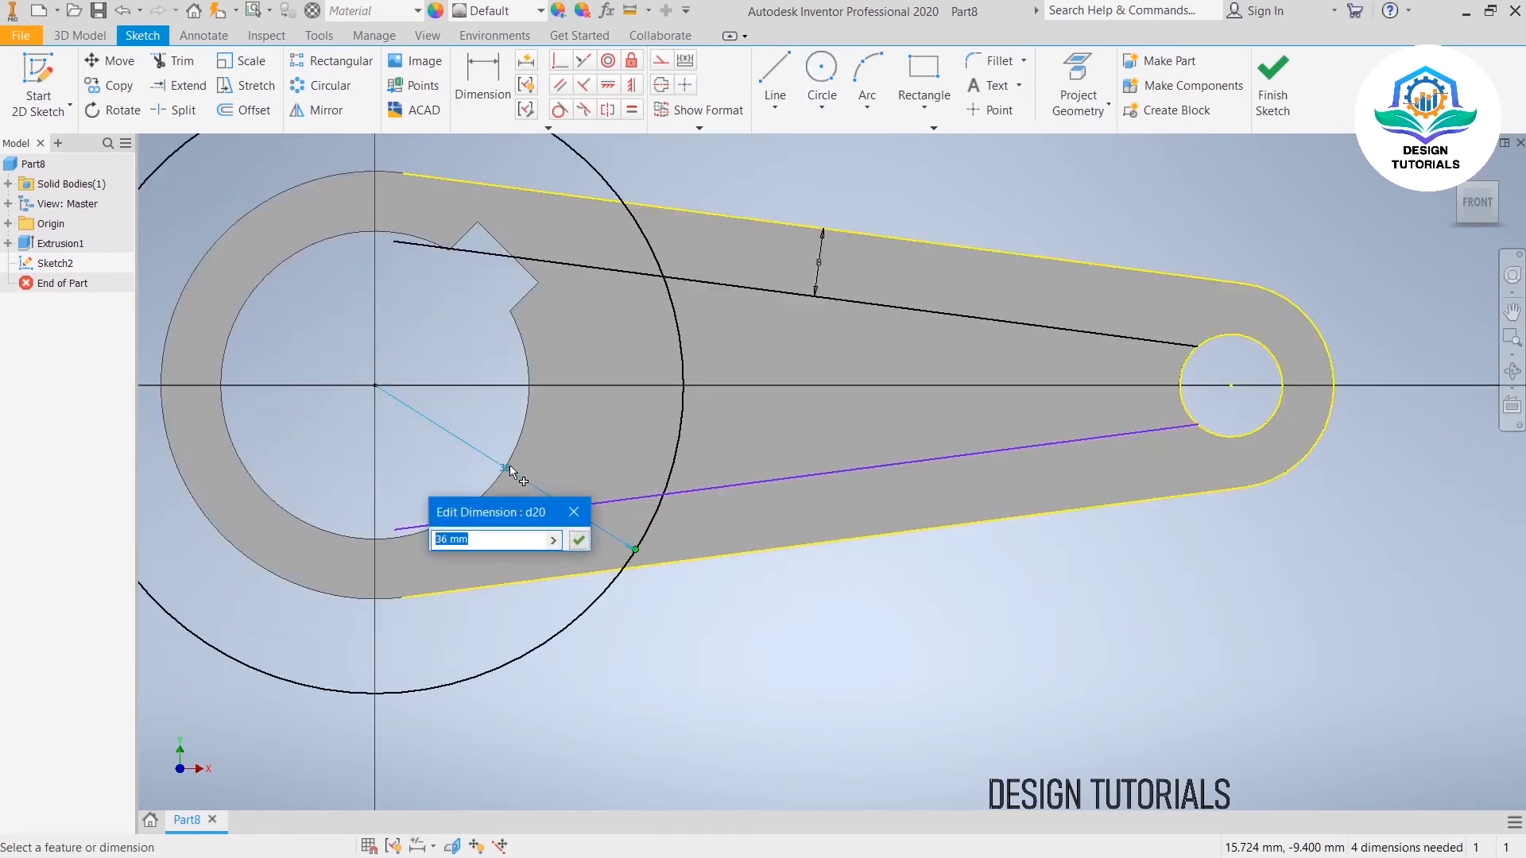
pyautogui.write('18')
pyautogui.press('Return')
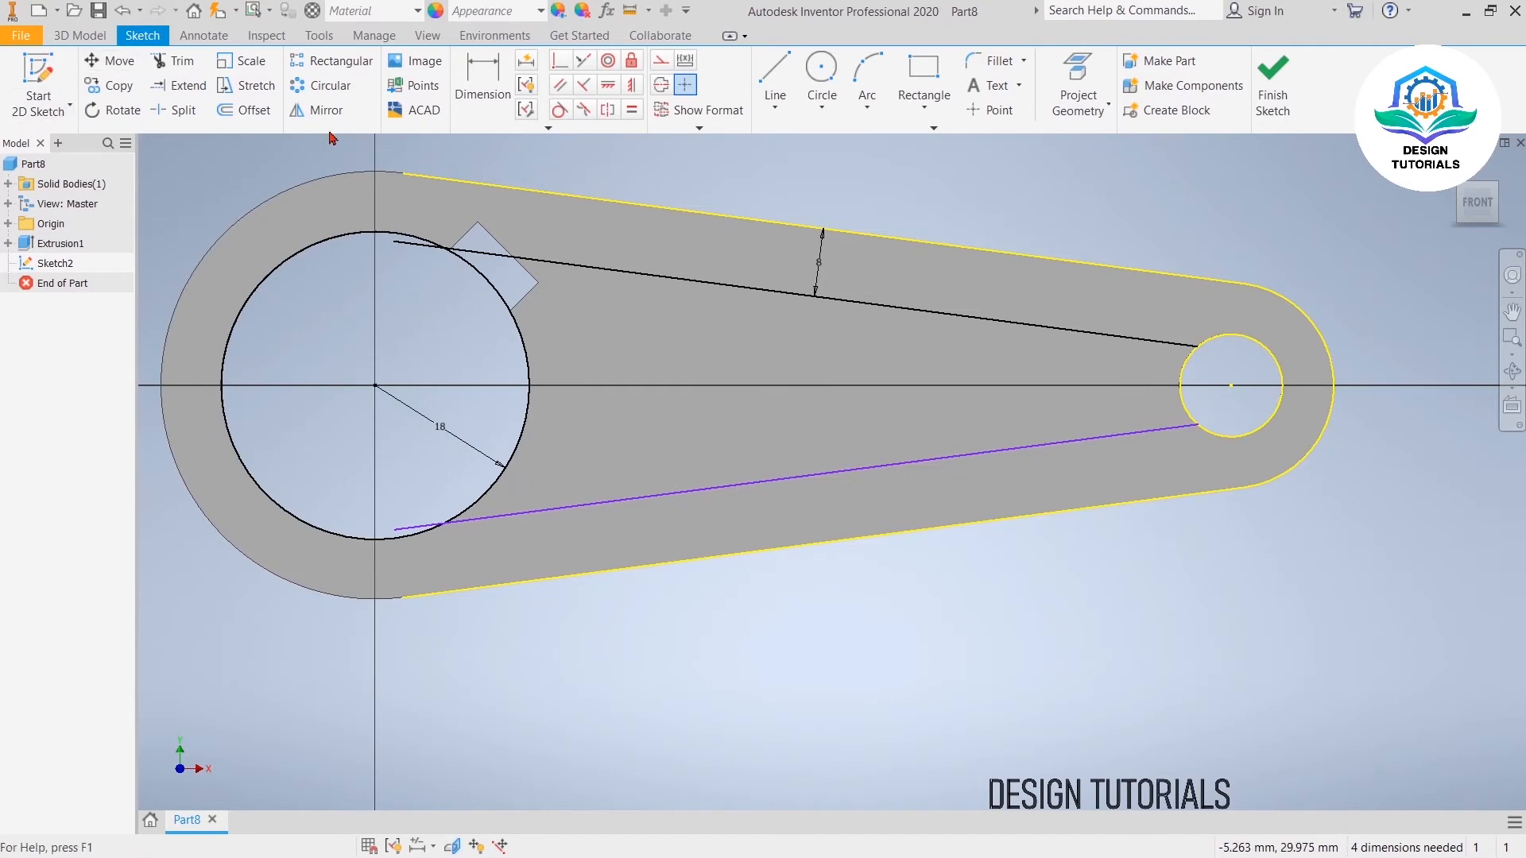
# Step: Offset the 18 mm radius circle outward by 8 mm
pyautogui.click(243, 111)
pyautogui.click(317, 245)
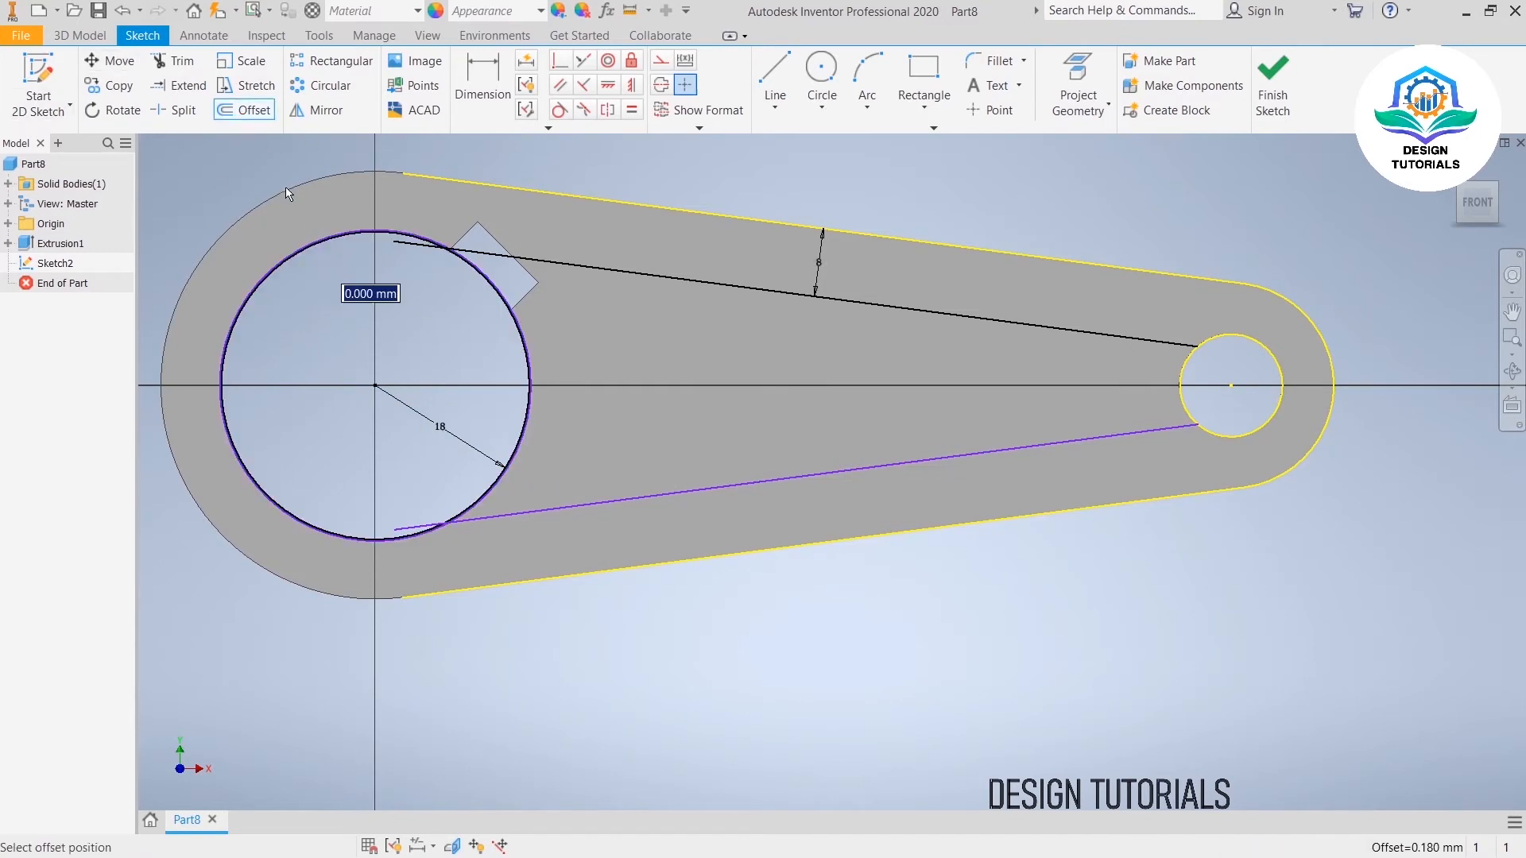
pyautogui.write('8')
pyautogui.press('Return')
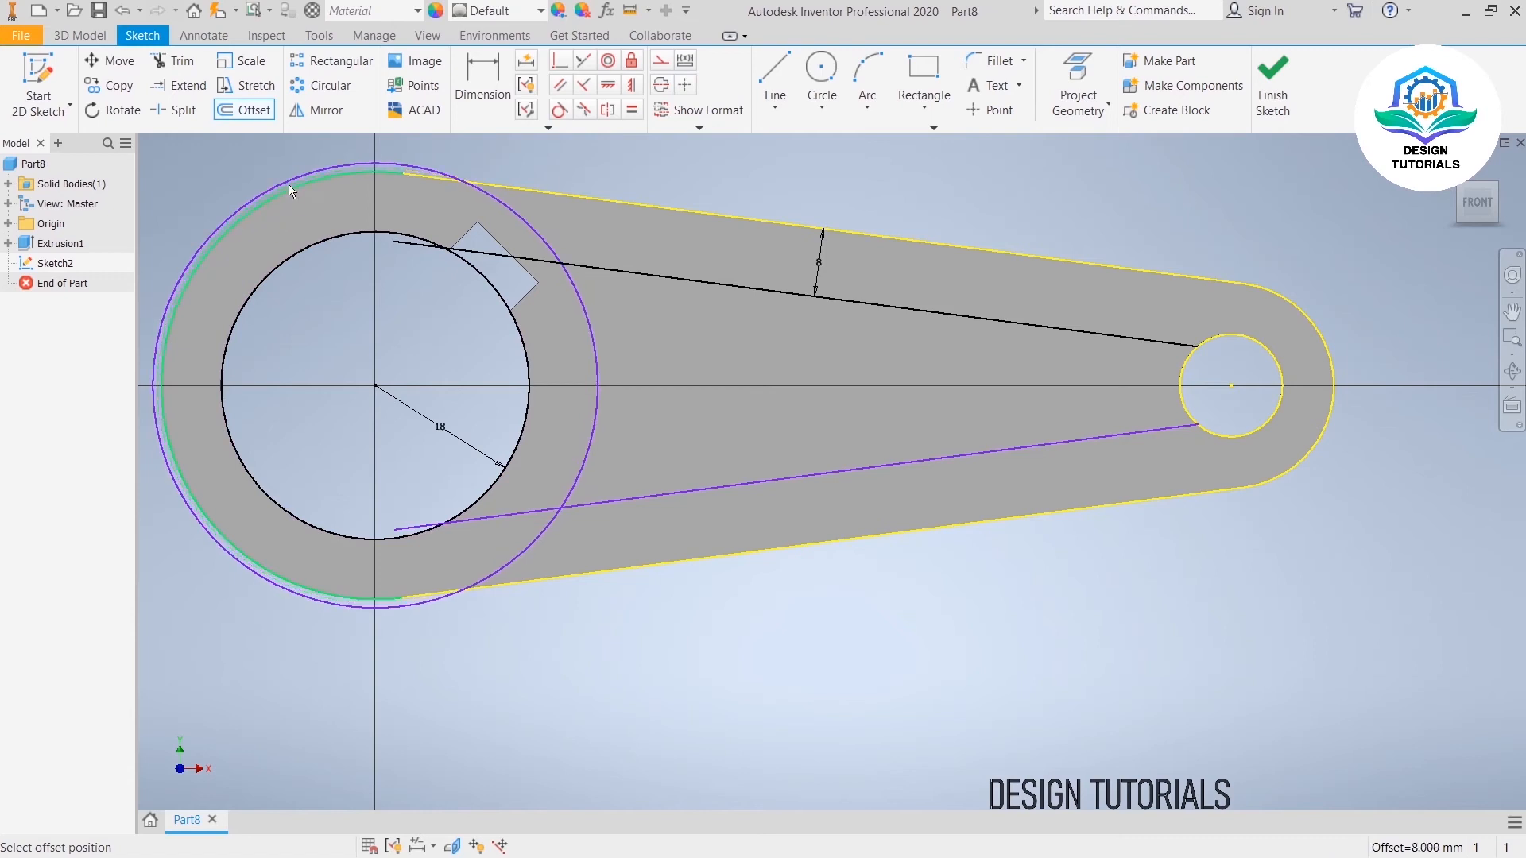
pyautogui.rightClick(807, 725)
pyautogui.click(864, 723)
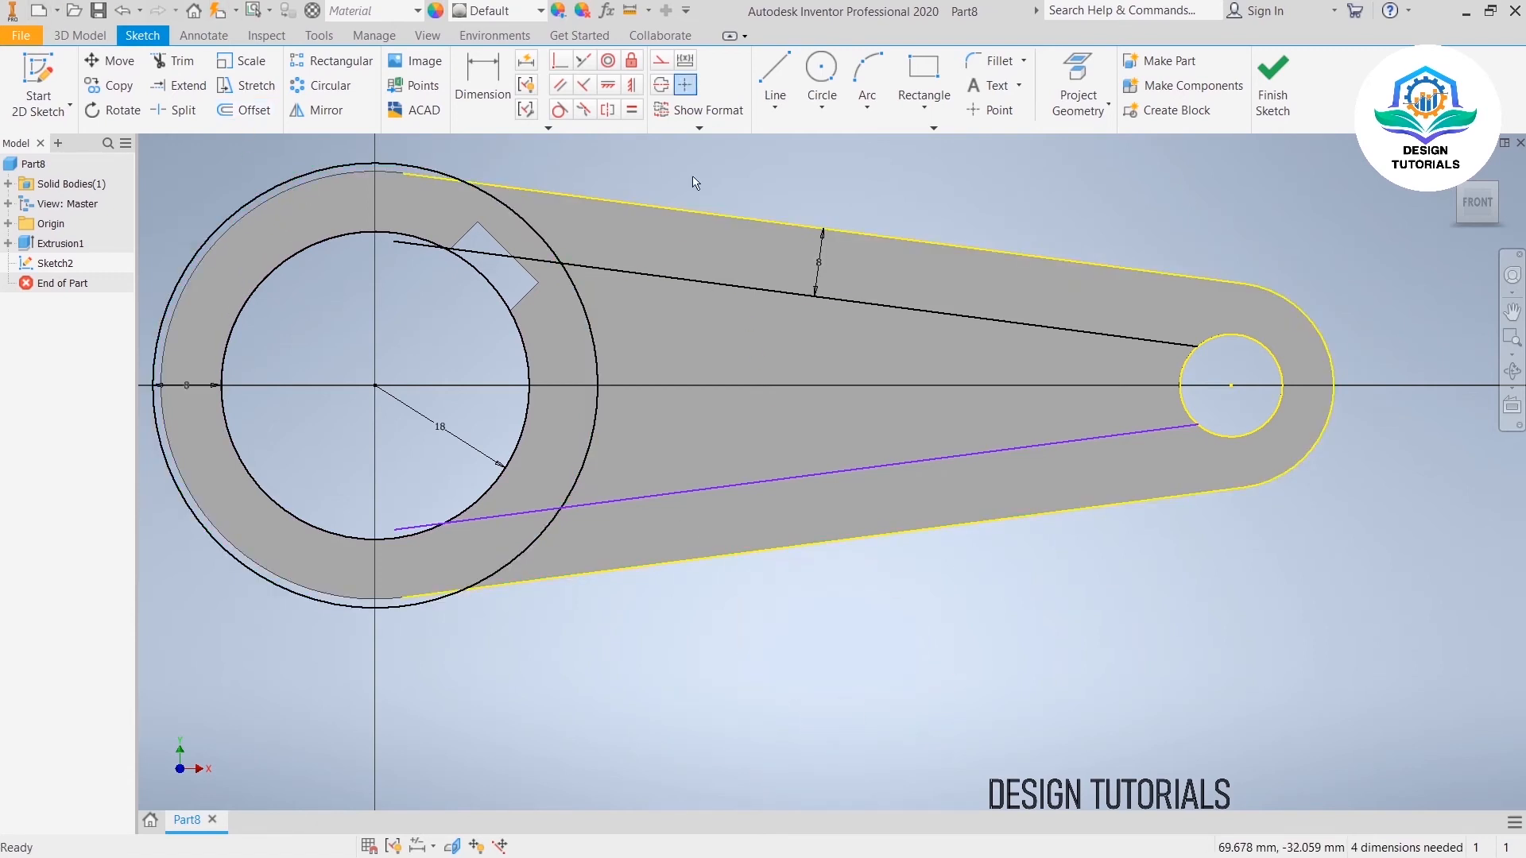
# Step: Draw a circle of 6 mm radius on the link's centreline, between the inner lines beside the small hole
pyautogui.click(822, 71)
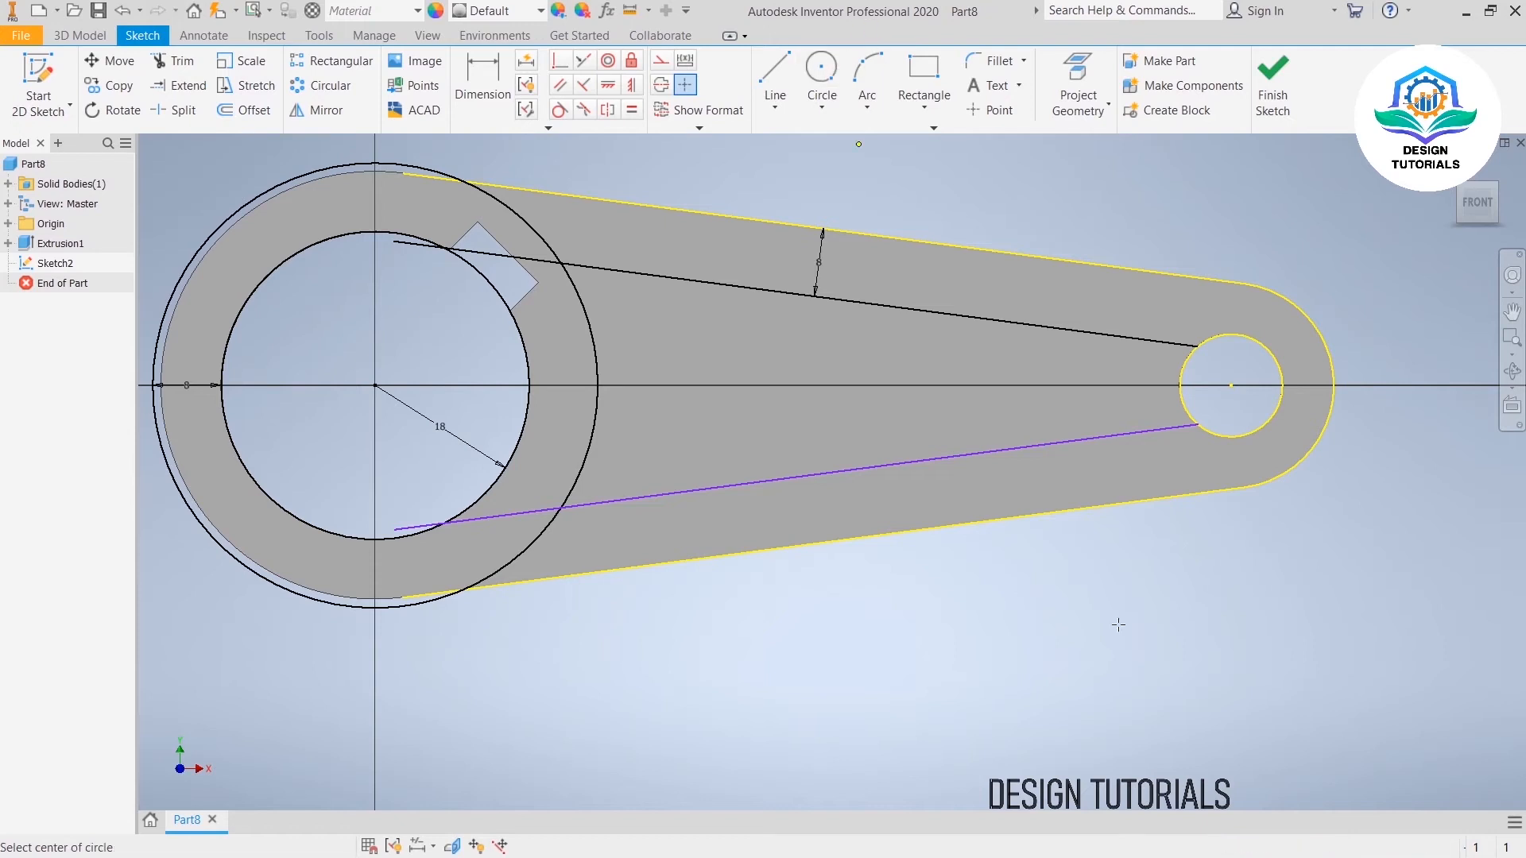
pyautogui.click(1092, 386)
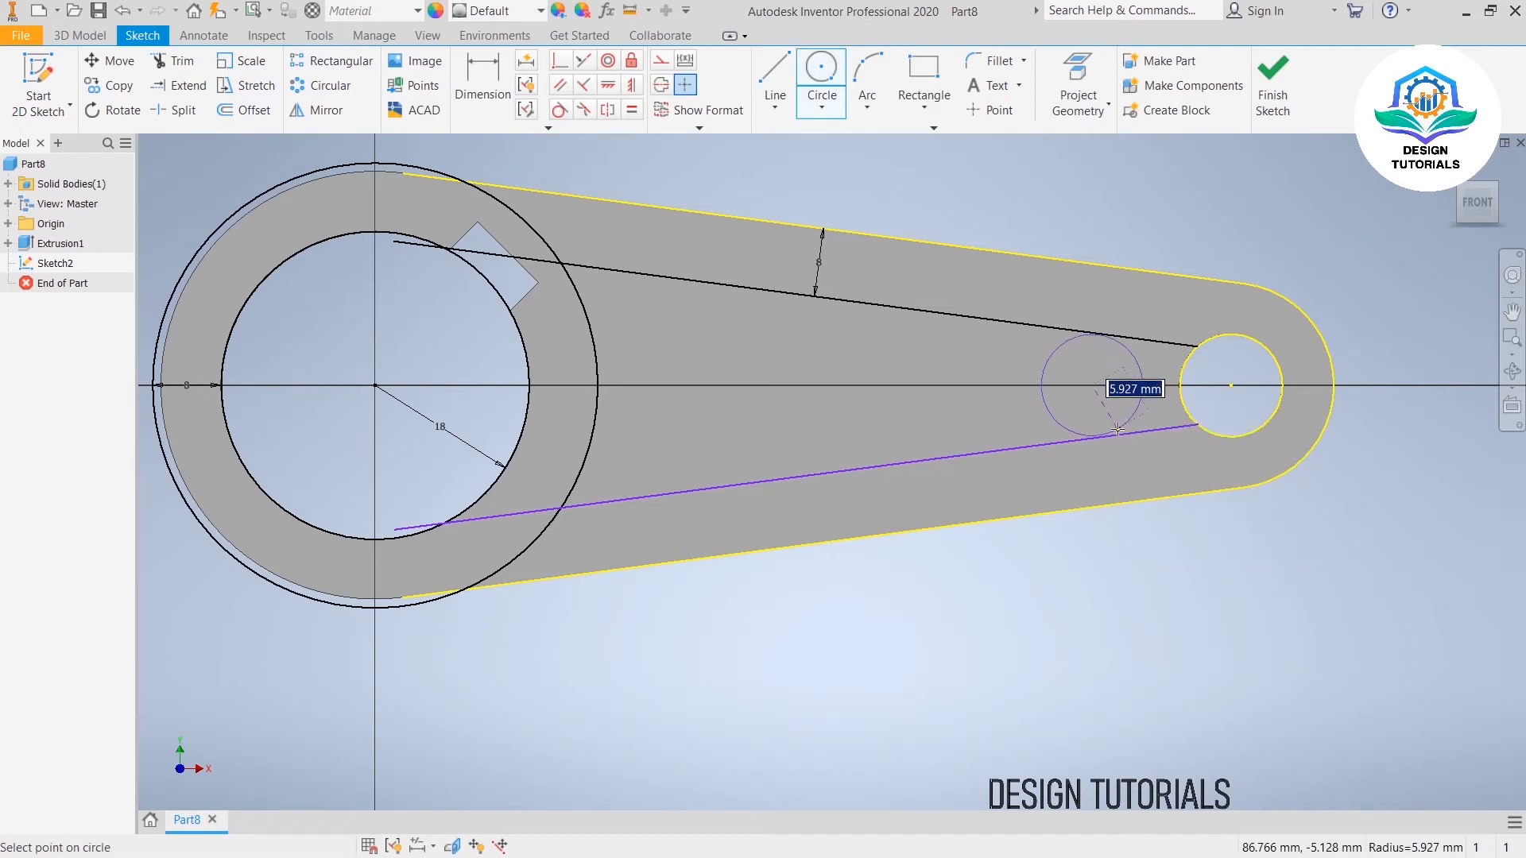
pyautogui.click(1125, 435)
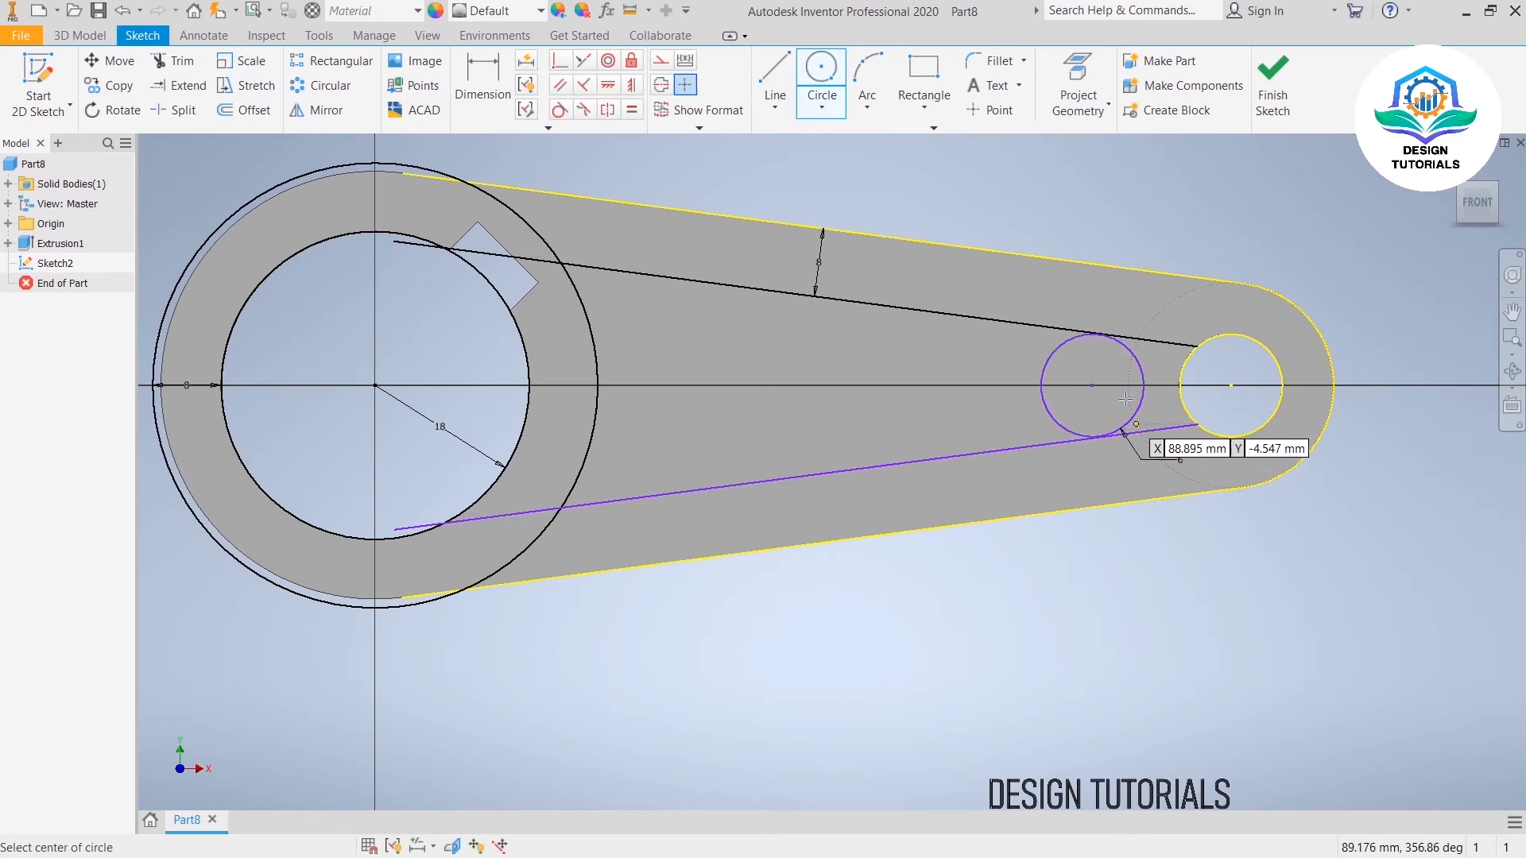
pyautogui.rightClick(1137, 214)
pyautogui.click(1220, 214)
pyautogui.press('d')
pyautogui.scroll(3, 1124, 412)
pyautogui.scroll(3, 1124, 412)
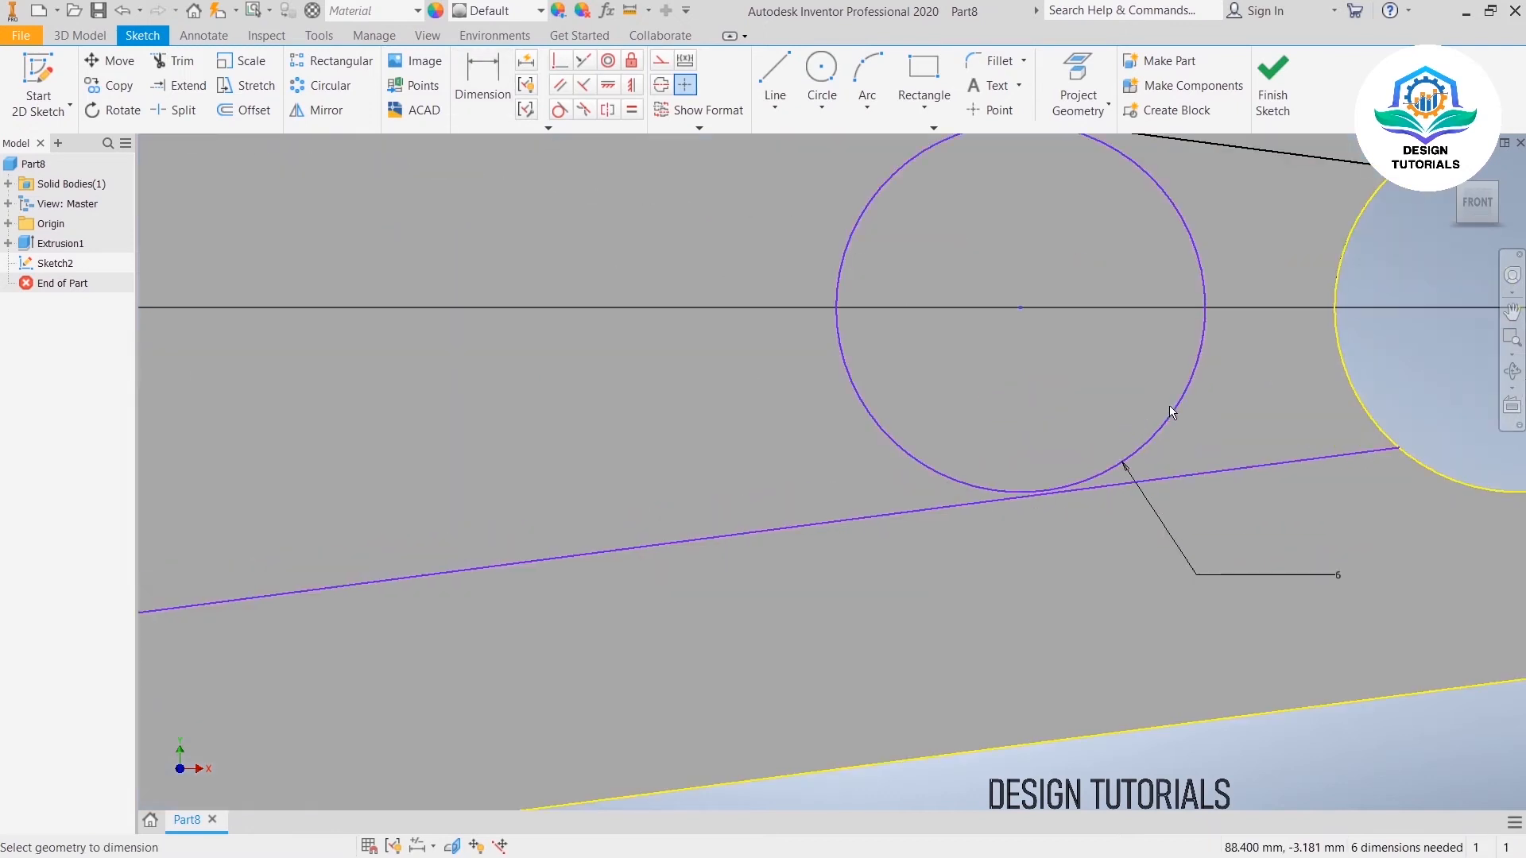
pyautogui.moveTo(1170, 405); pyautogui.dragTo(946, 469, button='middle')
pyautogui.click(1111, 384)
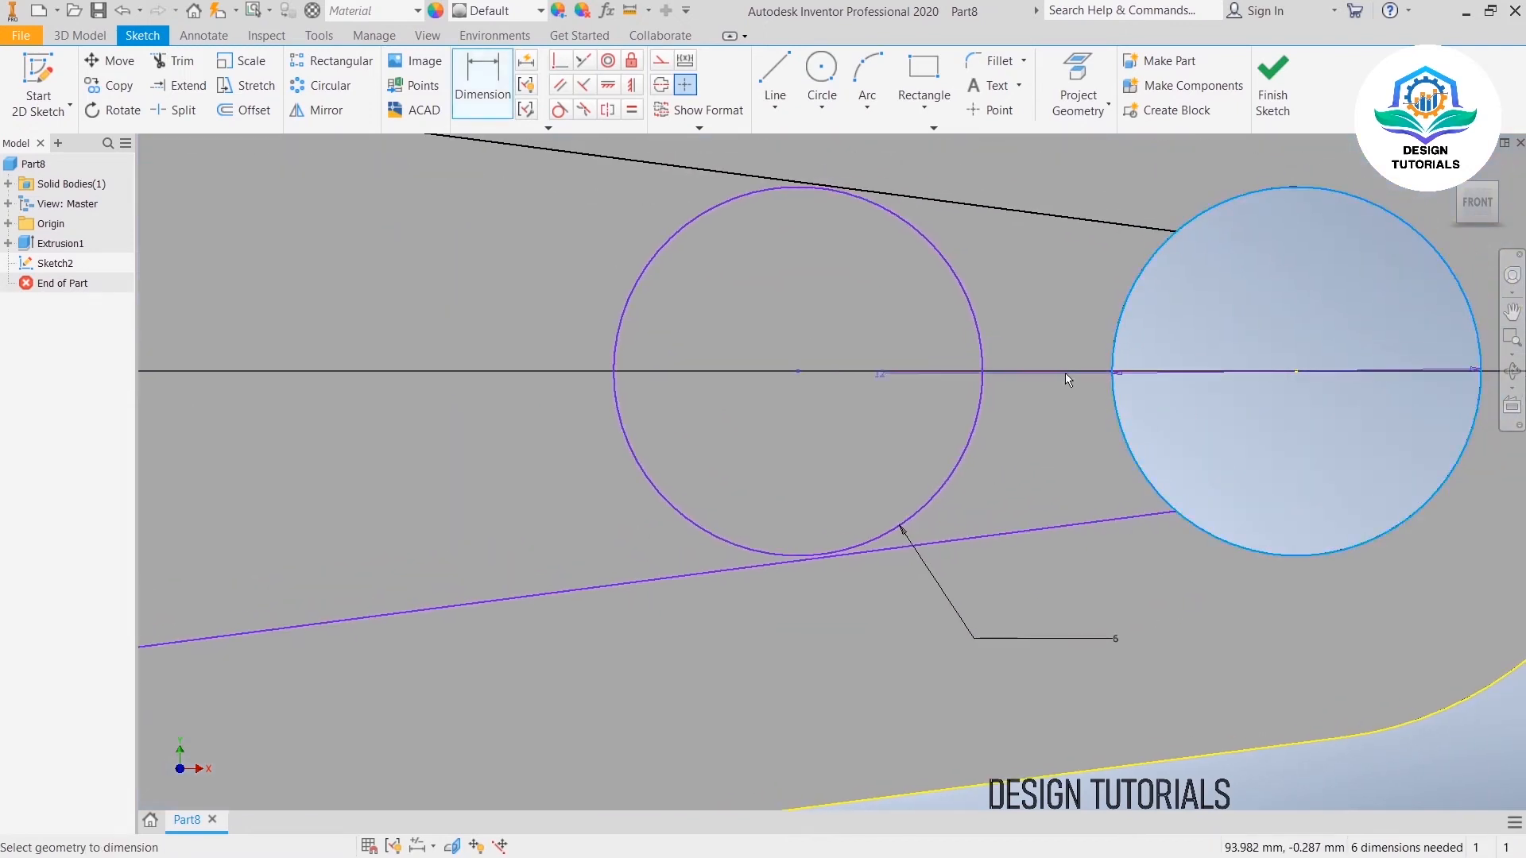
pyautogui.click(986, 361)
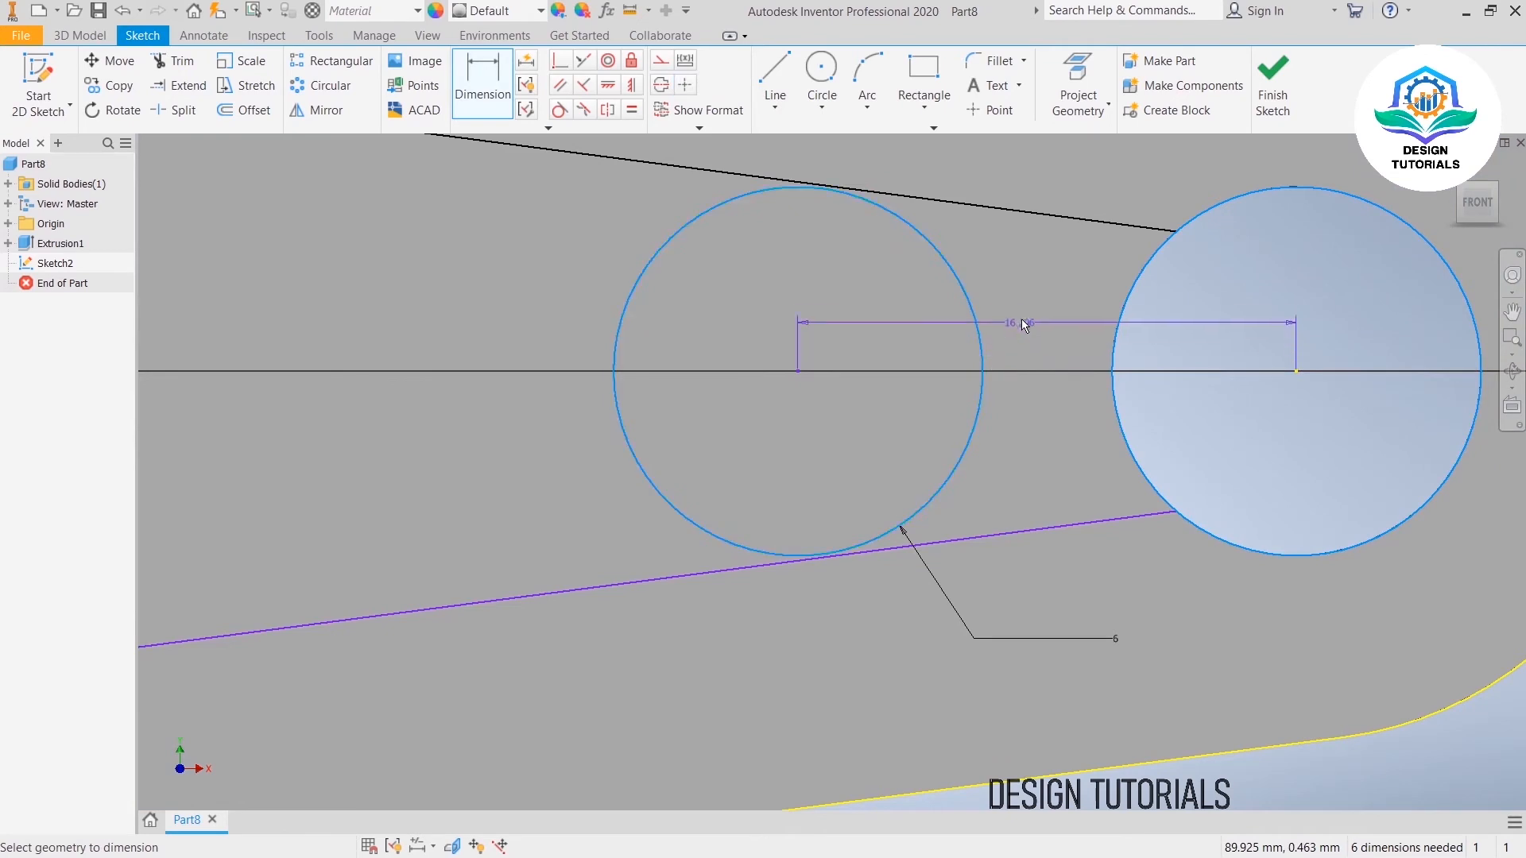
pyautogui.rightClick(1023, 290)
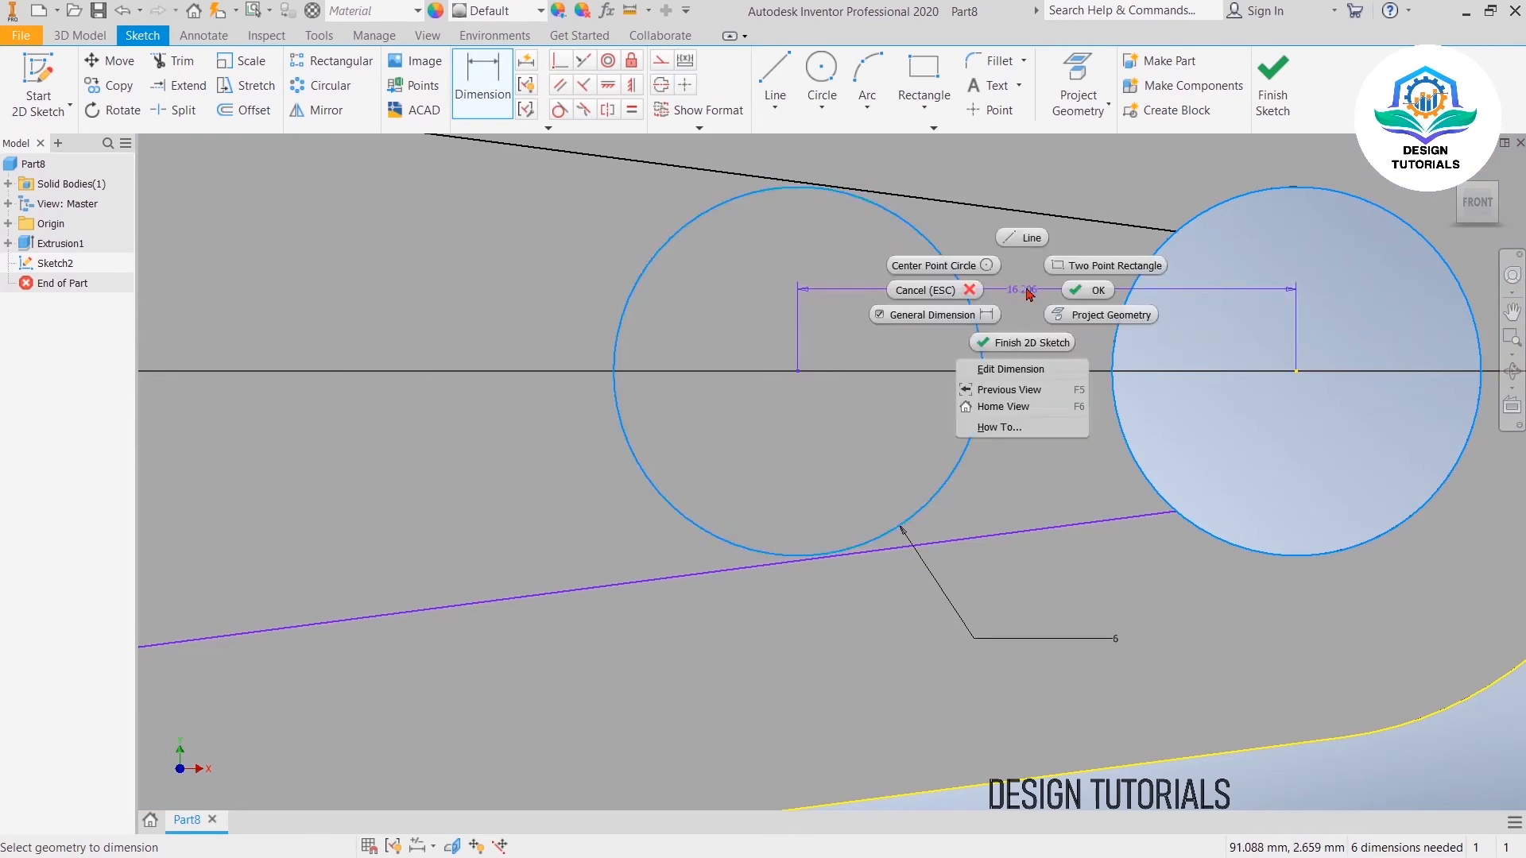
pyautogui.click(963, 293)
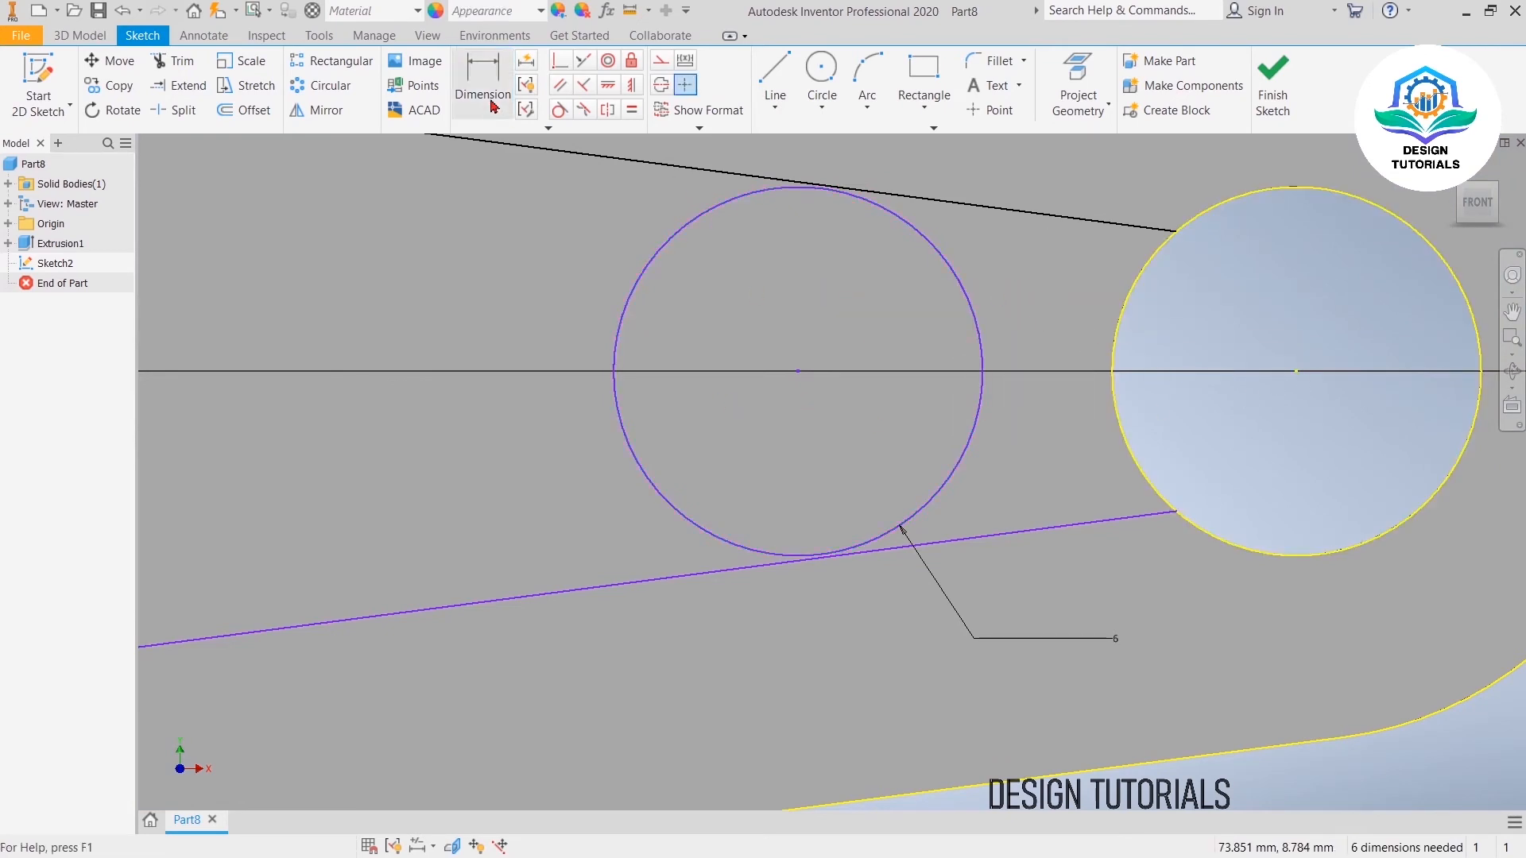
# Step: Dimension the gap between the facing edges of the small hole and the new circle and set it to 8 mm
pyautogui.press('d')
pyautogui.click(1114, 372)
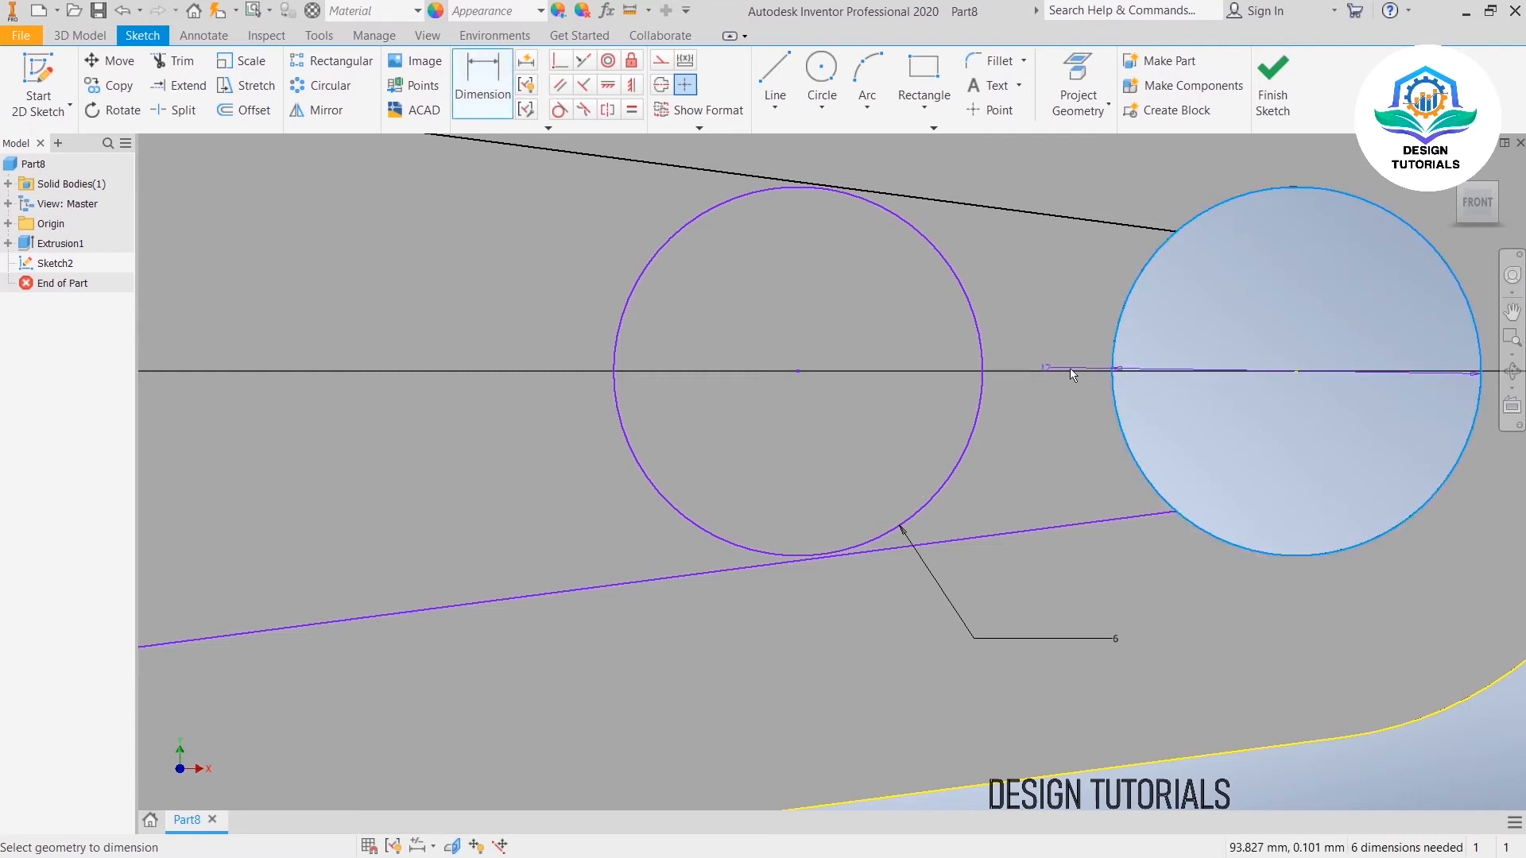
pyautogui.click(988, 366)
pyautogui.click(1025, 271)
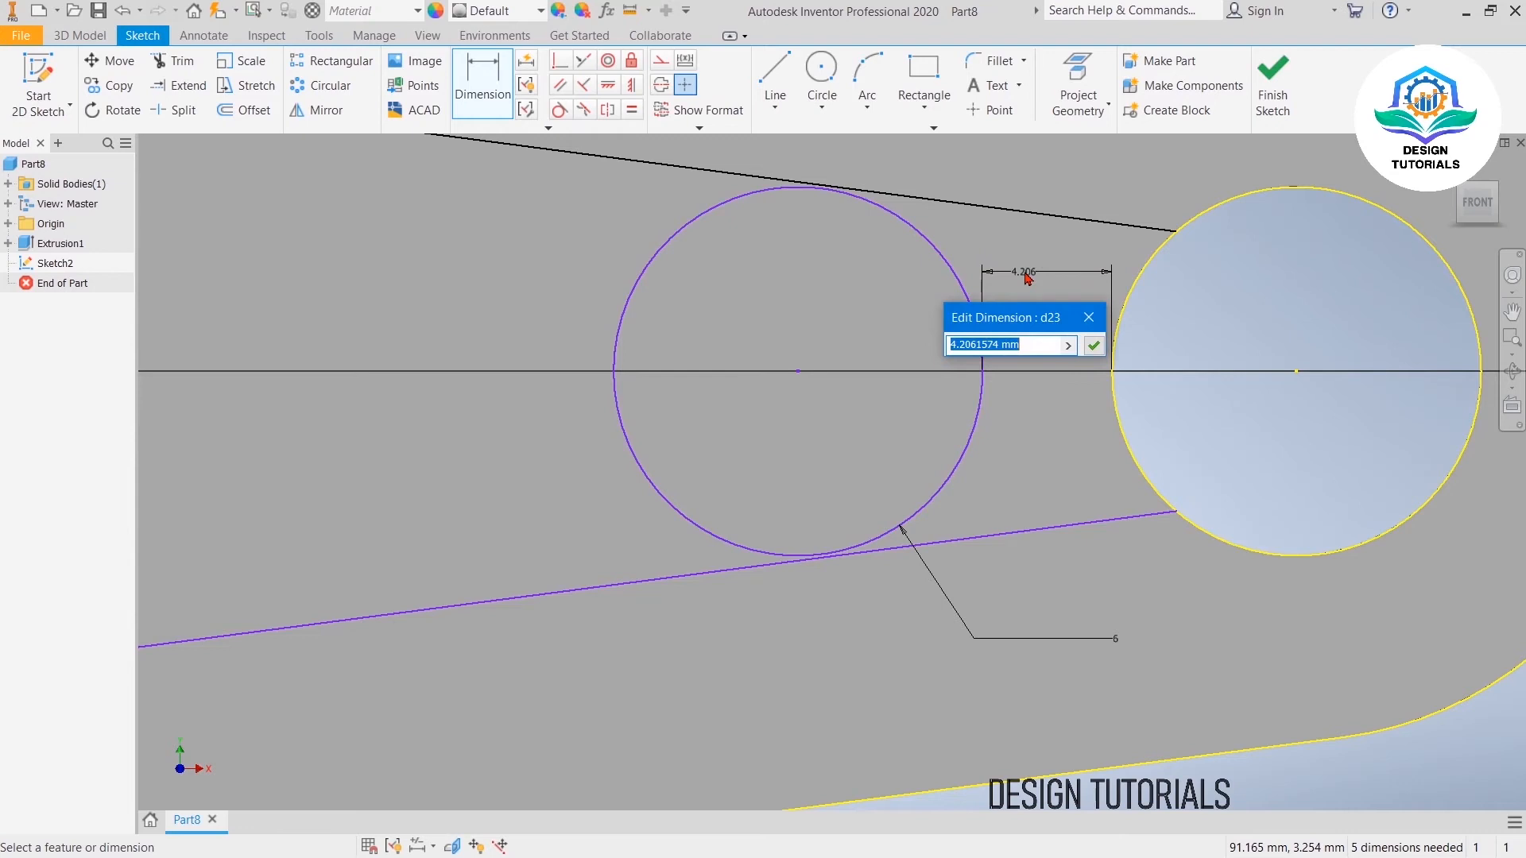
pyautogui.press('Return')
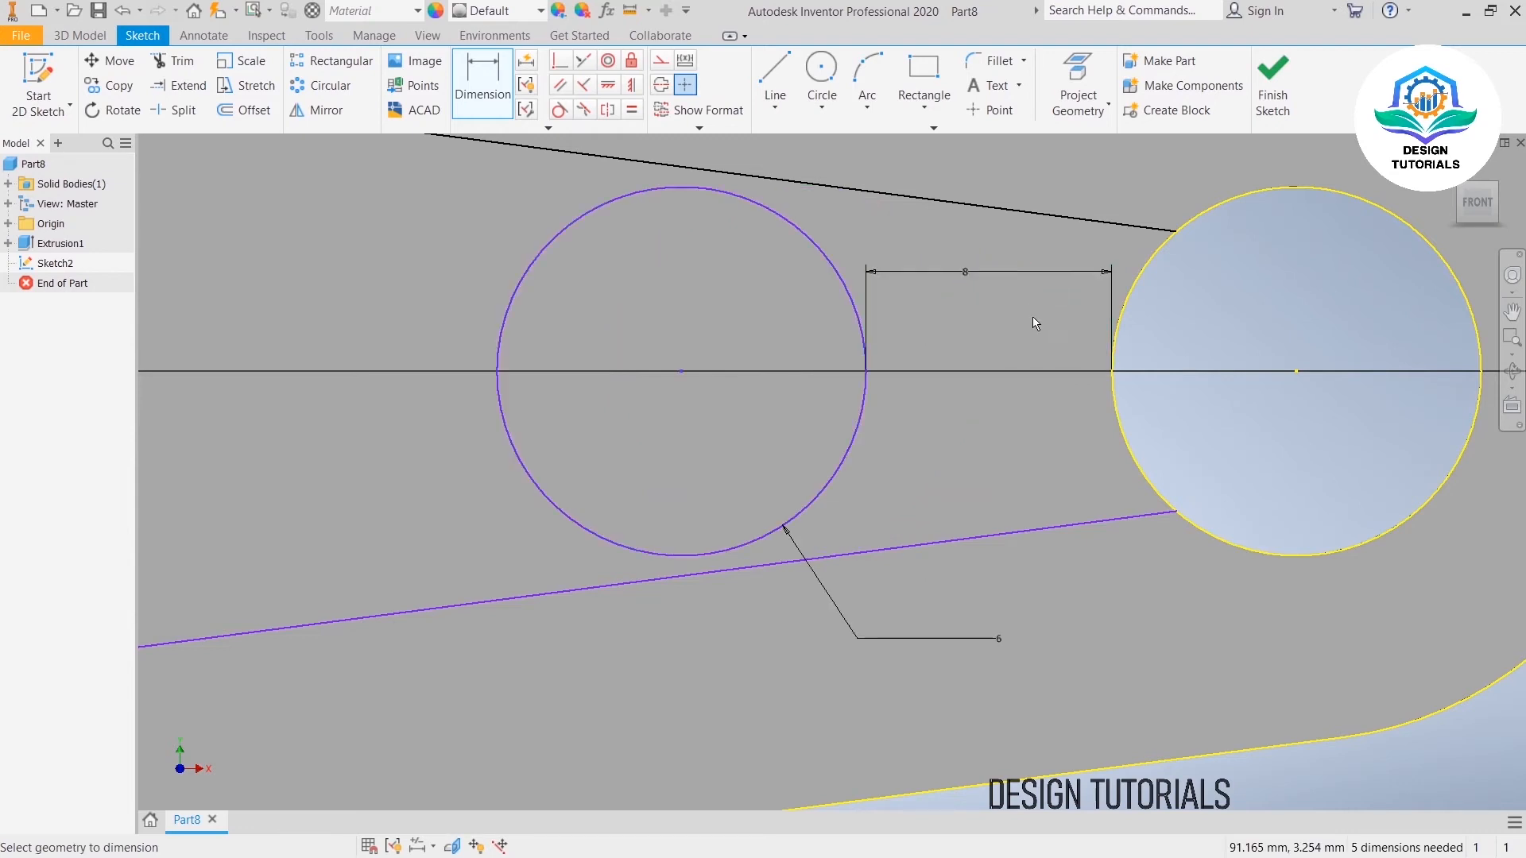
pyautogui.scroll(-6, 1056, 317)
pyautogui.moveTo(904, 306); pyautogui.dragTo(904, 377, button='middle')
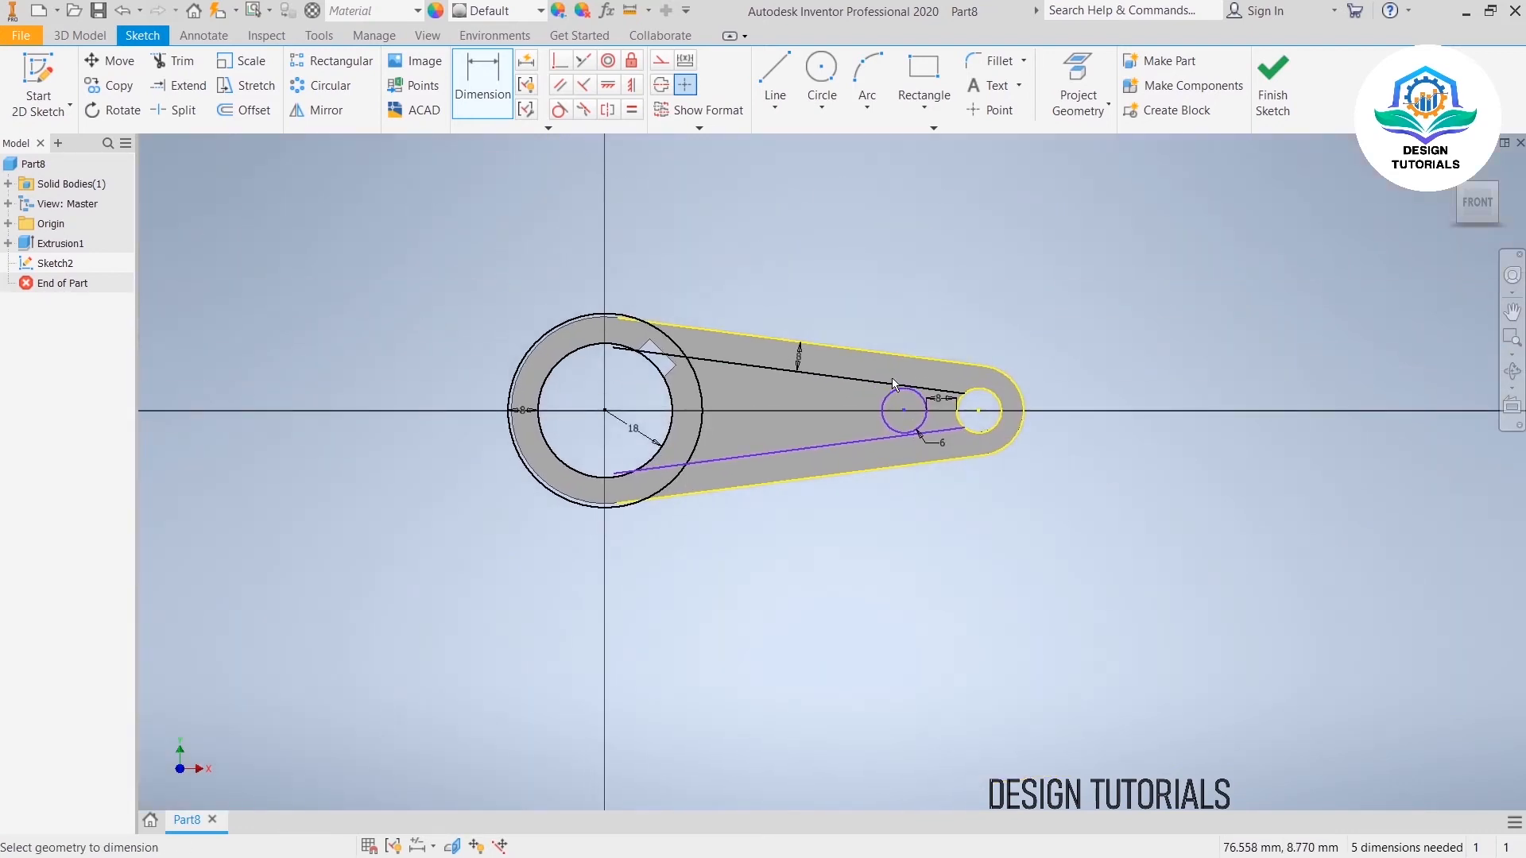
pyautogui.scroll(3, 889, 379)
pyautogui.rightClick(849, 279)
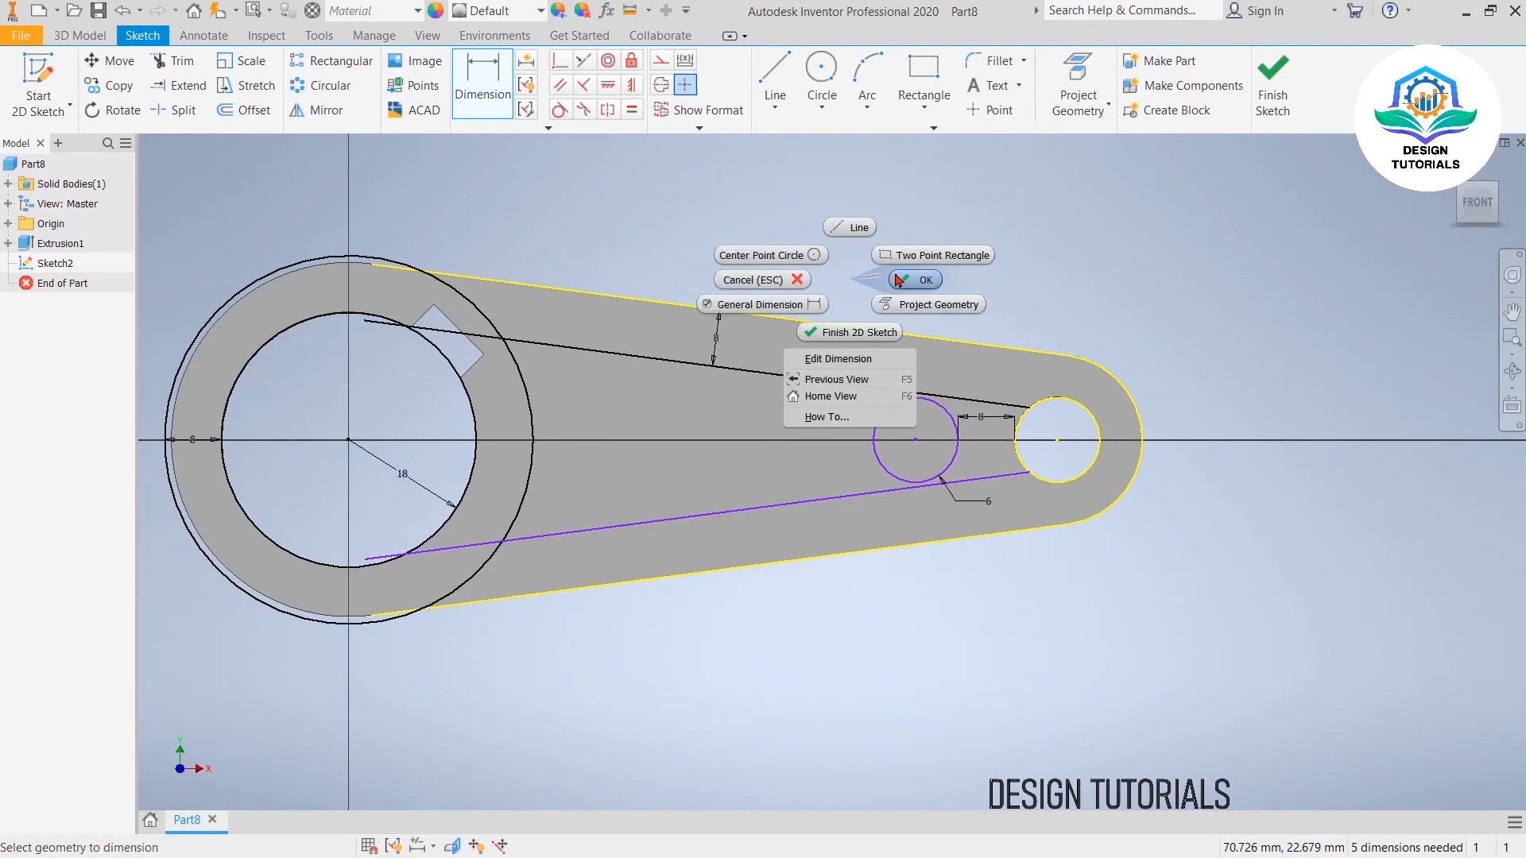
pyautogui.click(898, 280)
# Step: Make the upper and lower inner lines tangent to the 6 mm radius circle
pyautogui.click(560, 109)
pyautogui.click(818, 380)
pyautogui.click(893, 407)
pyautogui.click(876, 492)
pyautogui.click(899, 476)
pyautogui.rightClick(986, 288)
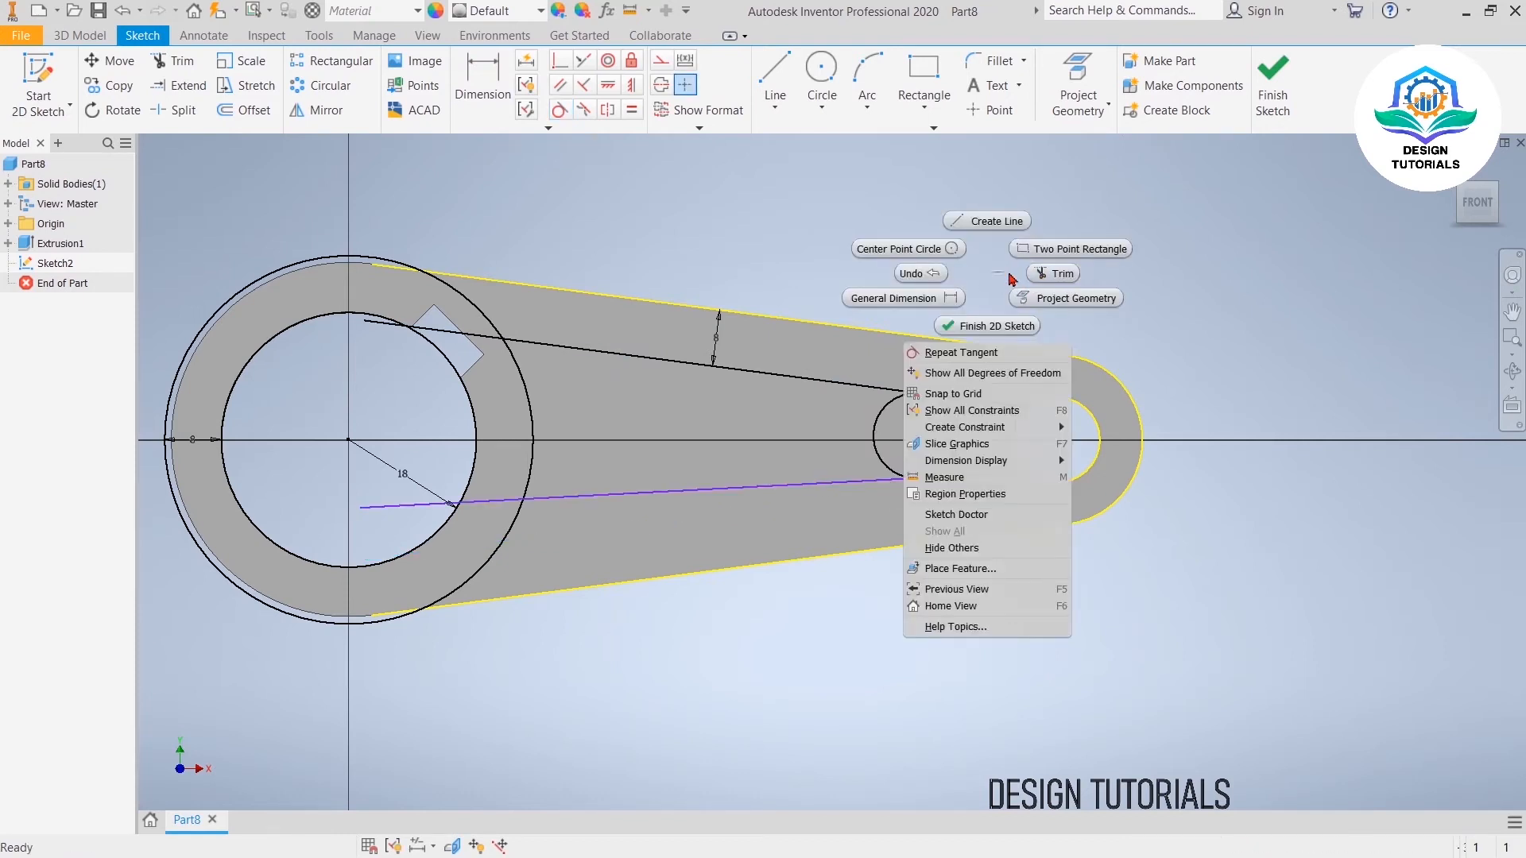
pyautogui.click(988, 280)
pyautogui.moveTo(851, 236); pyautogui.dragTo(889, 236, button='middle')
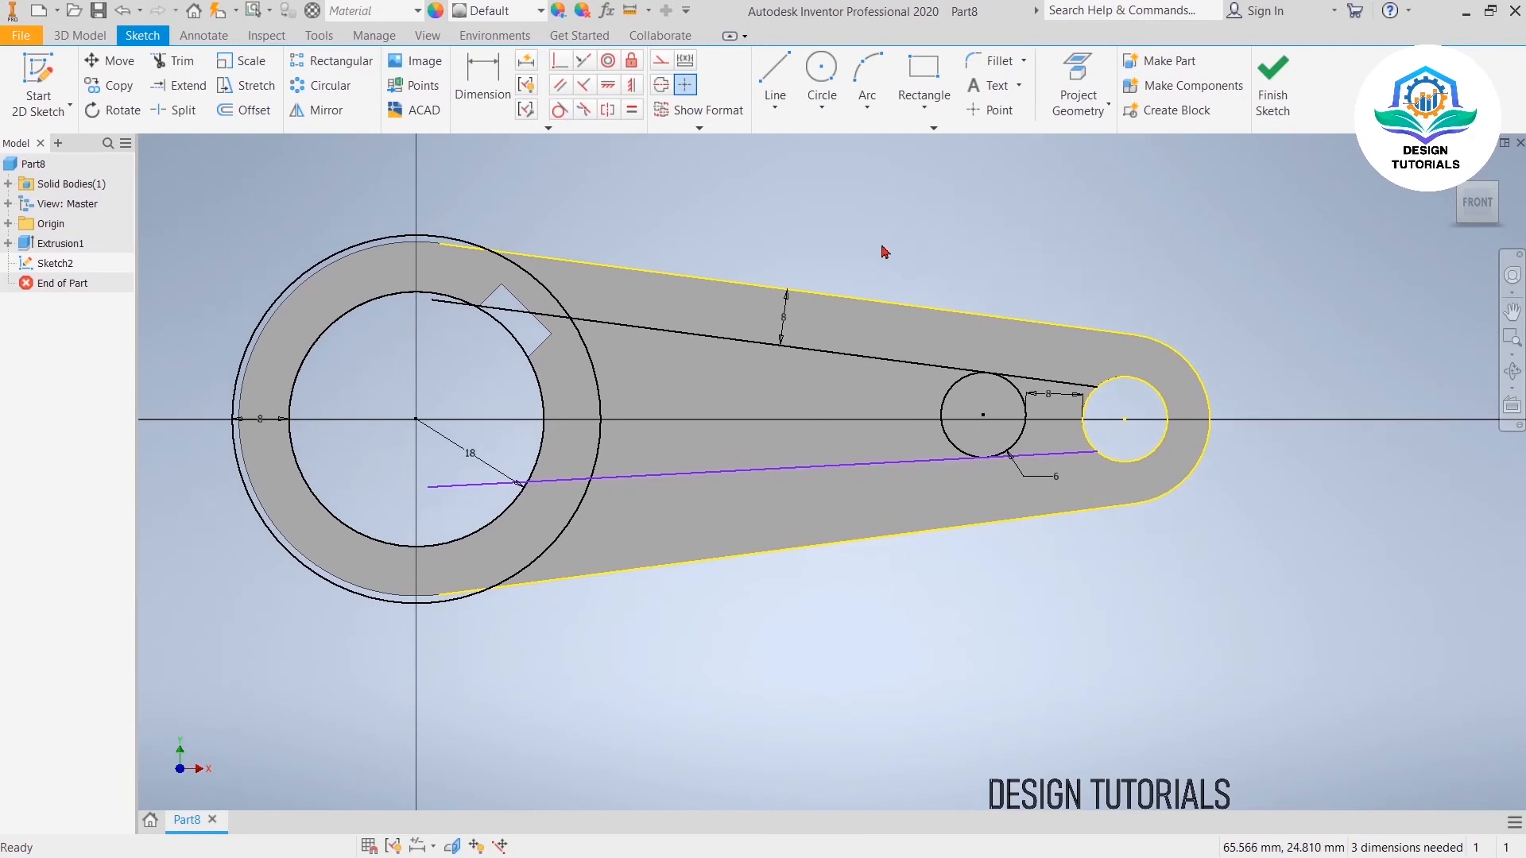
pyautogui.press('d')
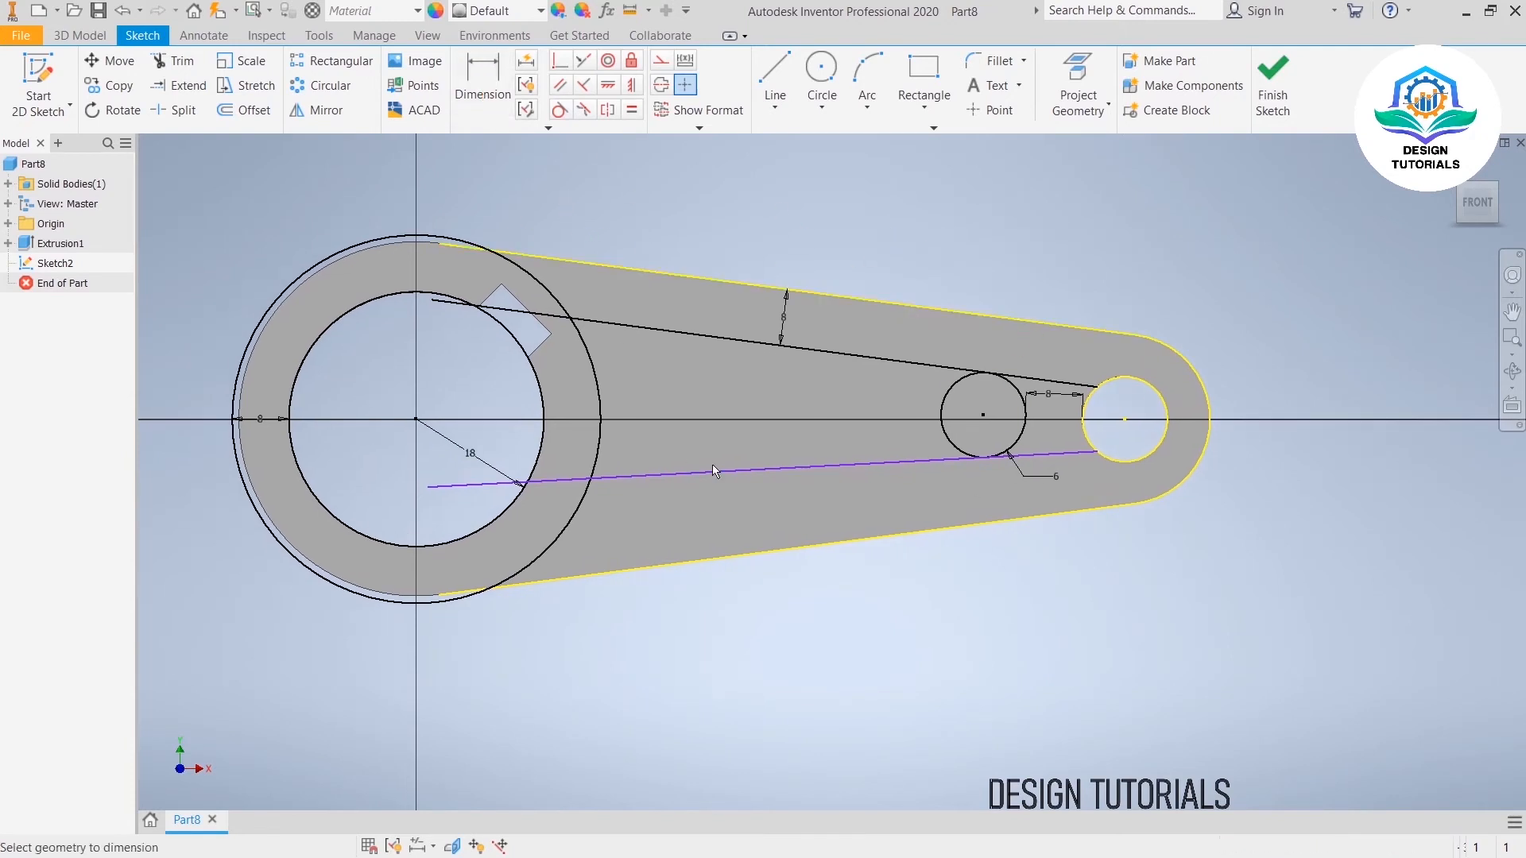
pyautogui.rightClick(906, 260)
pyautogui.click(811, 255)
# Step: Trim the ends of both inner lines that extend past the 6 mm radius circle toward the small hole
pyautogui.click(175, 61)
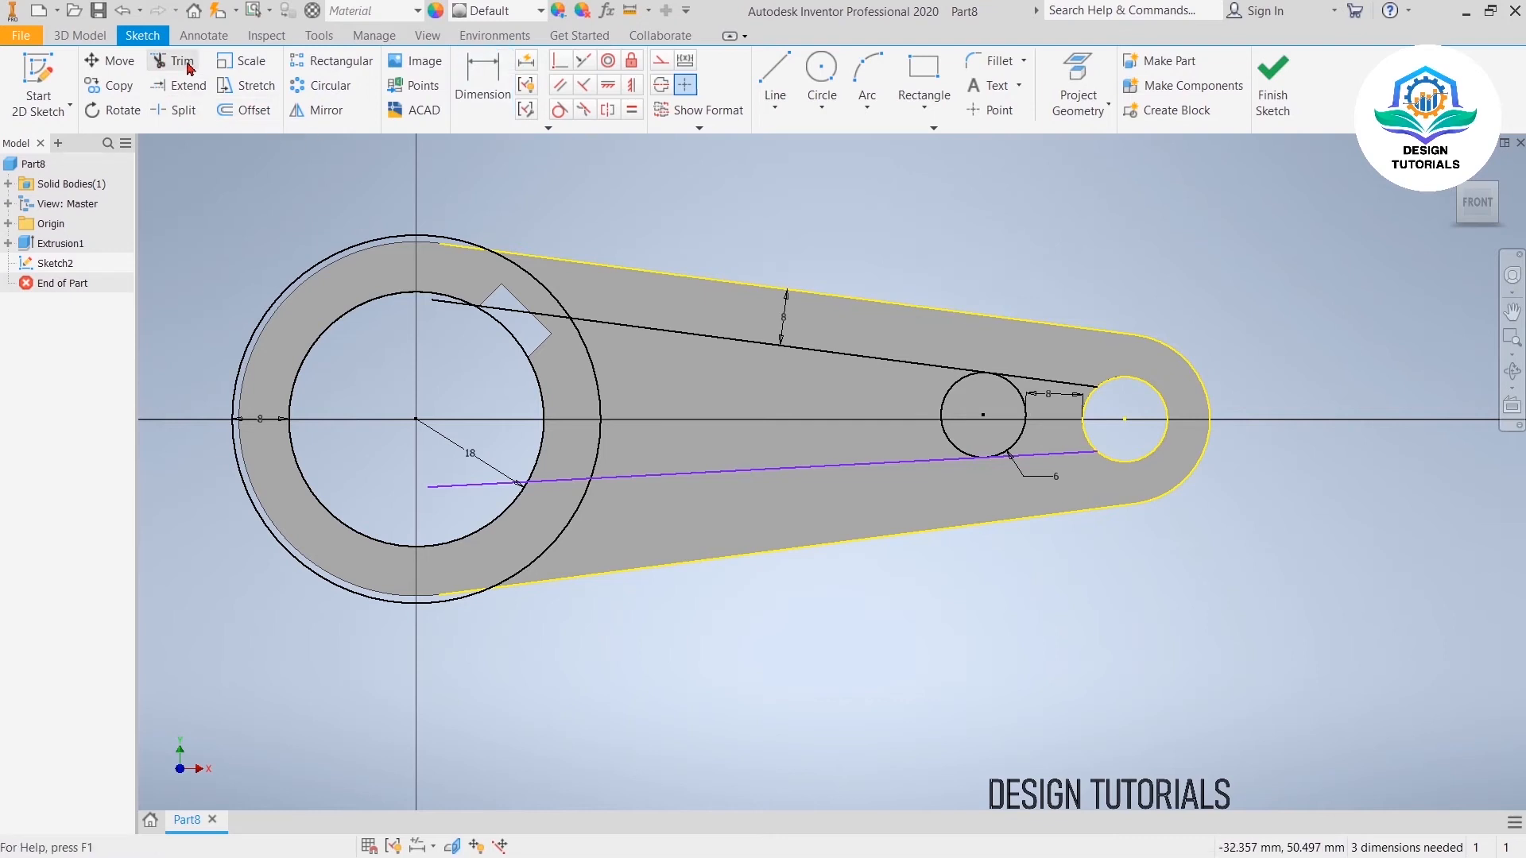
pyautogui.click(1069, 454)
pyautogui.click(1063, 382)
pyautogui.press('Escape')
pyautogui.rightClick(1074, 277)
pyautogui.press('Escape')
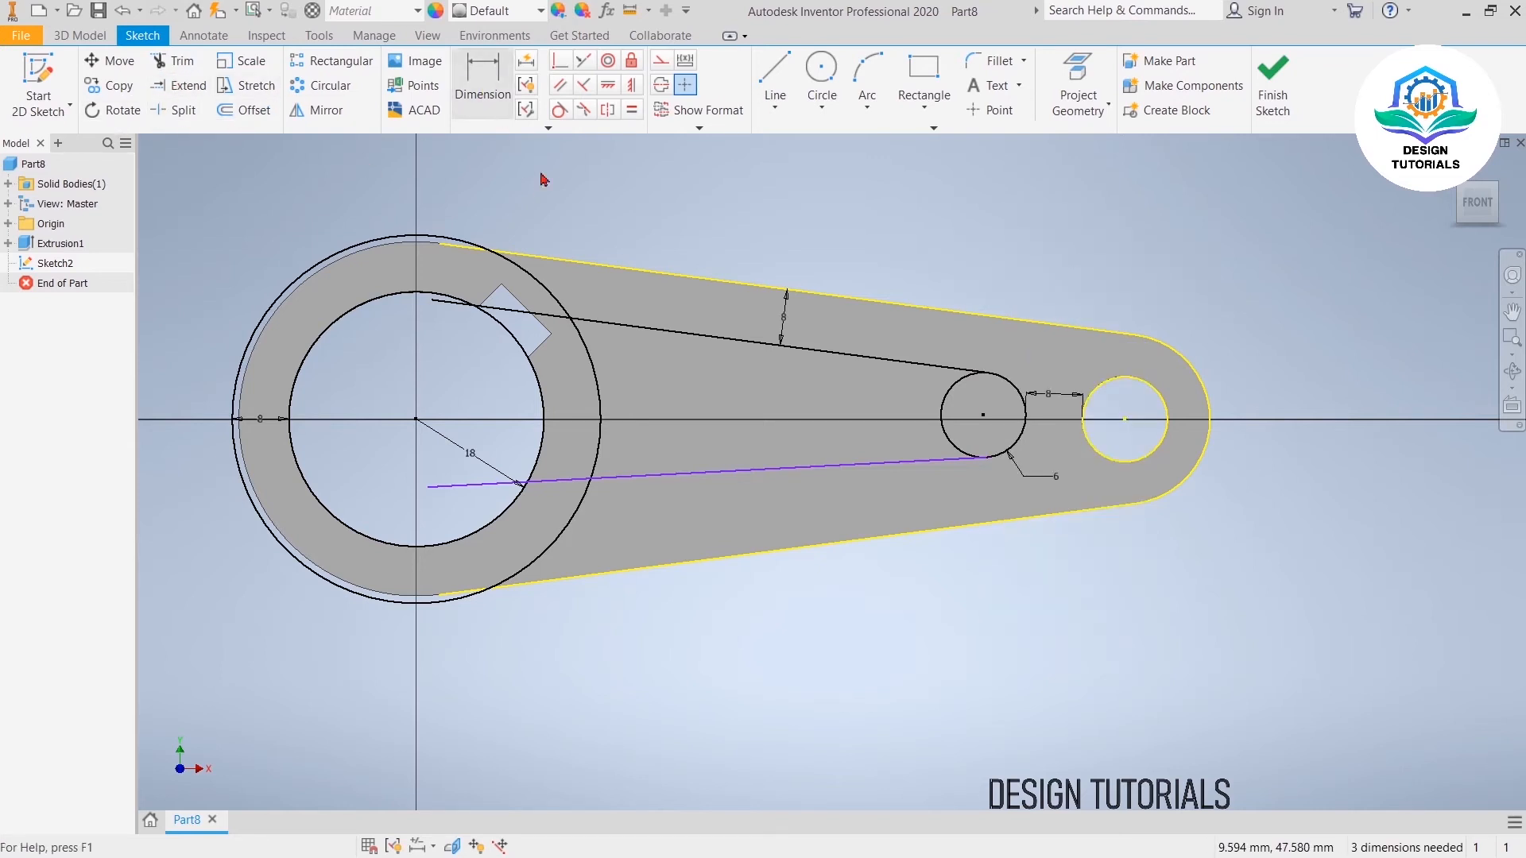
pyautogui.click(875, 544)
pyautogui.click(855, 468)
pyautogui.click(861, 496)
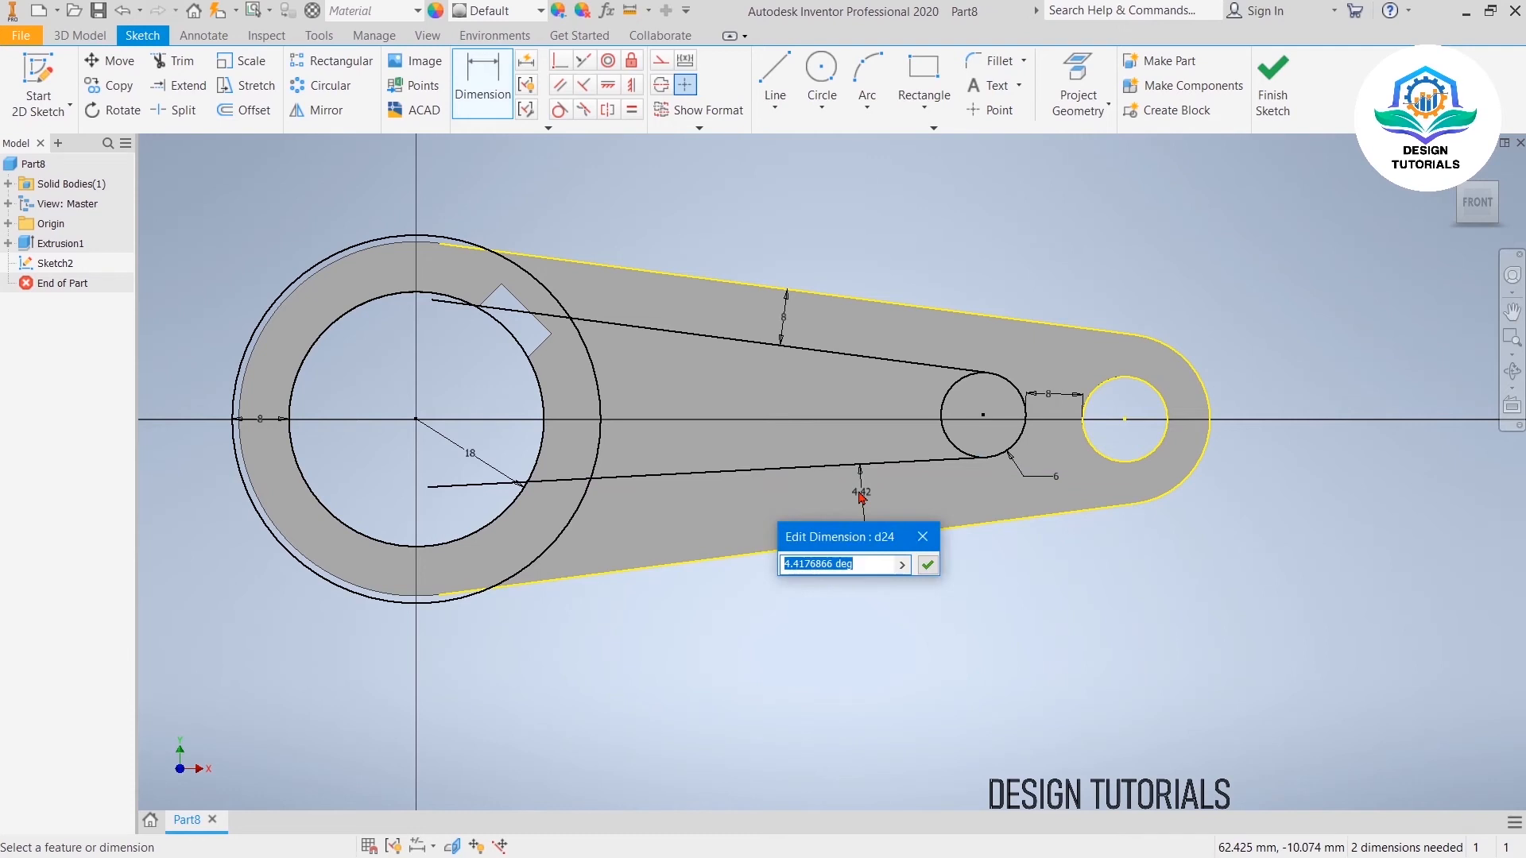
pyautogui.click(922, 536)
pyautogui.click(861, 488)
pyautogui.rightClick(860, 488)
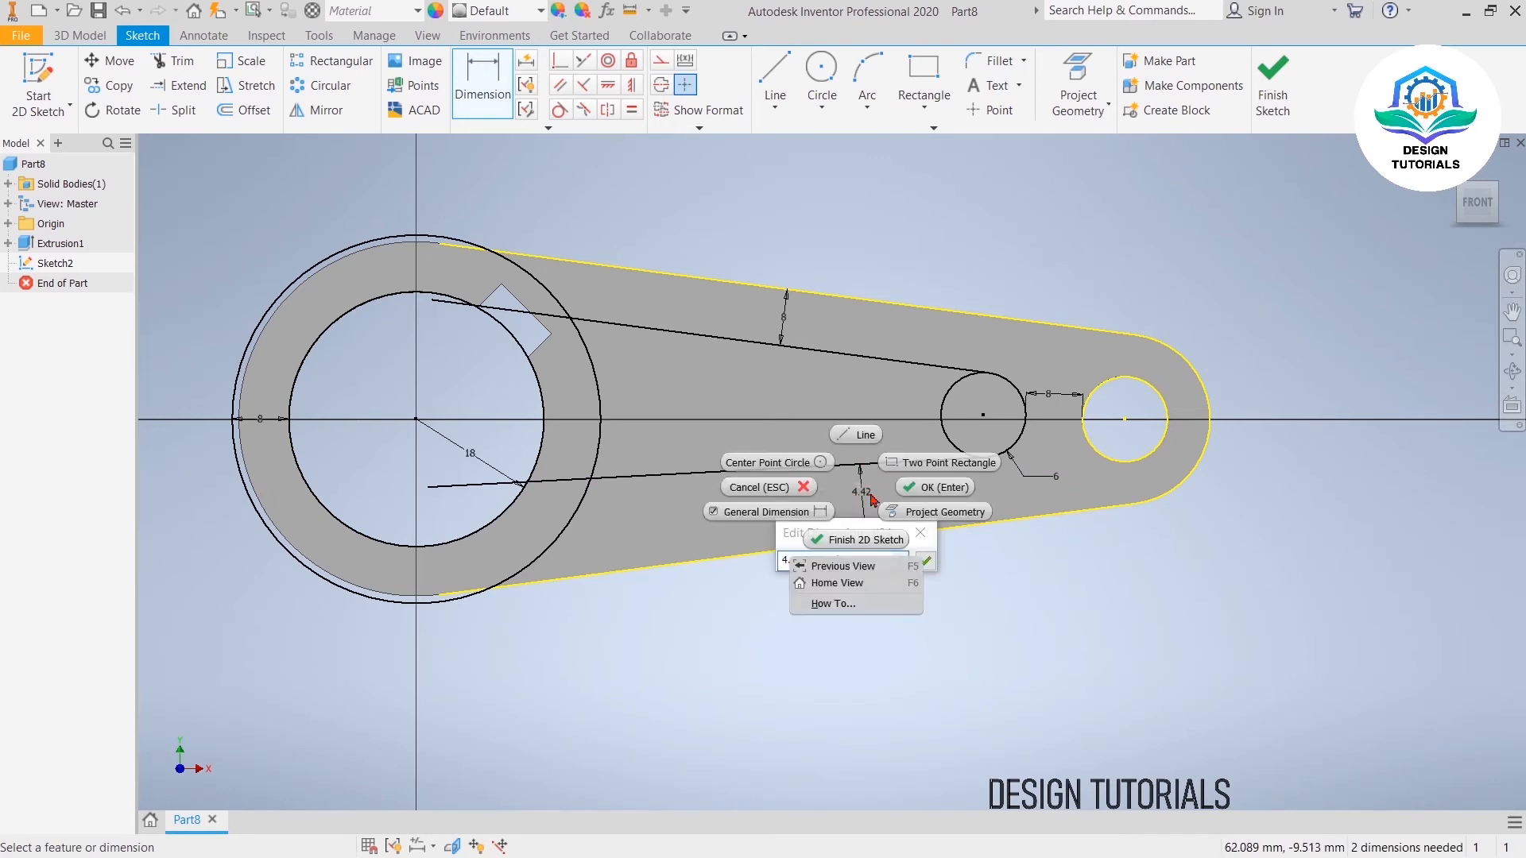
pyautogui.click(805, 489)
pyautogui.rightClick(873, 503)
pyautogui.click(862, 491)
pyautogui.click(862, 491)
pyautogui.rightClick(861, 492)
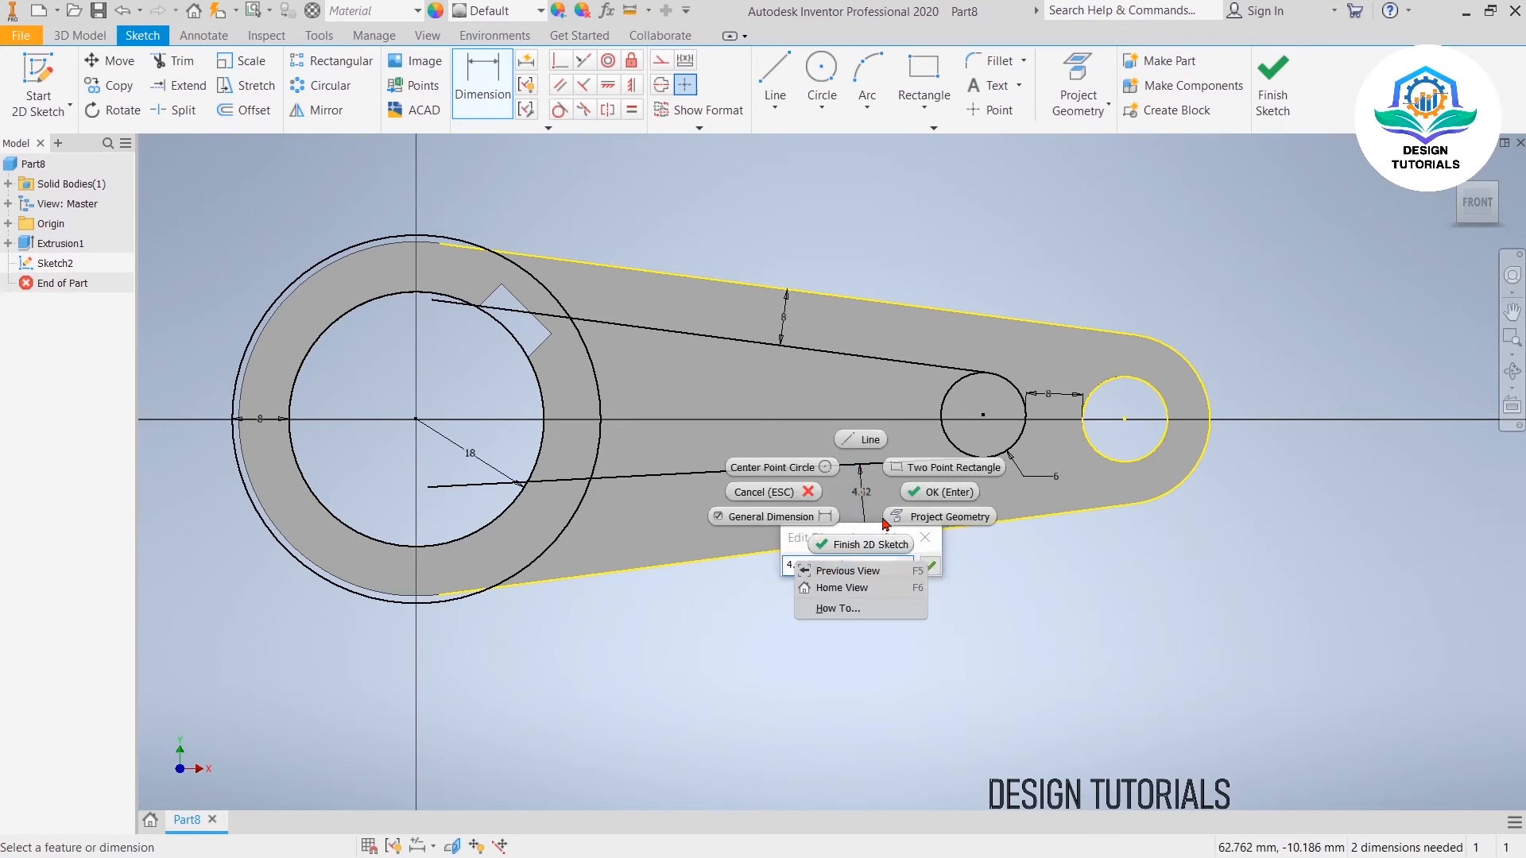
pyautogui.click(803, 492)
pyautogui.click(861, 496)
pyautogui.rightClick(861, 496)
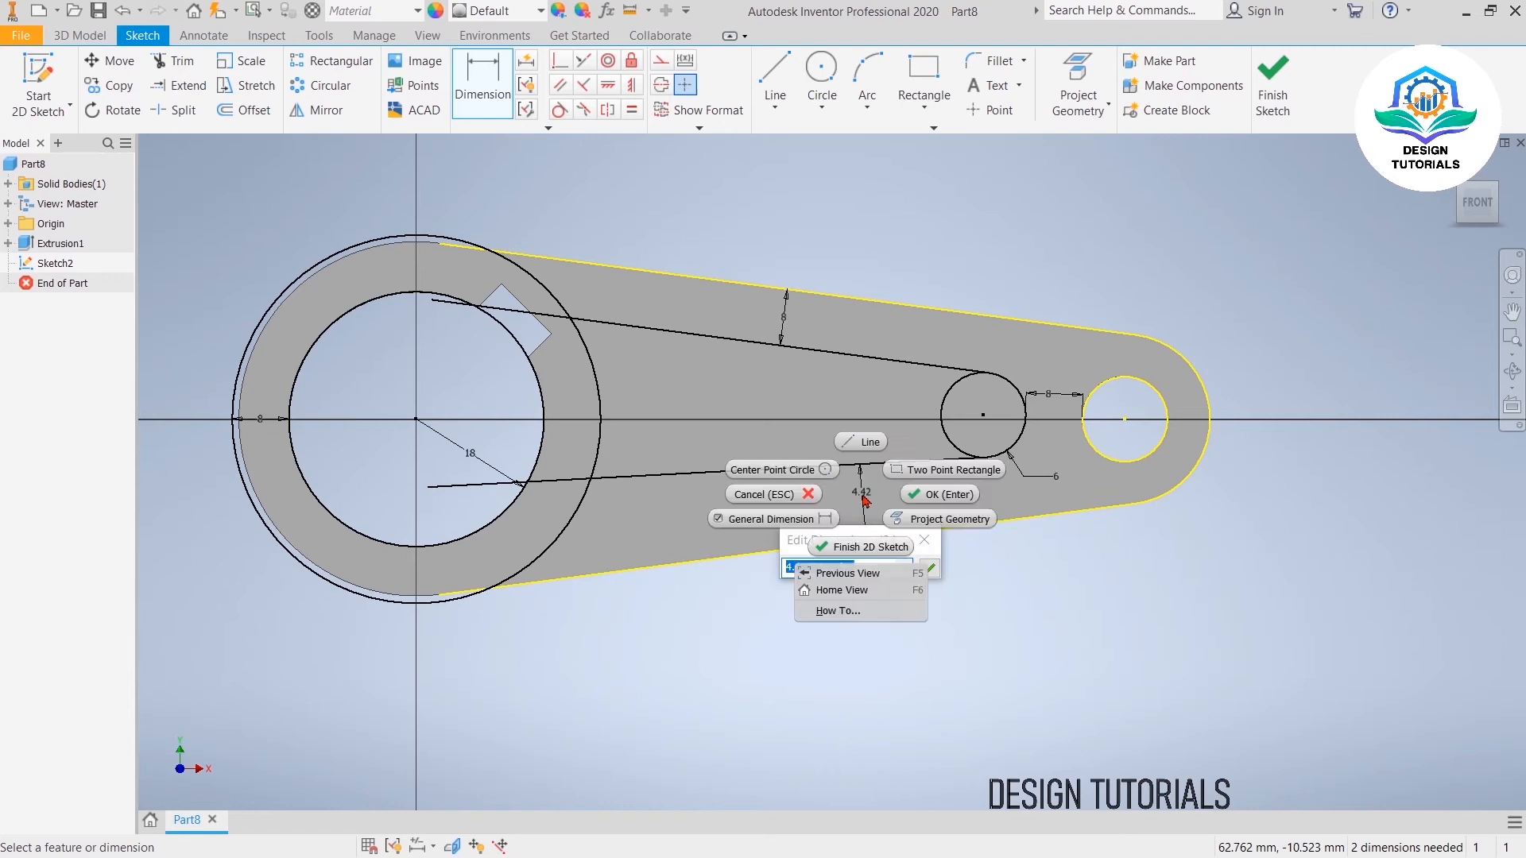
pyautogui.click(871, 496)
pyautogui.click(928, 565)
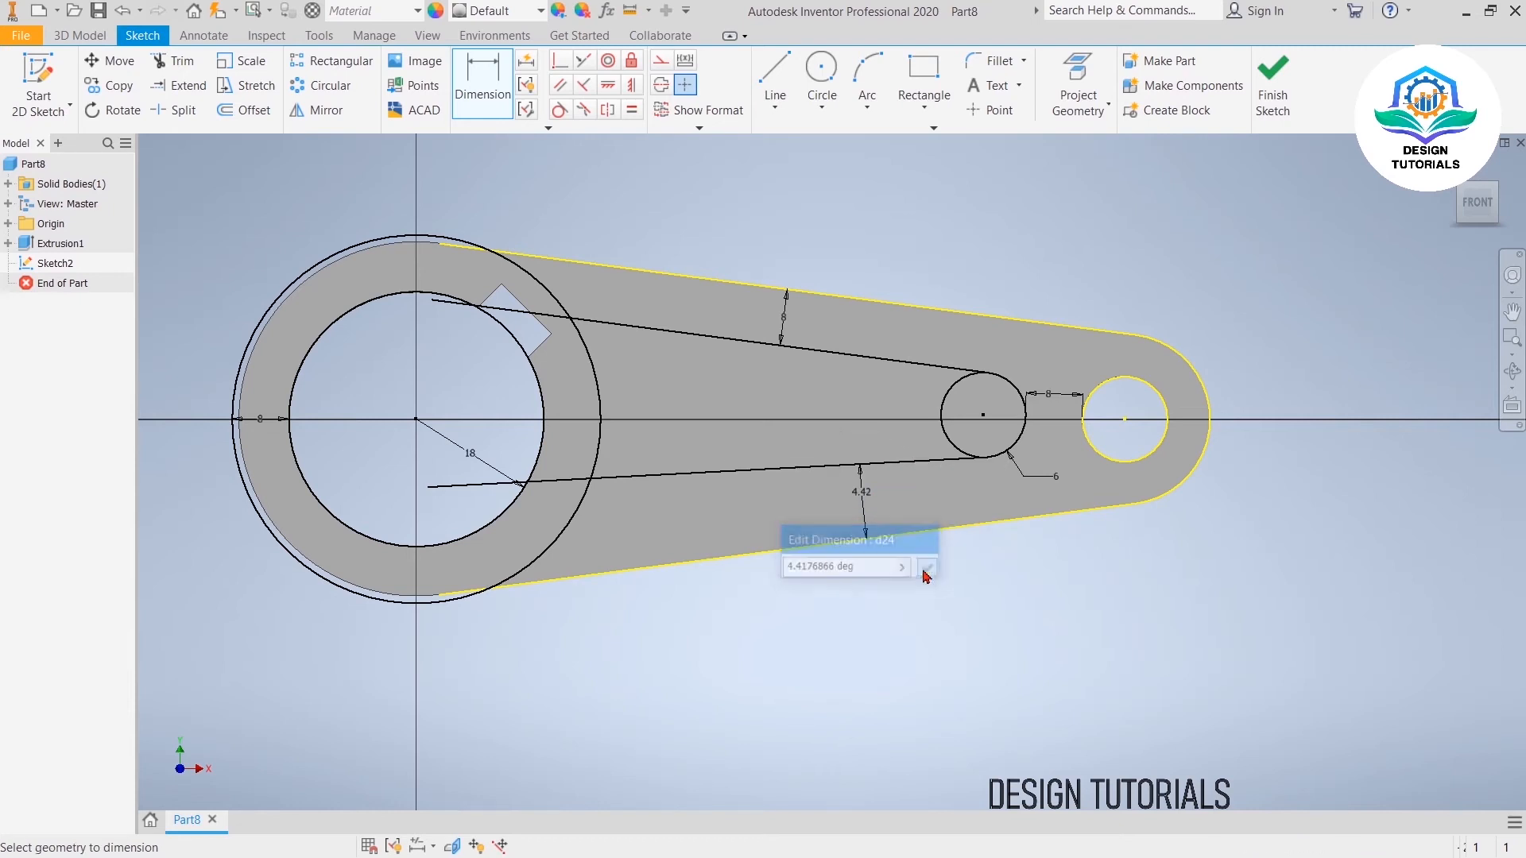
pyautogui.rightClick(866, 498)
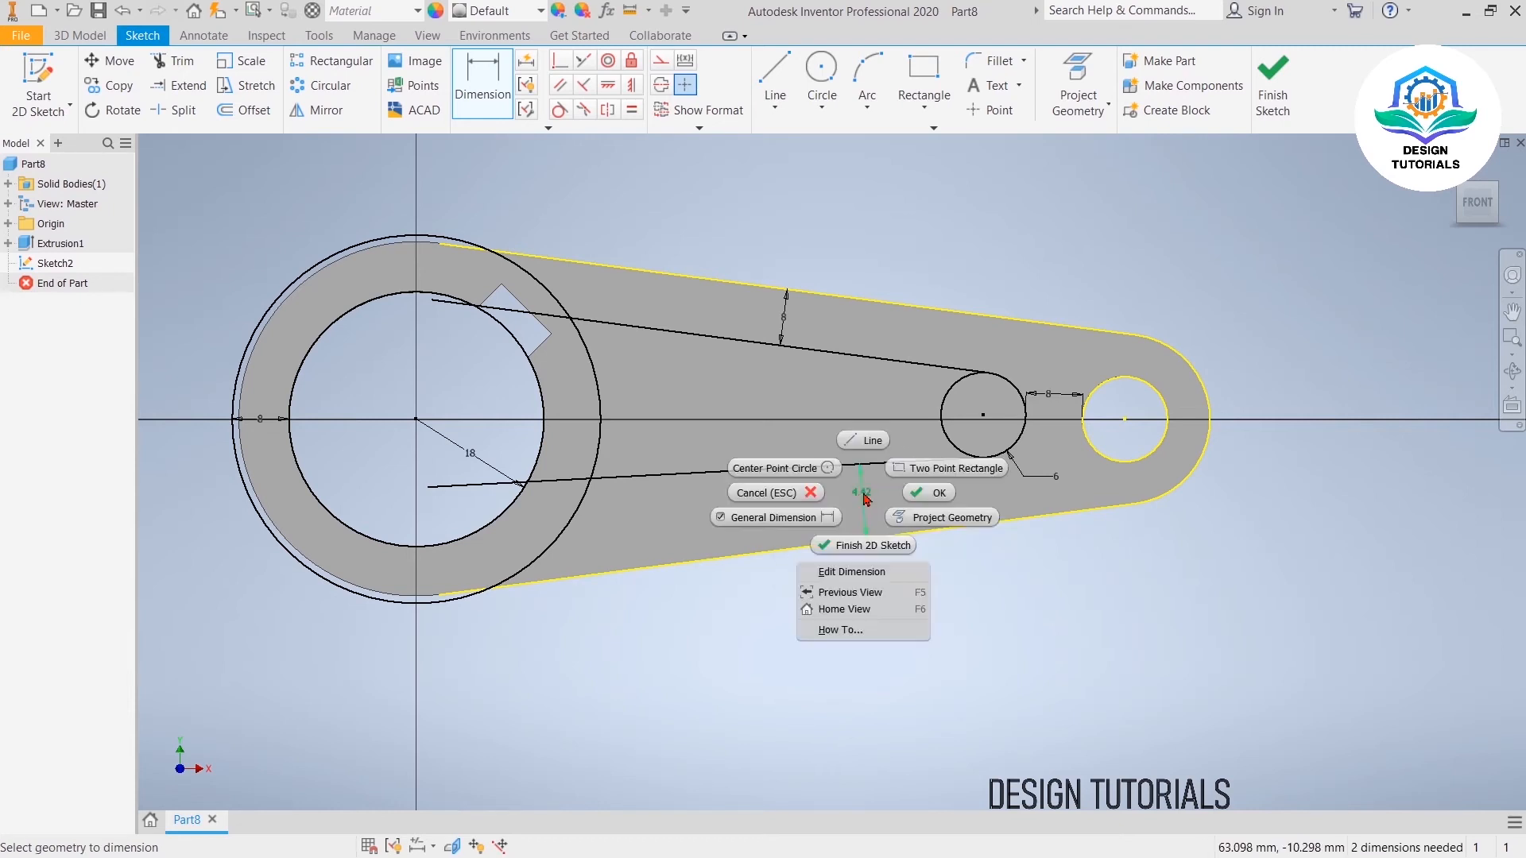
pyautogui.click(935, 580)
pyautogui.doubleClick(866, 499)
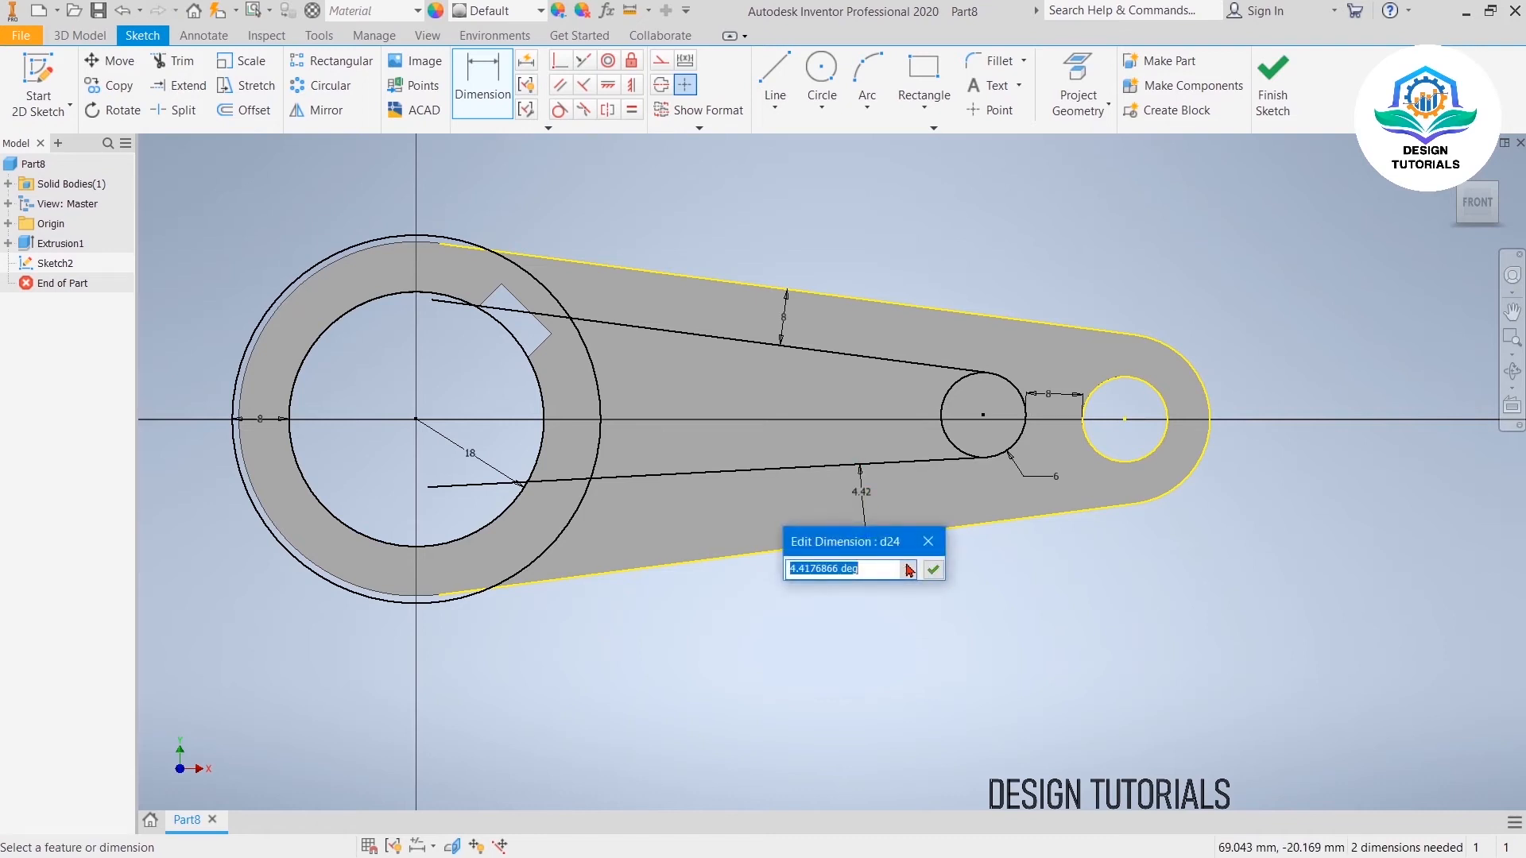
pyautogui.click(927, 542)
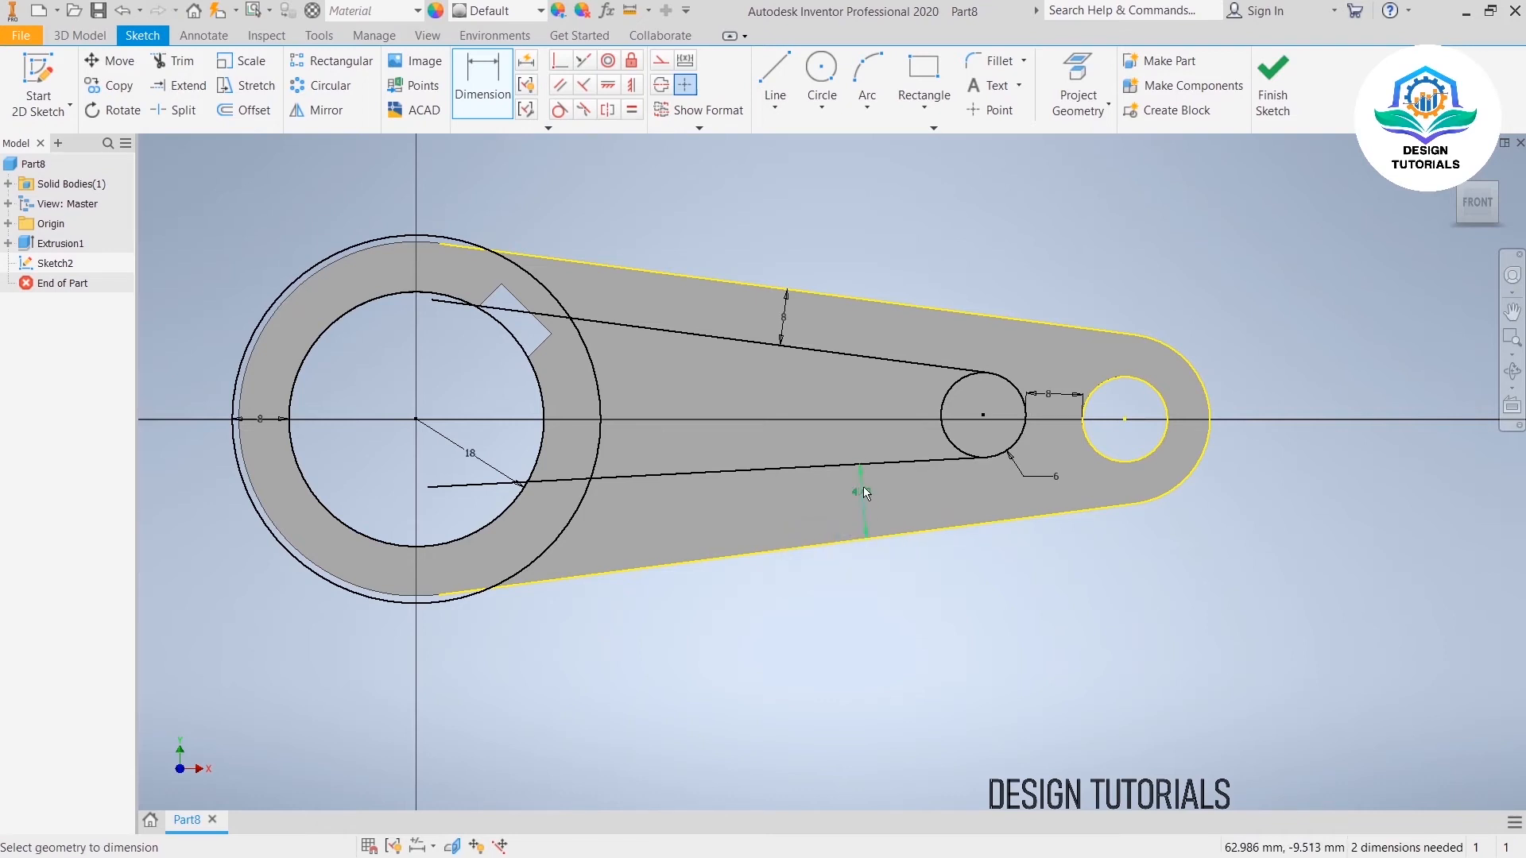
pyautogui.rightClick(866, 493)
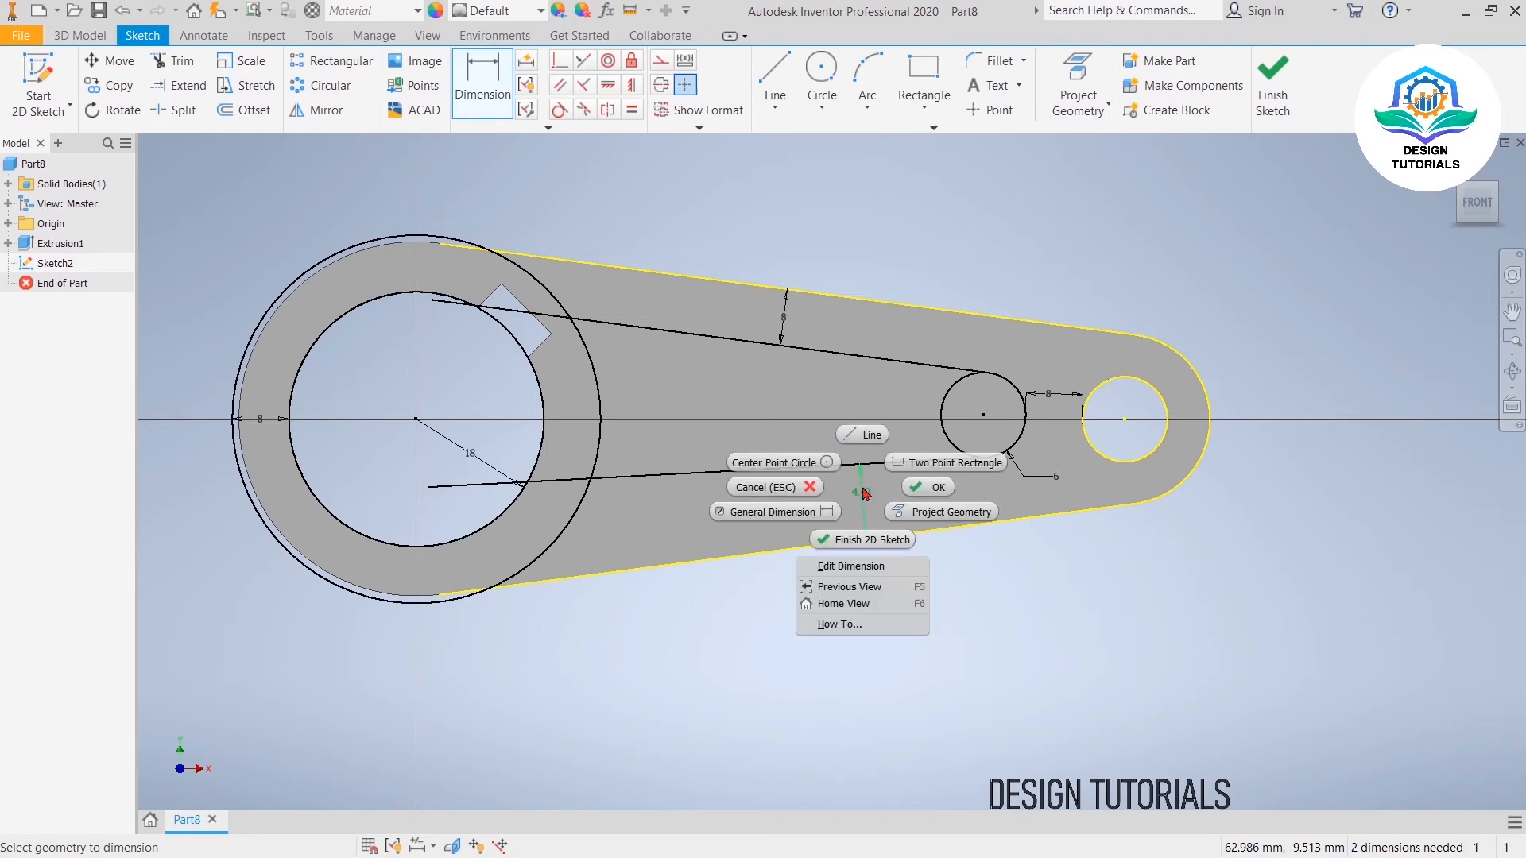
pyautogui.press('Escape')
pyautogui.press('Escape')
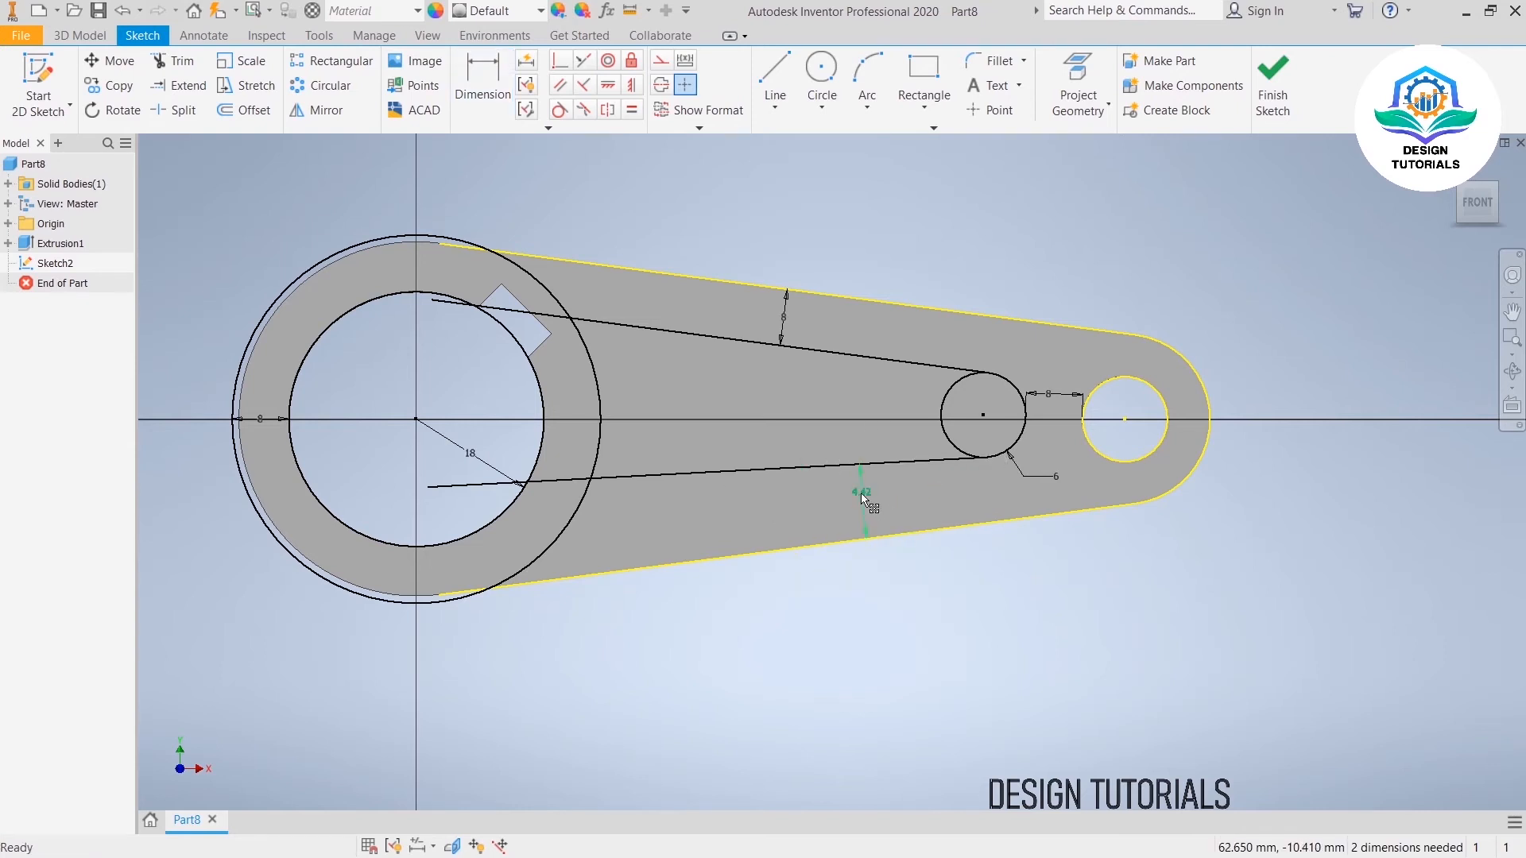
pyautogui.rightClick(860, 493)
pyautogui.press('Escape')
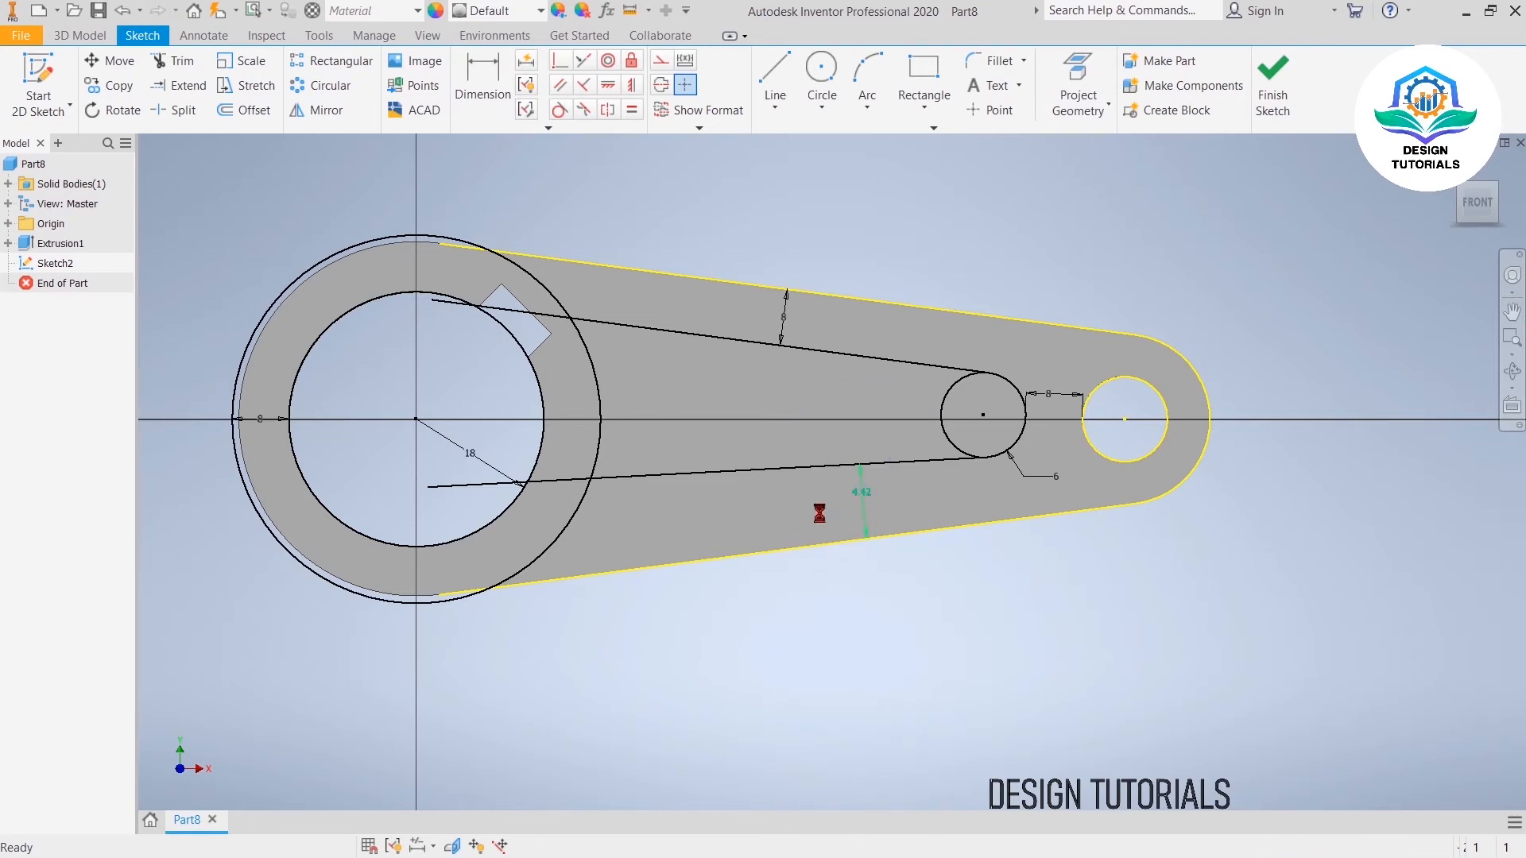
# Step: Trim the far-side arcs of both circles around the large hole and the ends of both inner lines inside the hole
pyautogui.scroll(5, 820, 515)
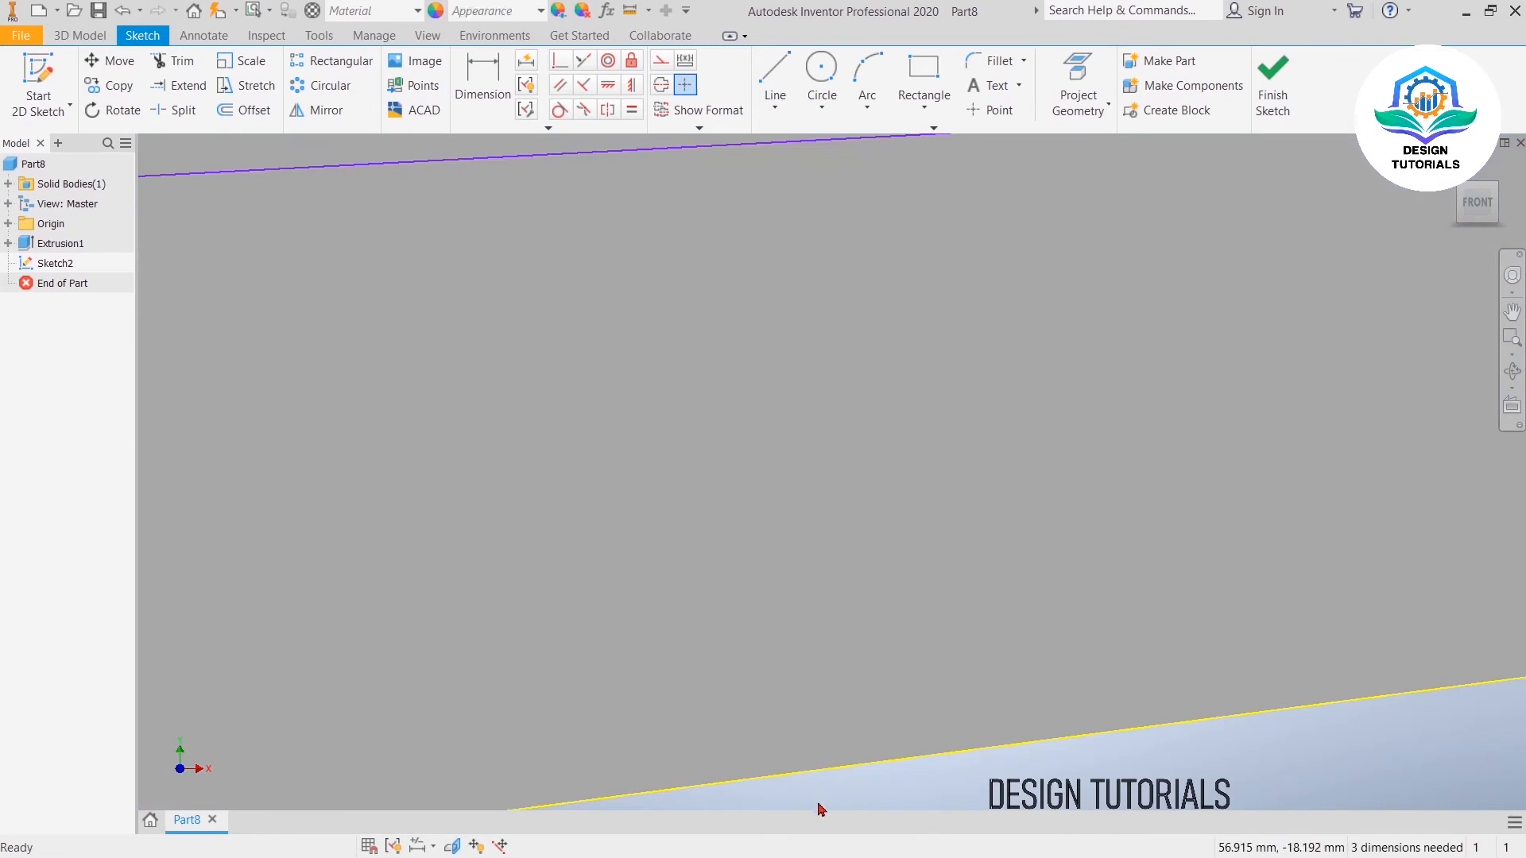
pyautogui.scroll(-5, 747, 588)
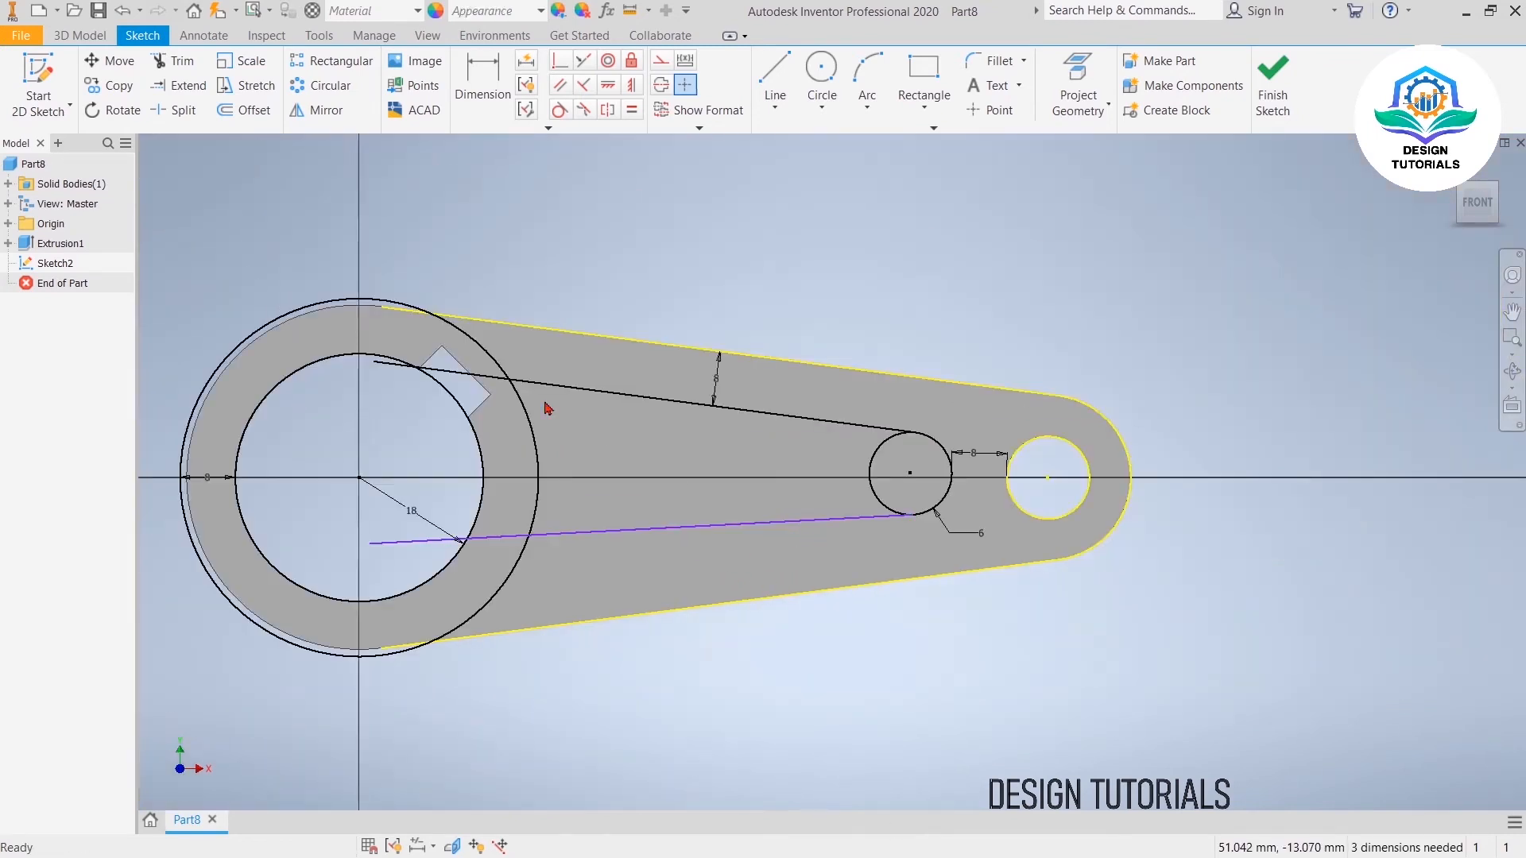
pyautogui.click(167, 62)
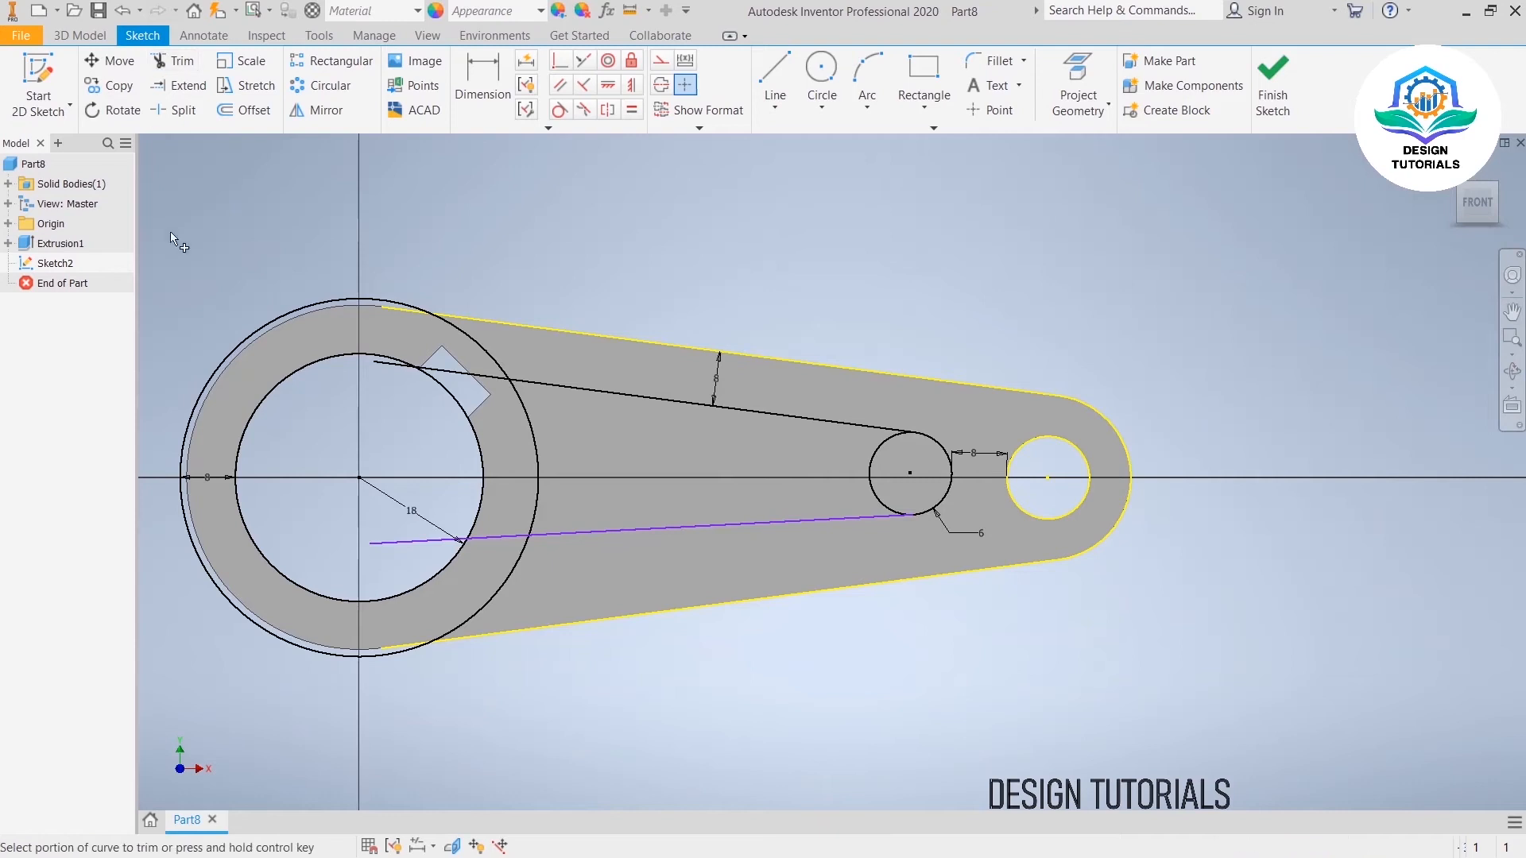
pyautogui.click(229, 359)
pyautogui.click(349, 421)
pyautogui.click(386, 363)
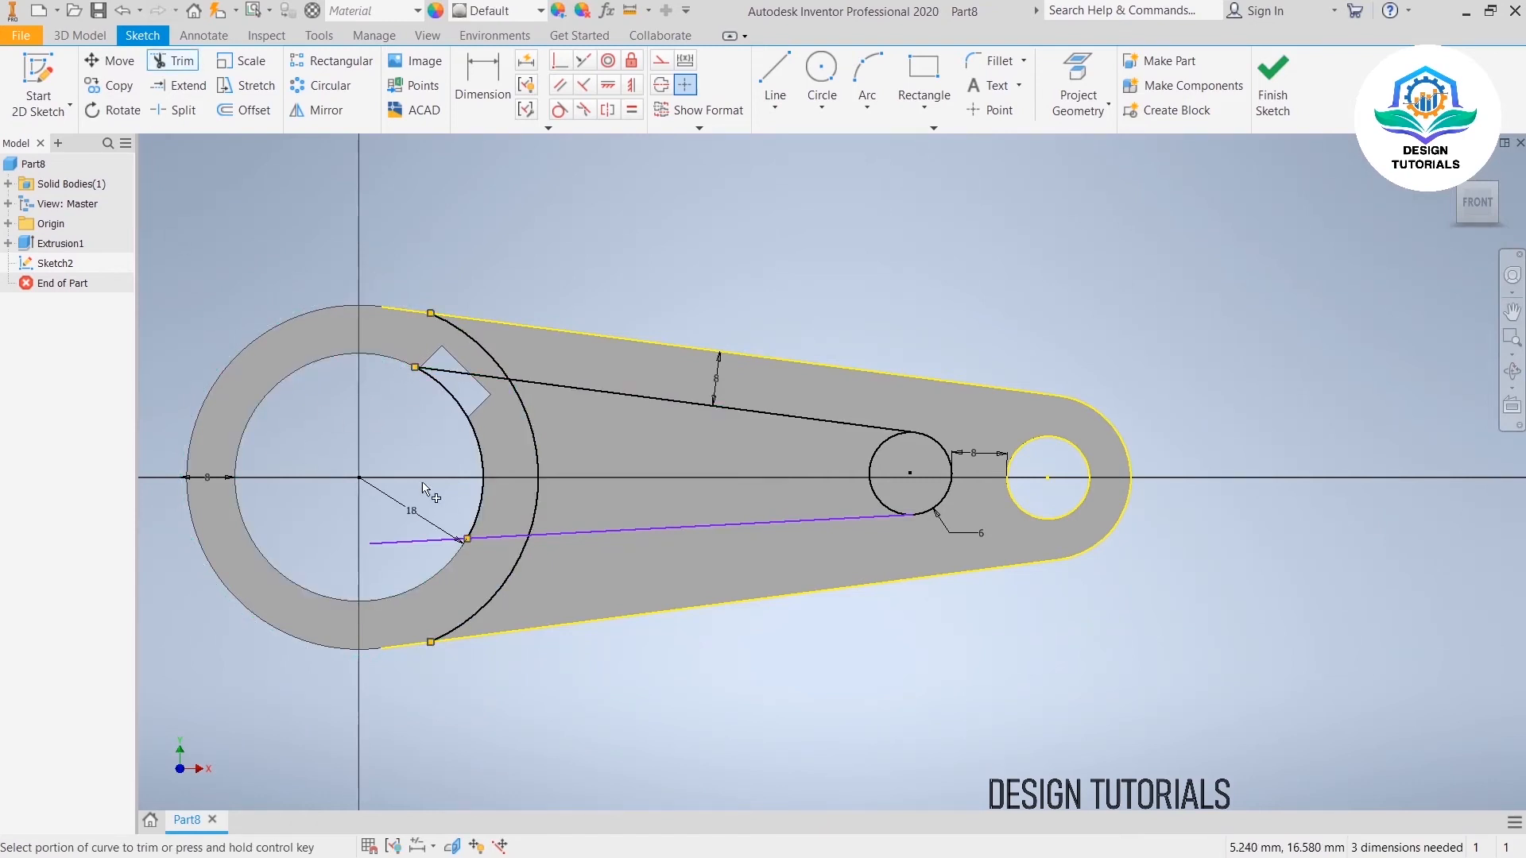
pyautogui.click(422, 547)
# Step: Trim the larger arc's ends beyond the inner lines and the line segments between the two arcs, leaving the pocket's curved end
pyautogui.click(450, 640)
pyautogui.click(469, 340)
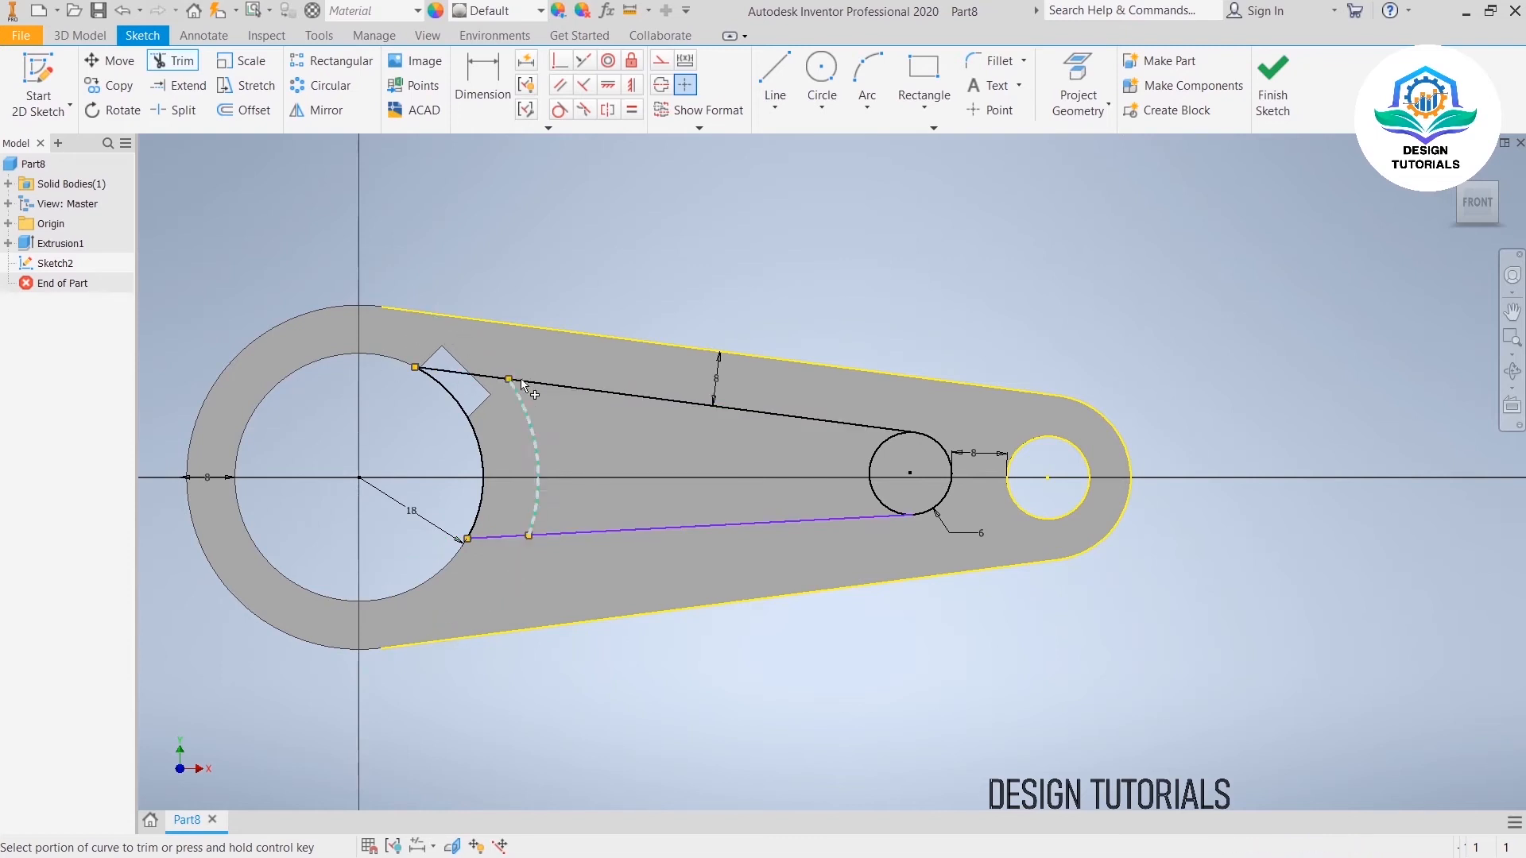
pyautogui.click(465, 373)
pyautogui.click(513, 540)
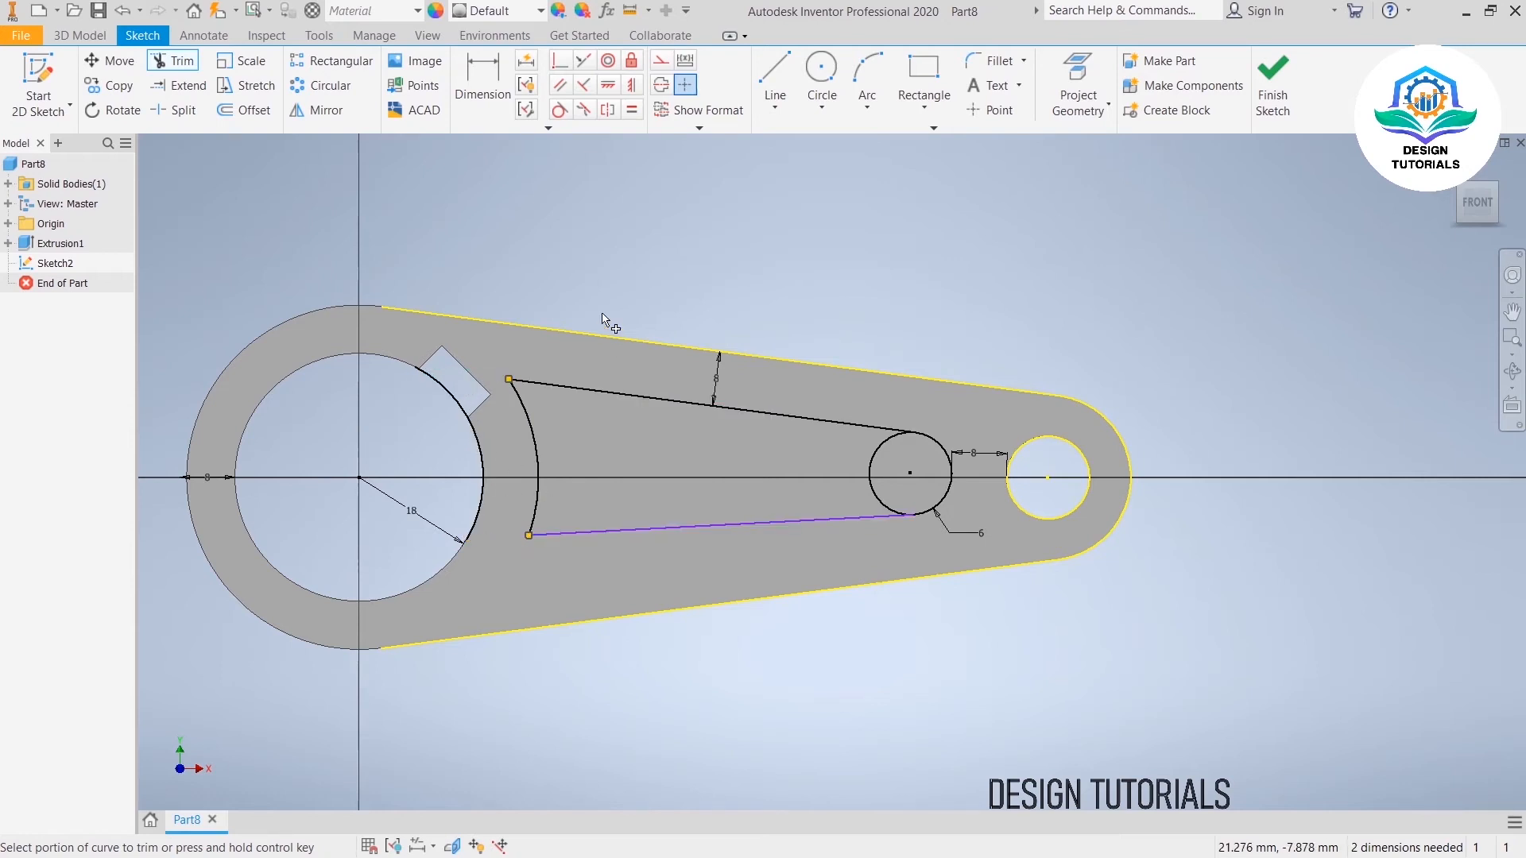
pyautogui.rightClick(681, 242)
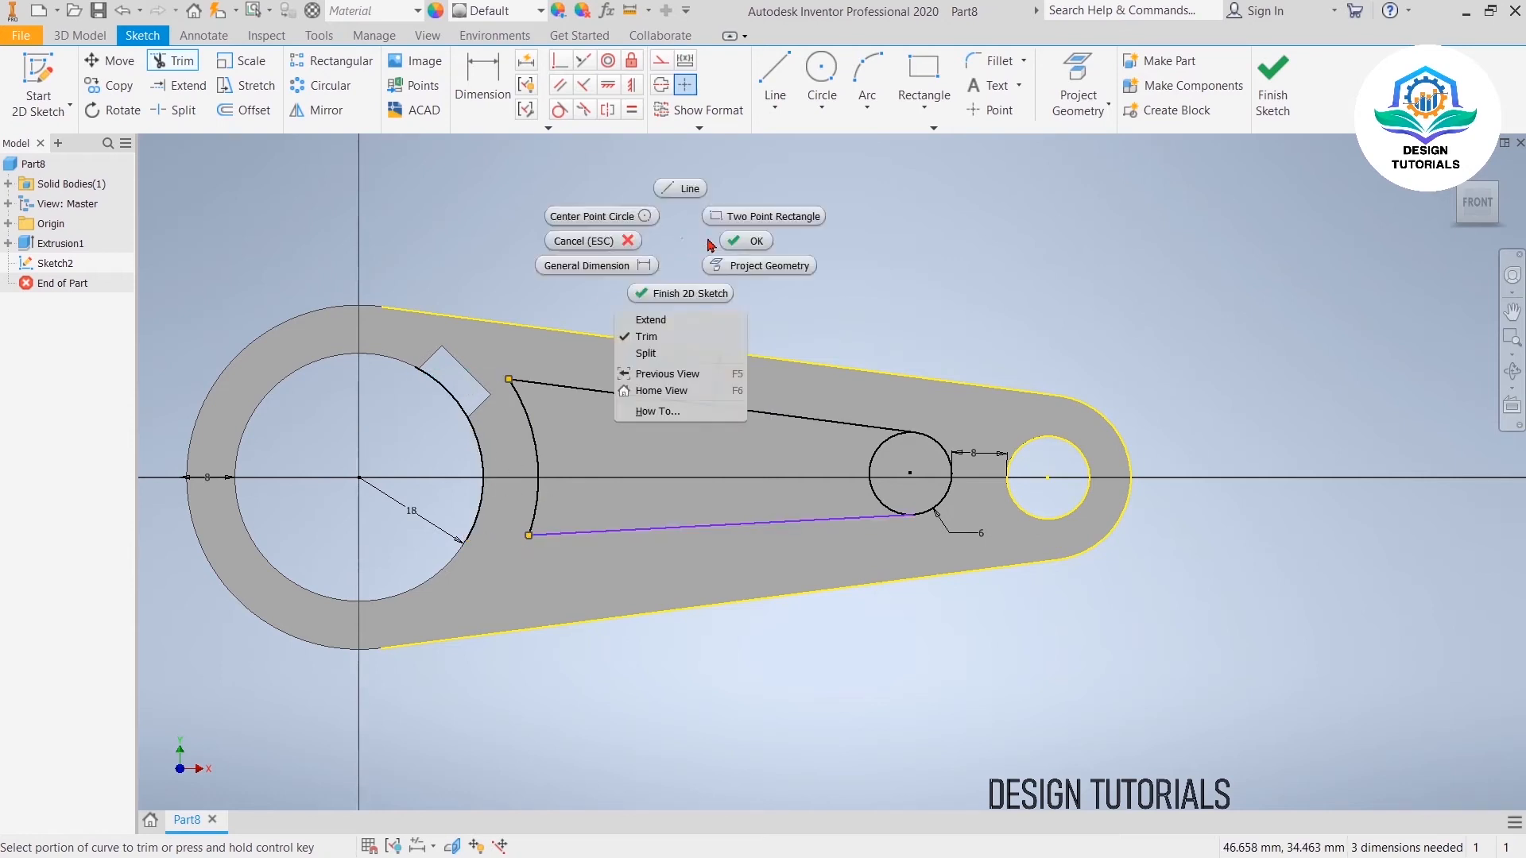
pyautogui.click(755, 246)
# Step: Make the lower inner line parallel to the link's lower edge and convert the arc on the large hole's edge to construction geometry
pyautogui.click(683, 609)
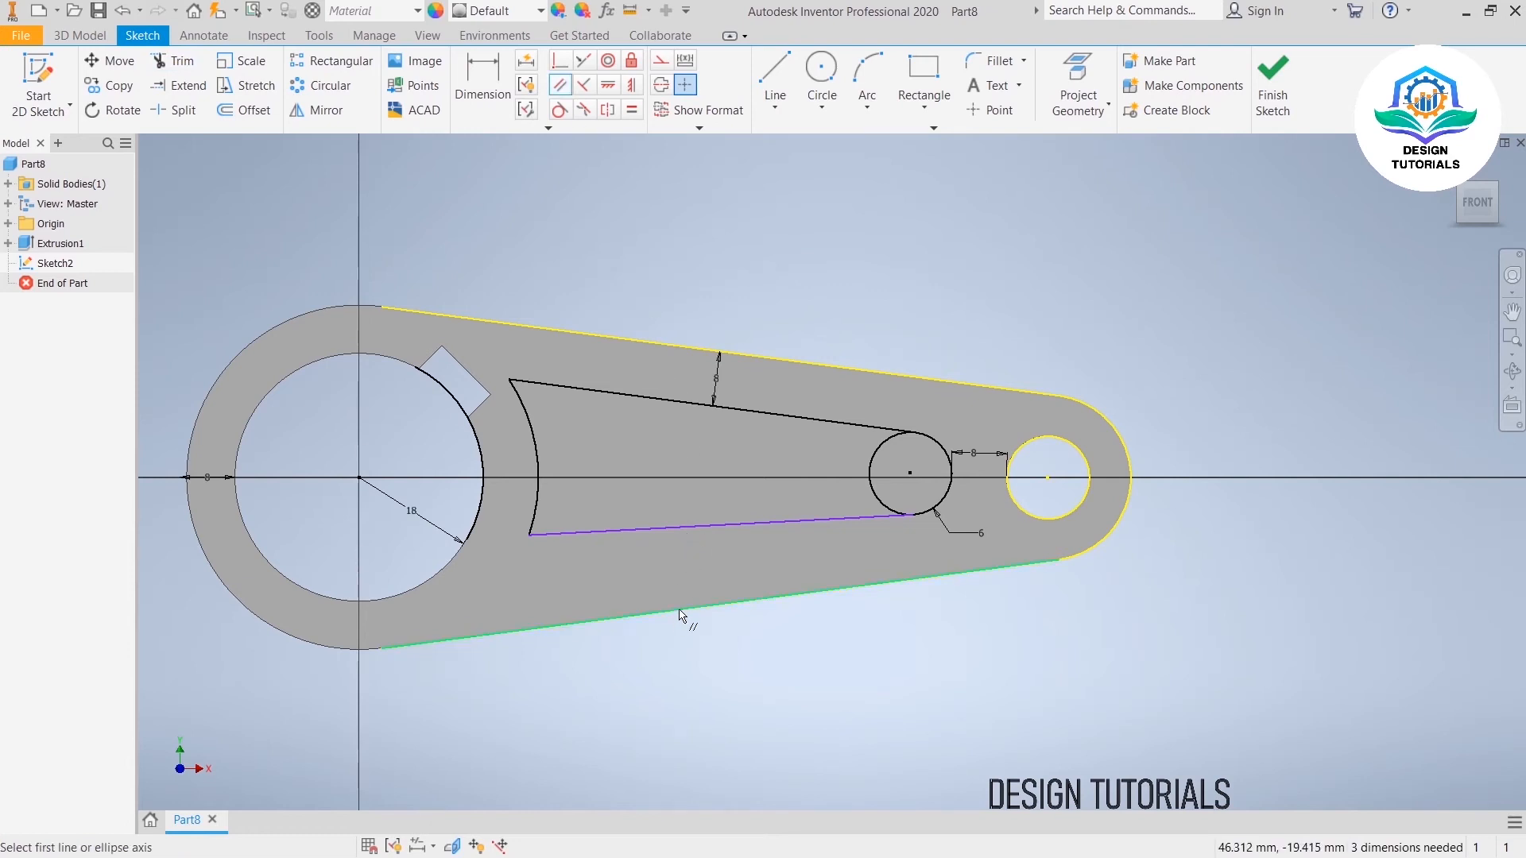
pyautogui.click(684, 527)
pyautogui.rightClick(779, 224)
pyautogui.click(837, 230)
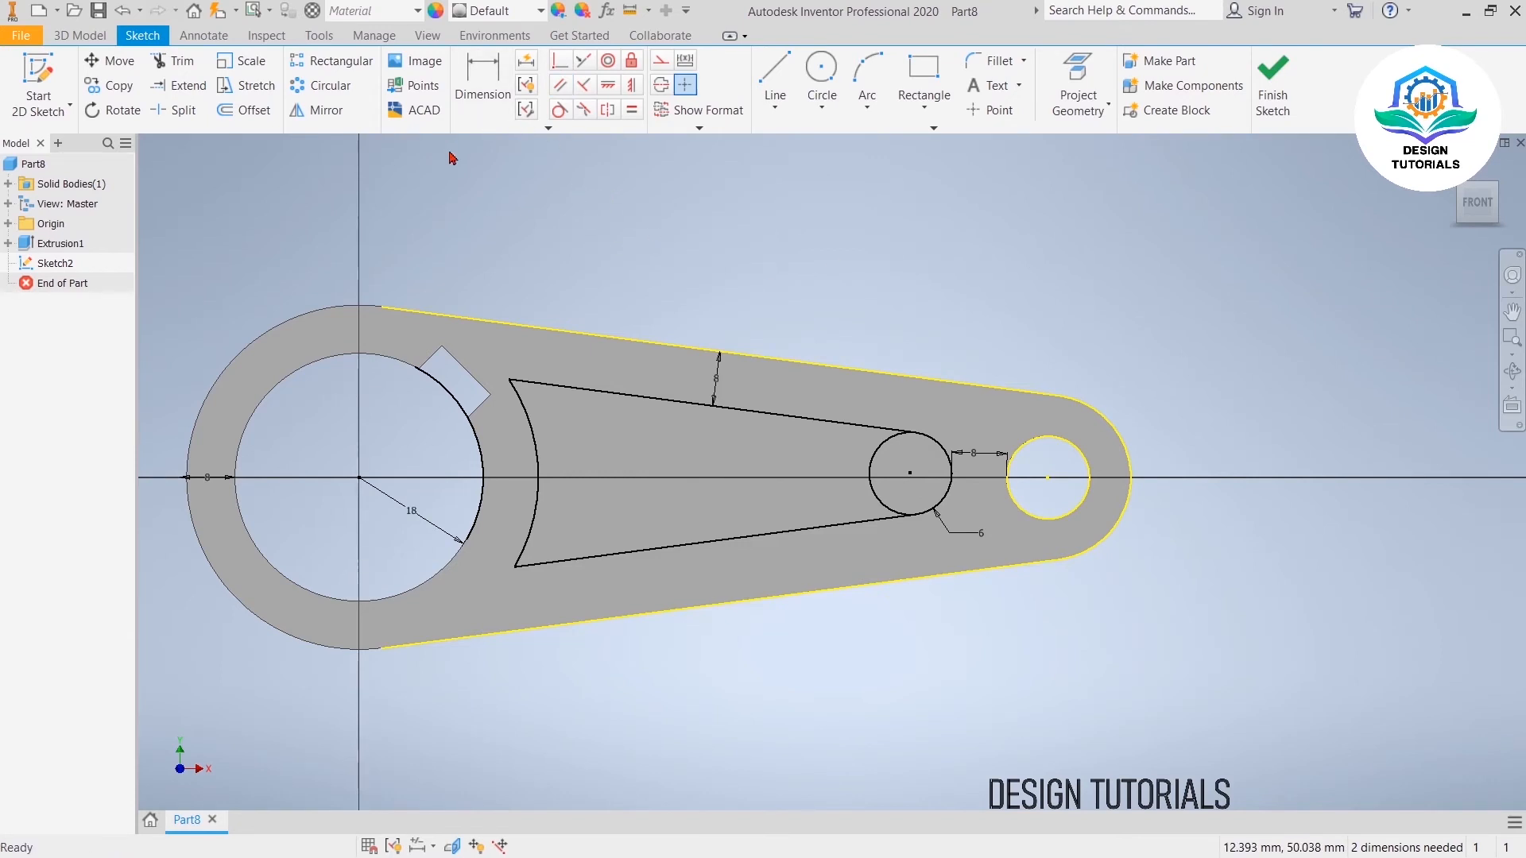
pyautogui.rightClick(482, 463)
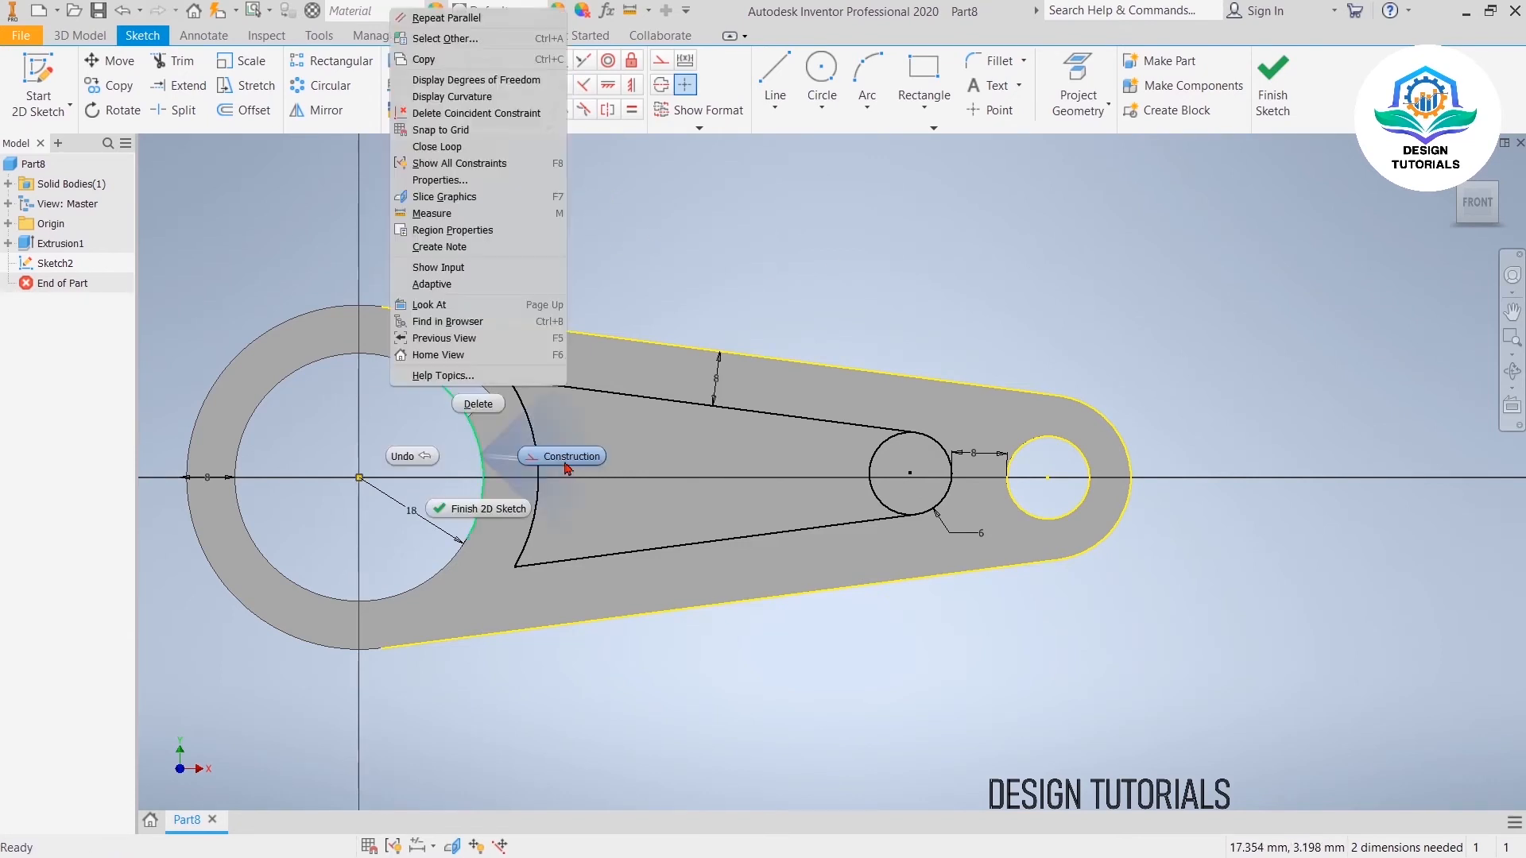
pyautogui.click(600, 396)
pyautogui.click(483, 83)
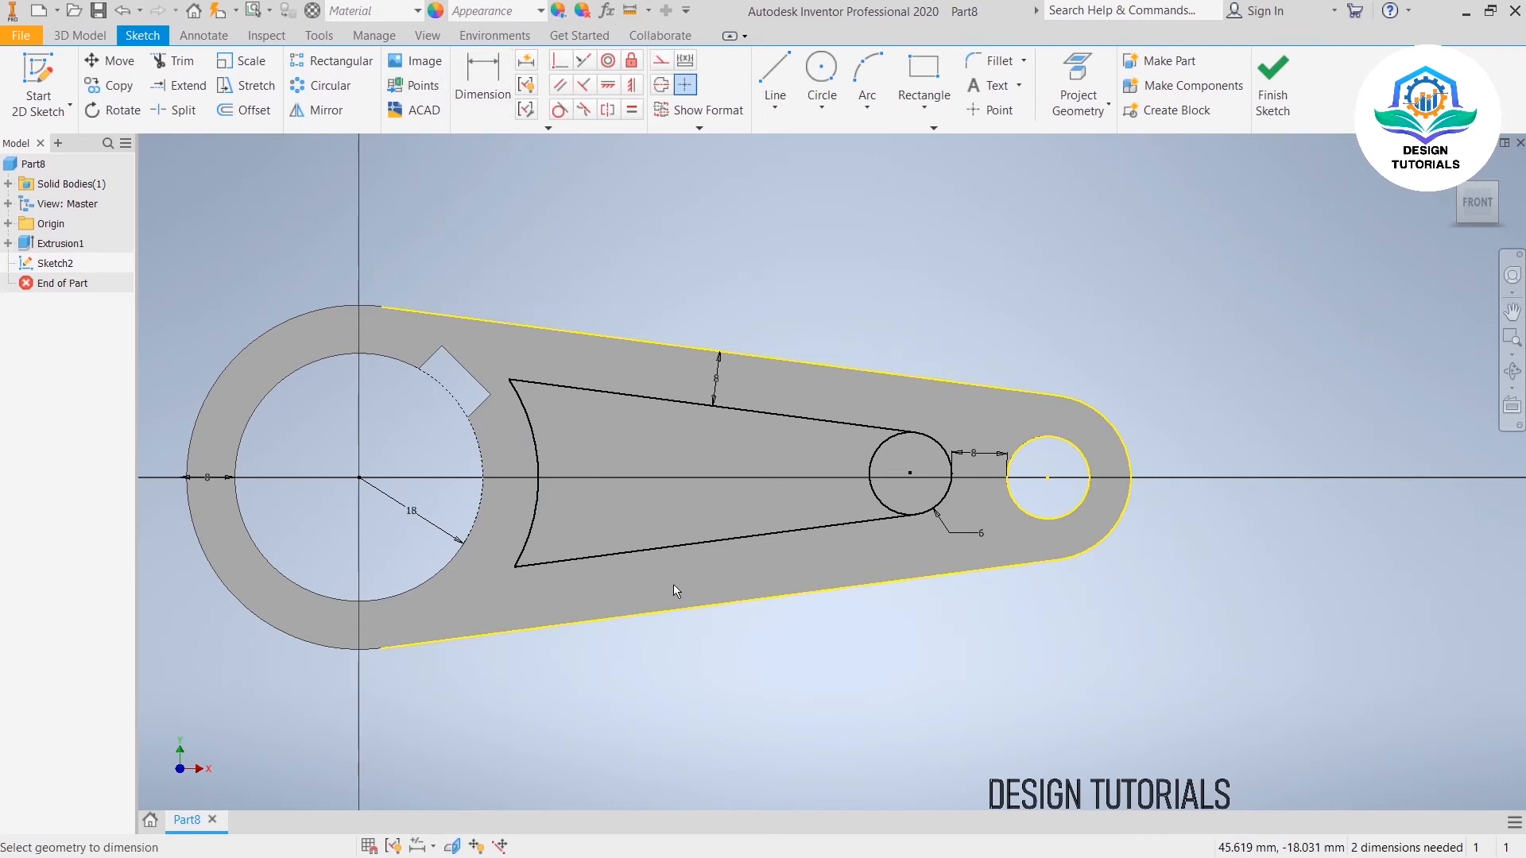
pyautogui.click(684, 539)
pyautogui.click(698, 607)
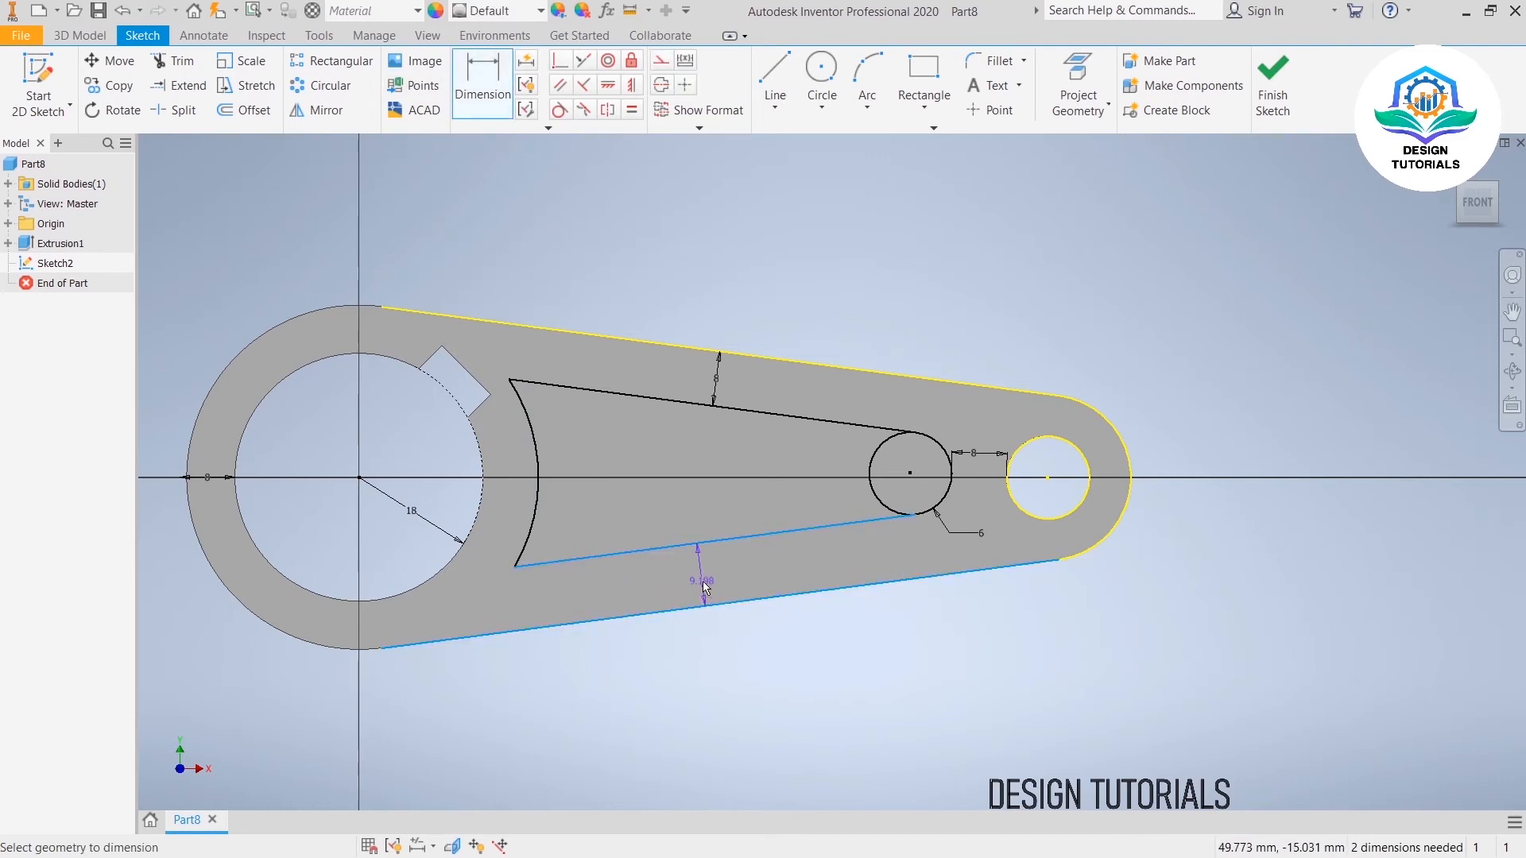
pyautogui.click(704, 579)
pyautogui.click(325, 174)
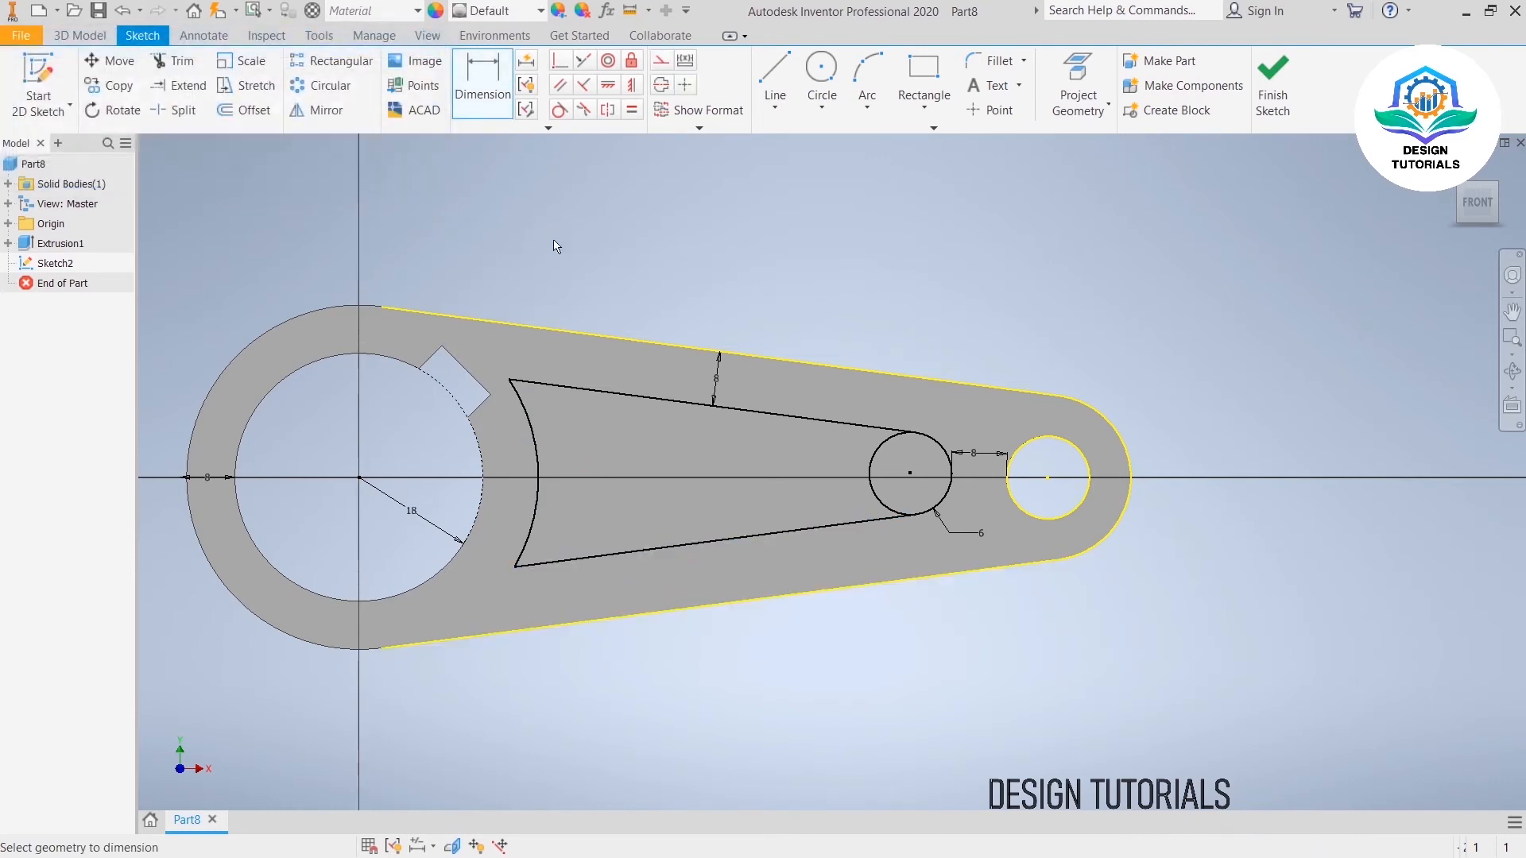
pyautogui.rightClick(602, 218)
pyautogui.click(677, 220)
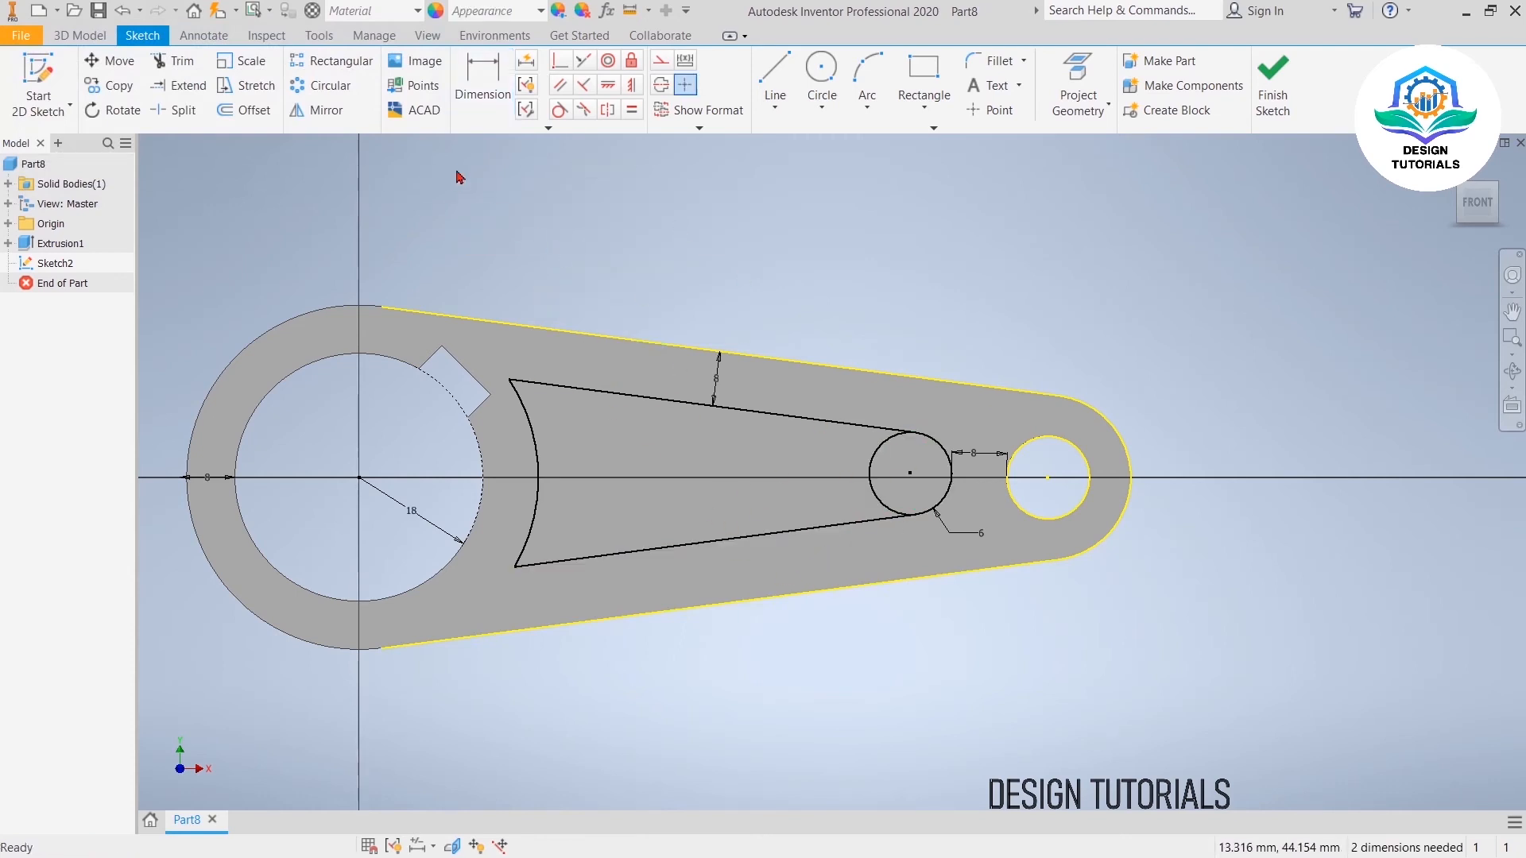
# Step: Trim the part of the 6 mm radius circle that lies inside the pocket outline, leaving a rounded end tangent to both lines
pyautogui.click(173, 61)
pyautogui.click(881, 479)
pyautogui.moveTo(982, 324); pyautogui.dragTo(987, 325, button='right')
pyautogui.rightClick(967, 314)
pyautogui.click(1012, 317)
pyautogui.rightClick(626, 197)
pyautogui.click(670, 198)
# Step: Apply Auto Dimension with both dimensions and constraints to the sketch, and finish the sketch
pyautogui.click(526, 64)
pyautogui.click(1279, 309)
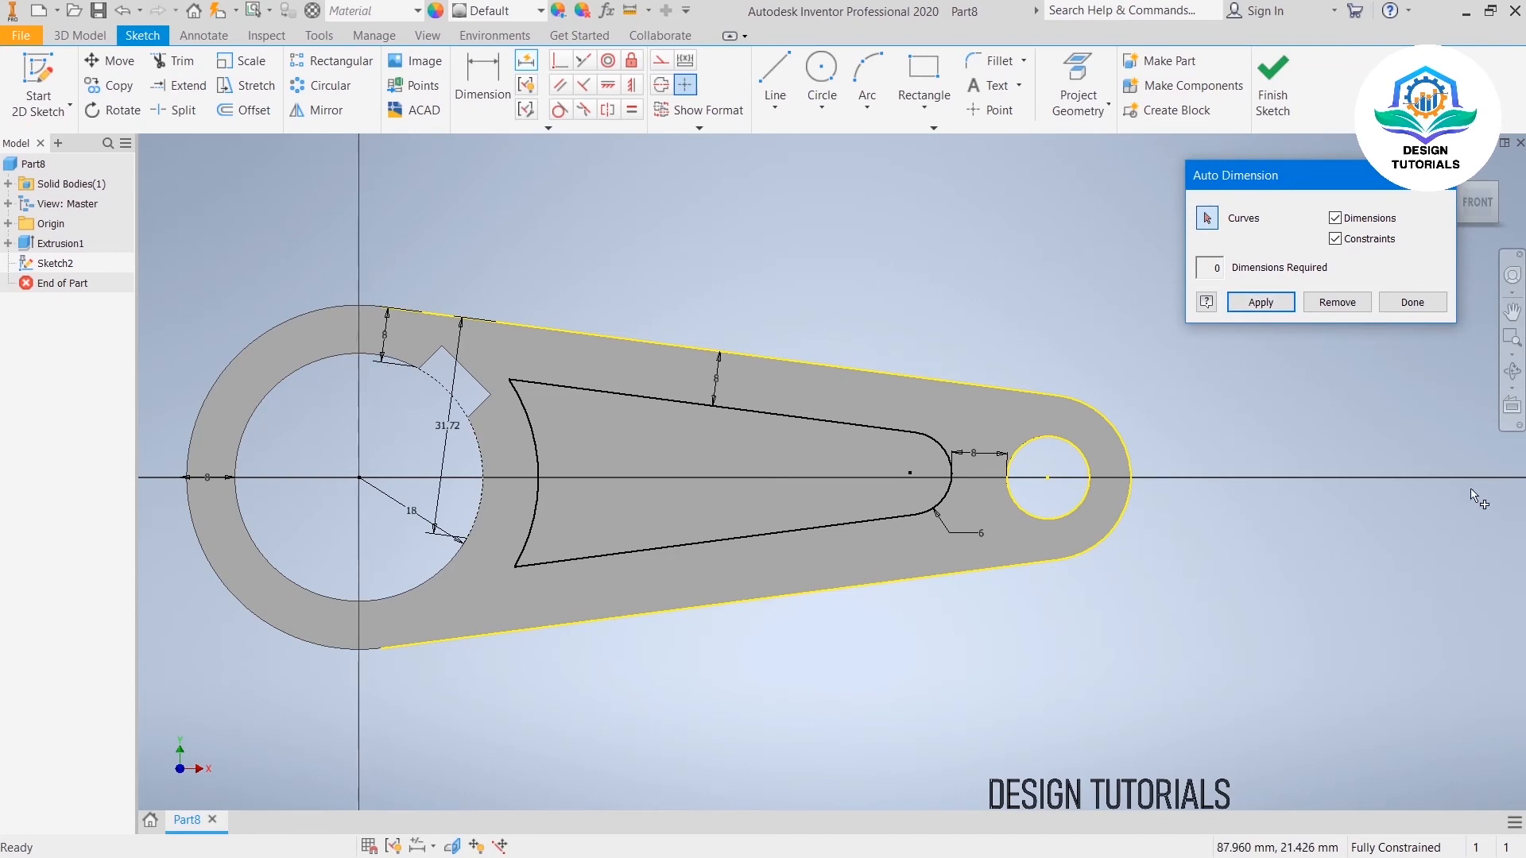
pyautogui.click(1413, 302)
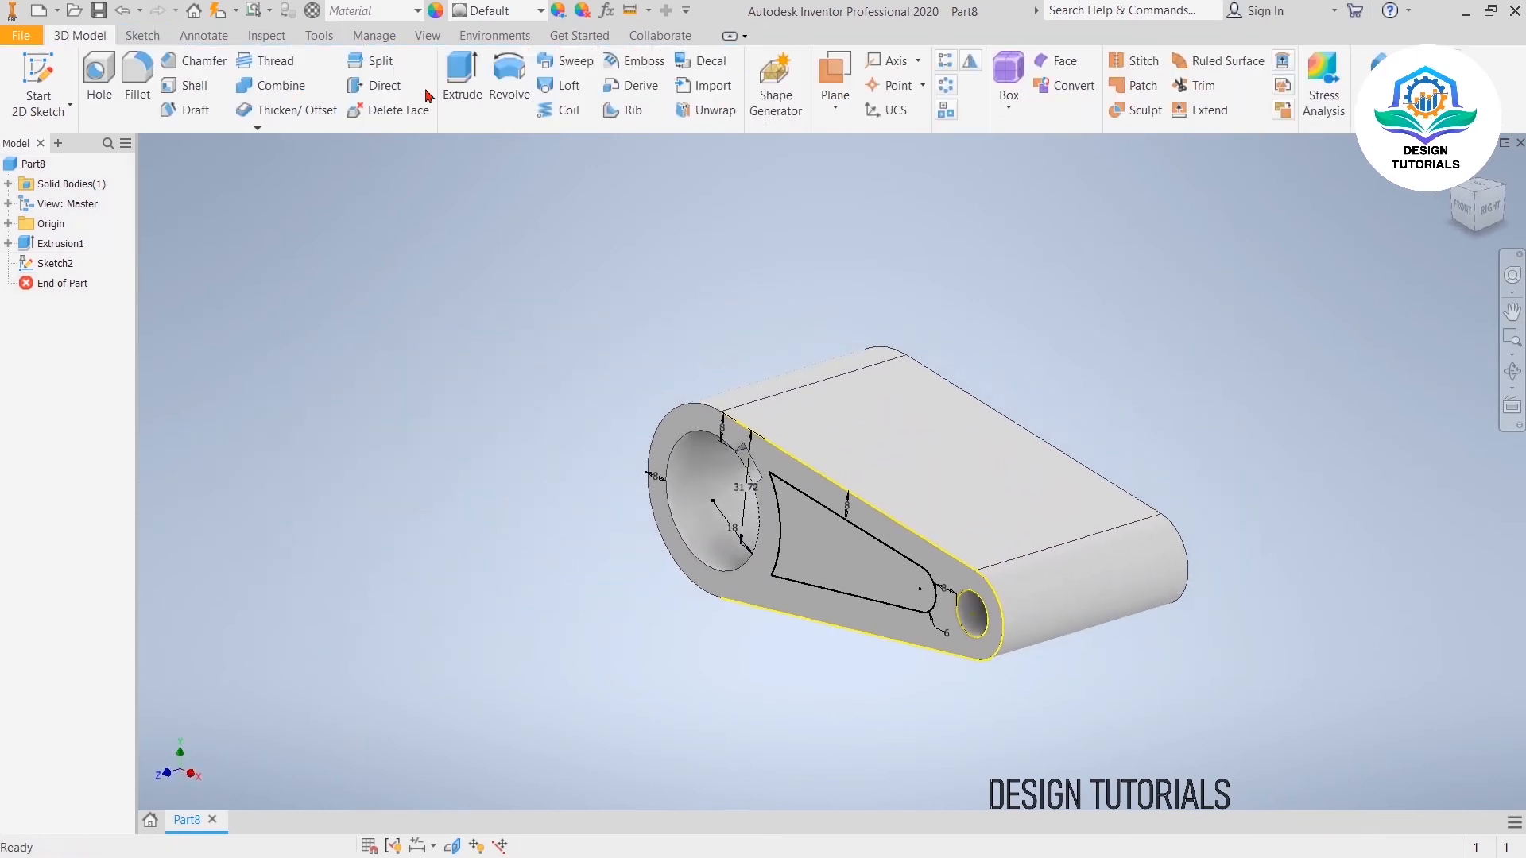
# Step: Extrude the inner pocket profile as a 60 mm cut in the flipped direction through the link
pyautogui.click(459, 89)
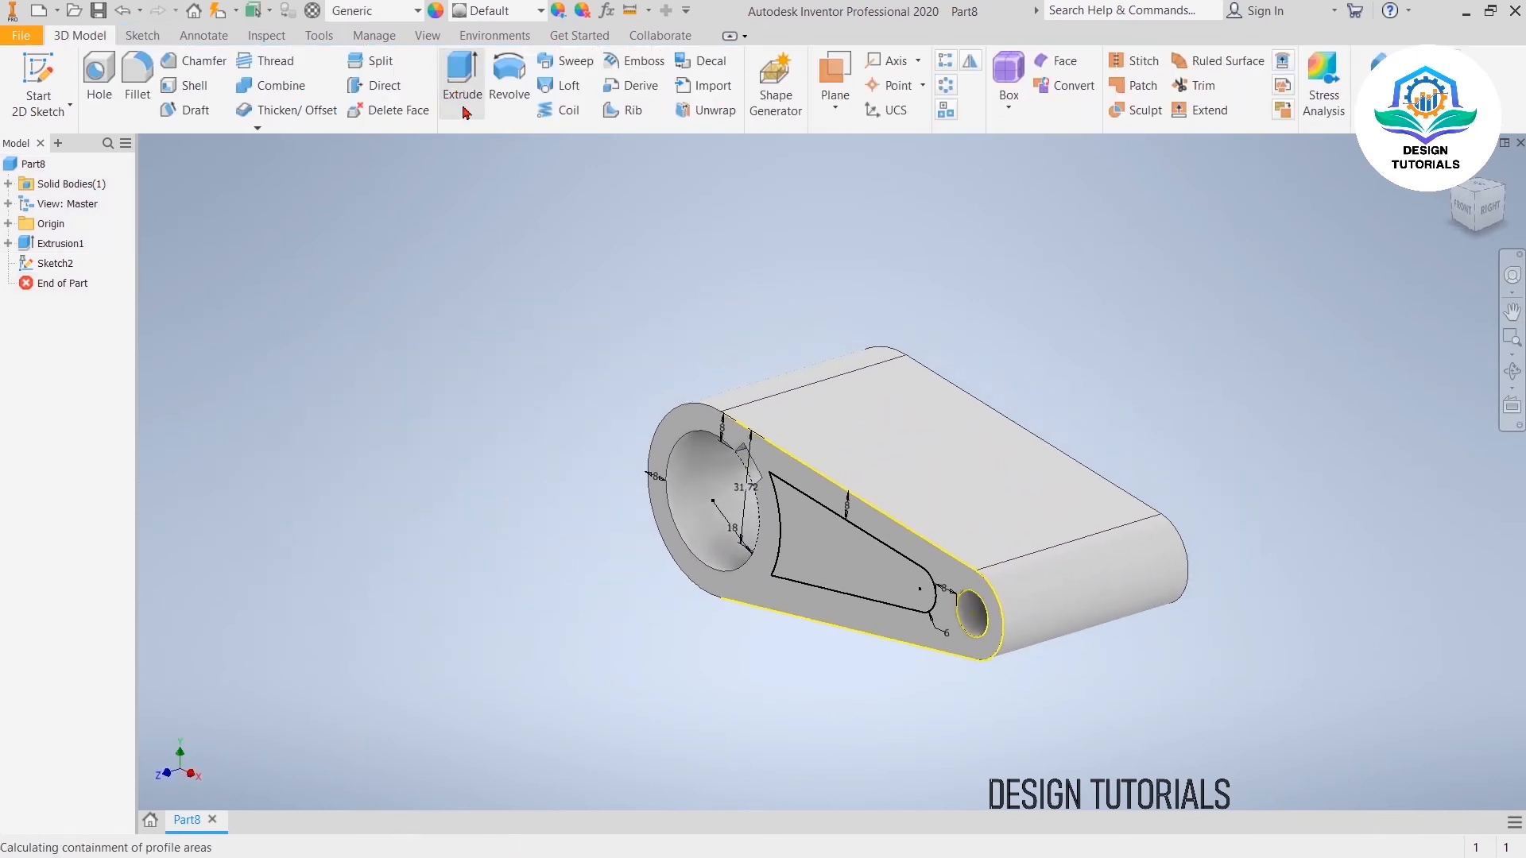
pyautogui.click(804, 559)
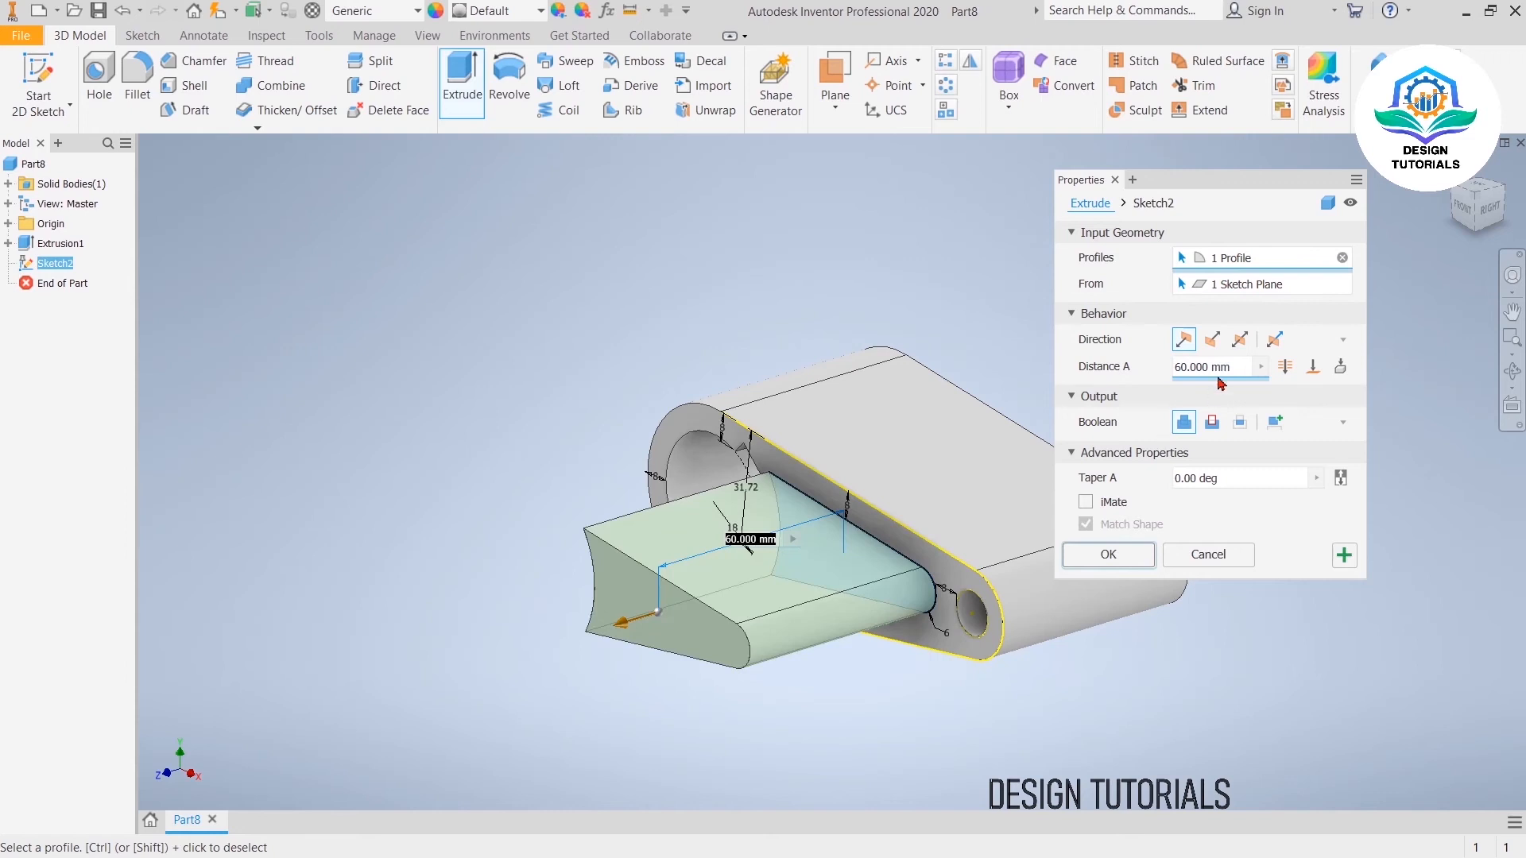
pyautogui.click(1211, 340)
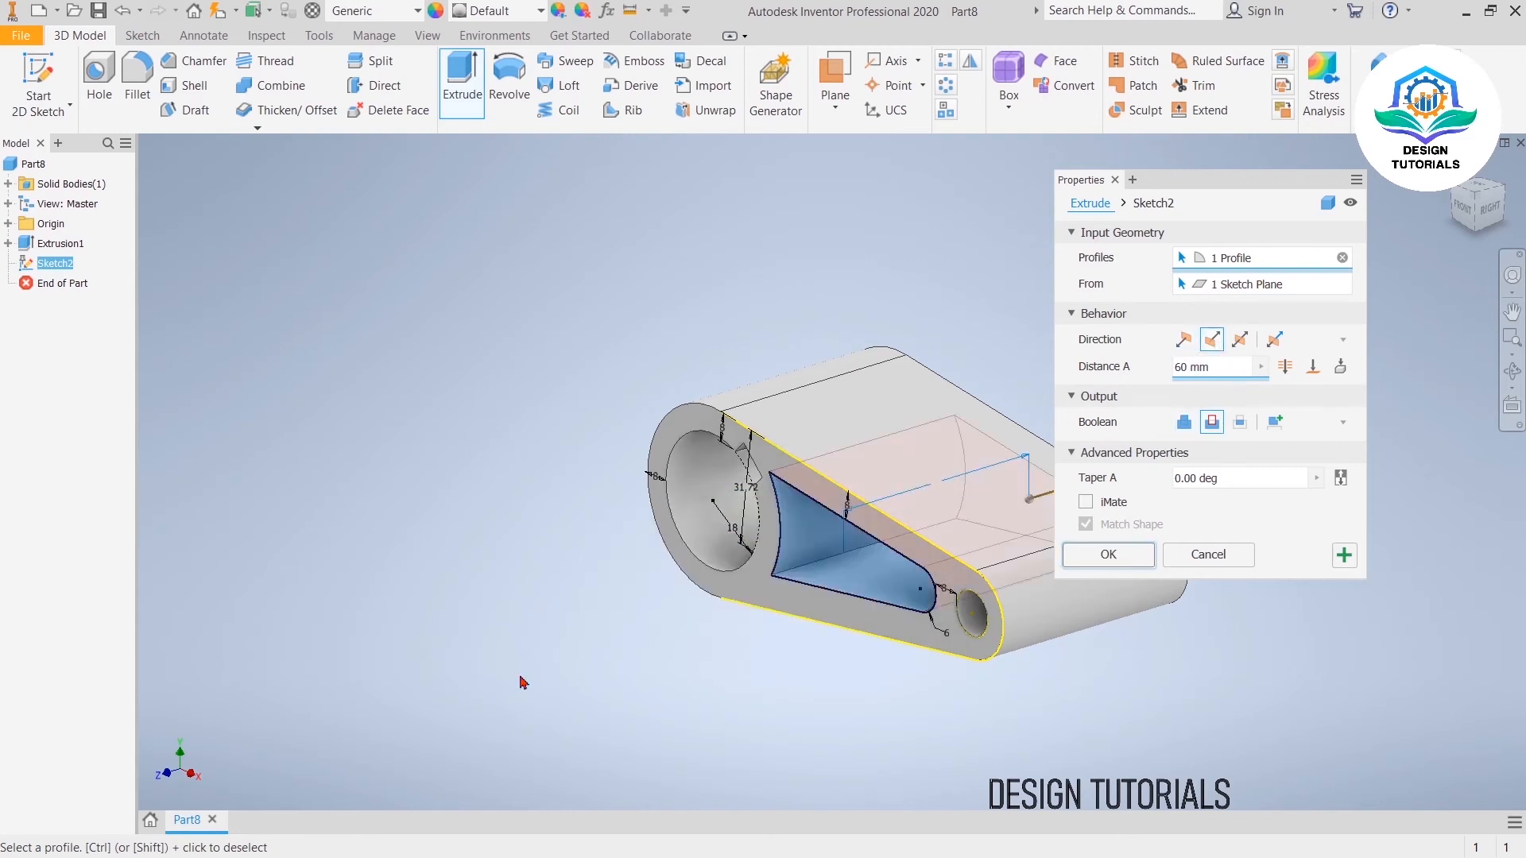
pyautogui.press('Return')
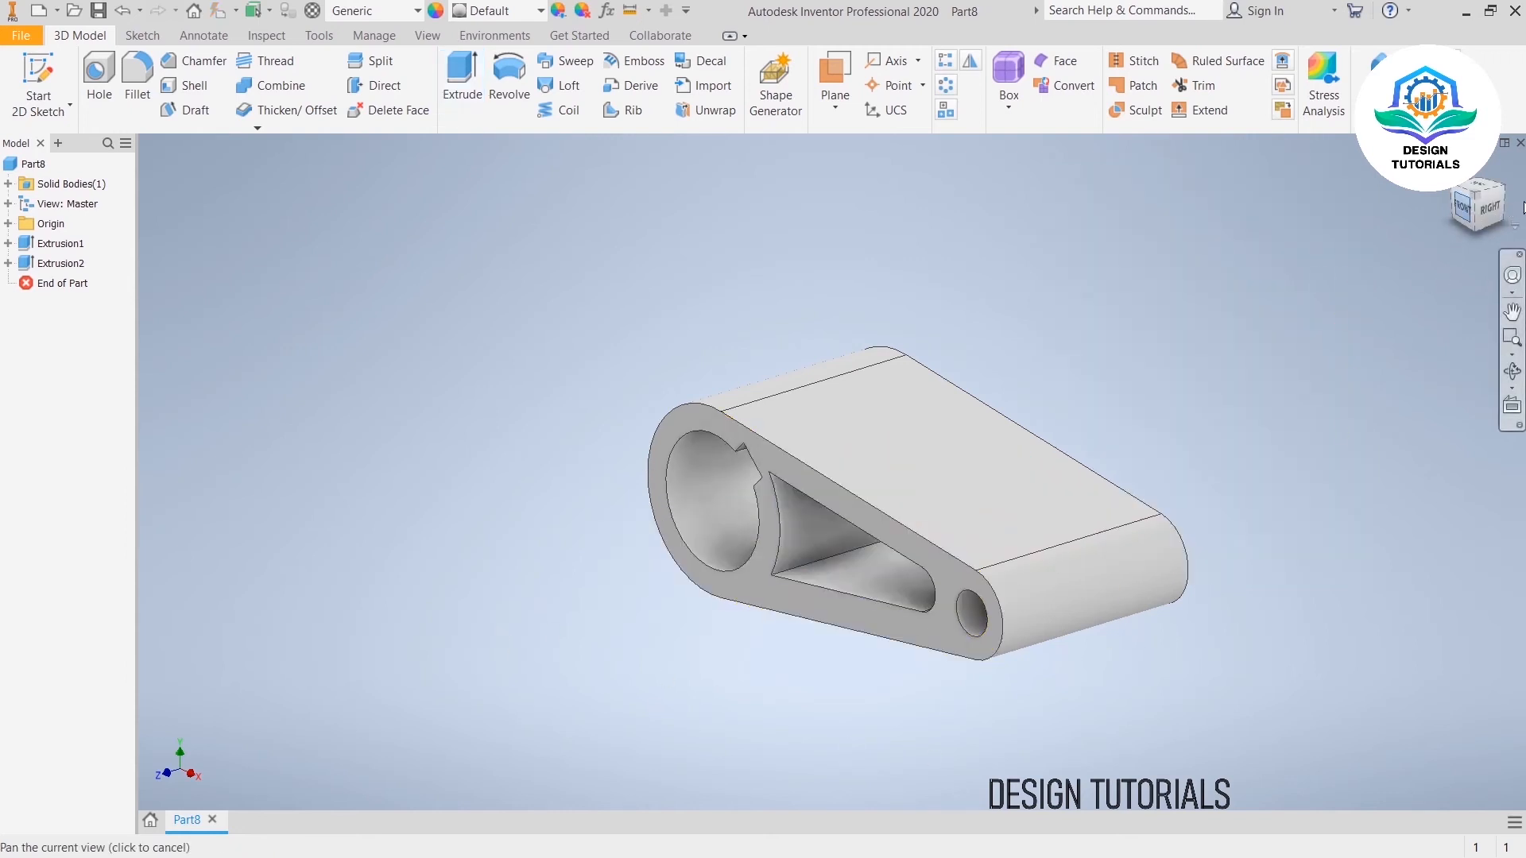
# Step: Start a fillet with a 5 mm radius on the inner pocket's lower corner edge beside the large hole
pyautogui.click(1462, 205)
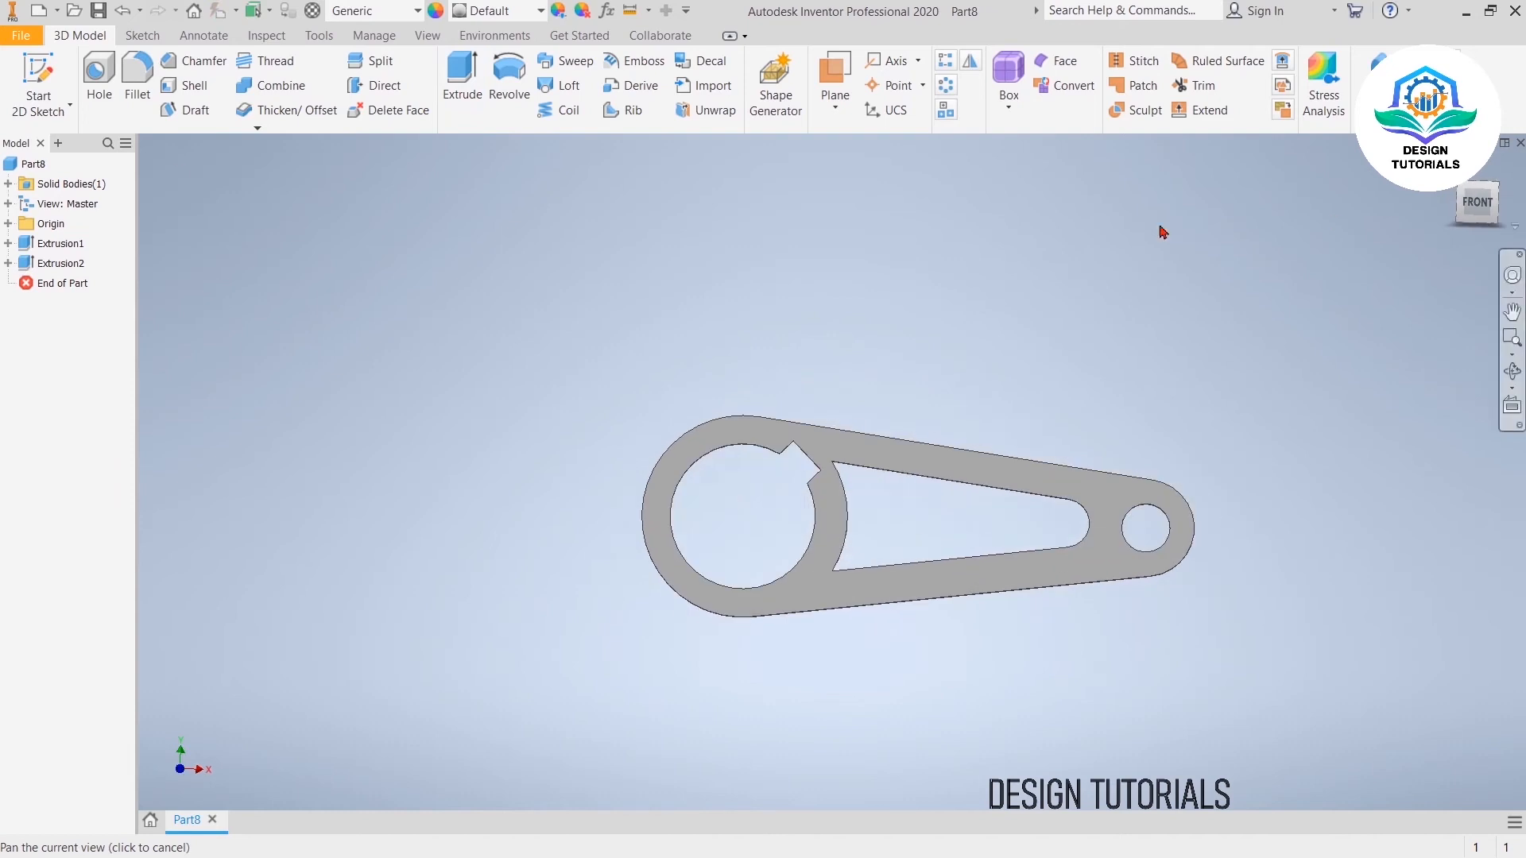
pyautogui.click(139, 86)
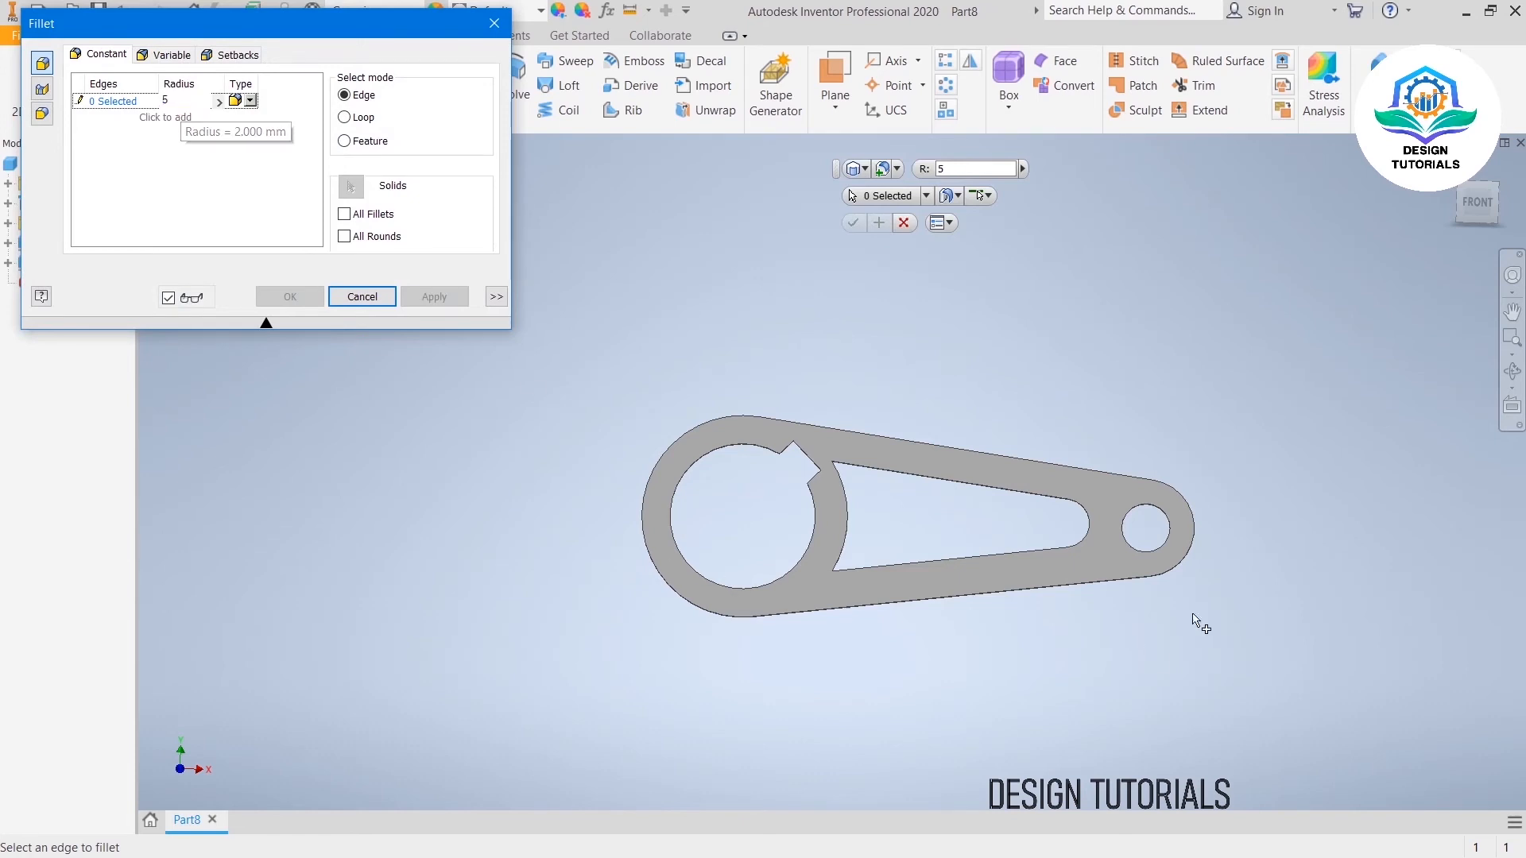
pyautogui.moveTo(1479, 203); pyautogui.dragTo(1468, 204)
pyautogui.keyDown('shift'); pyautogui.moveTo(1097, 350); pyautogui.dragTo(1054, 451, button='middle'); pyautogui.keyUp('shift')
pyautogui.scroll(-6, 782, 647)
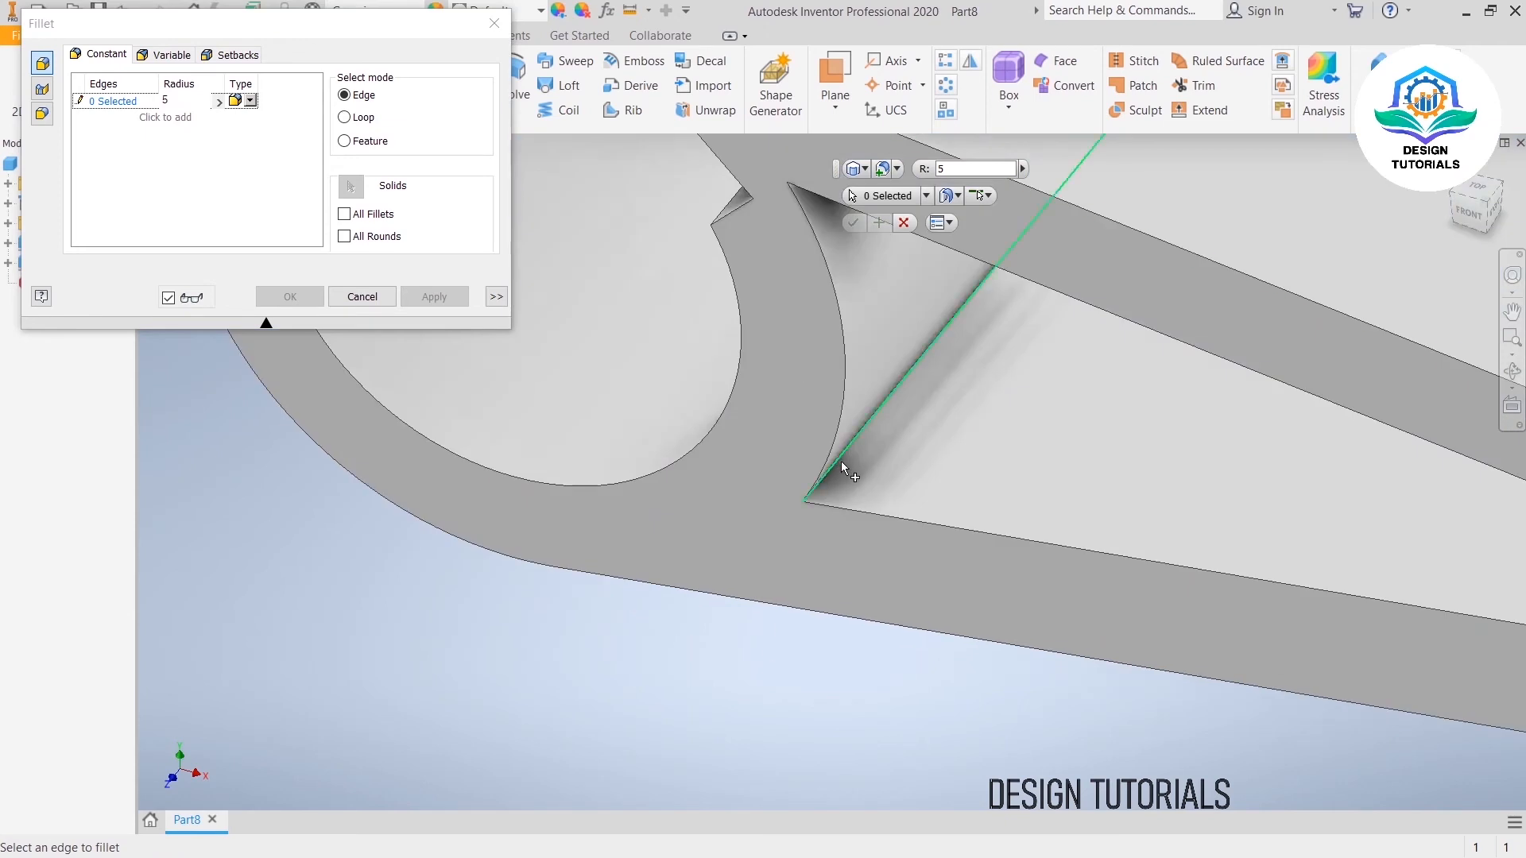
pyautogui.click(842, 469)
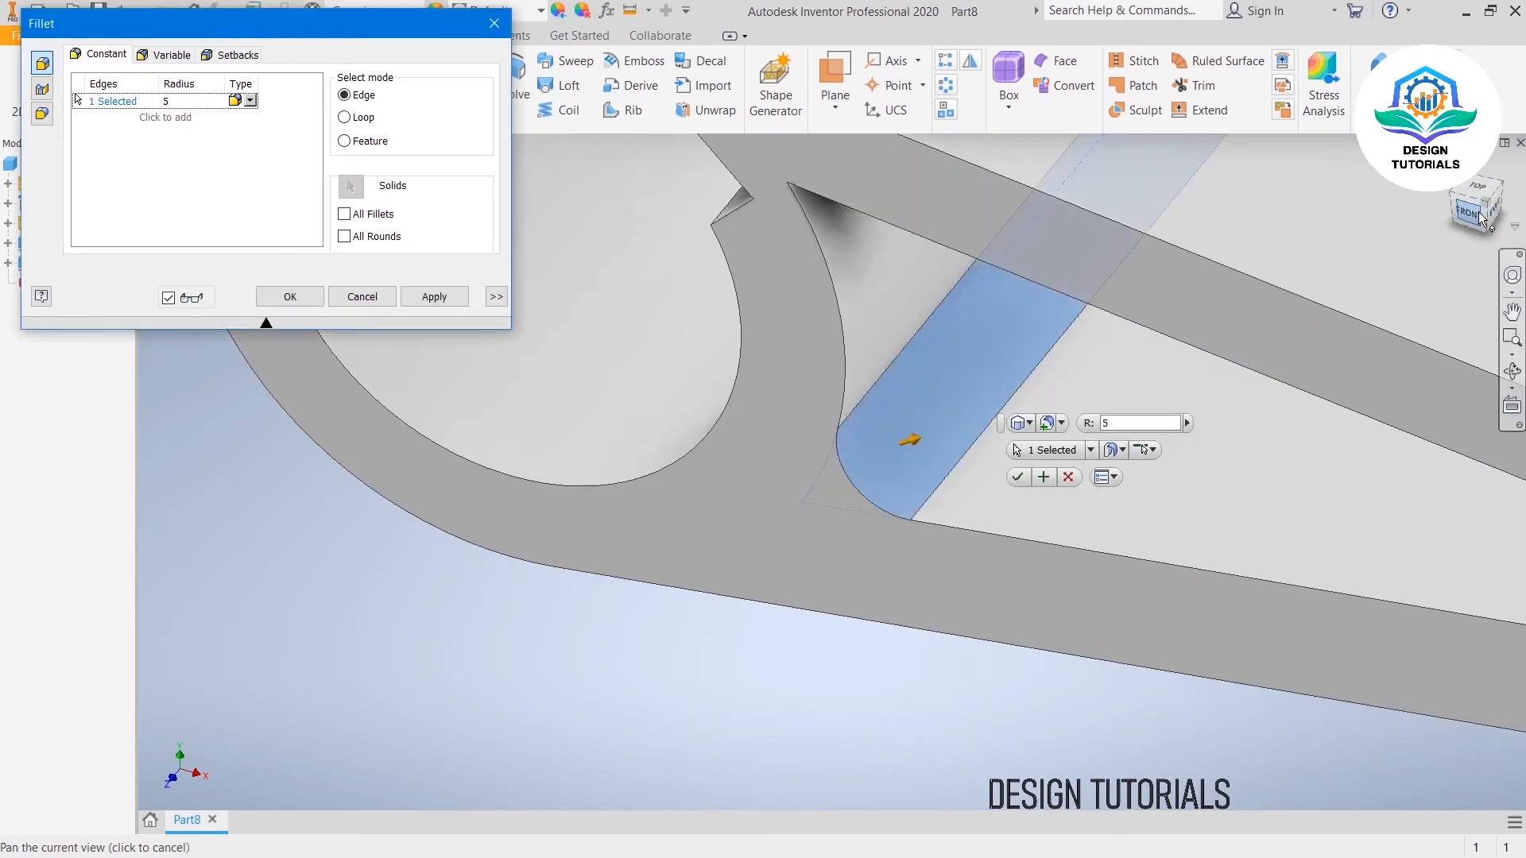
# Step: Add the pocket's upper corner edge beside the large hole to the 5 mm fillet and apply it
pyautogui.click(1480, 216)
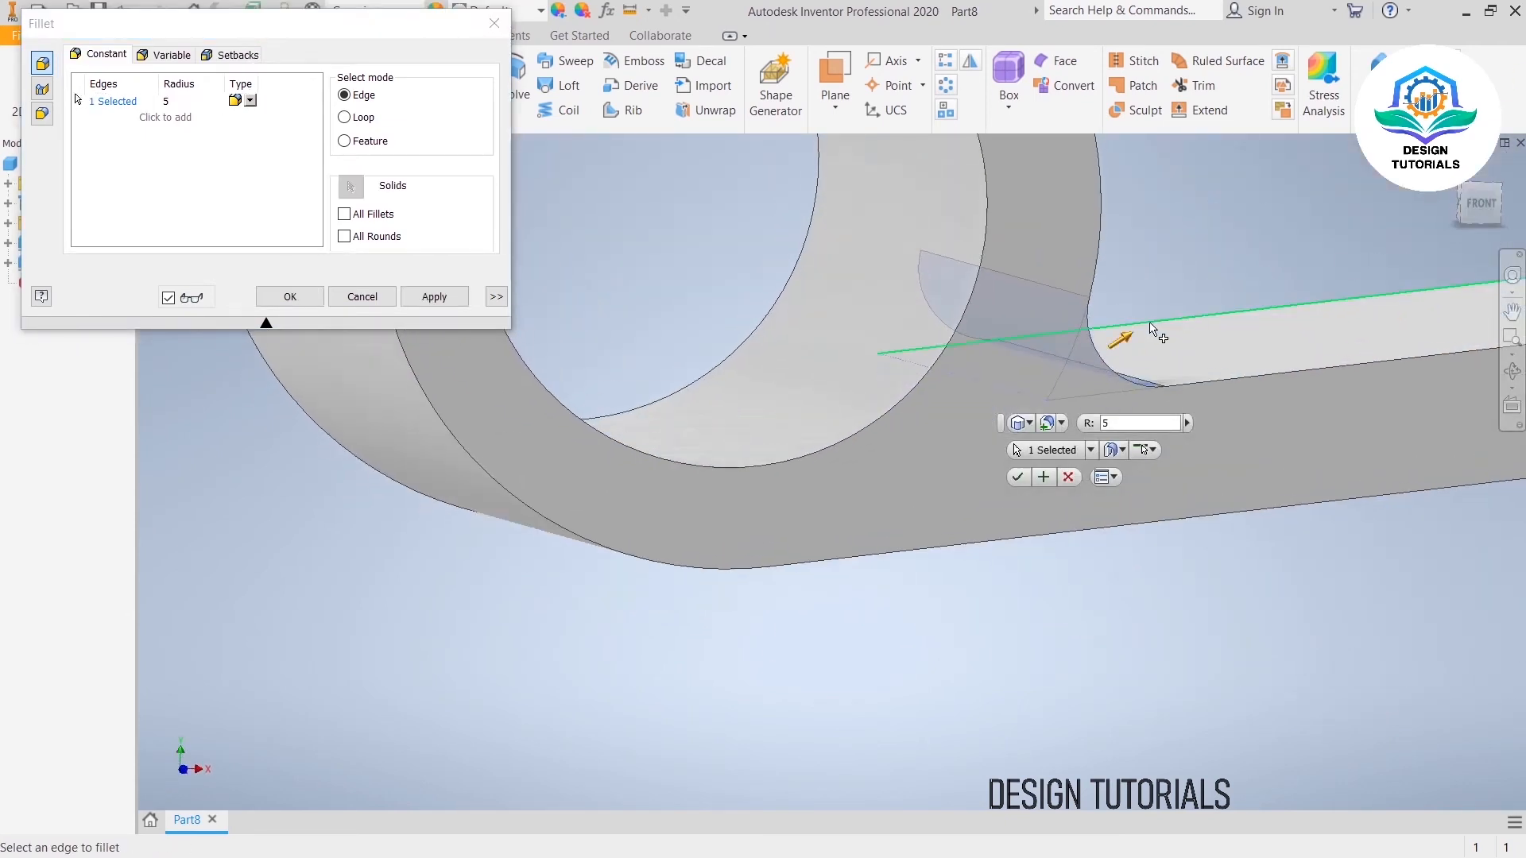
pyautogui.scroll(5, 1152, 330)
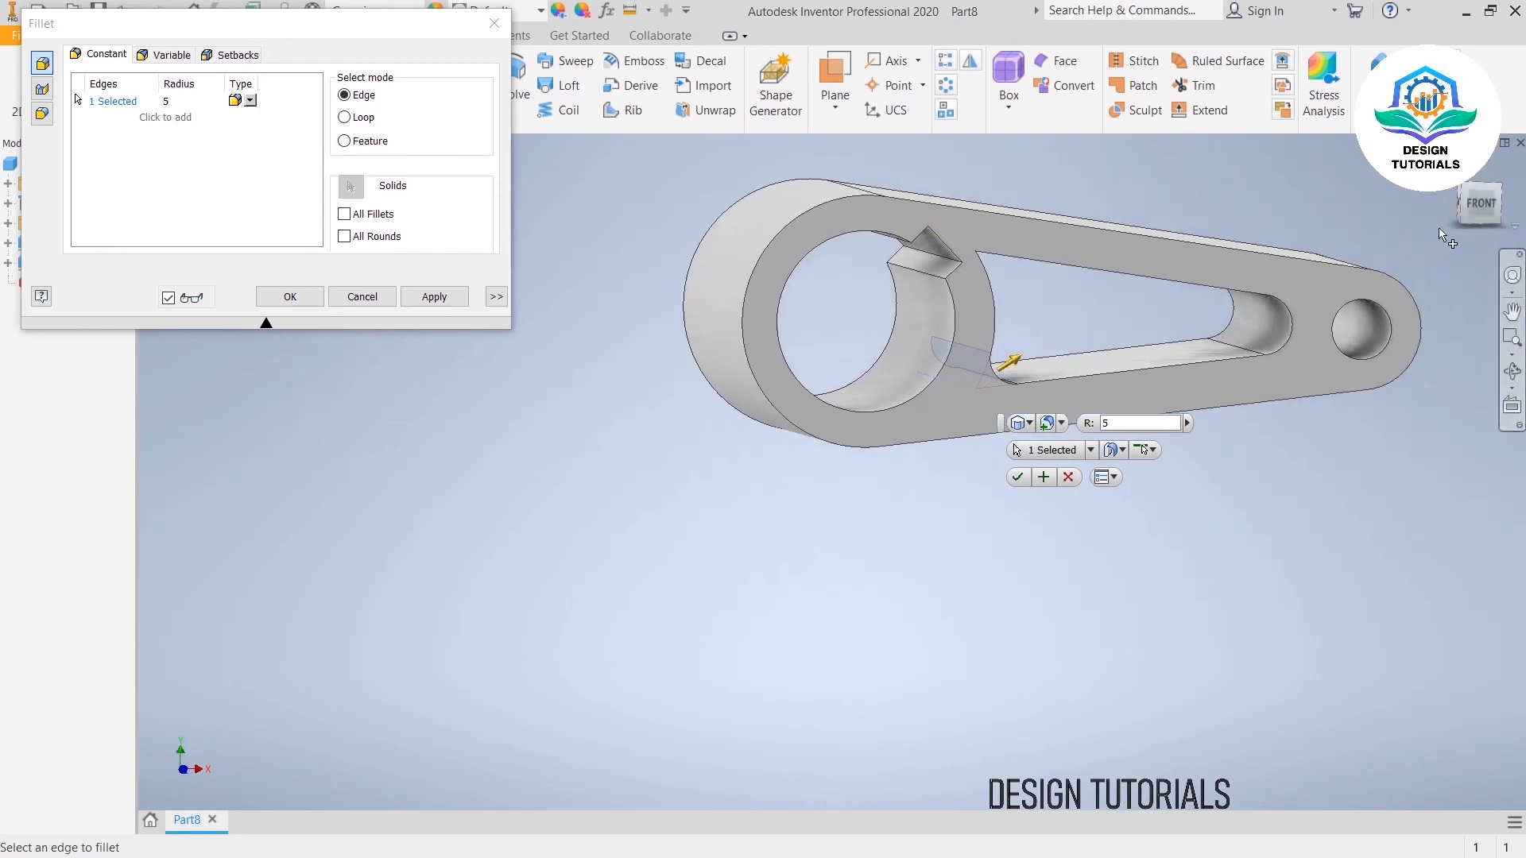
pyautogui.click(1478, 210)
pyautogui.keyDown('shift'); pyautogui.moveTo(1343, 280); pyautogui.dragTo(1221, 278, button='middle'); pyautogui.keyUp('shift')
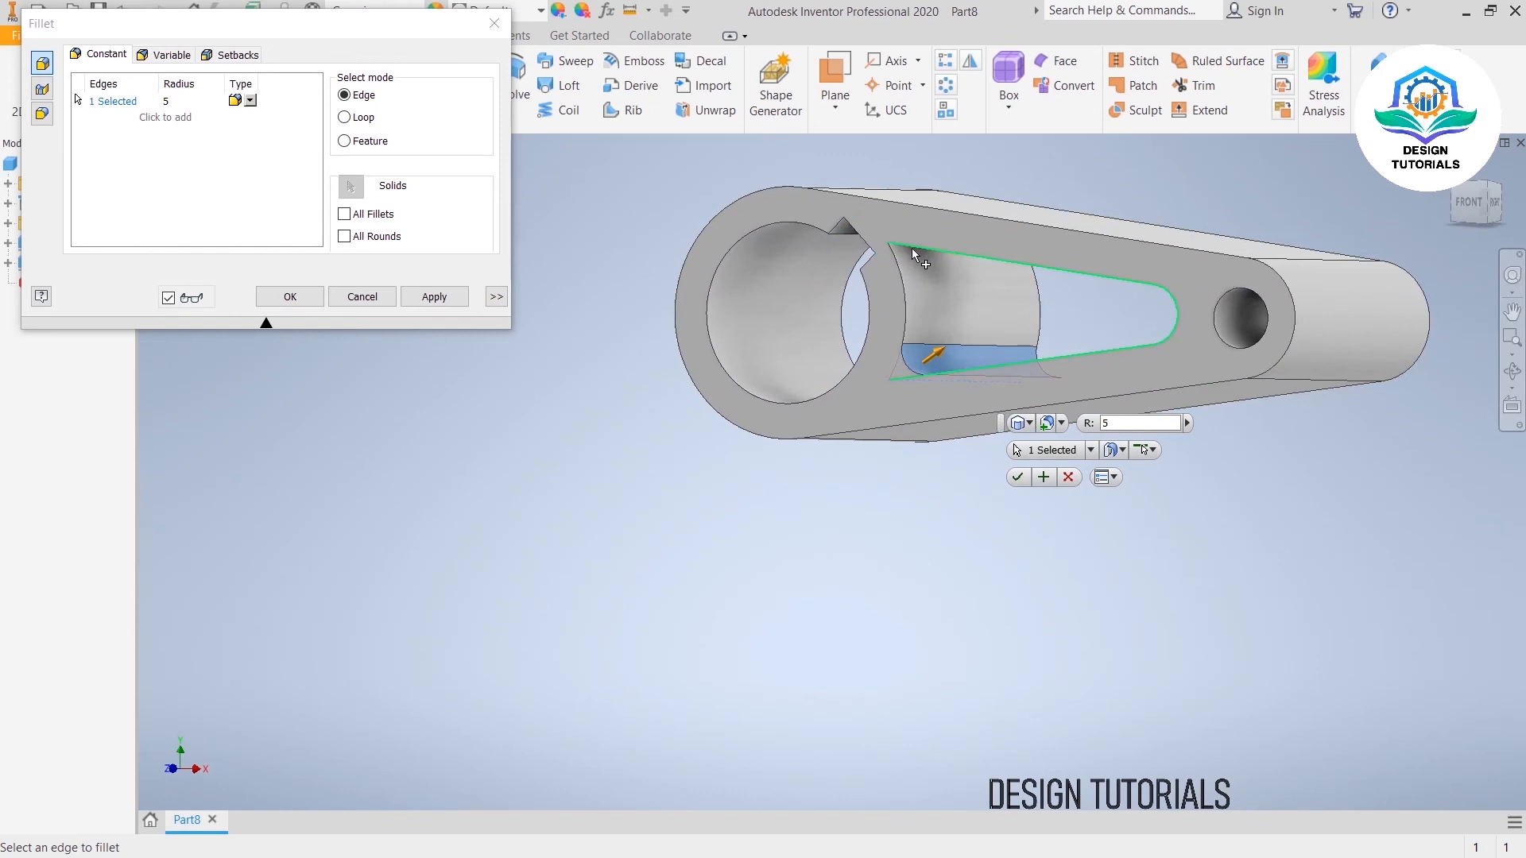
pyautogui.scroll(-5, 912, 248)
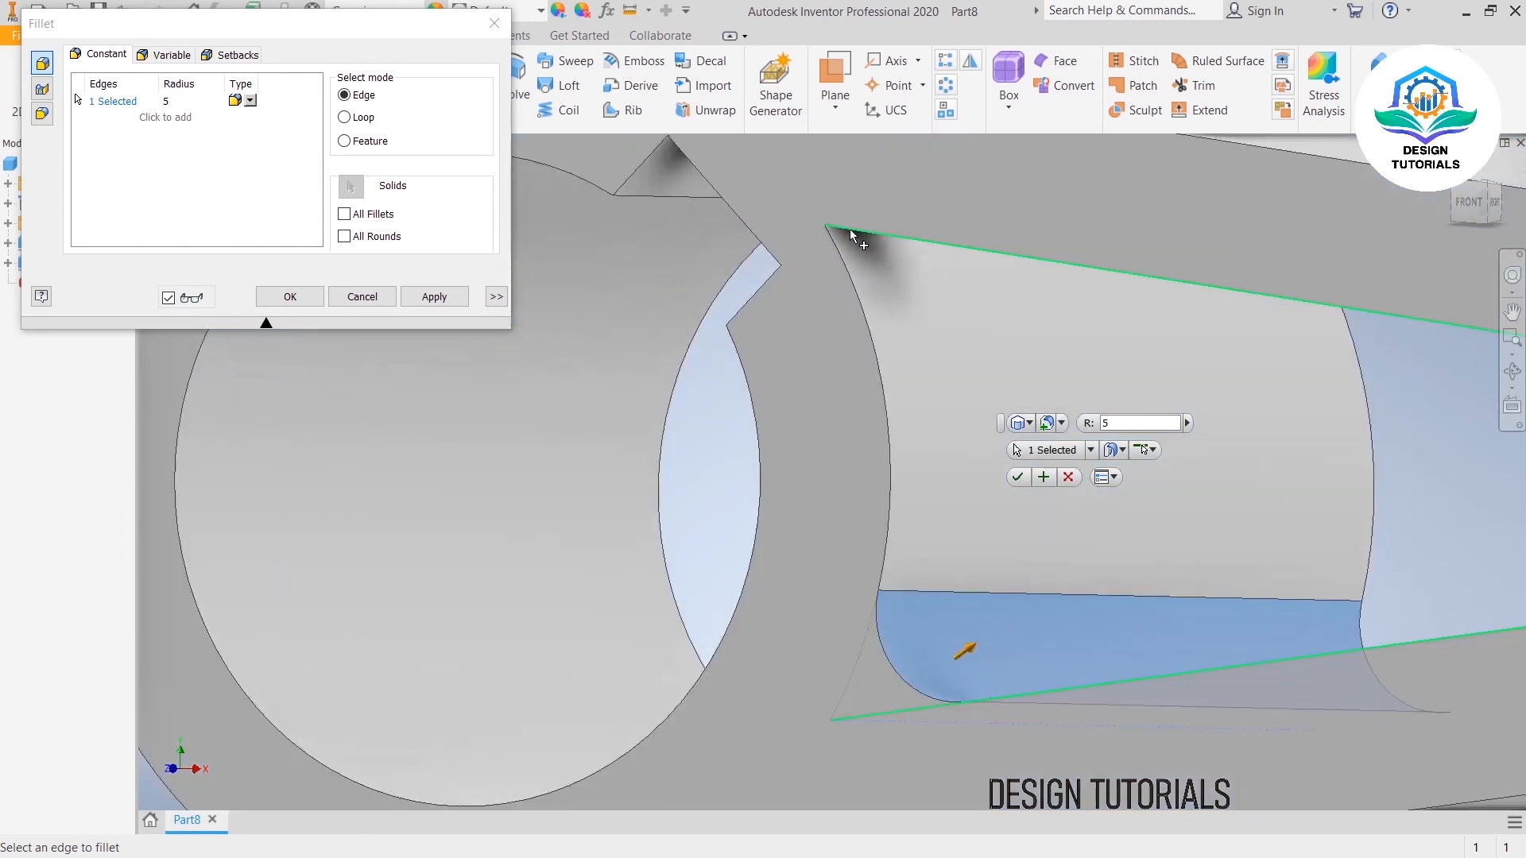
pyautogui.scroll(-2, 869, 246)
pyautogui.moveTo(1468, 208); pyautogui.dragTo(1424, 173)
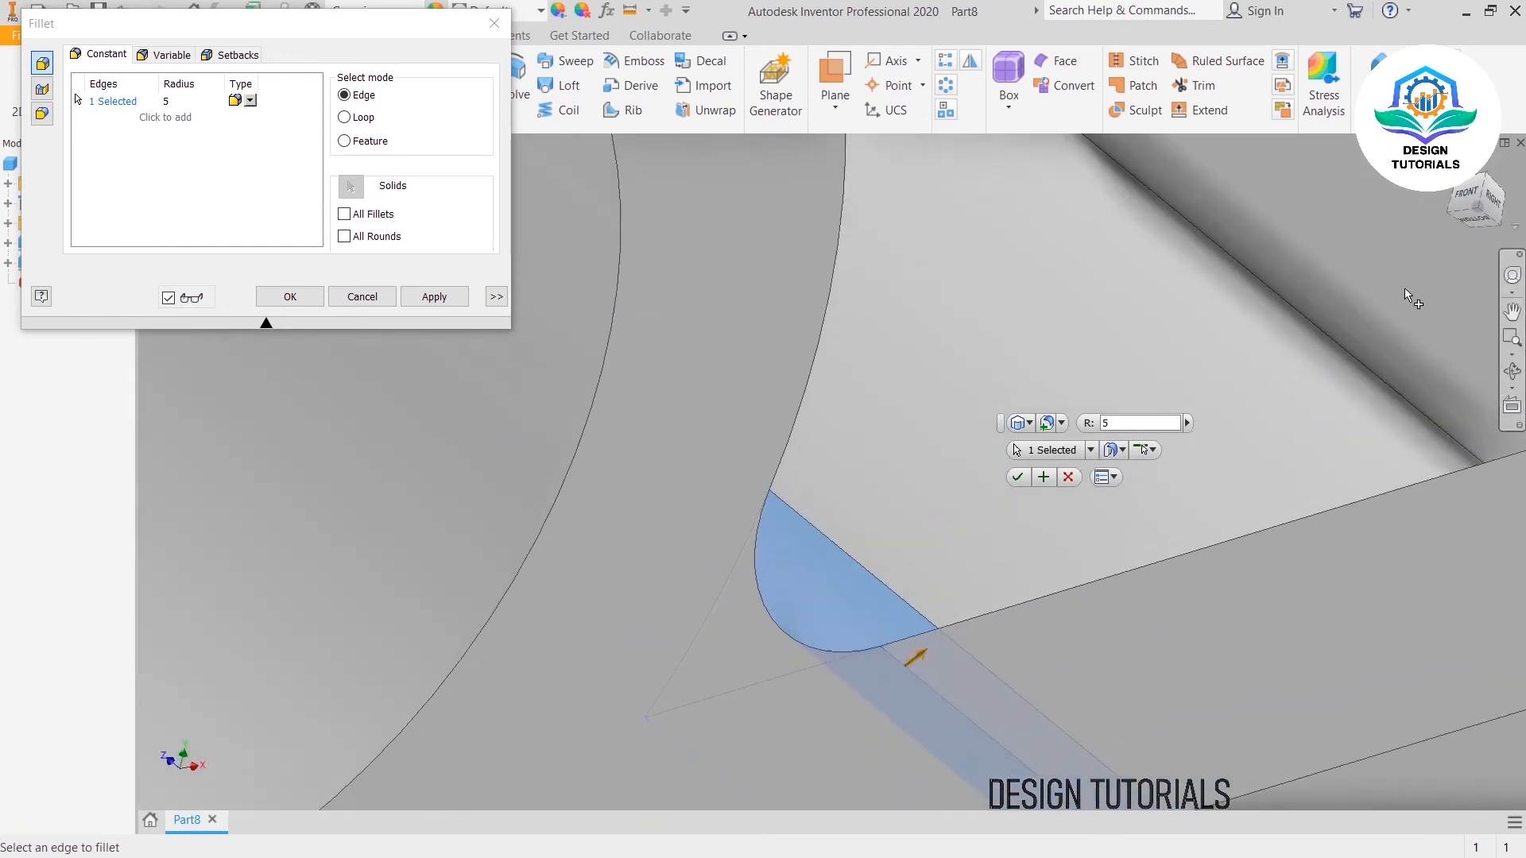
pyautogui.click(1305, 310)
pyautogui.scroll(5, 1247, 374)
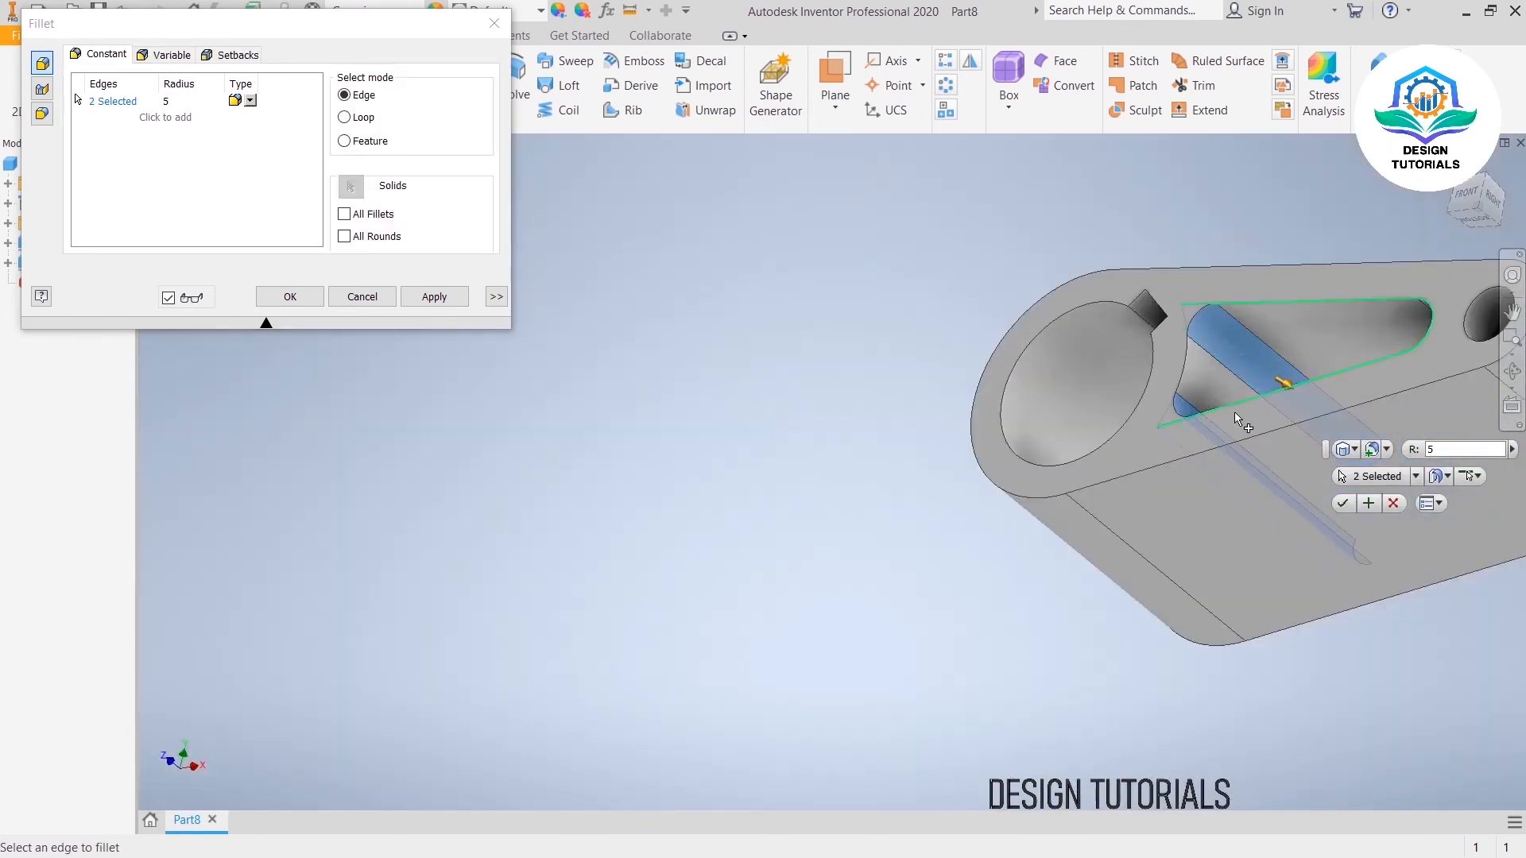
pyautogui.click(1341, 504)
# Step: Start a sketch on the link's upper sloping face and project both outer end edges and the tangent edge at the large end
pyautogui.moveTo(1193, 342); pyautogui.dragTo(797, 277, button='middle')
pyautogui.moveTo(1479, 198); pyautogui.dragTo(1514, 230)
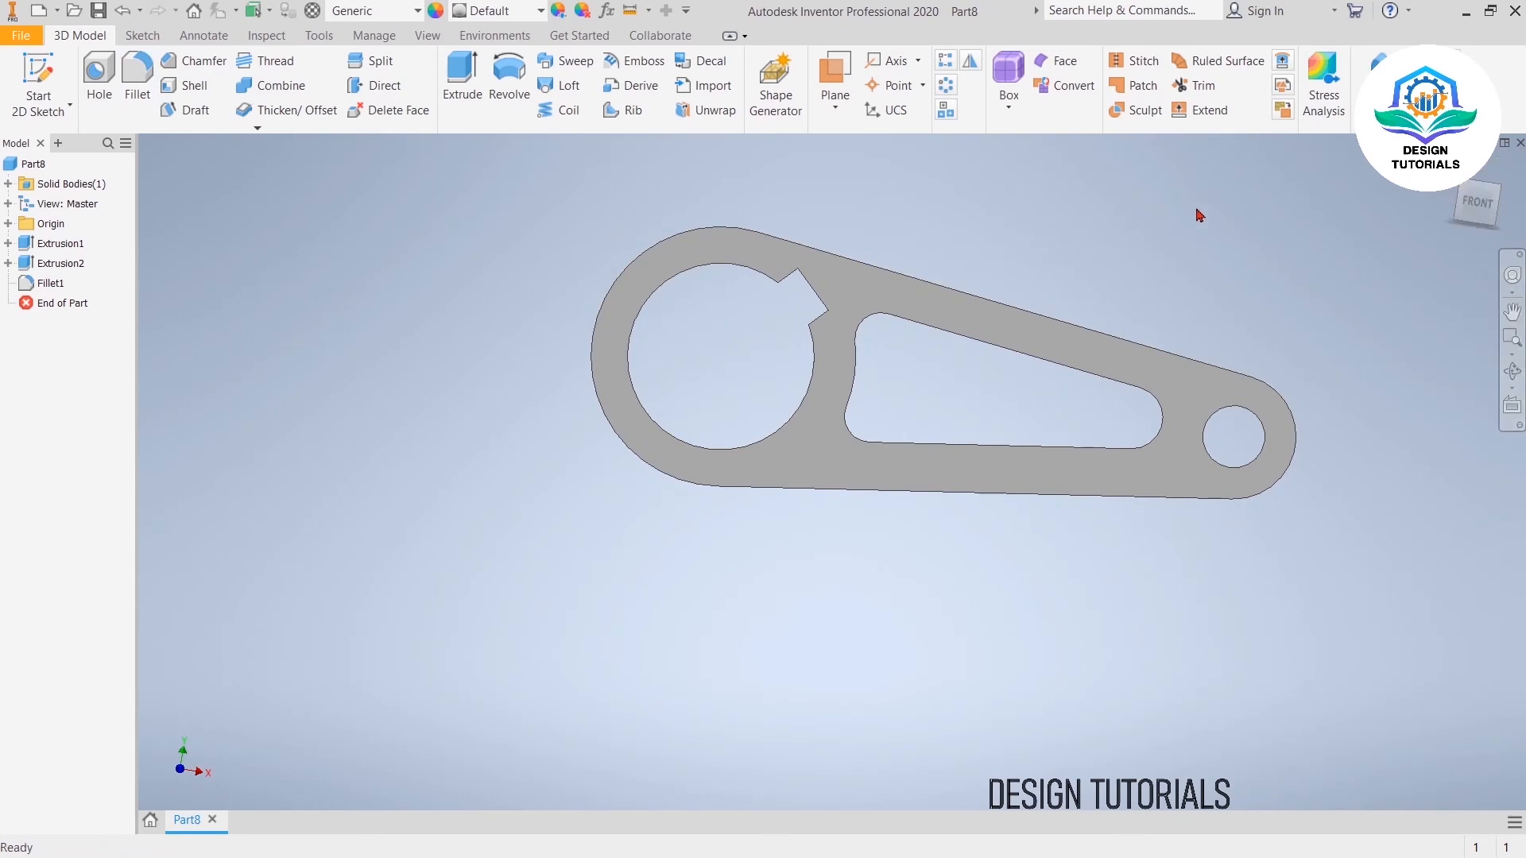
pyautogui.moveTo(1482, 205); pyautogui.dragTo(1462, 274)
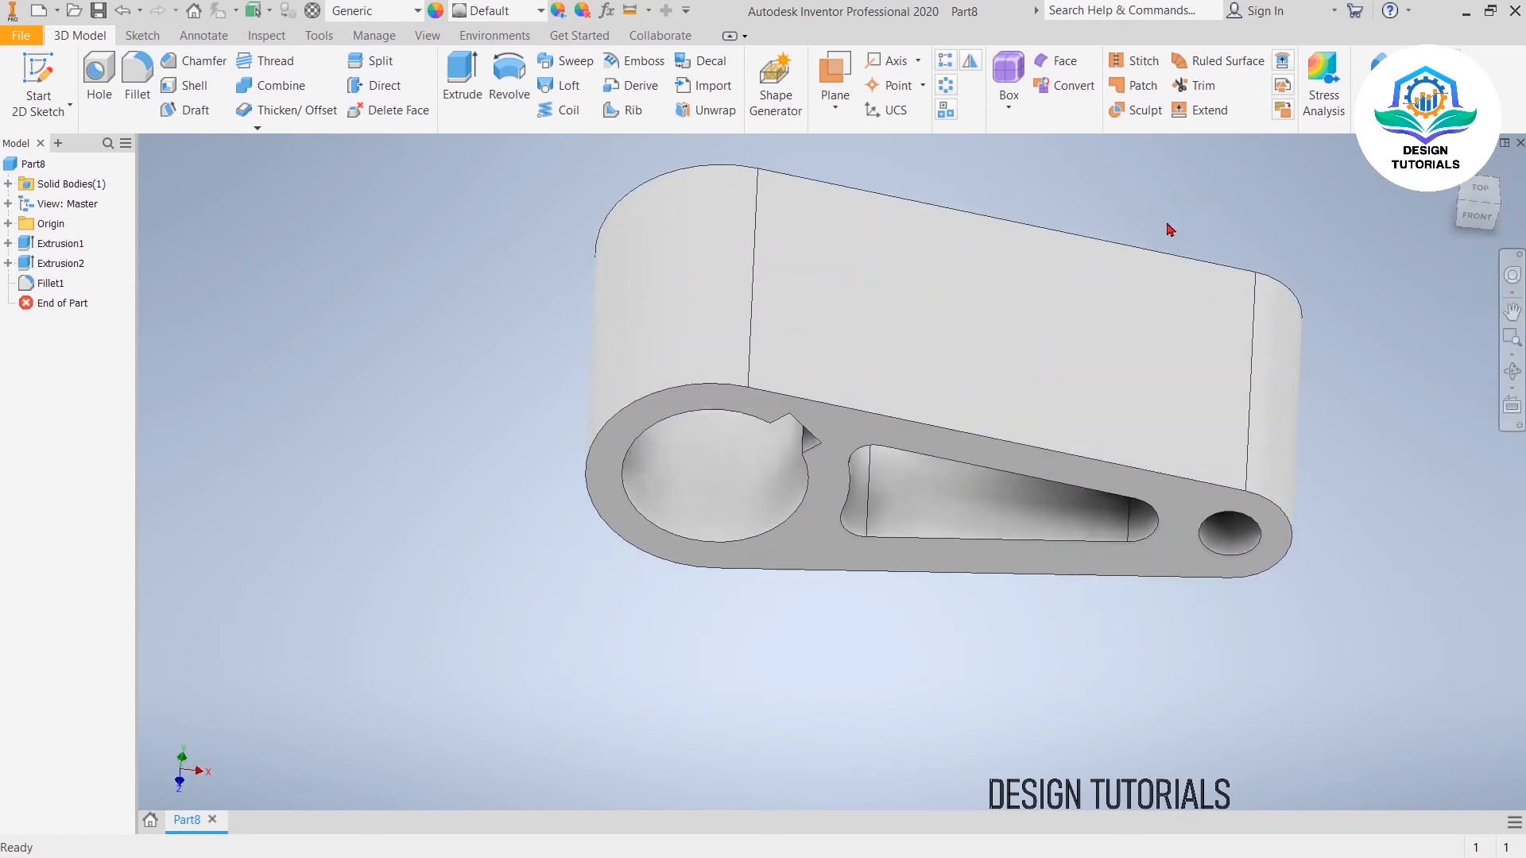
pyautogui.click(1099, 413)
pyautogui.click(1208, 394)
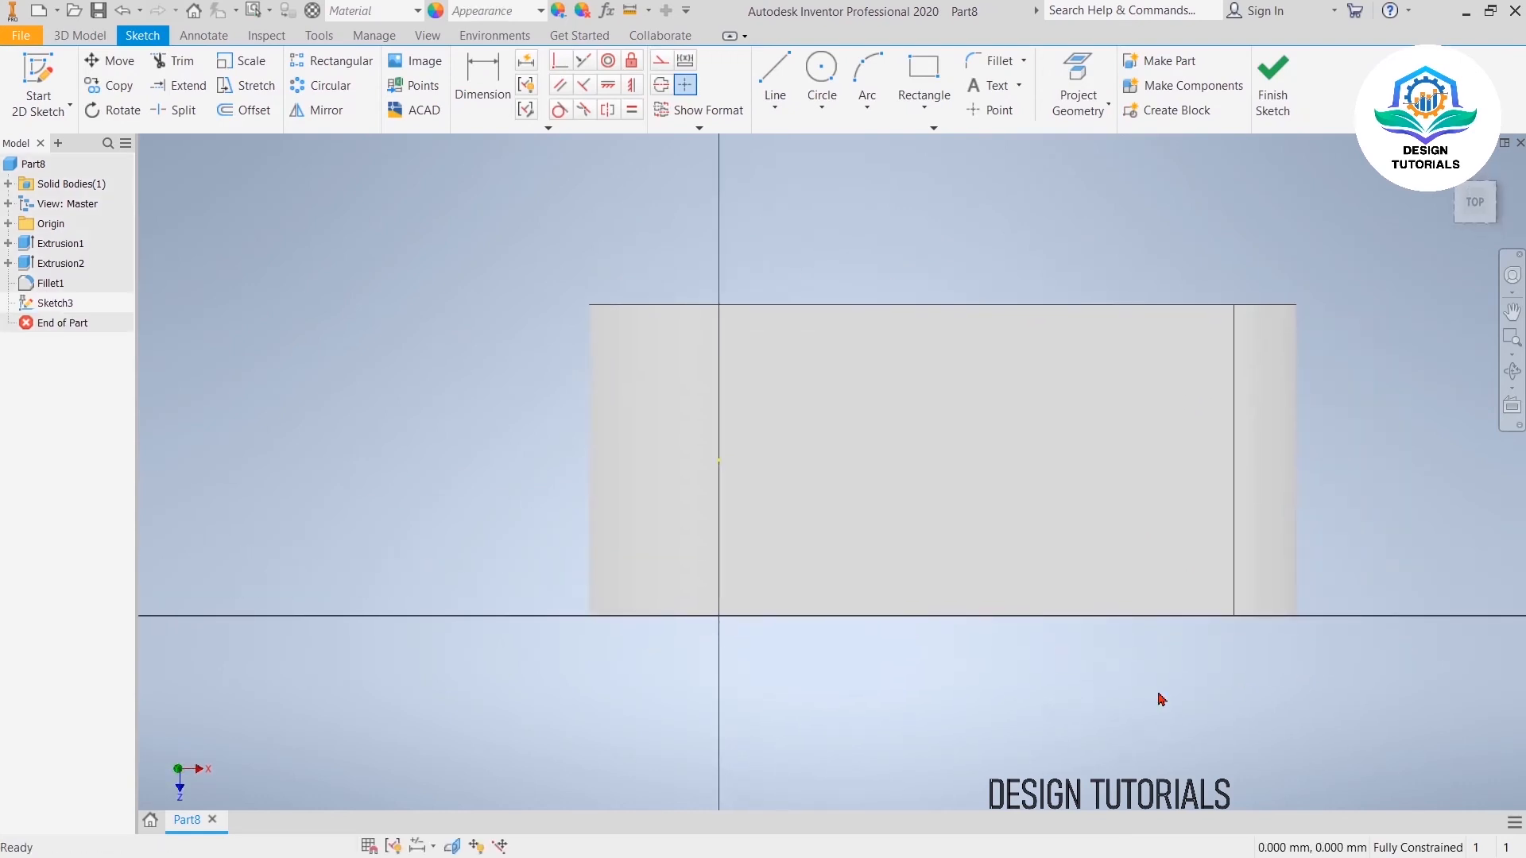
pyautogui.click(1081, 92)
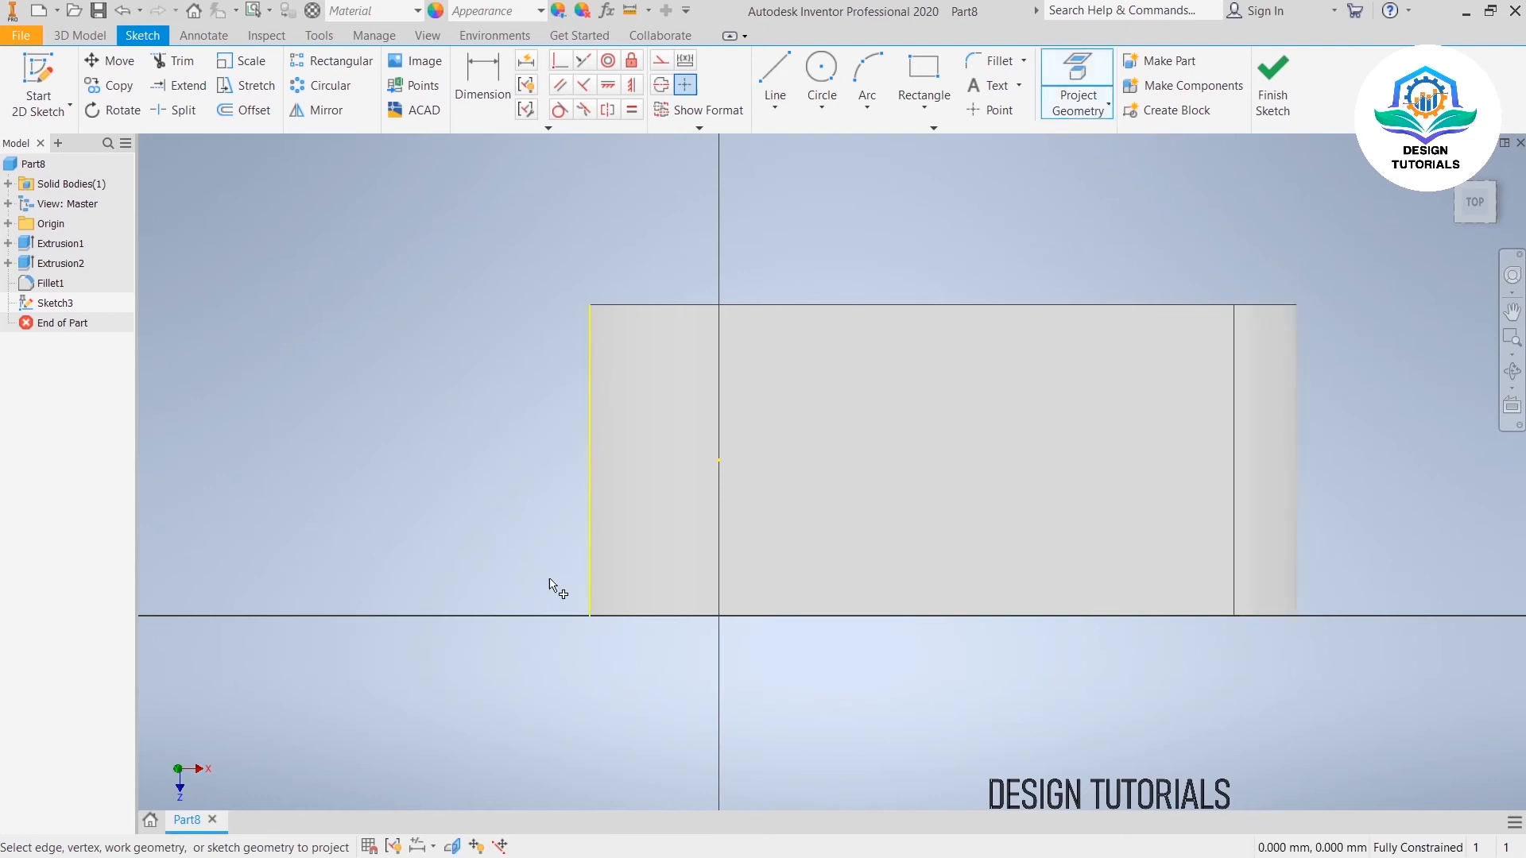
pyautogui.click(1298, 467)
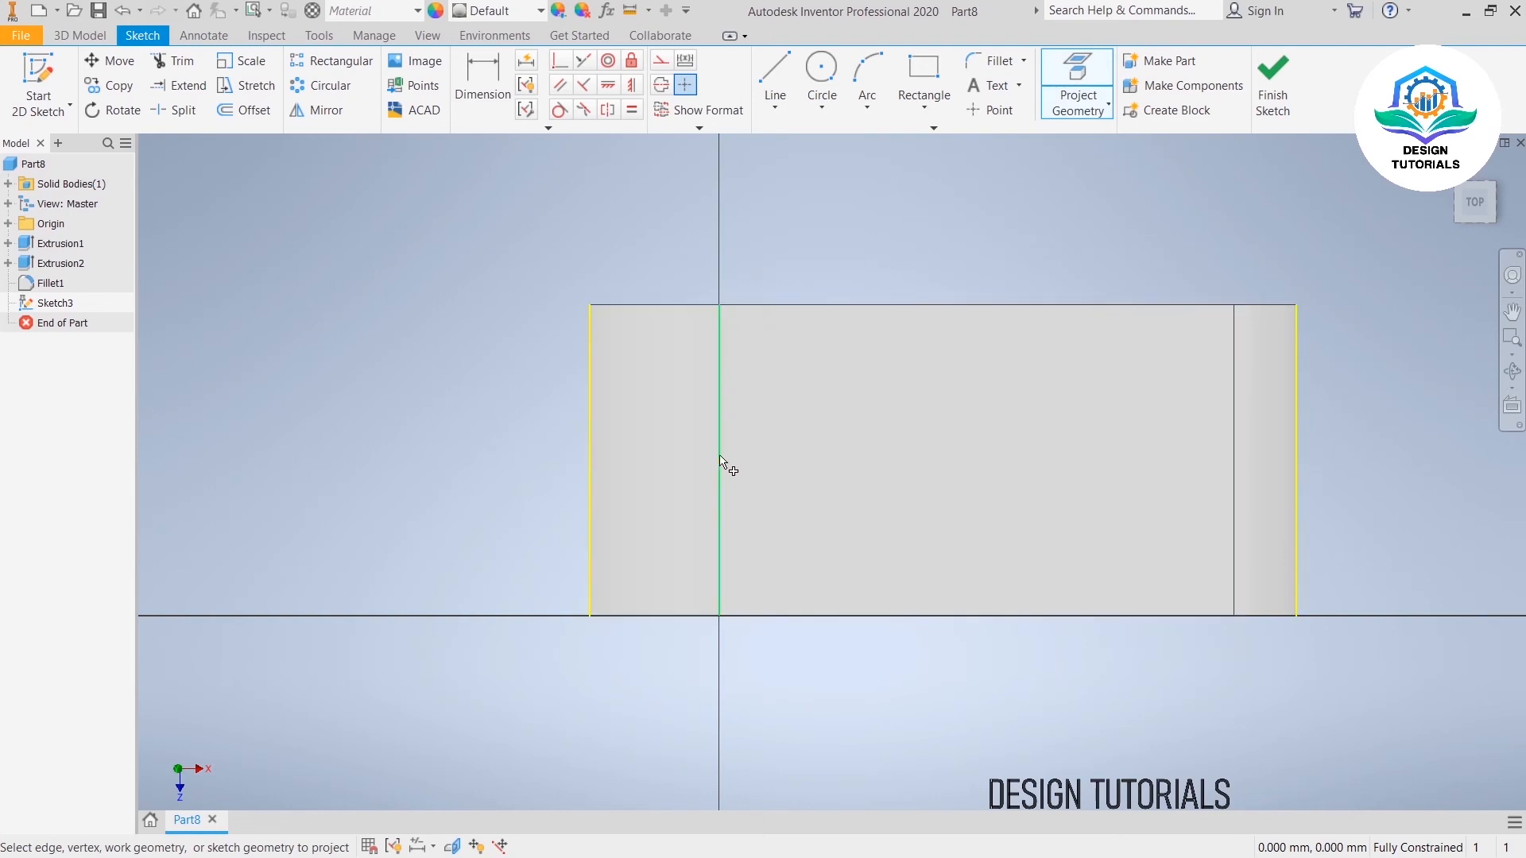
pyautogui.rightClick(808, 210)
pyautogui.click(855, 198)
# Step: Draw a horizontal construction line between the midpoints of the two projected outer end edges
pyautogui.press('l')
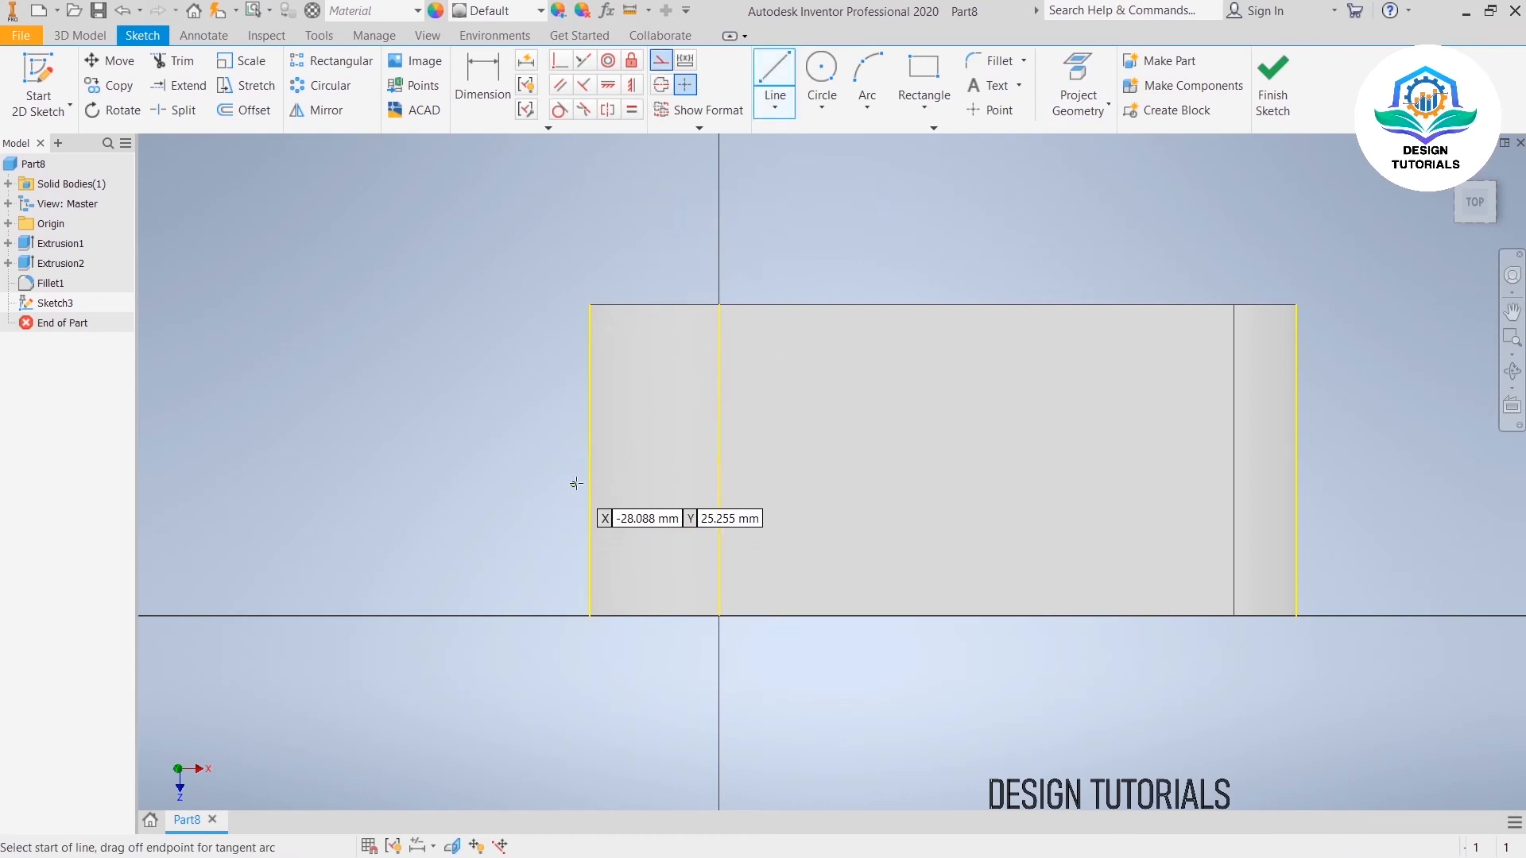
pyautogui.click(589, 459)
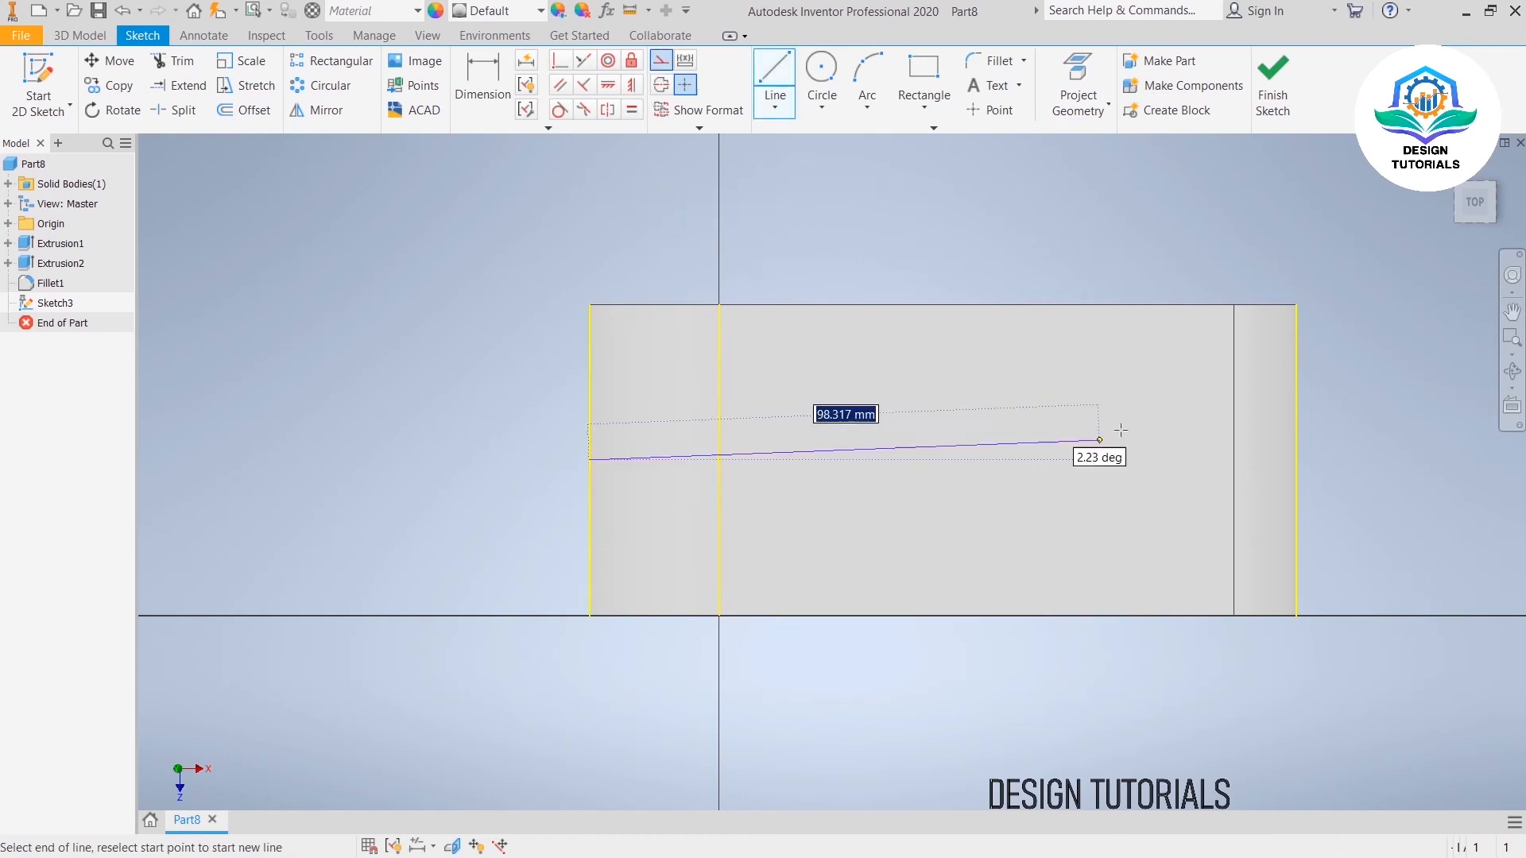
pyautogui.doubleClick(1296, 460)
pyautogui.rightClick(1340, 311)
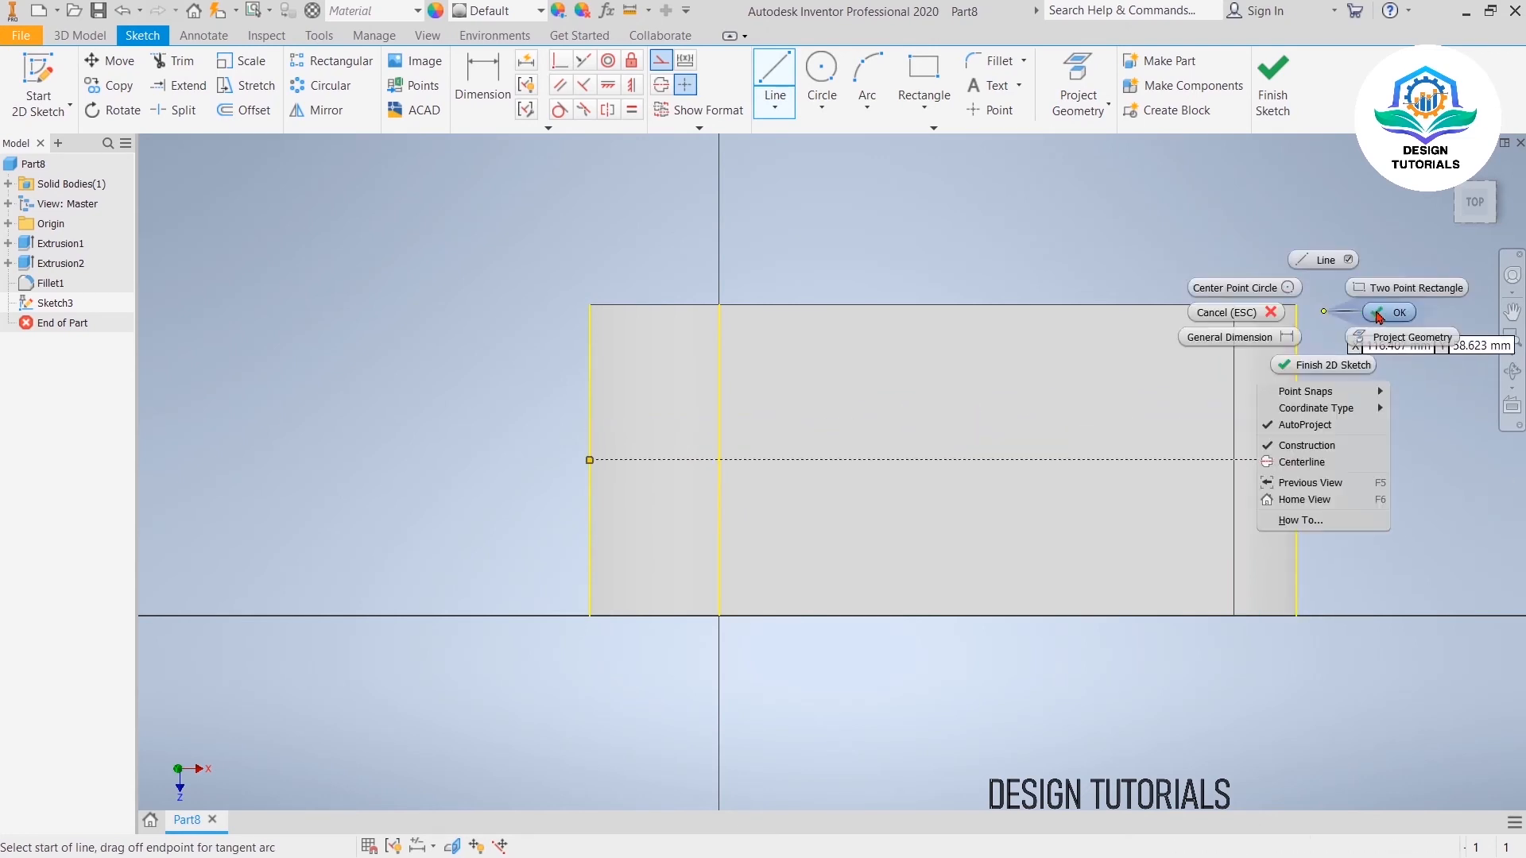
pyautogui.click(1276, 272)
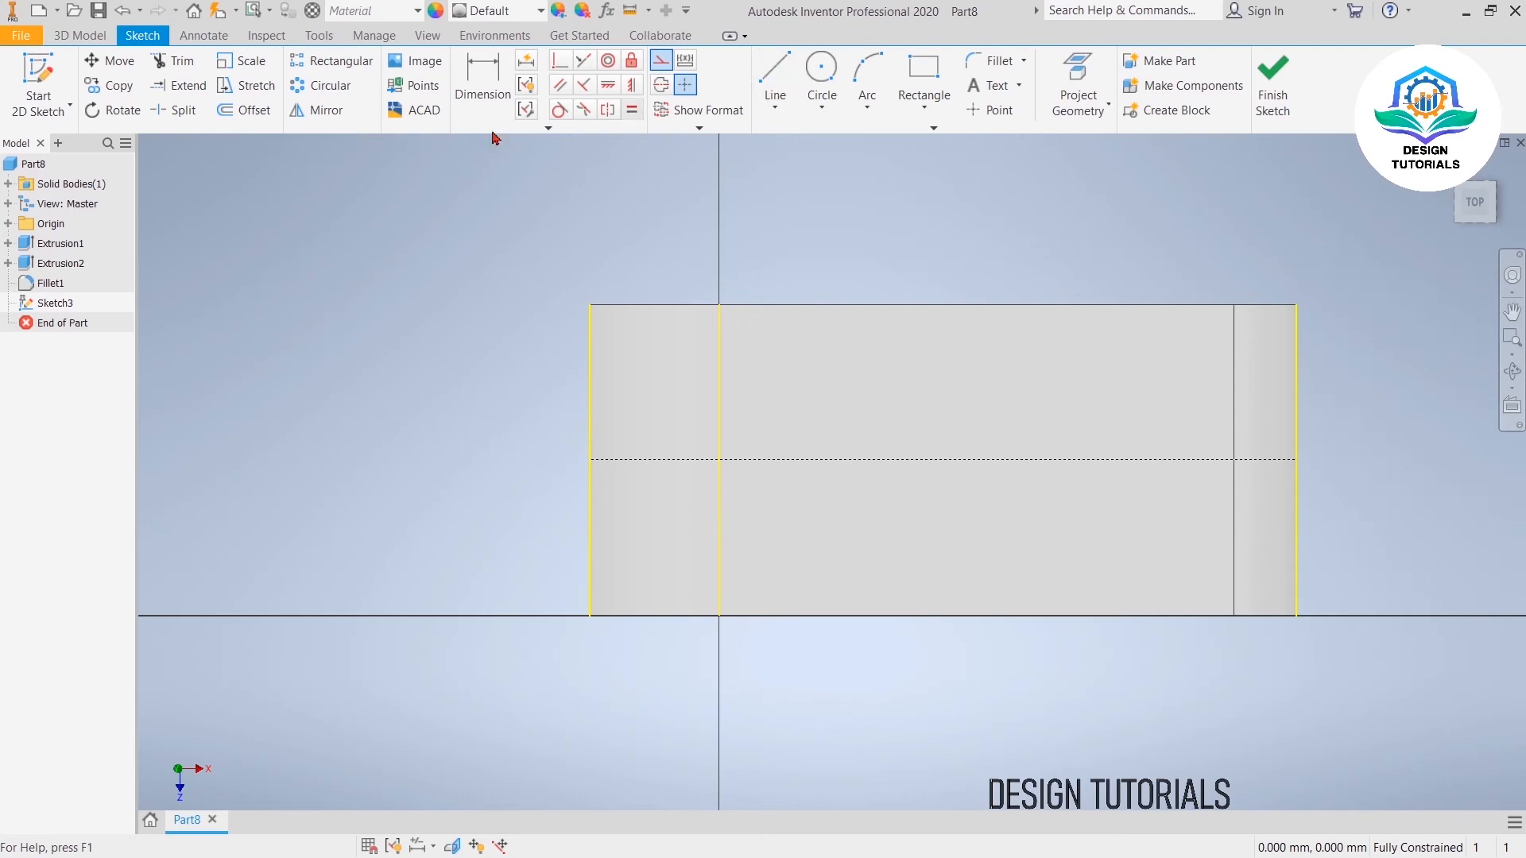
# Step: Offset the middle construction line by 7 mm towards the link's back edge
pyautogui.click(244, 110)
pyautogui.click(635, 460)
pyautogui.write('7')
pyautogui.click(643, 430)
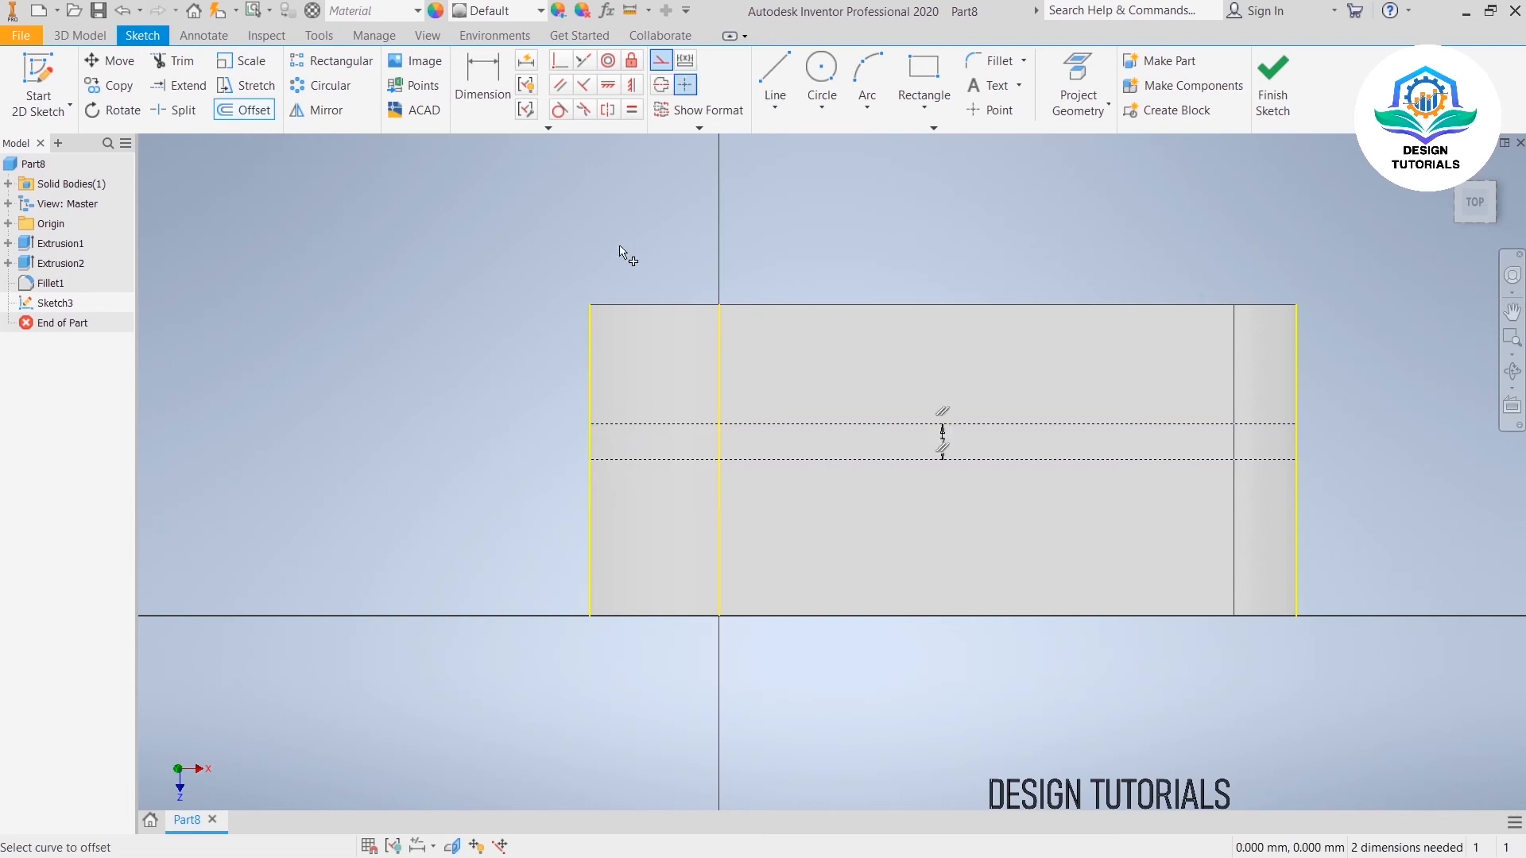
pyautogui.rightClick(499, 271)
pyautogui.click(576, 269)
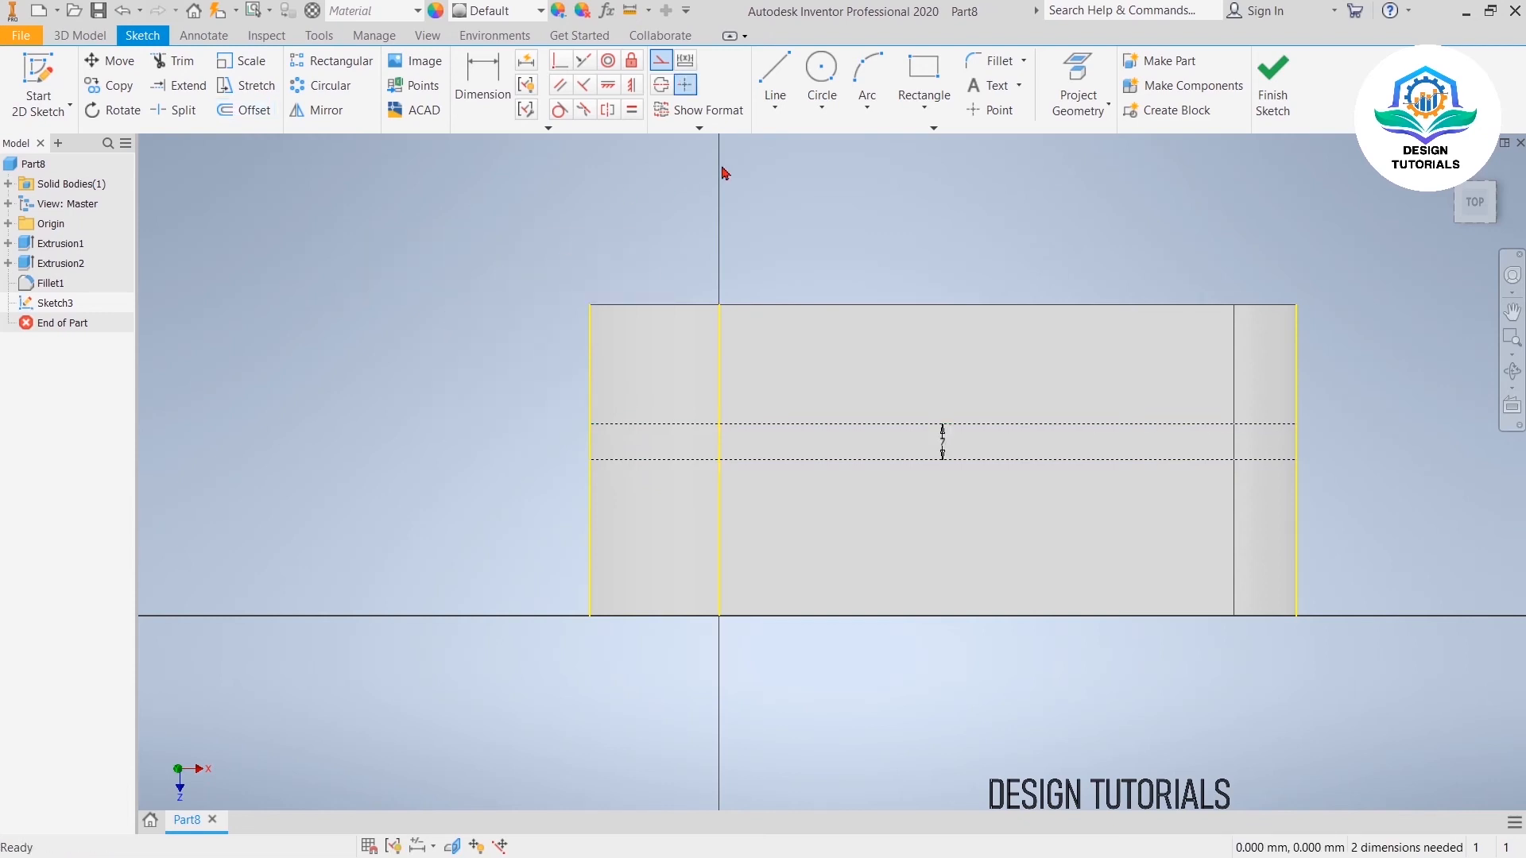
# Step: Draw a 35 mm horizontal line along the offset line, starting at the projected tangent edge and running towards the small end
pyautogui.click(775, 78)
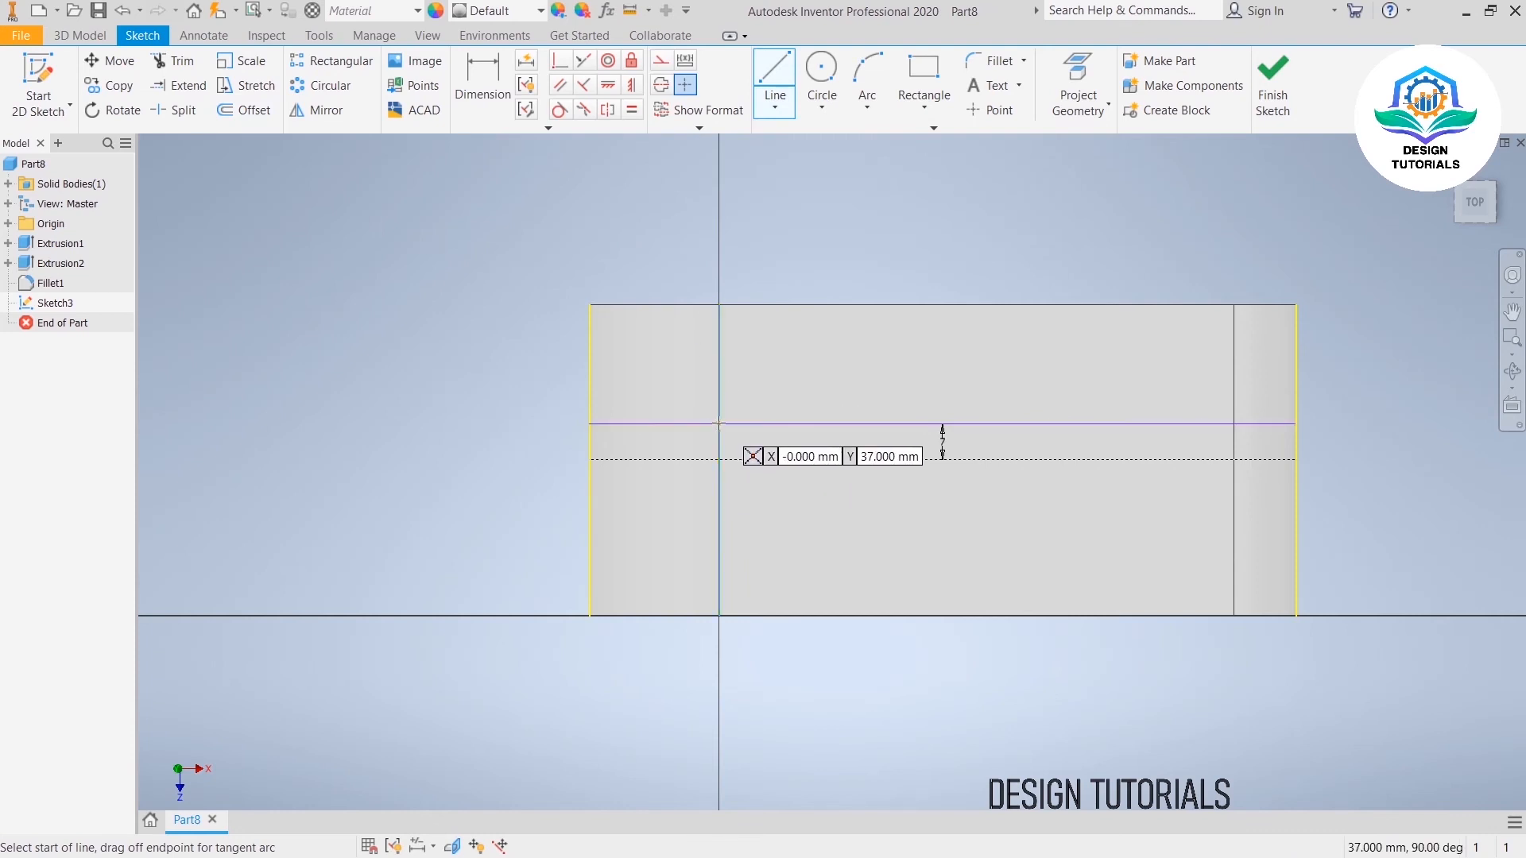
pyautogui.click(719, 424)
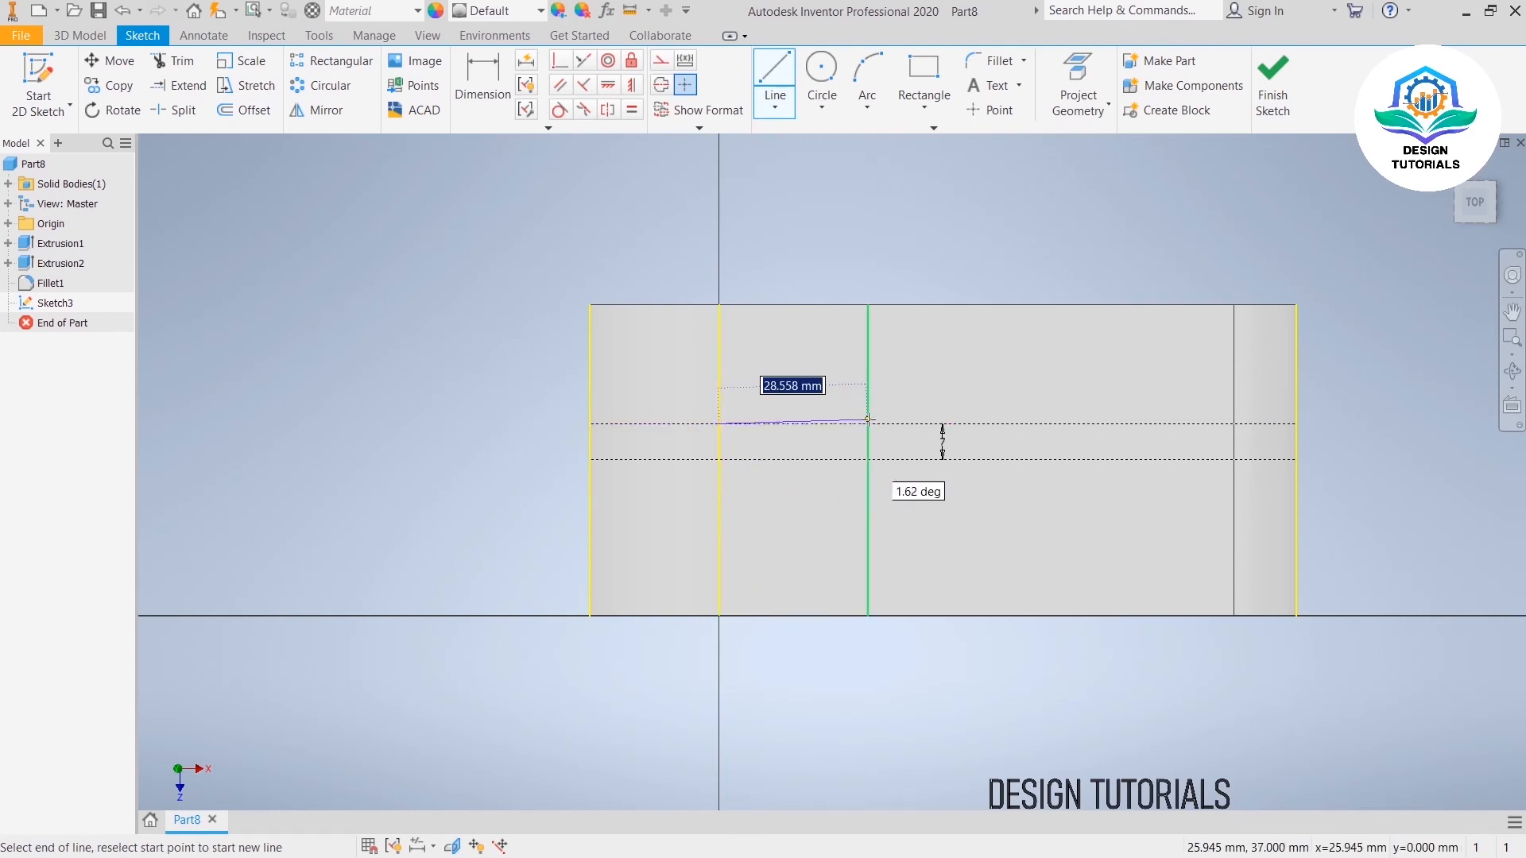
pyautogui.write('35')
pyautogui.press('Return')
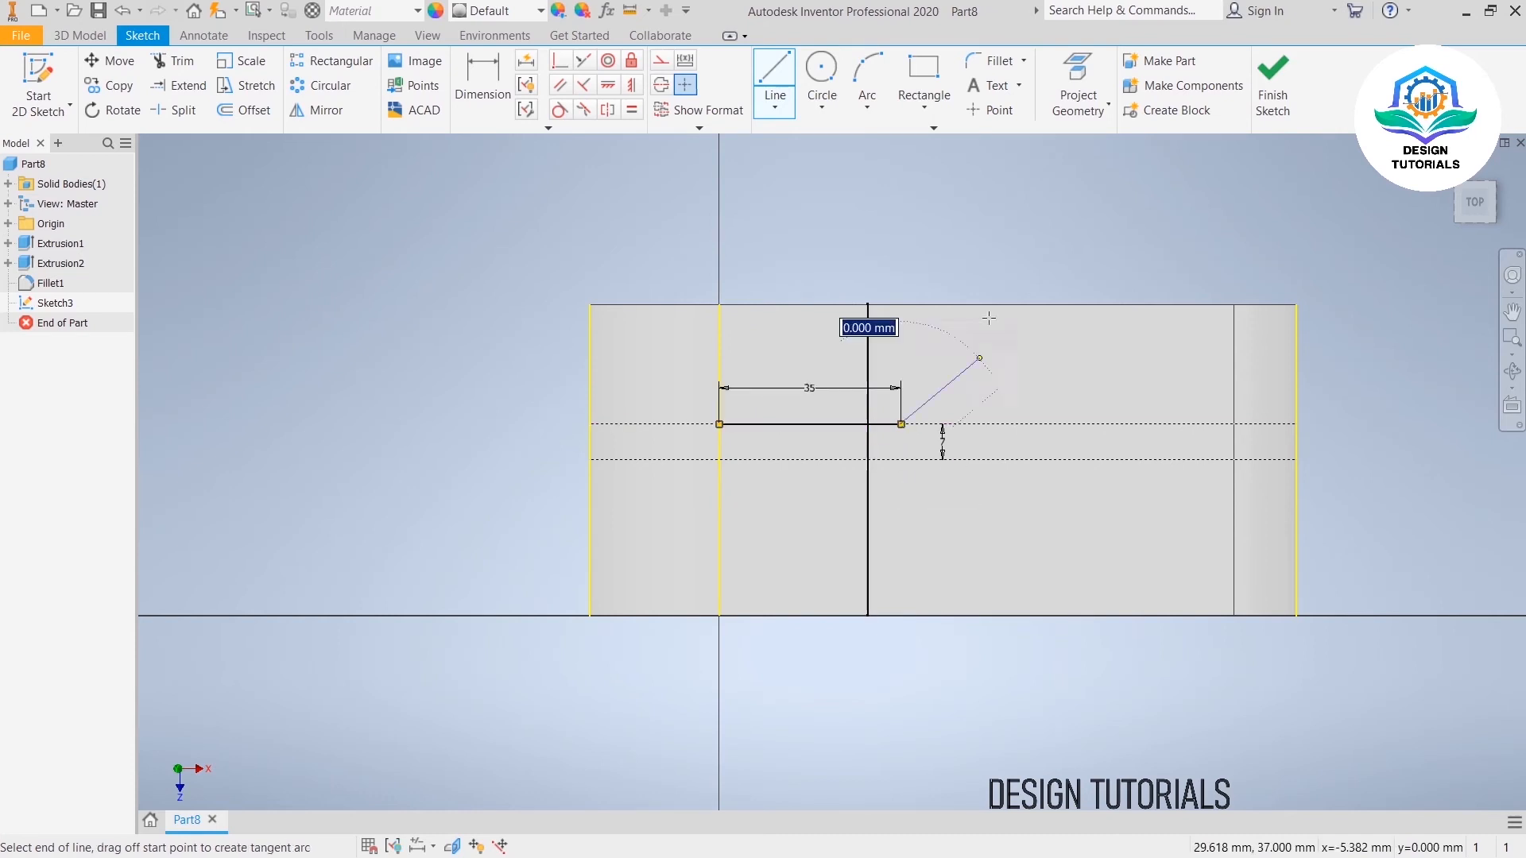
pyautogui.rightClick(1012, 249)
pyautogui.click(1063, 252)
# Step: Draw a 75 mm line along the back edge from the tangent edge and join its end to the 35 mm line with a sloped line
pyautogui.click(776, 74)
pyautogui.click(719, 304)
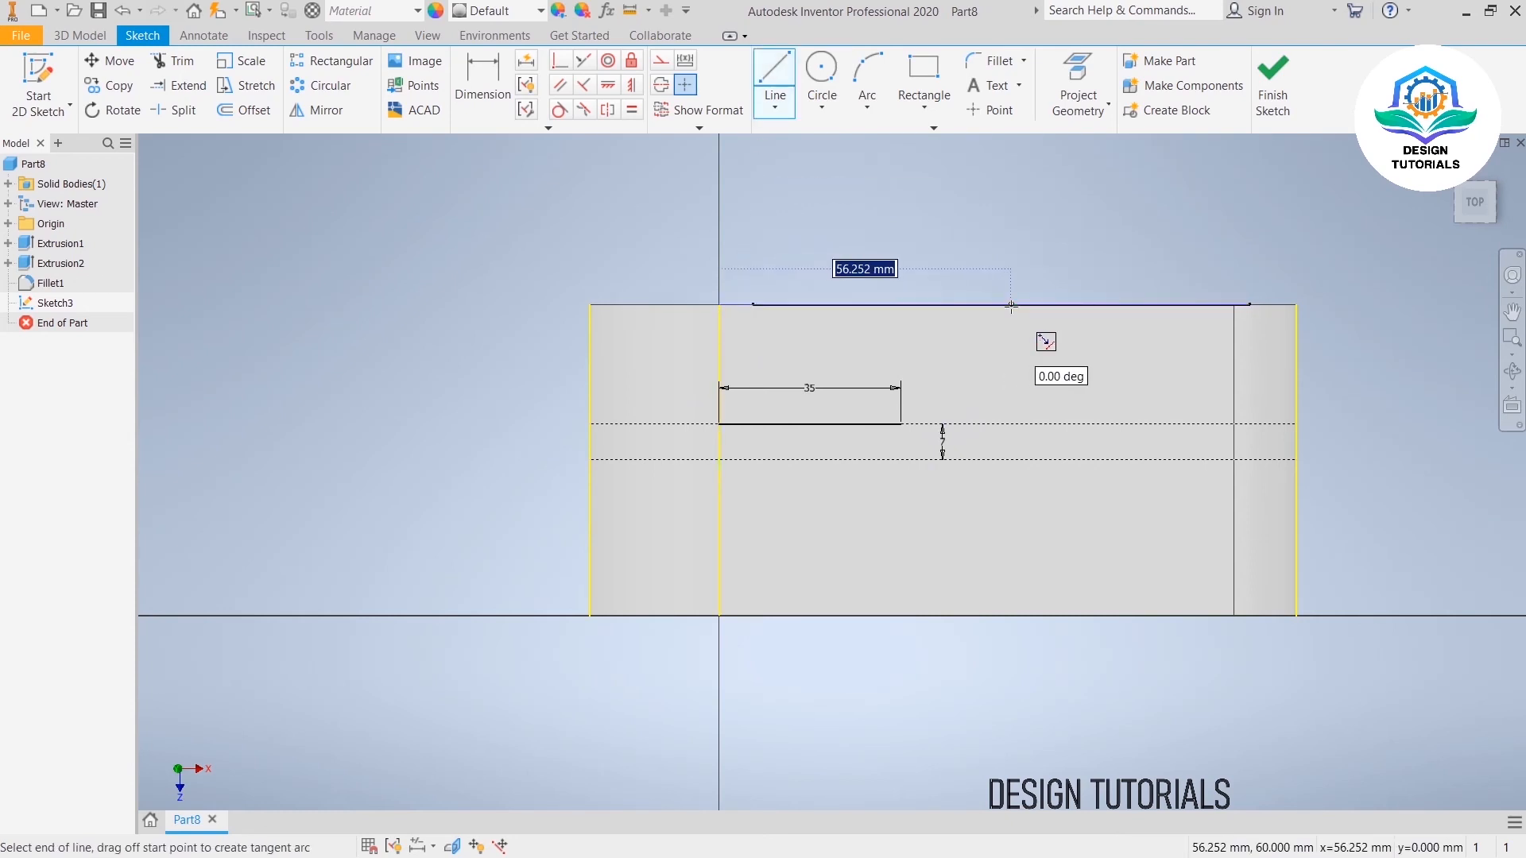
pyautogui.write('75')
pyautogui.press('Return')
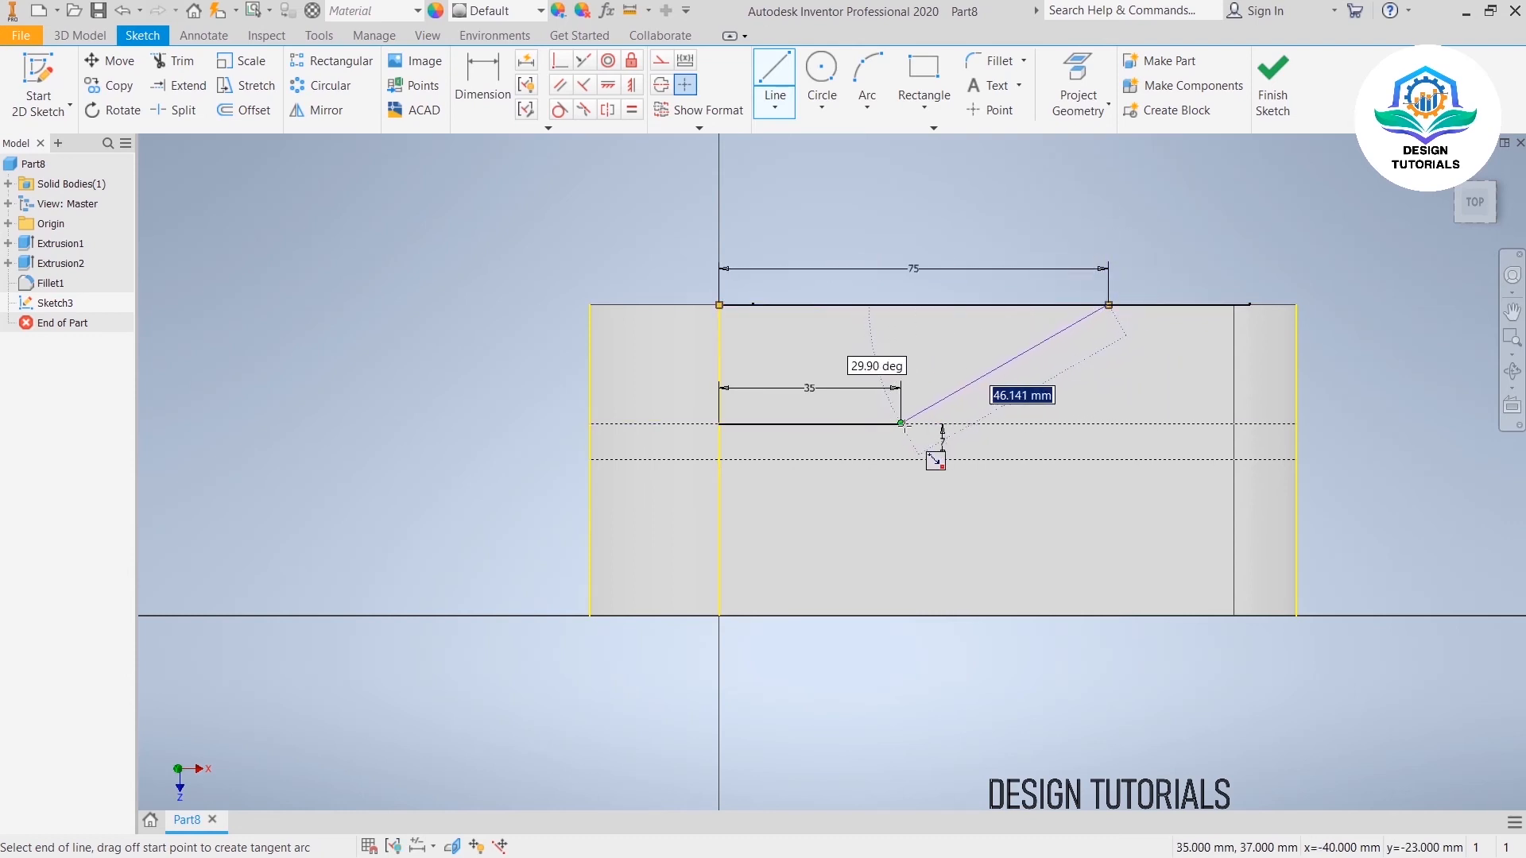
pyautogui.click(901, 424)
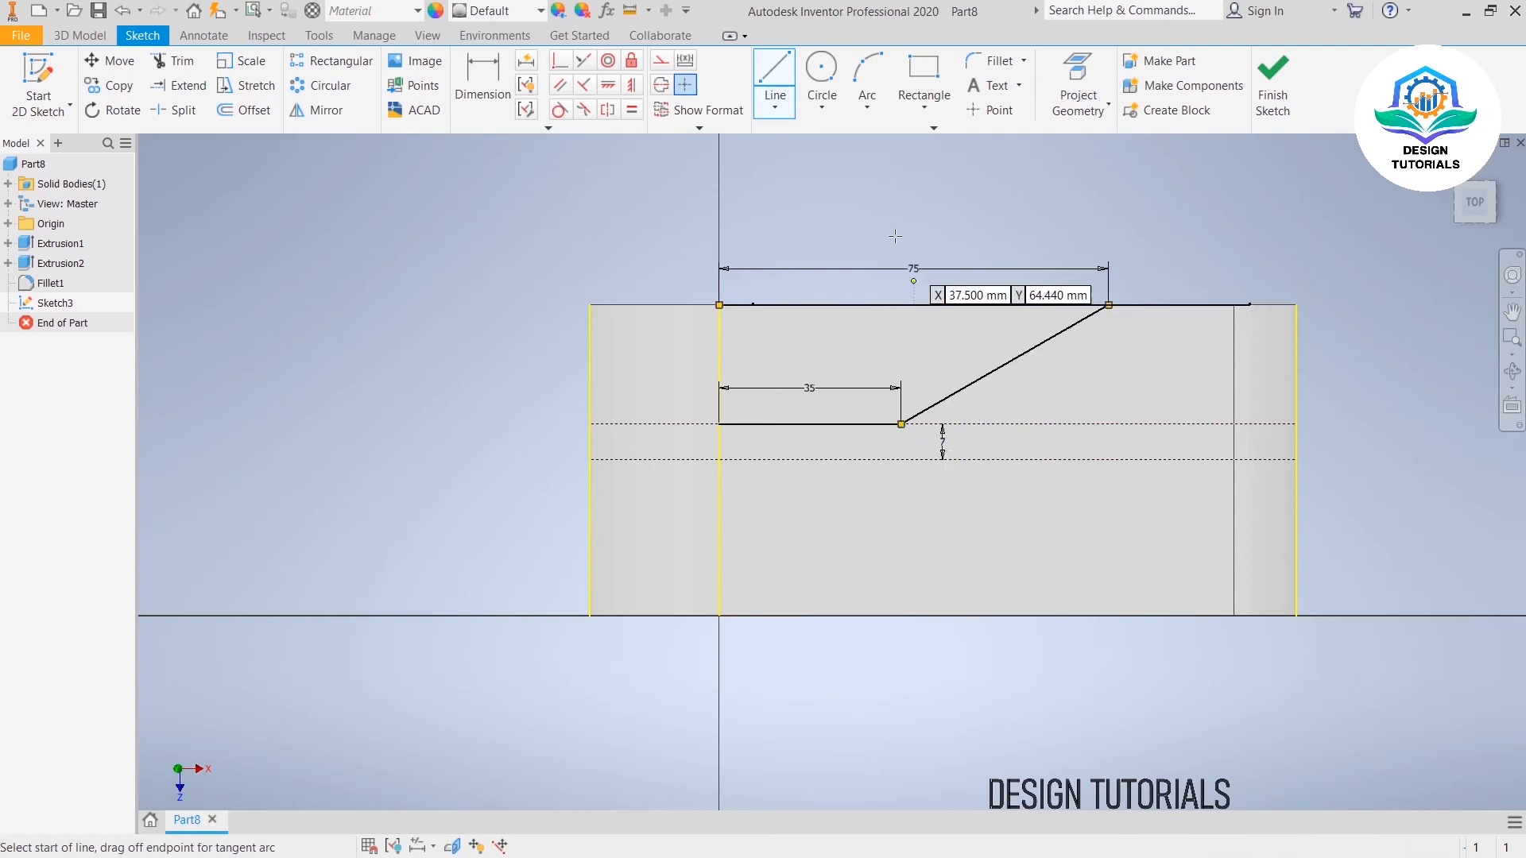
# Step: Extend the 35 mm and 75 mm lines to the large end's outer edge and close the profile with a line along that edge
pyautogui.click(720, 424)
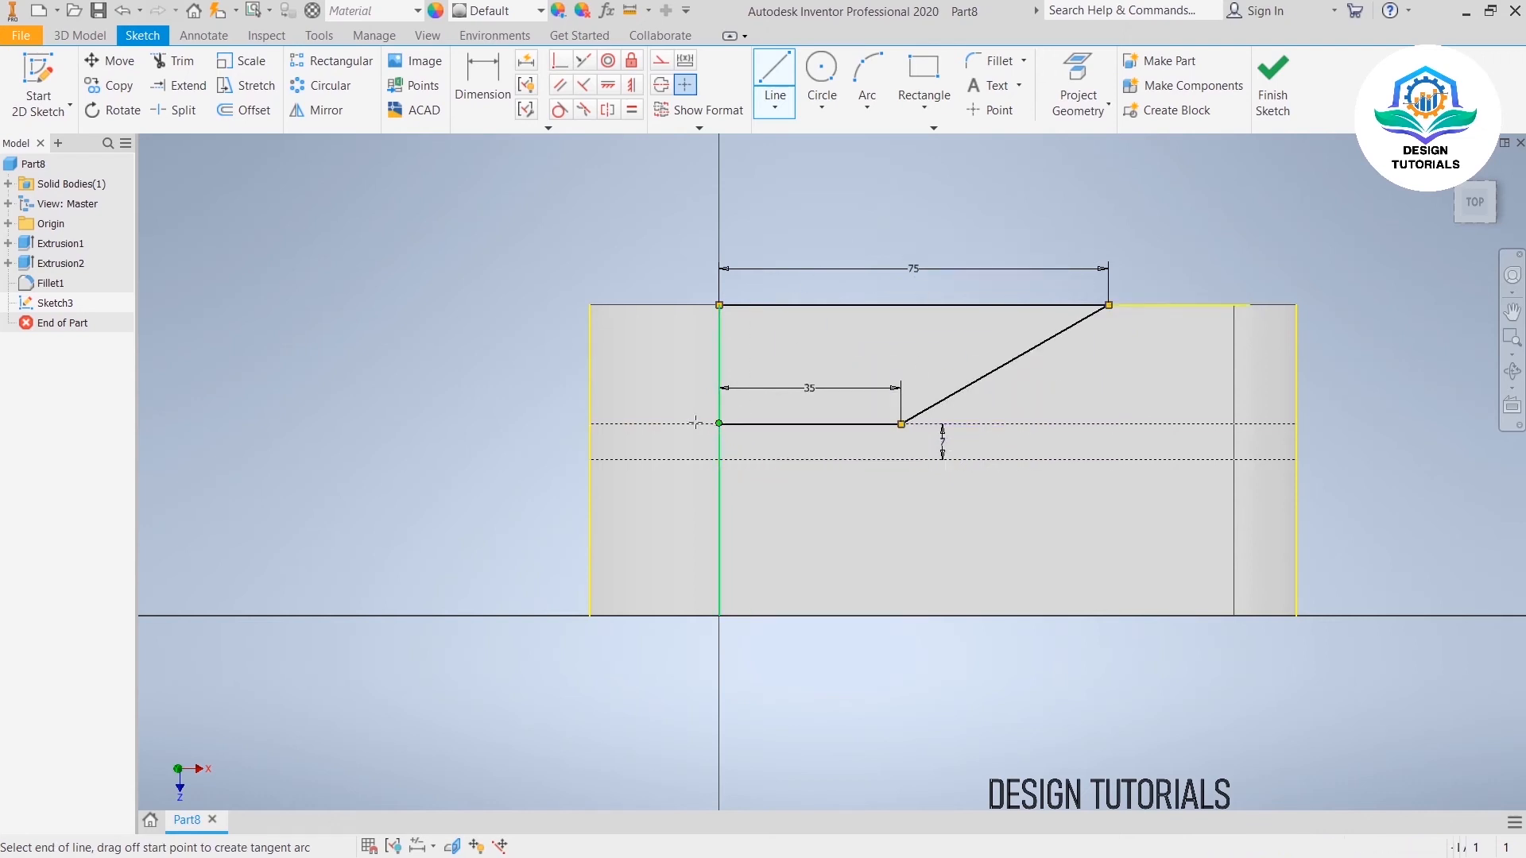
pyautogui.click(589, 423)
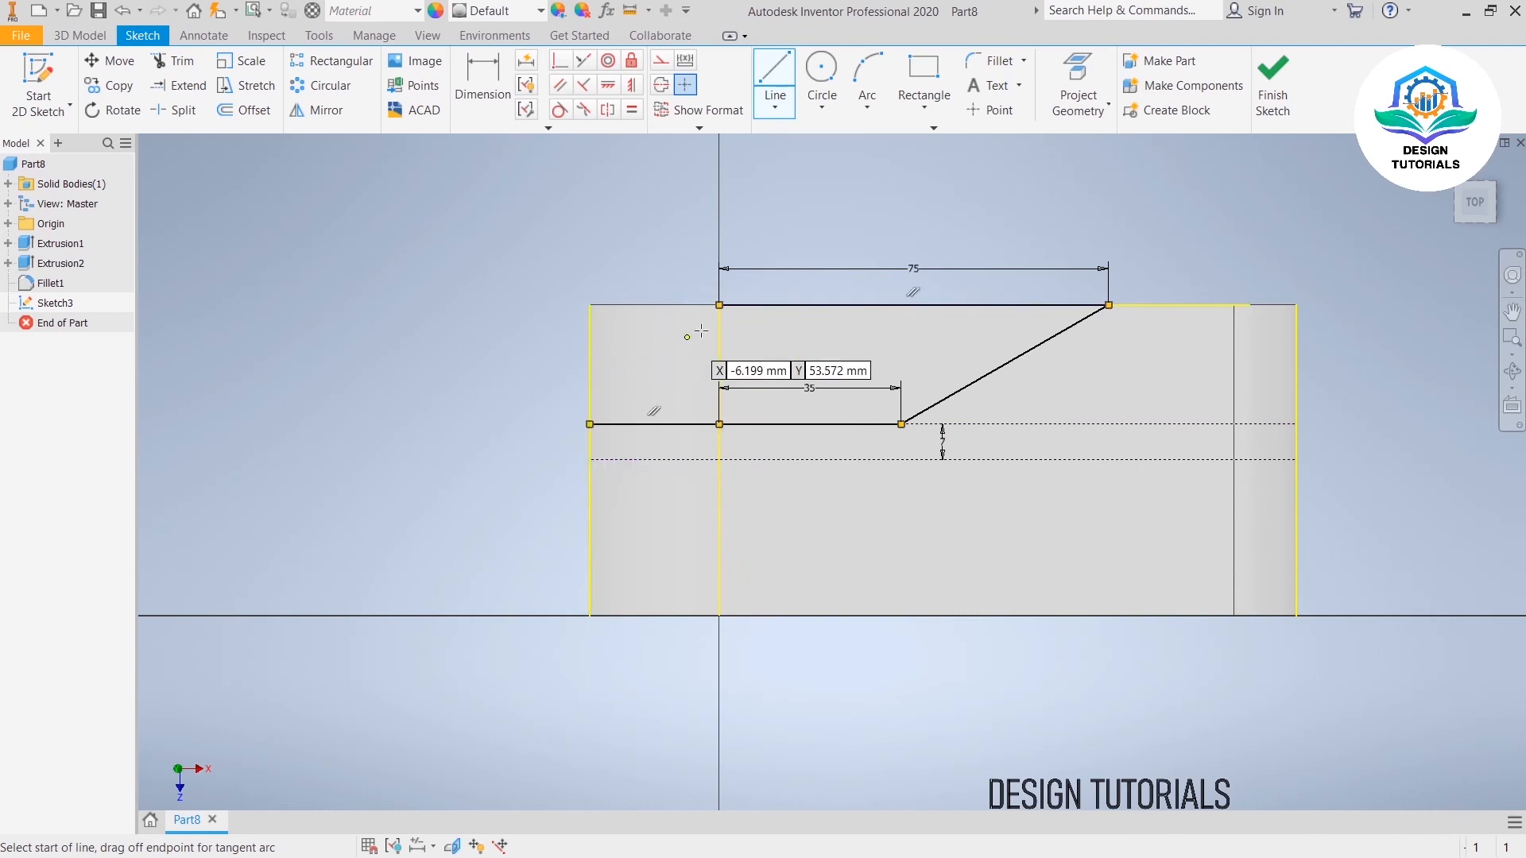
pyautogui.click(720, 305)
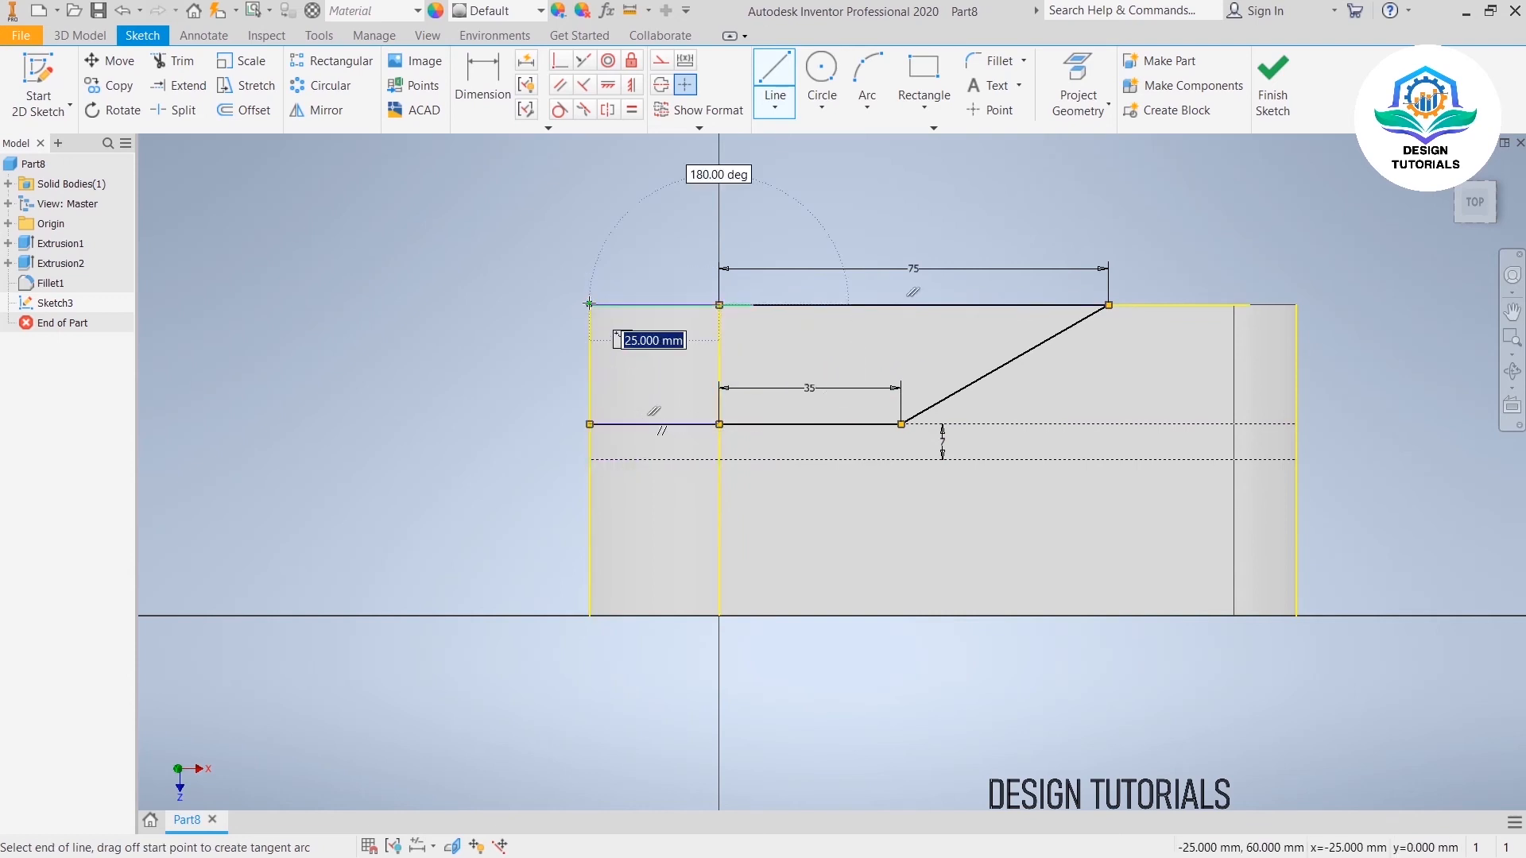
pyautogui.click(589, 305)
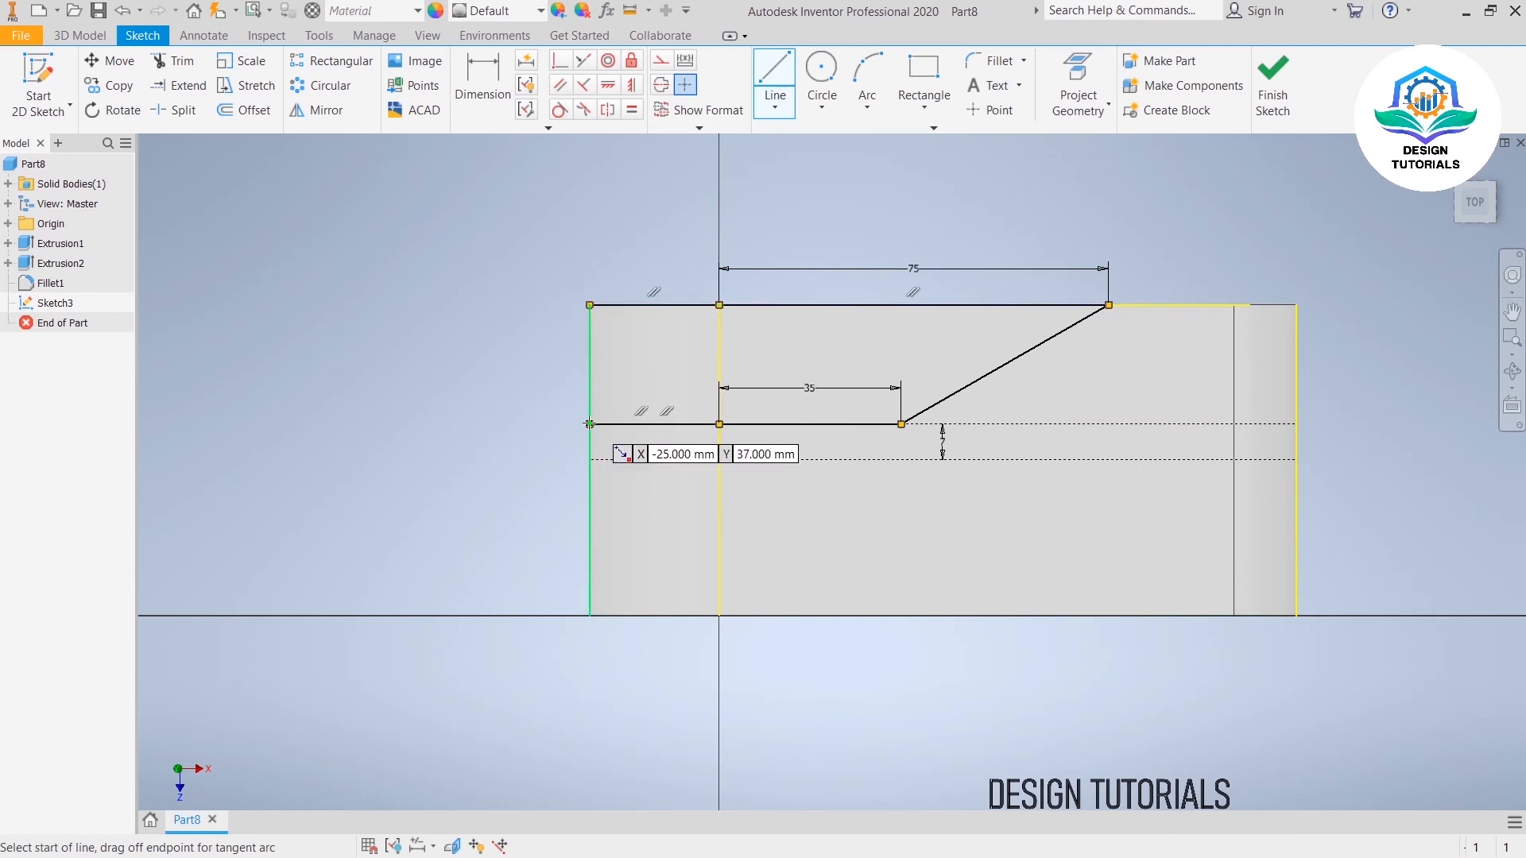
pyautogui.click(589, 305)
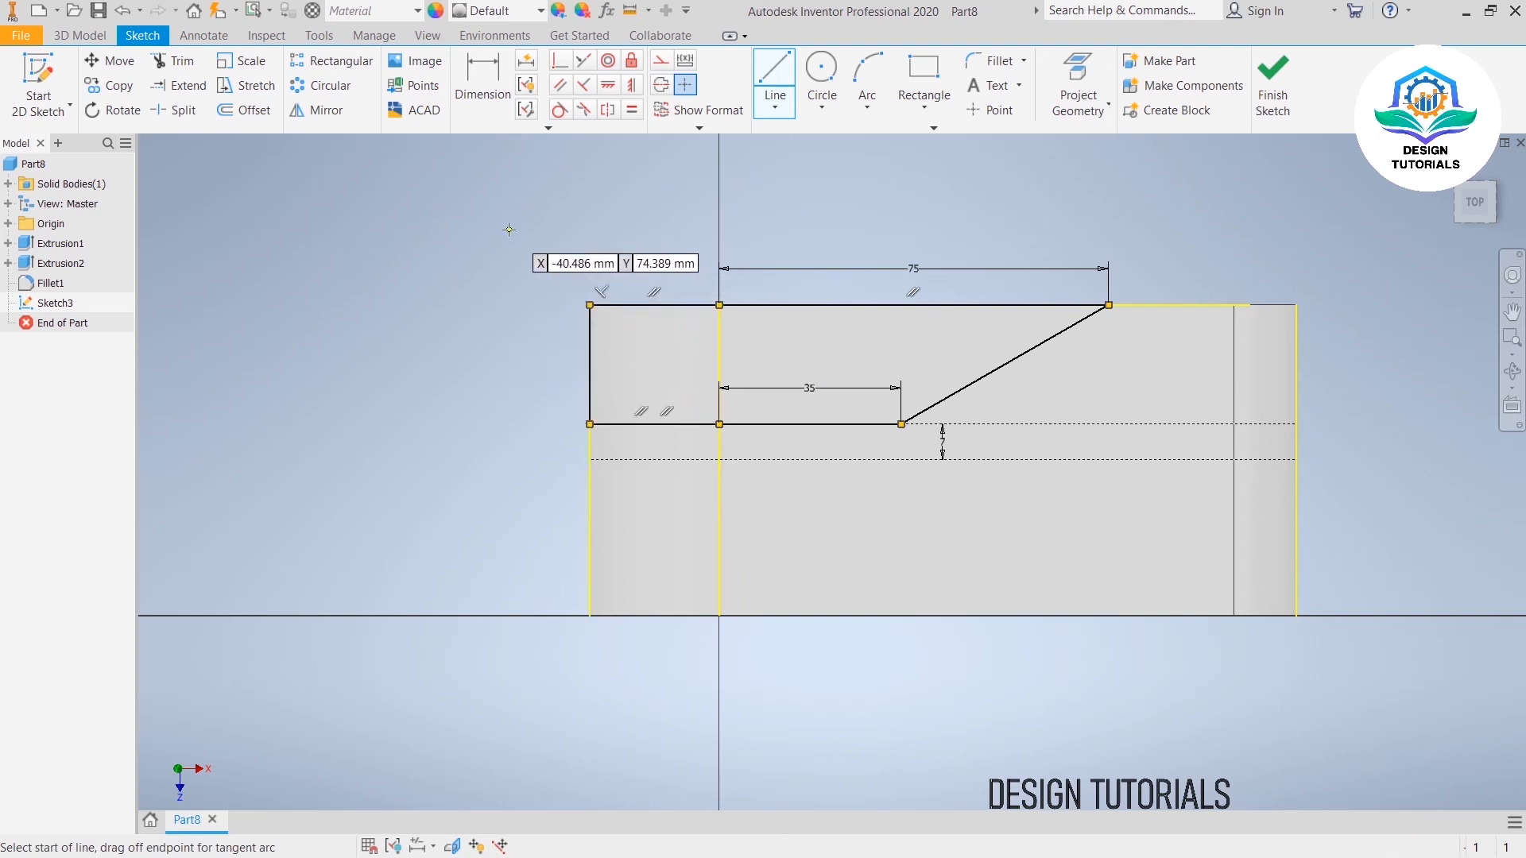
pyautogui.rightClick(582, 222)
pyautogui.click(634, 223)
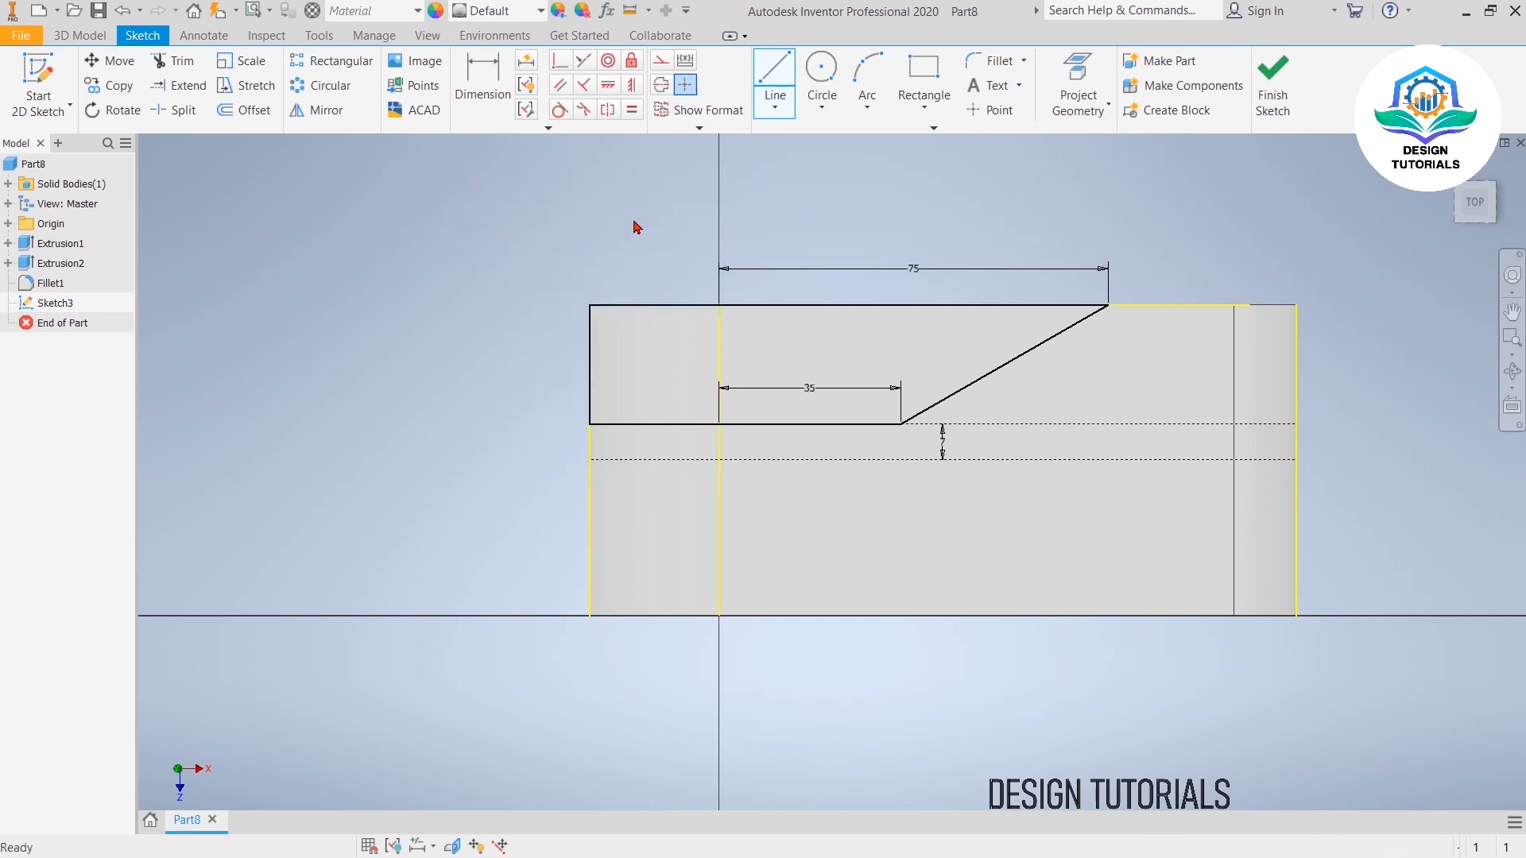
# Step: Finish the sketch and extrude both profile regions 60 mm in the flipped direction as a cut through the link
pyautogui.click(1272, 86)
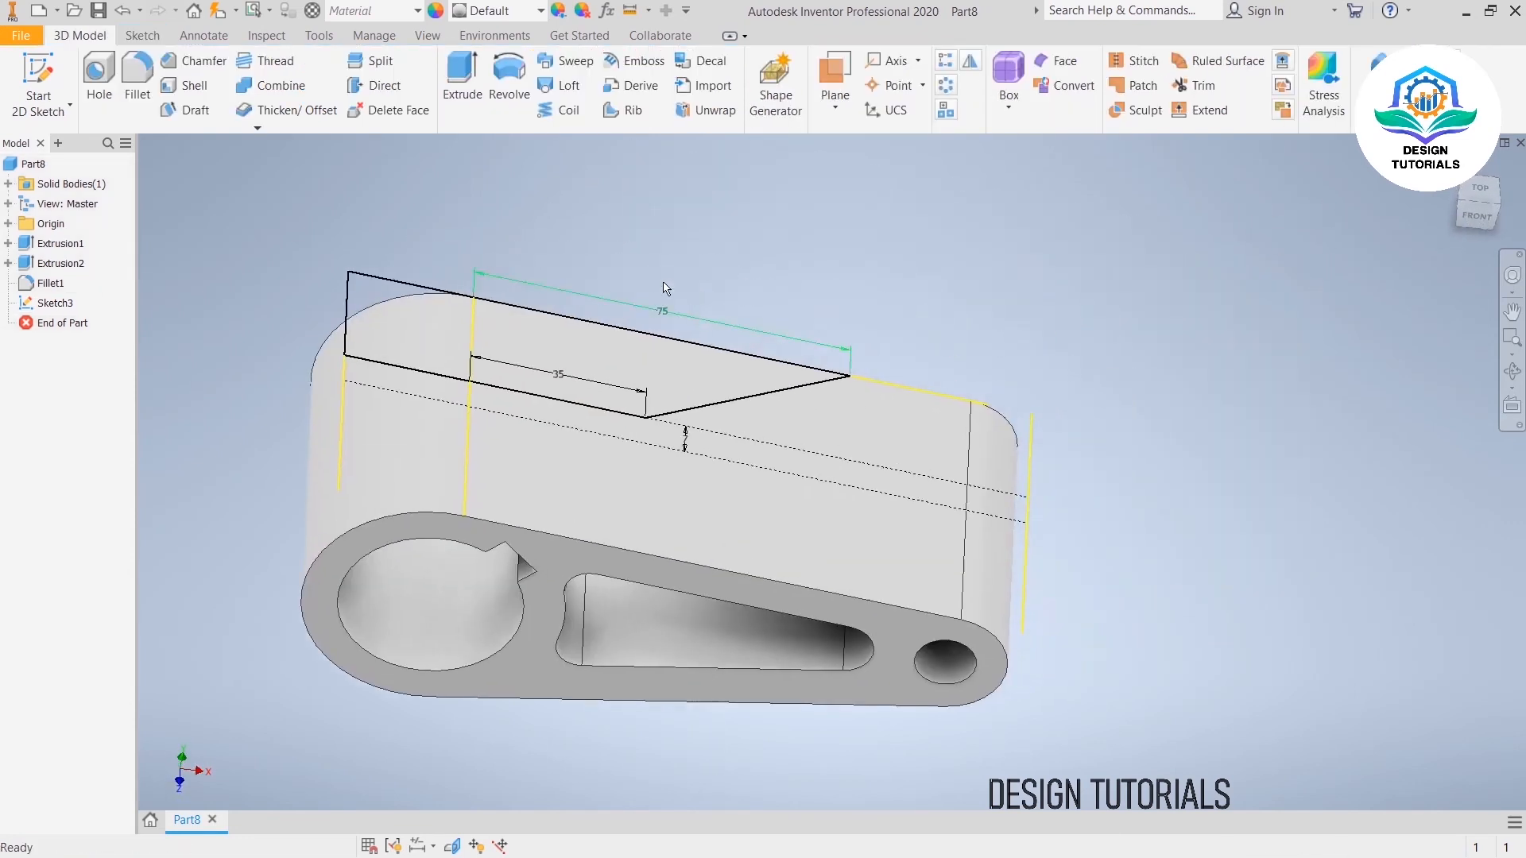
pyautogui.click(472, 82)
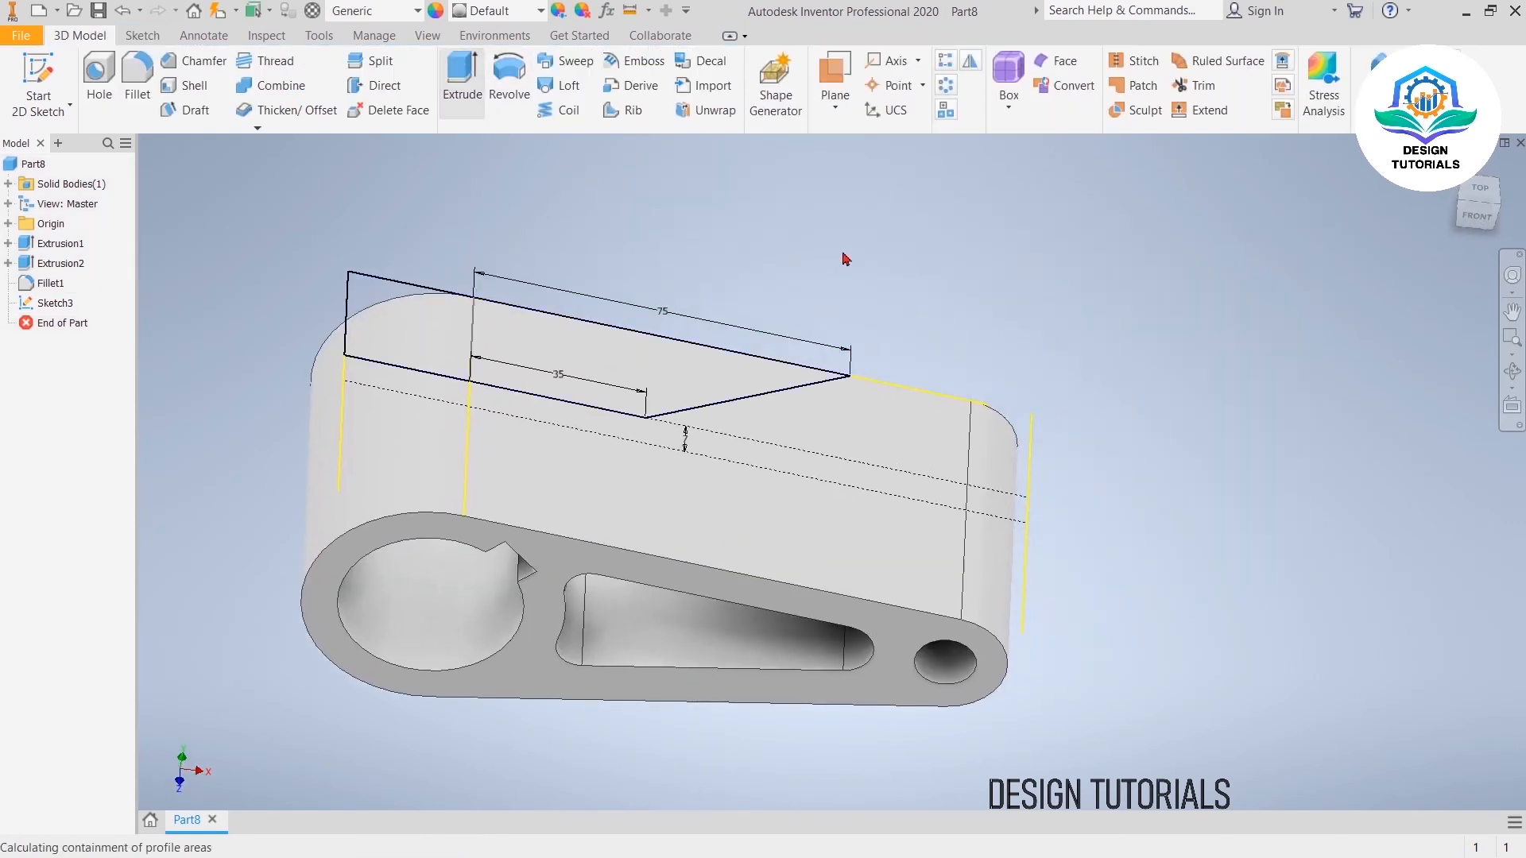
pyautogui.click(628, 340)
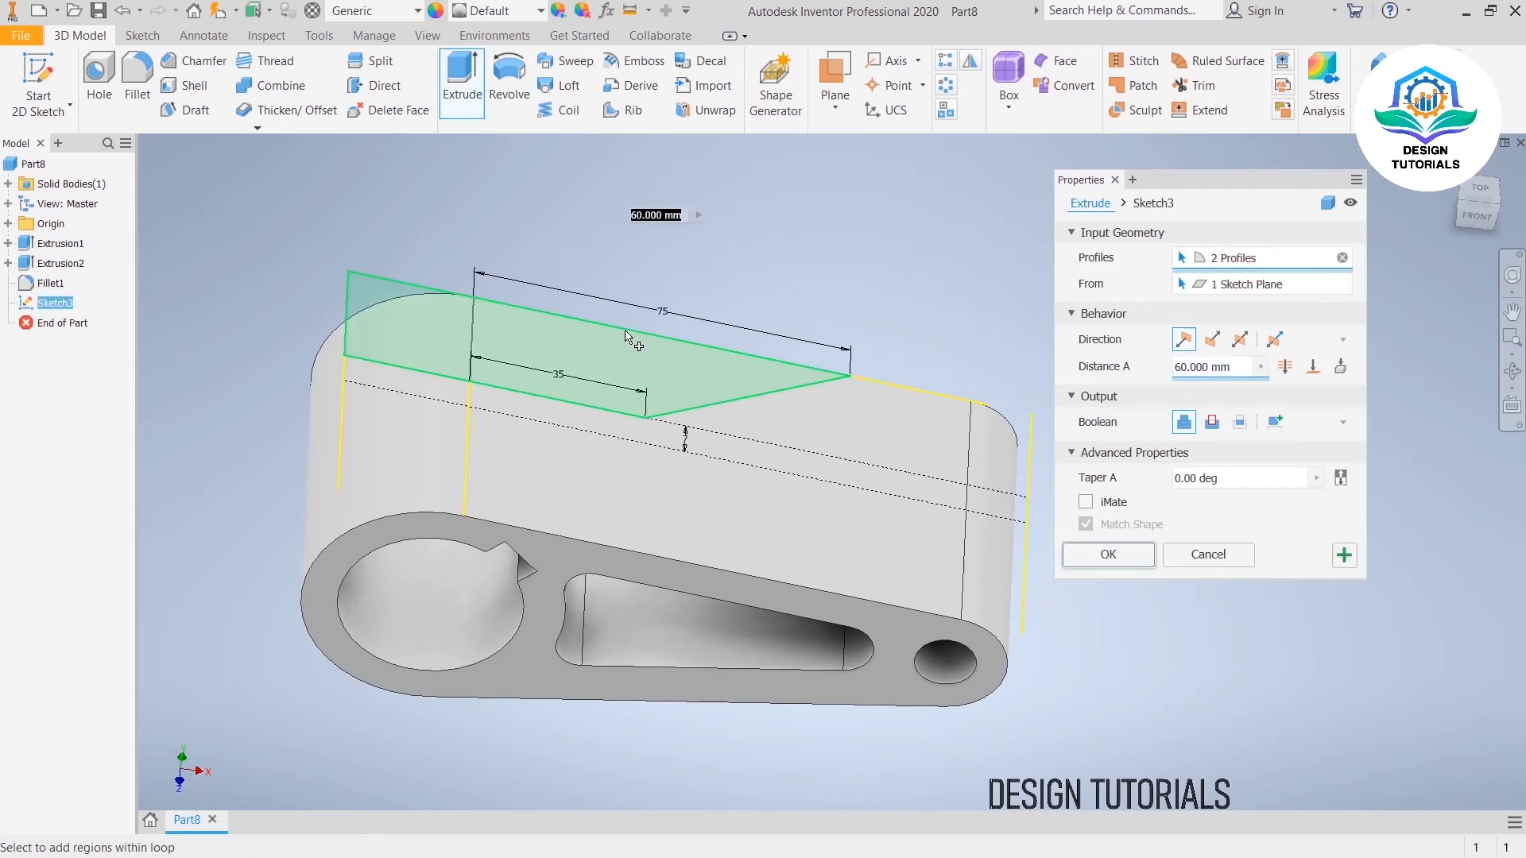
pyautogui.click(1210, 341)
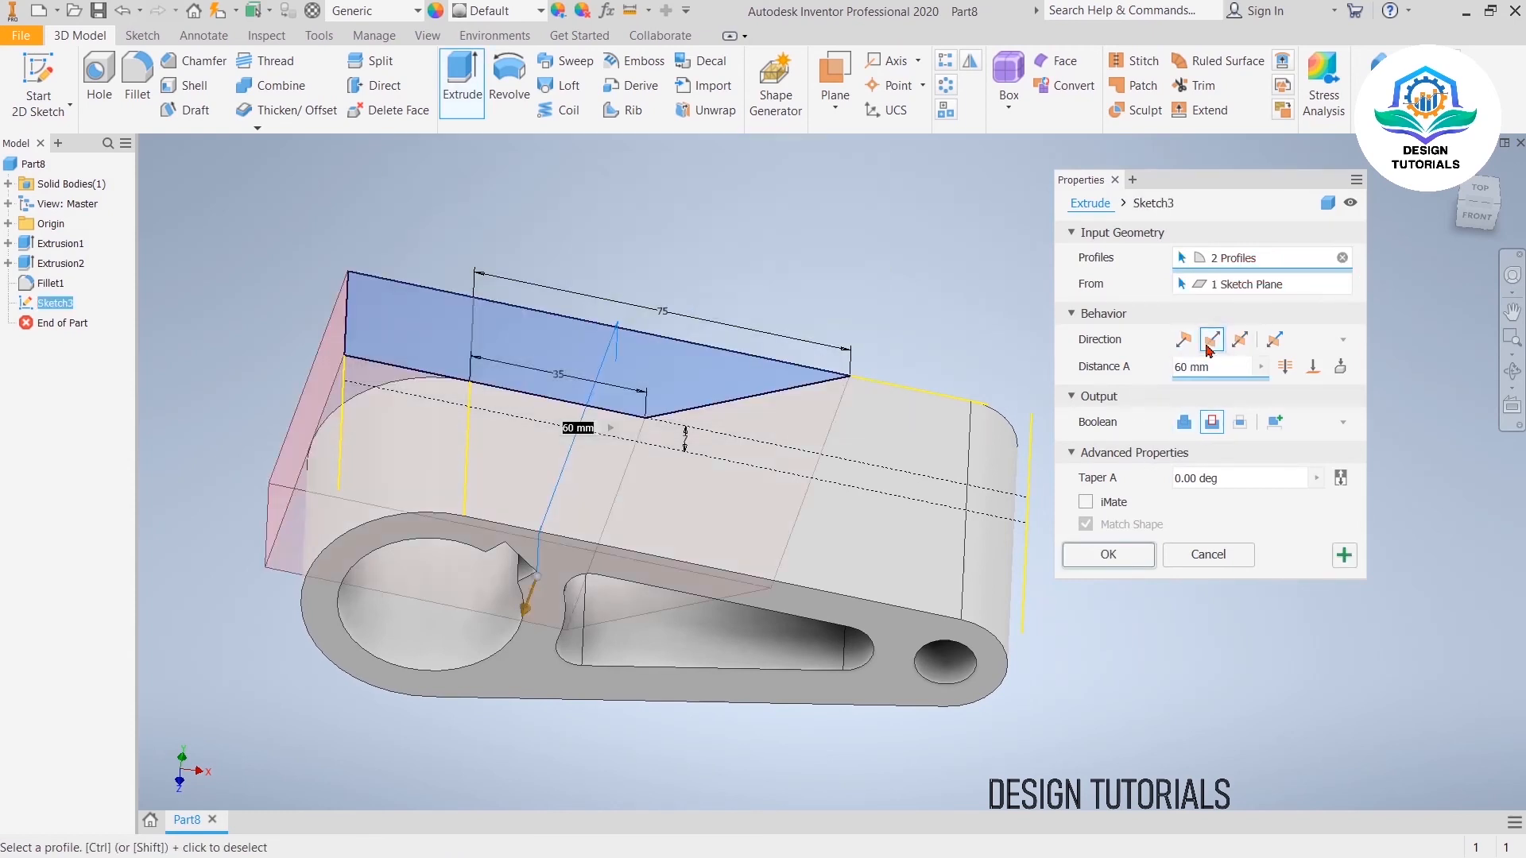
pyautogui.click(1108, 551)
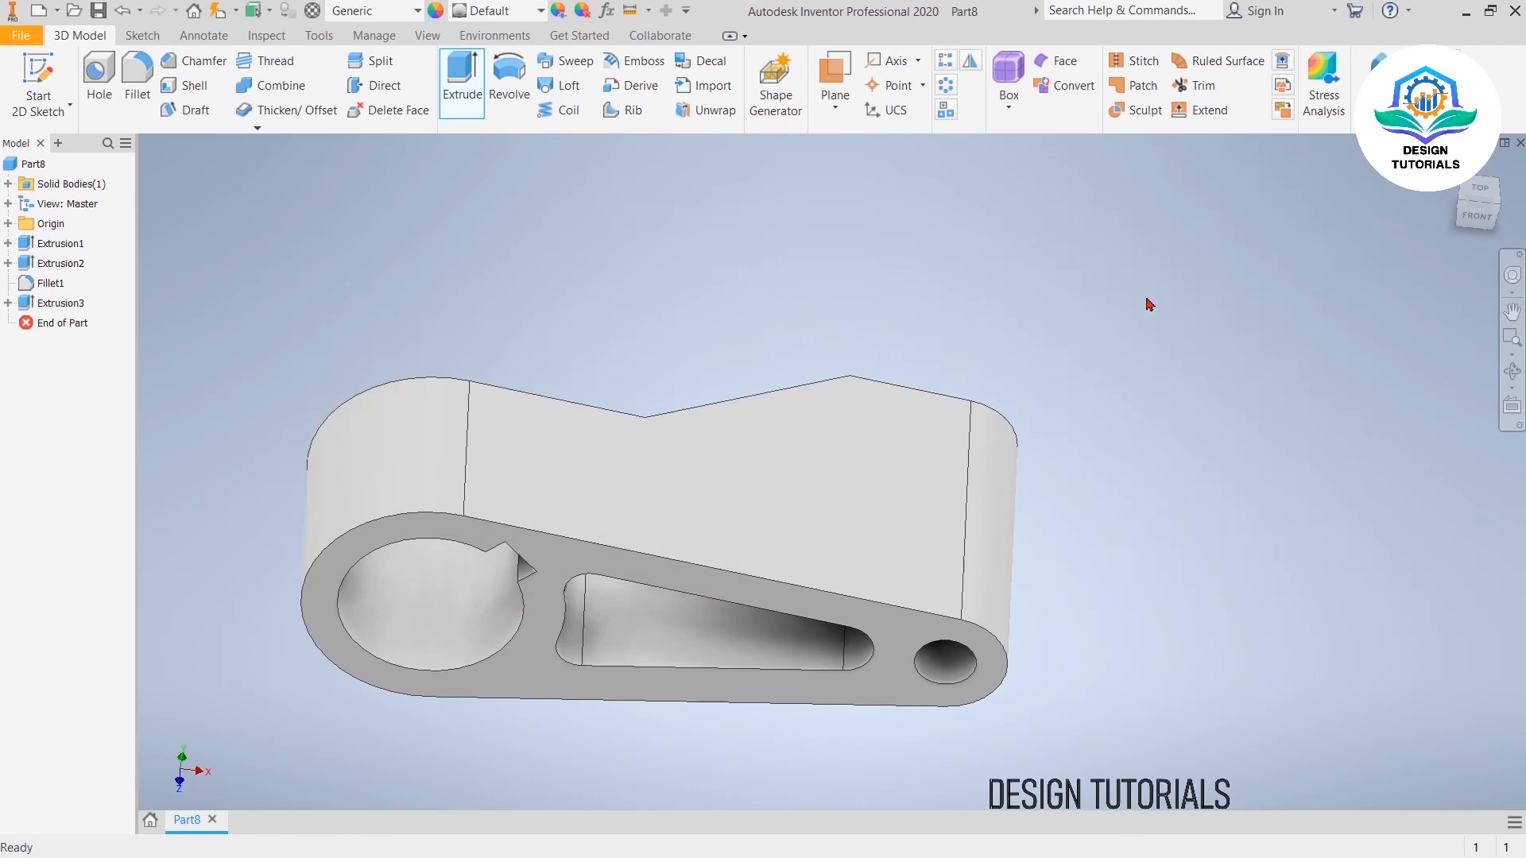
# Step: Fillet the four edges at the start and end of the sloped cut faces with a 20 mm radius
pyautogui.moveTo(1479, 203); pyautogui.dragTo(1481, 398)
pyautogui.click(137, 76)
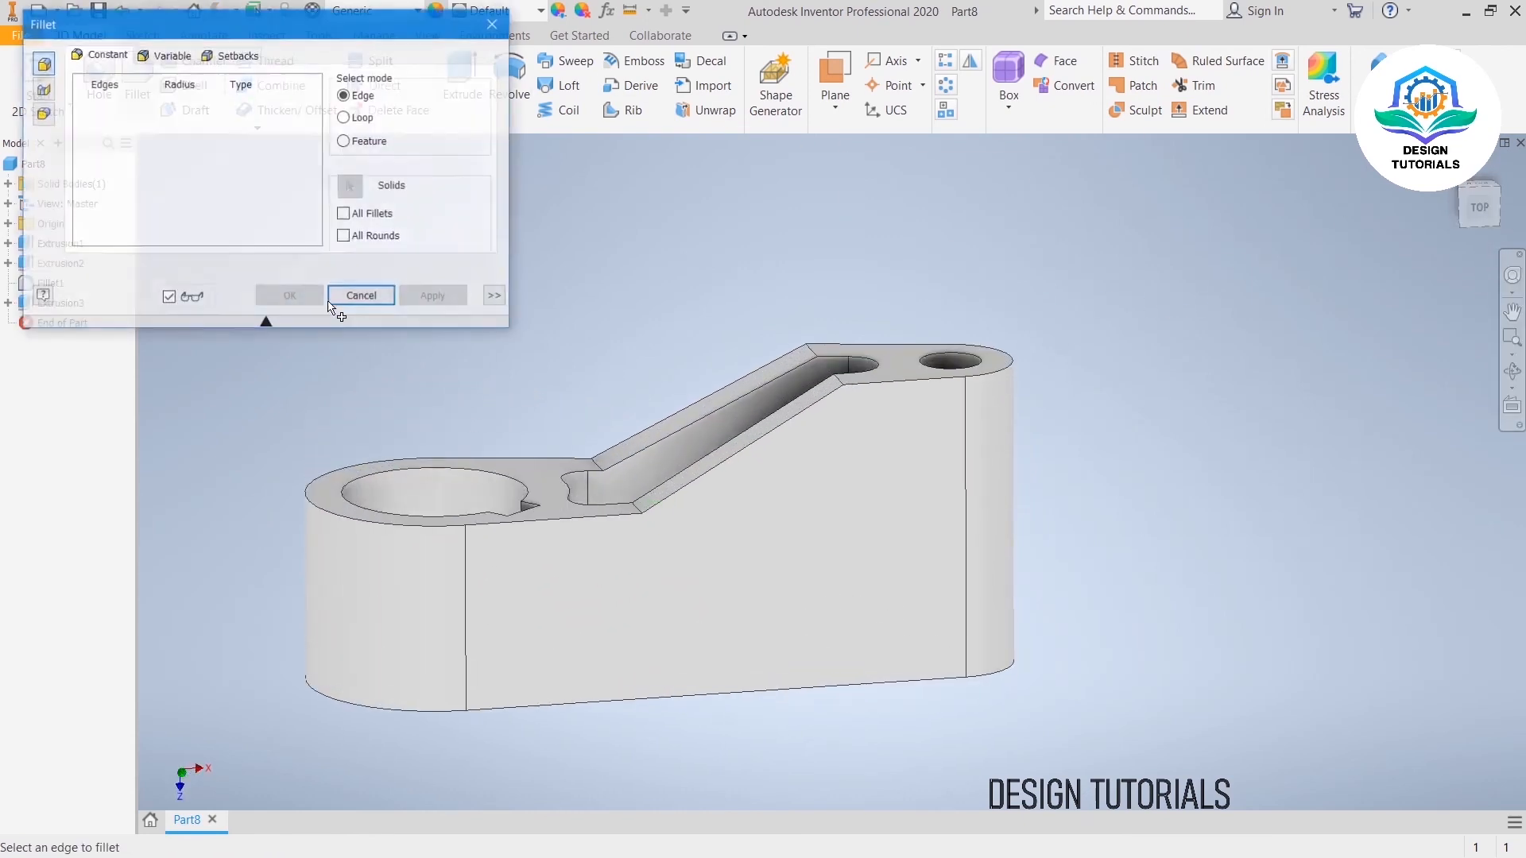
pyautogui.write('20')
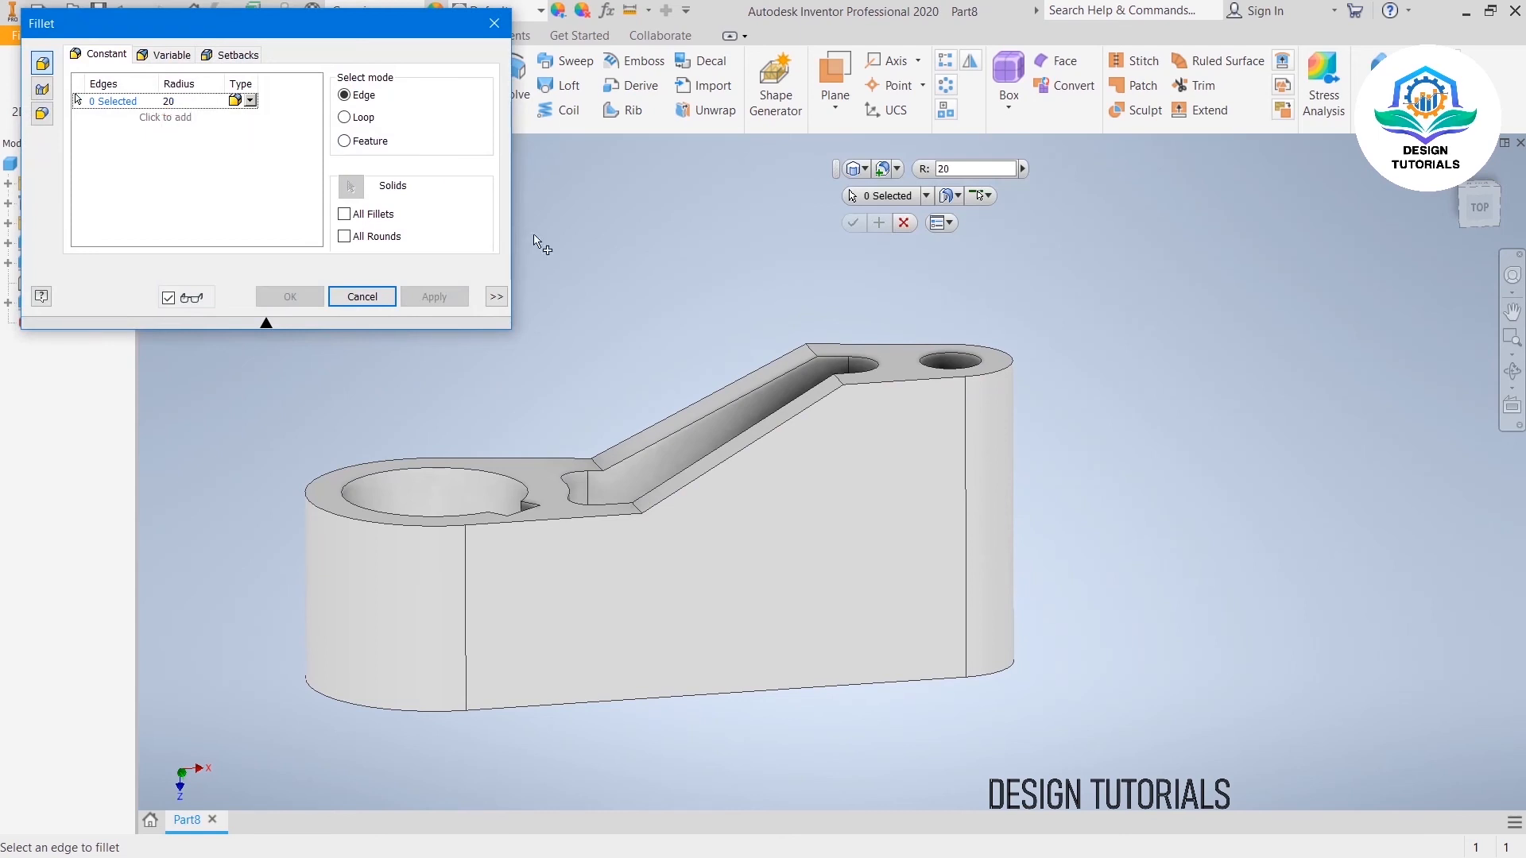
pyautogui.click(601, 473)
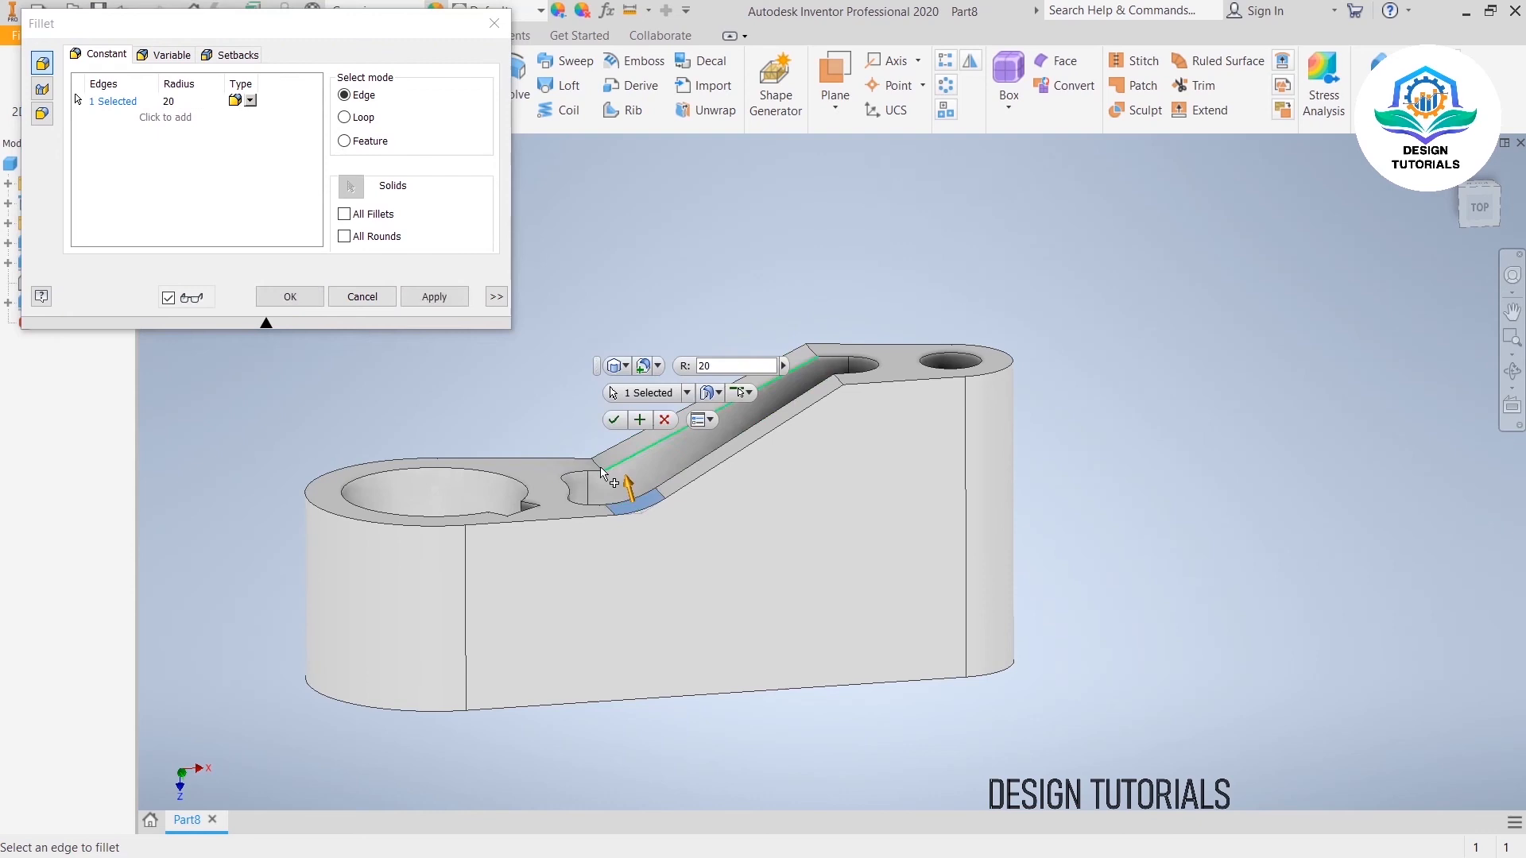
pyautogui.click(598, 463)
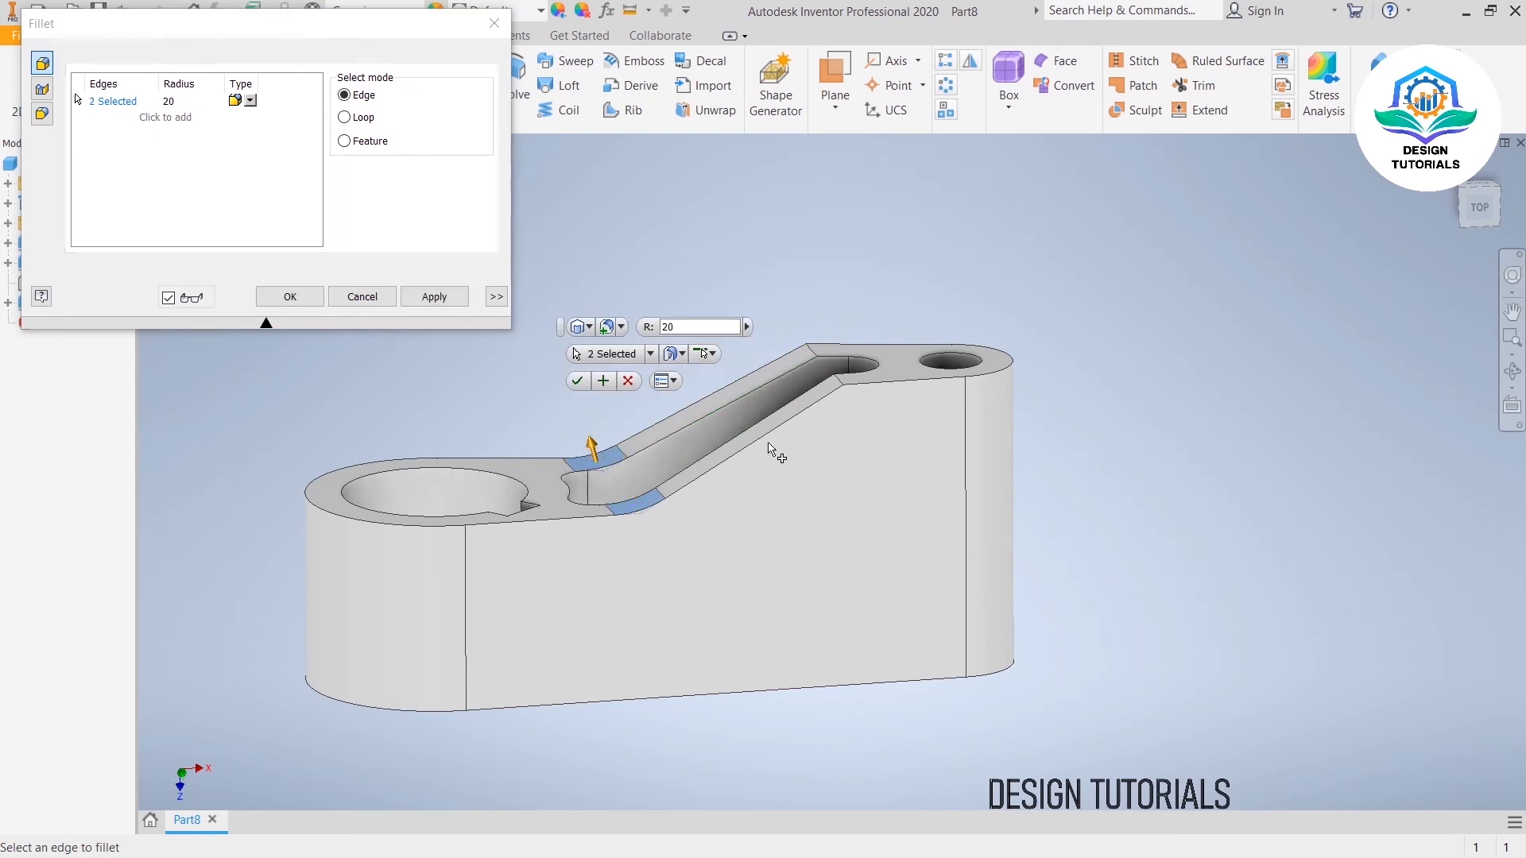
pyautogui.click(836, 384)
pyautogui.click(811, 354)
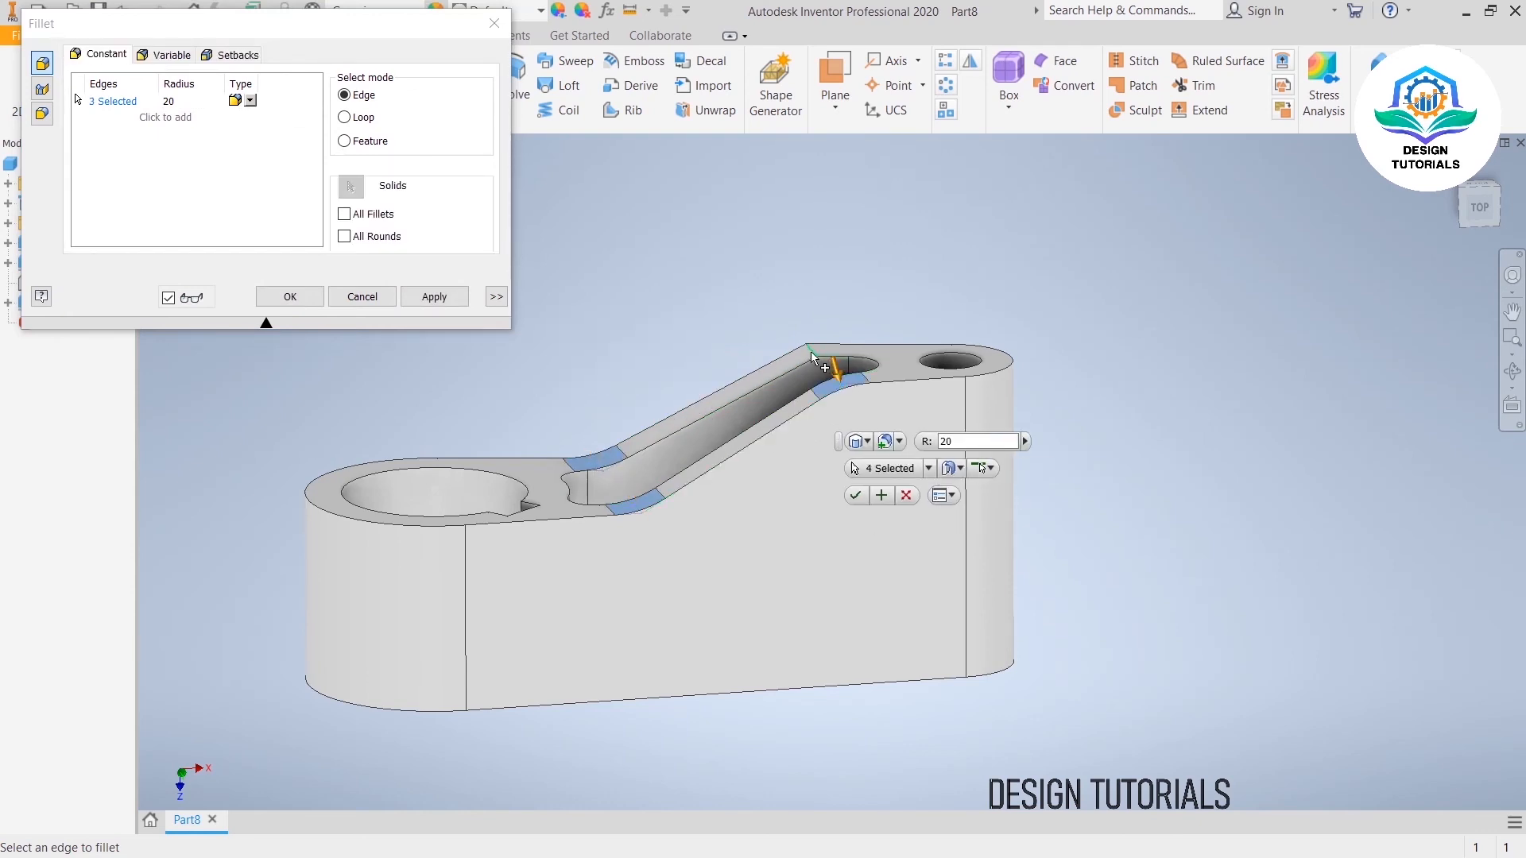
pyautogui.click(852, 496)
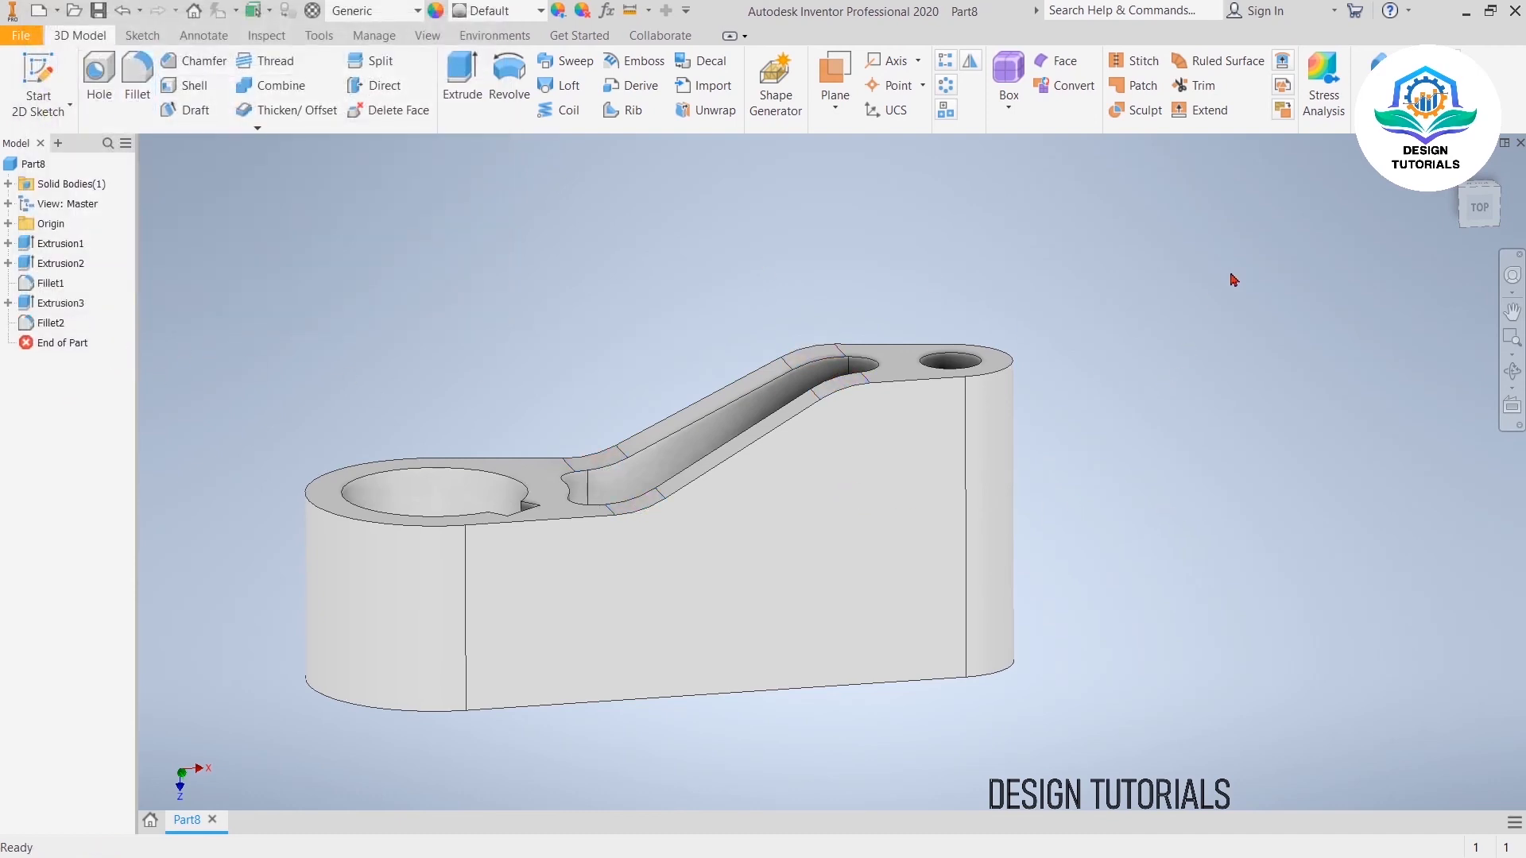
# Step: Mirror the stepped cut extrusion about the XY plane to the link's opposite side
pyautogui.click(1479, 208)
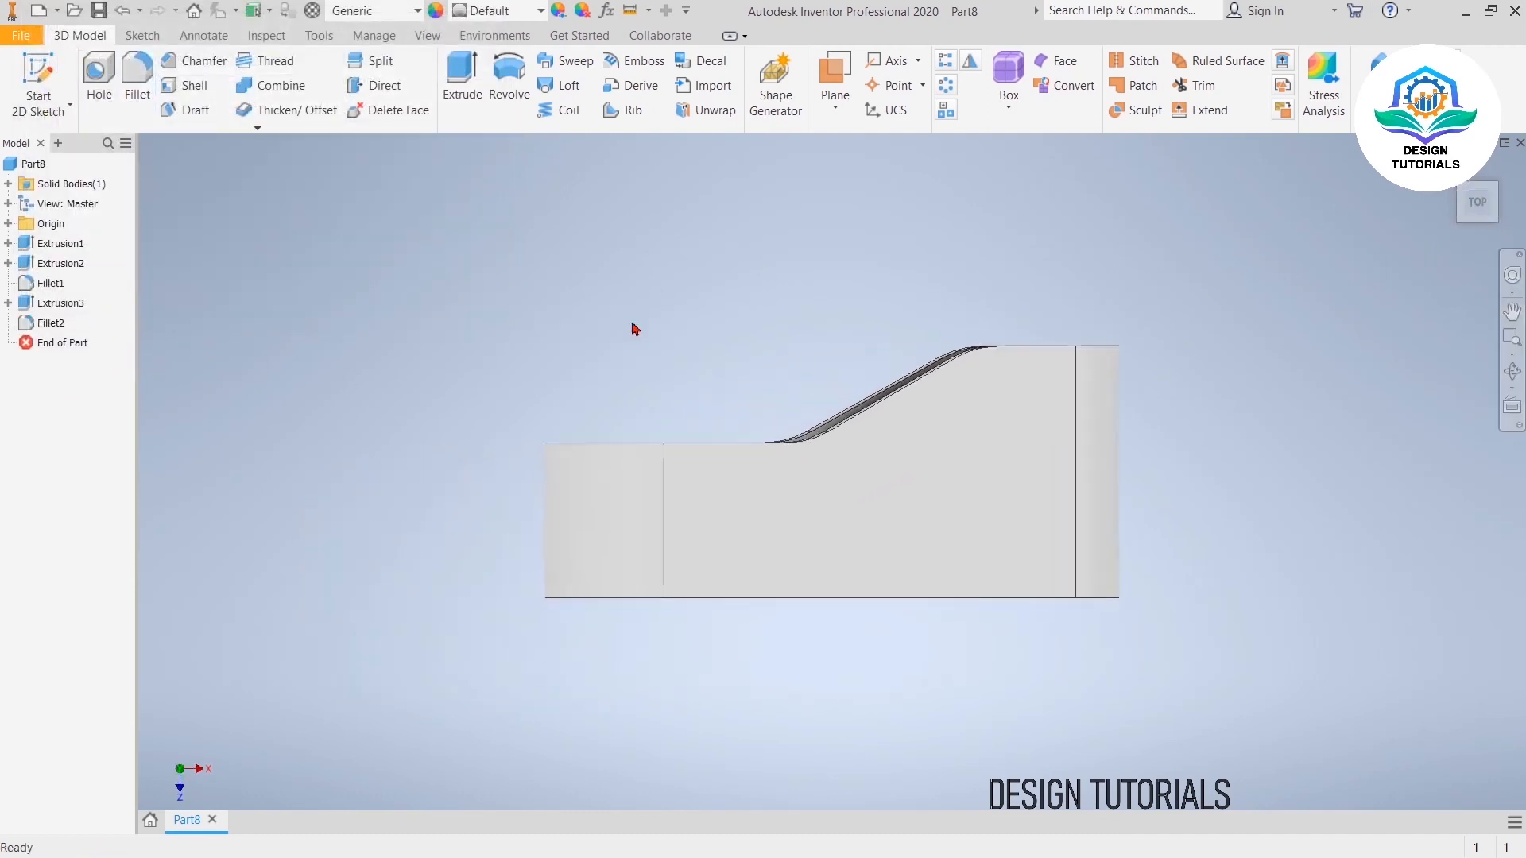
pyautogui.click(57, 308)
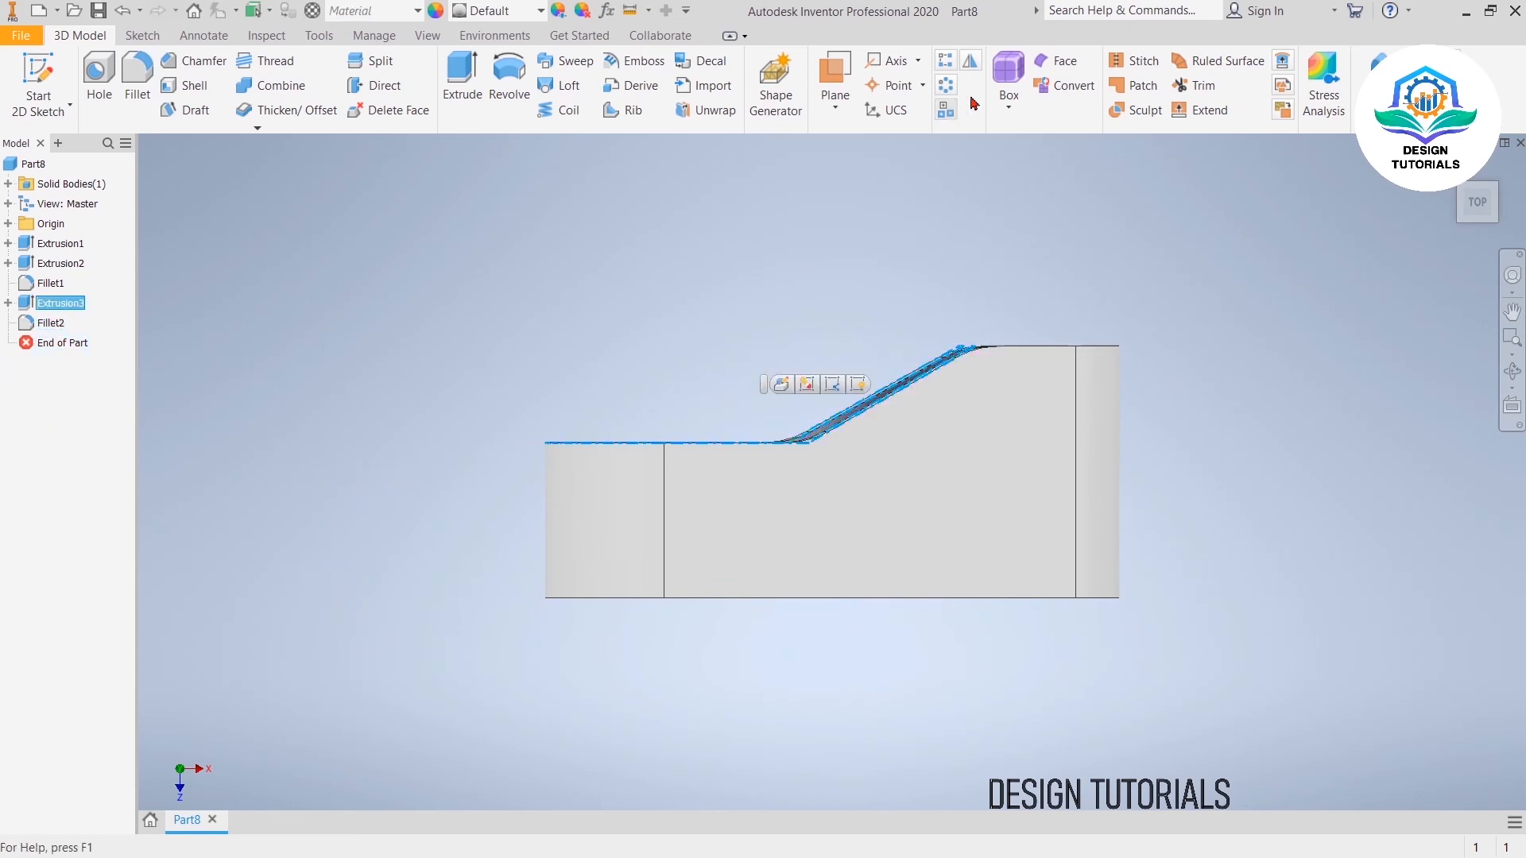
pyautogui.click(970, 60)
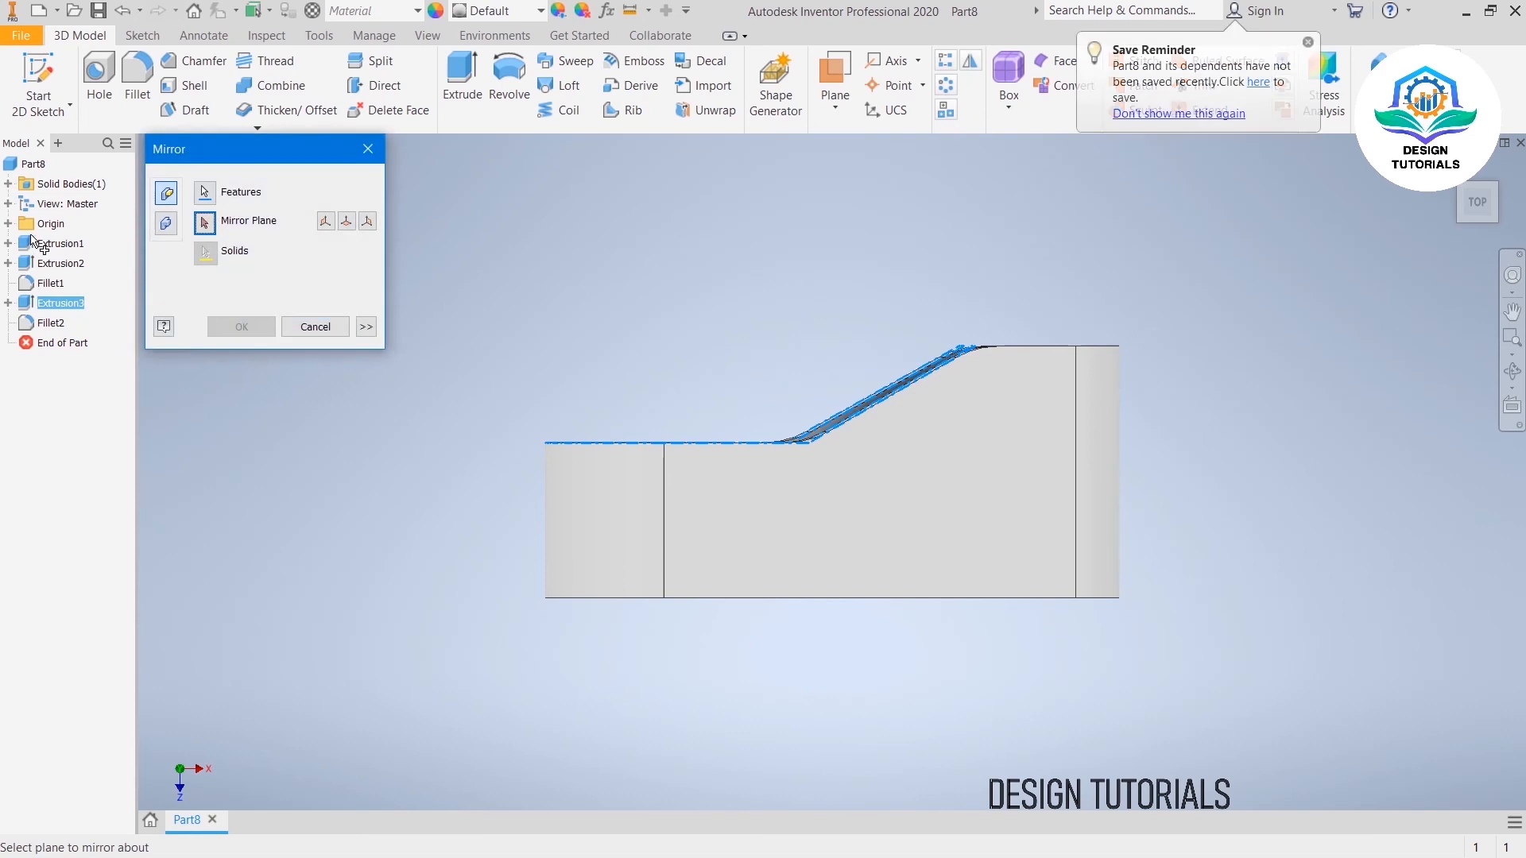
pyautogui.click(9, 224)
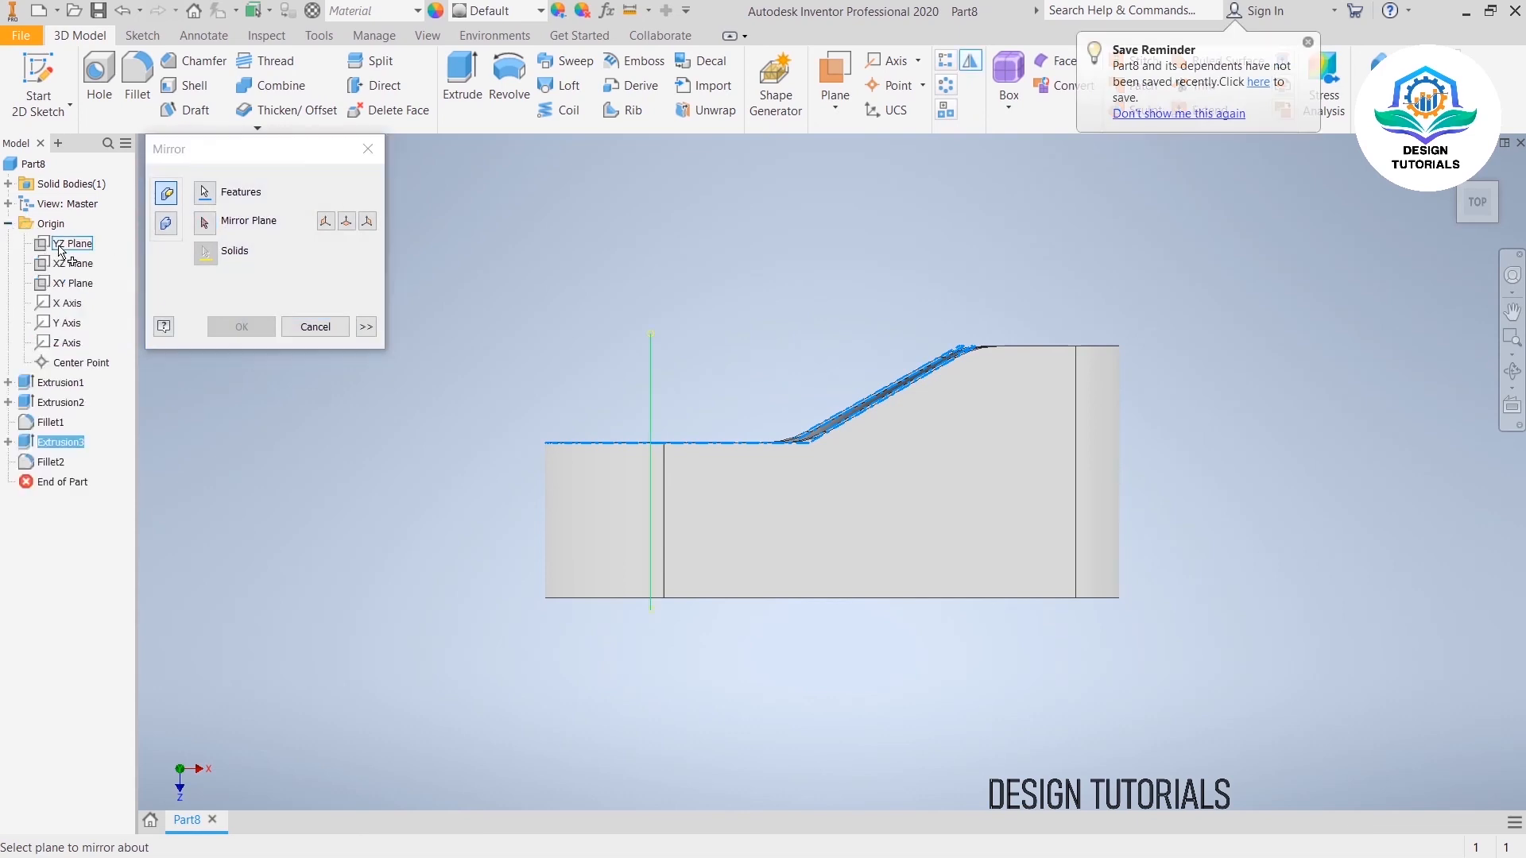
pyautogui.click(71, 290)
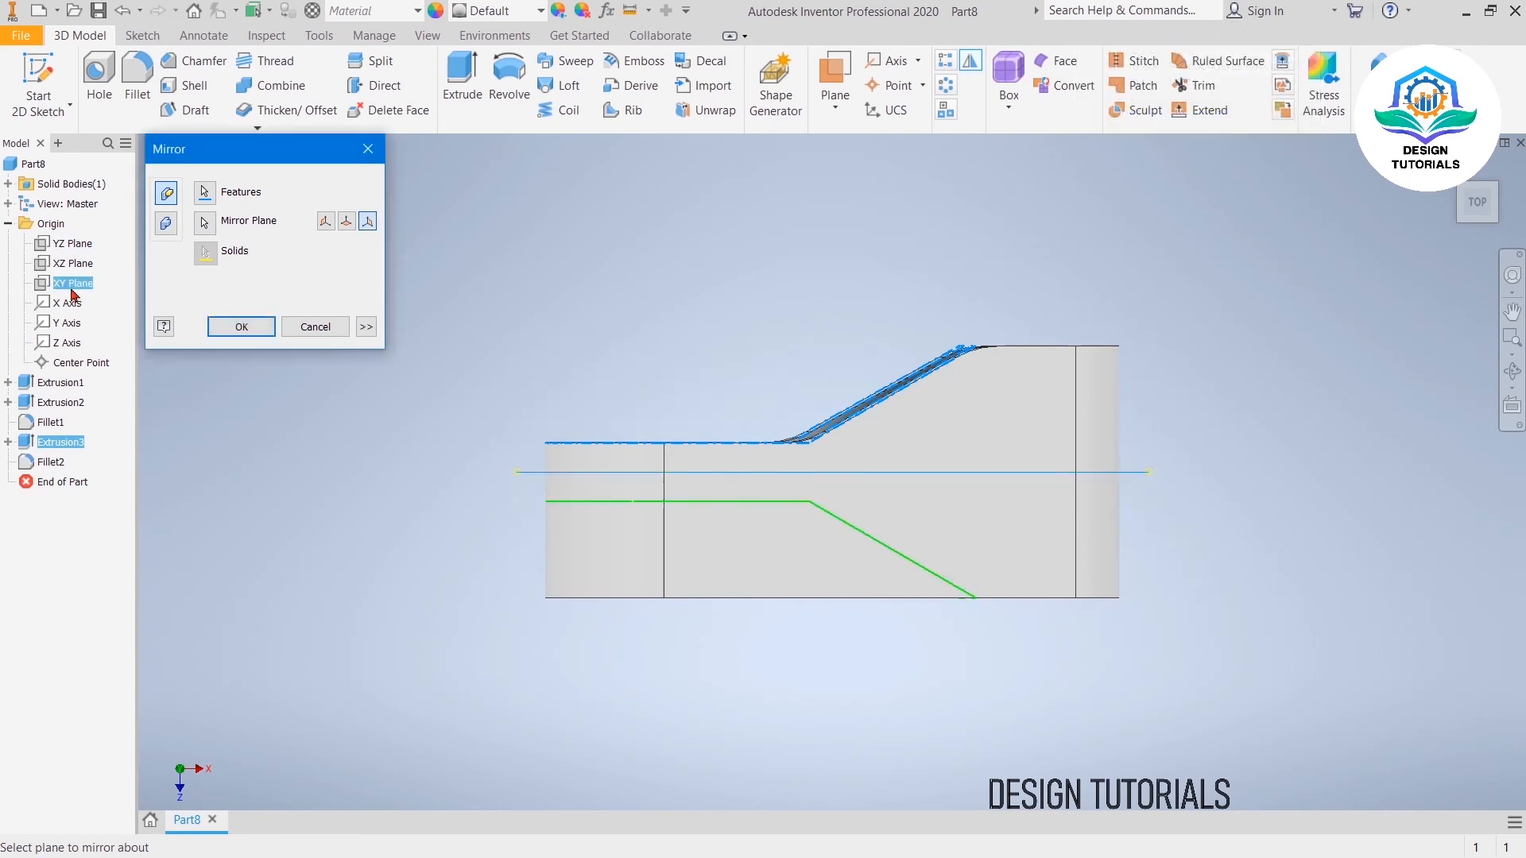
pyautogui.click(241, 327)
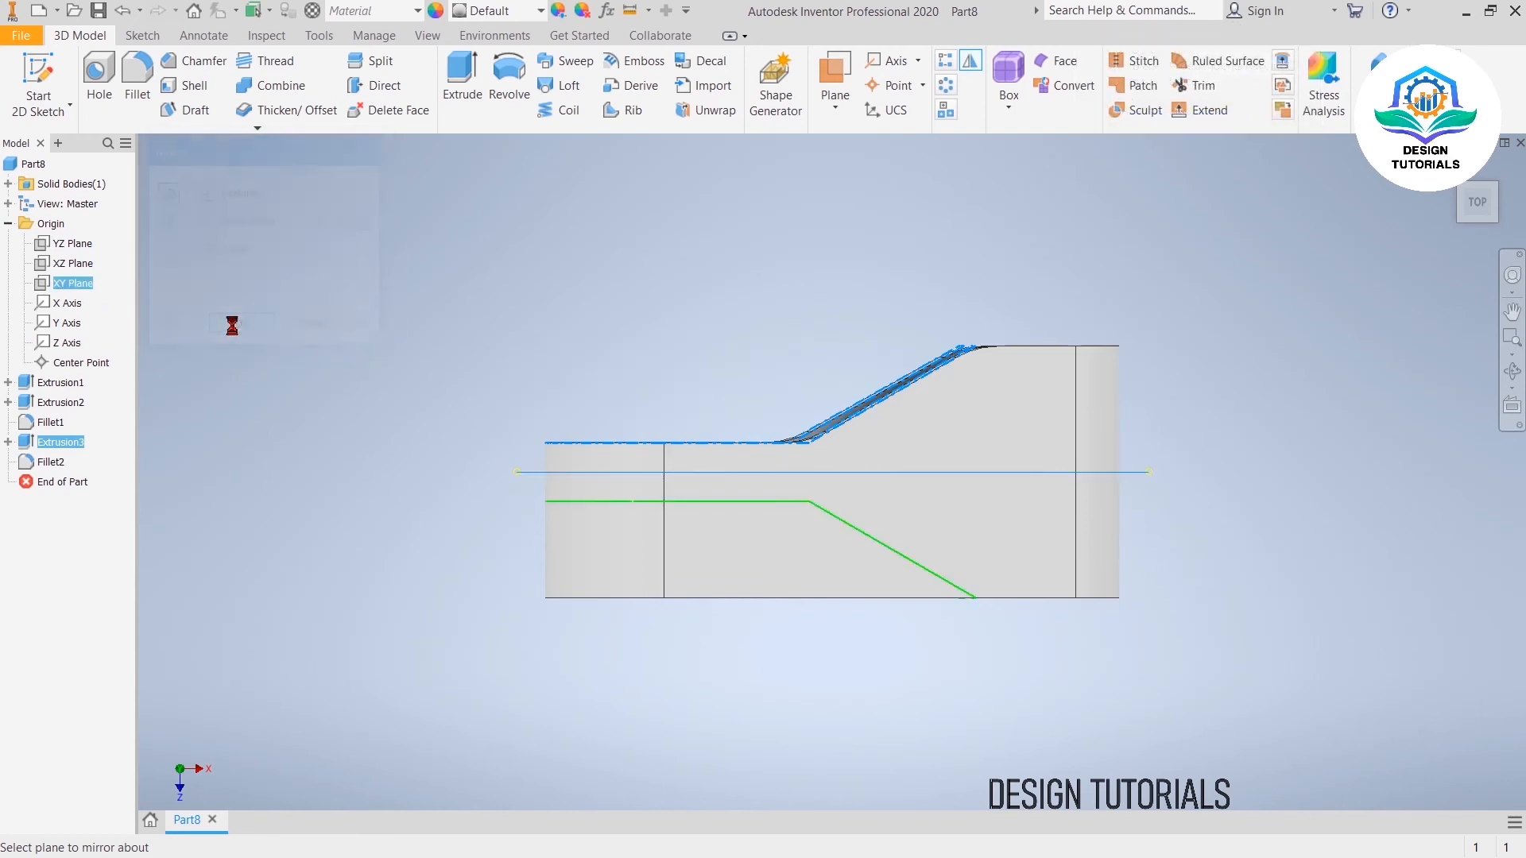
# Step: Mirror the 20 mm edge fillets about the XY plane onto the mirrored cut
pyautogui.click(67, 463)
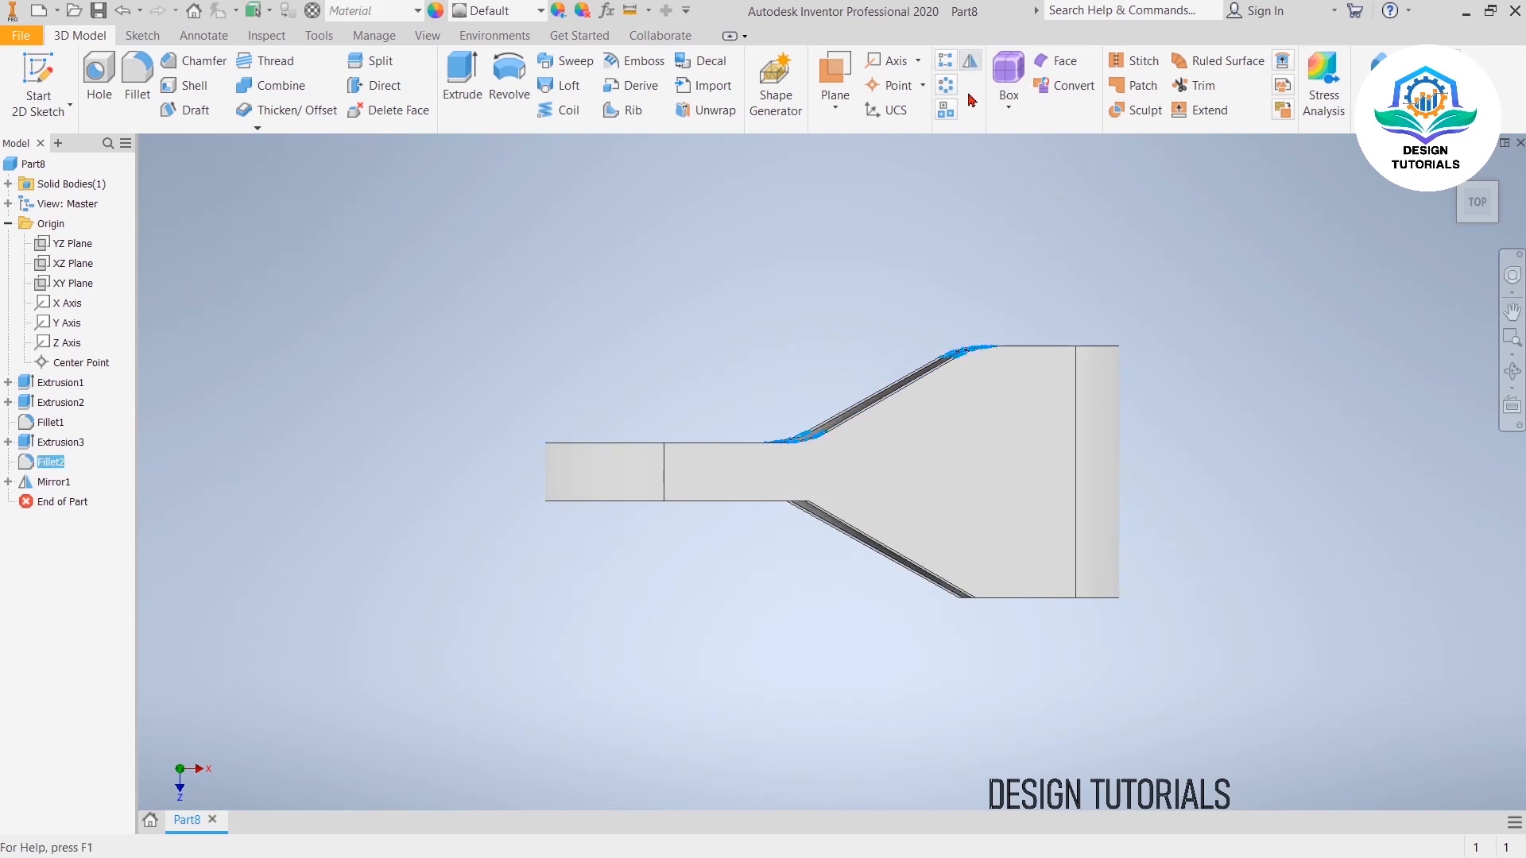
pyautogui.click(969, 62)
pyautogui.click(72, 283)
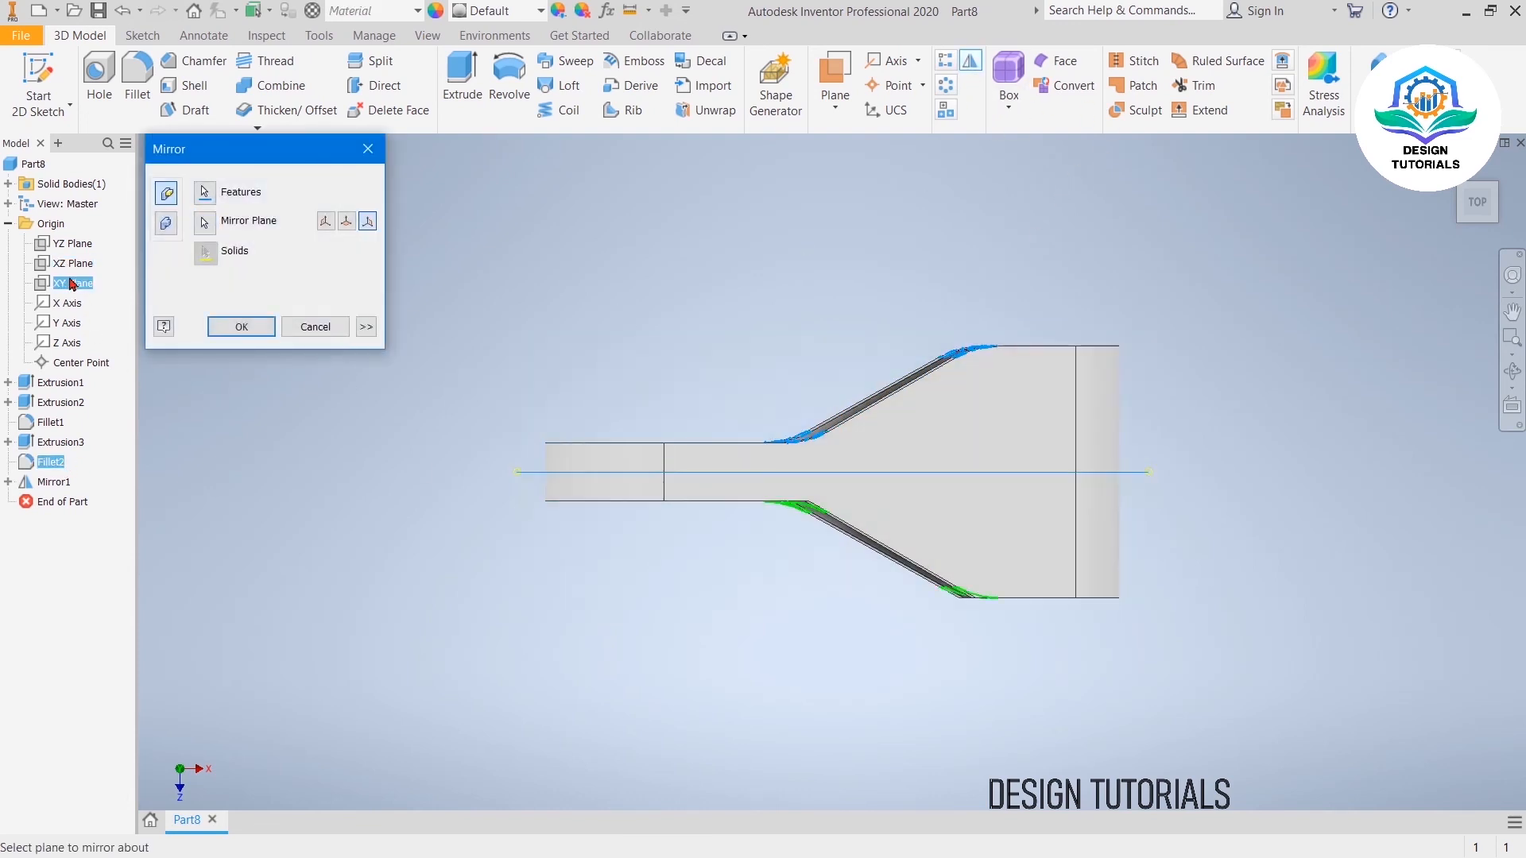
pyautogui.click(247, 328)
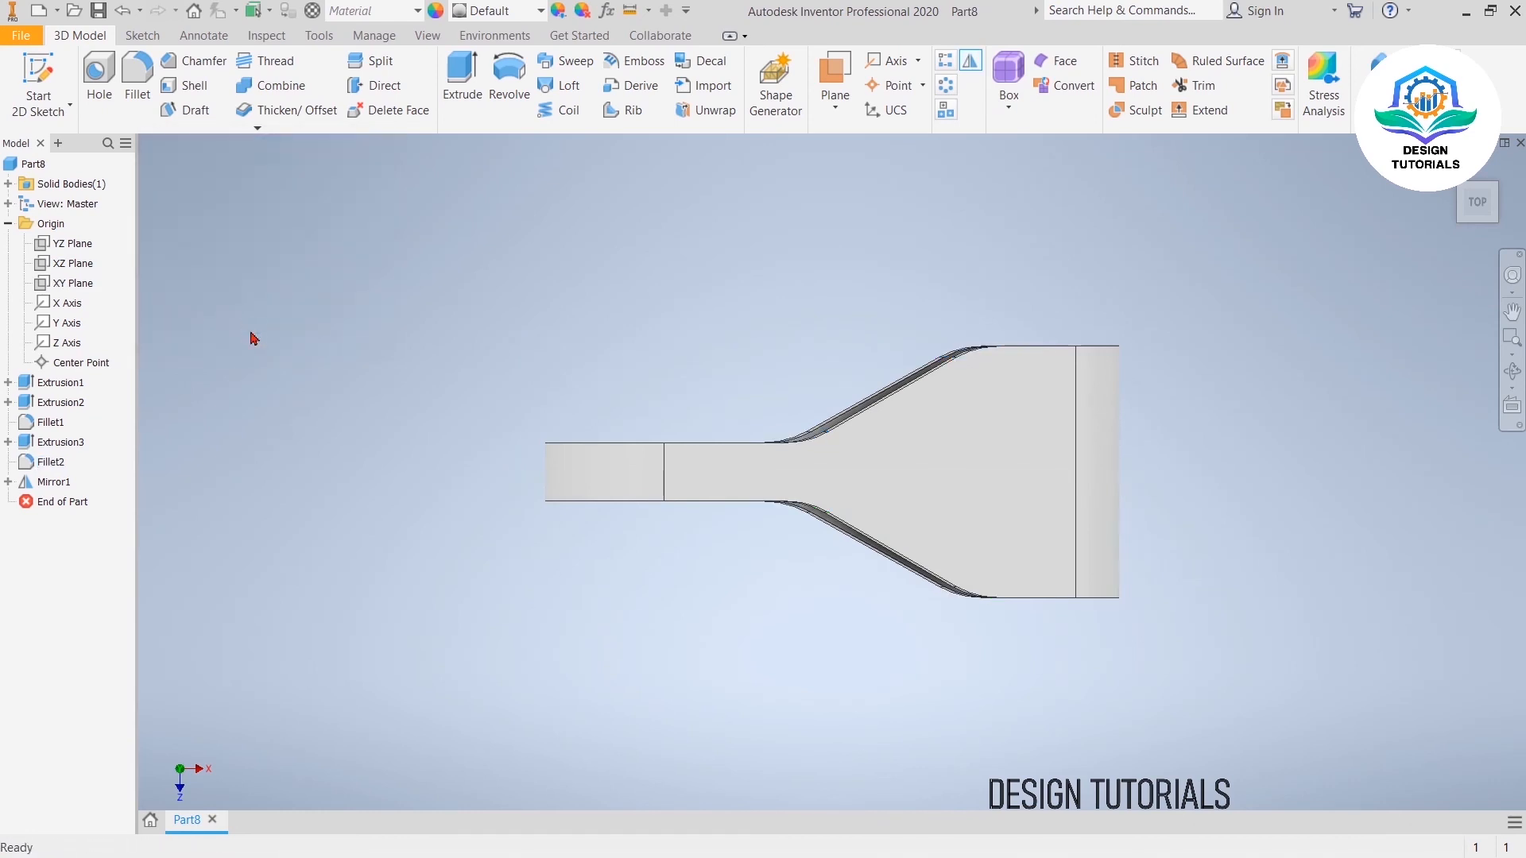
# Step: Start a sketch on the link's large flat side face and project its sloped, curved and straight outline edges plus the small end's outer edge
pyautogui.moveTo(1477, 208); pyautogui.dragTo(1458, 236)
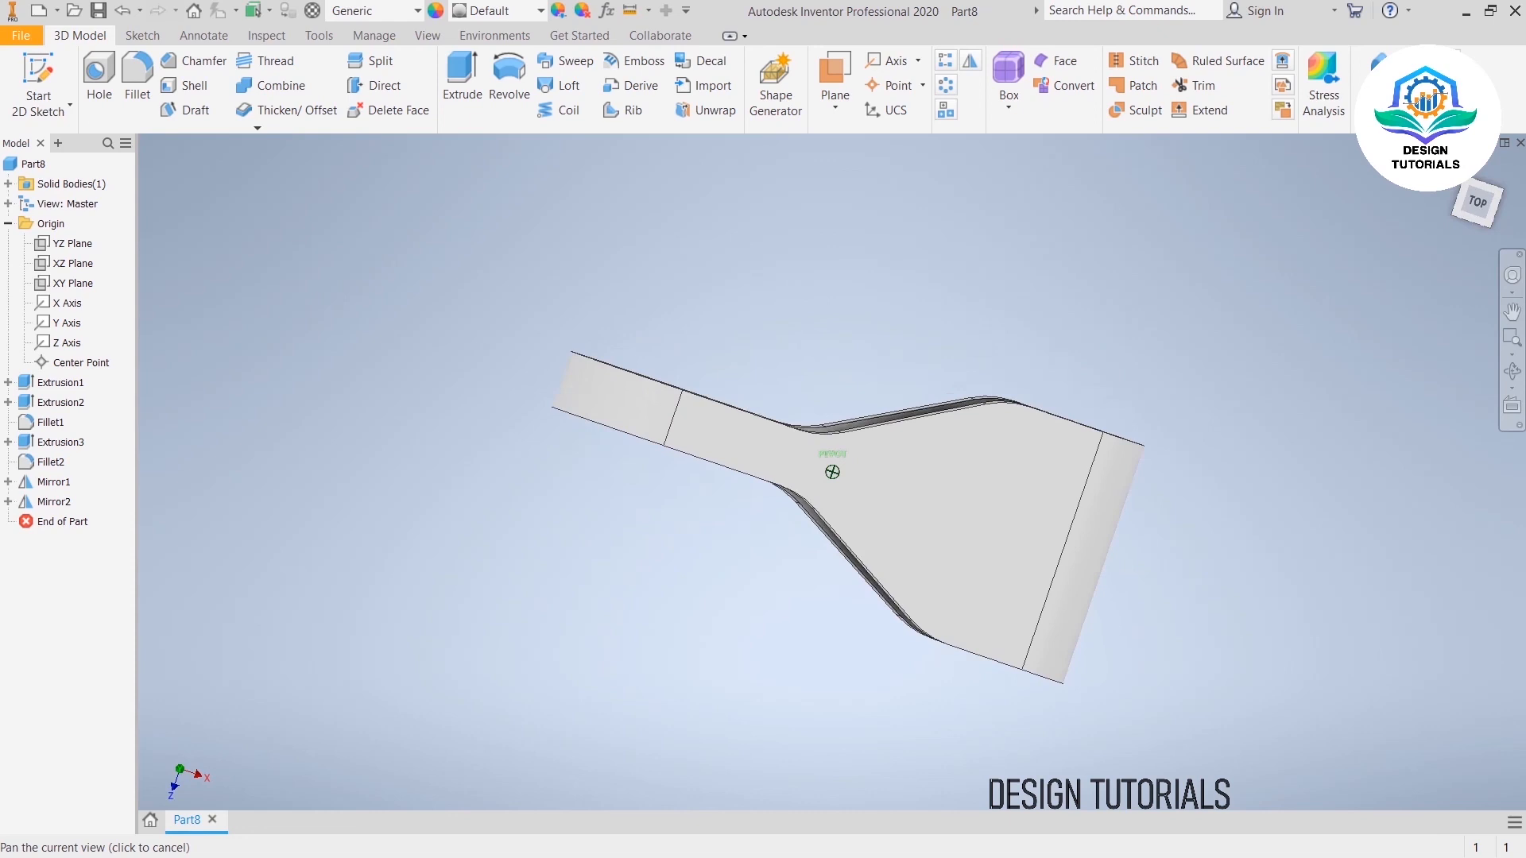
pyautogui.click(928, 518)
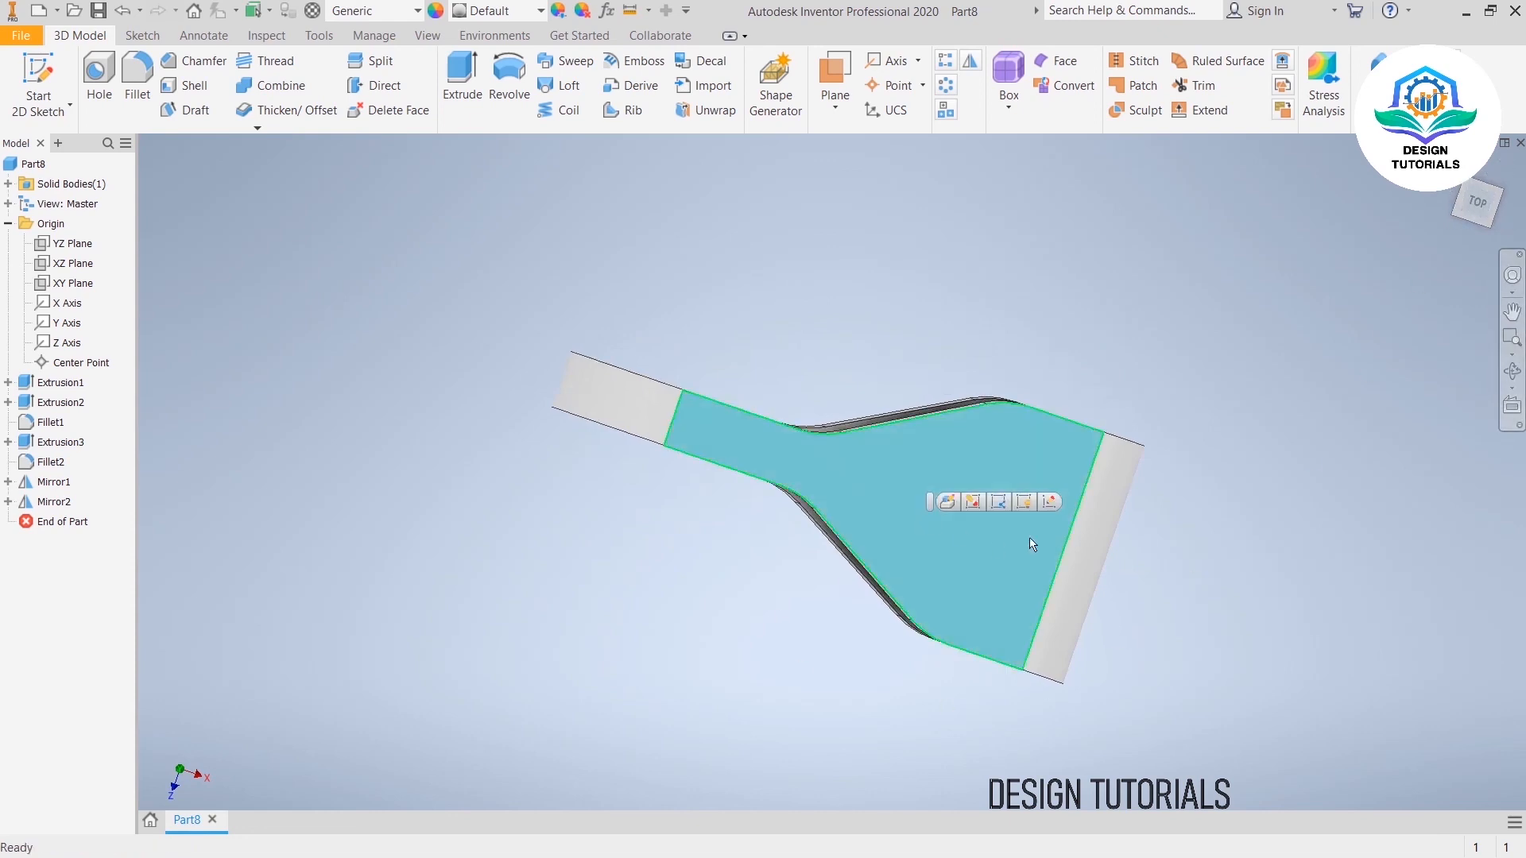
pyautogui.press('s')
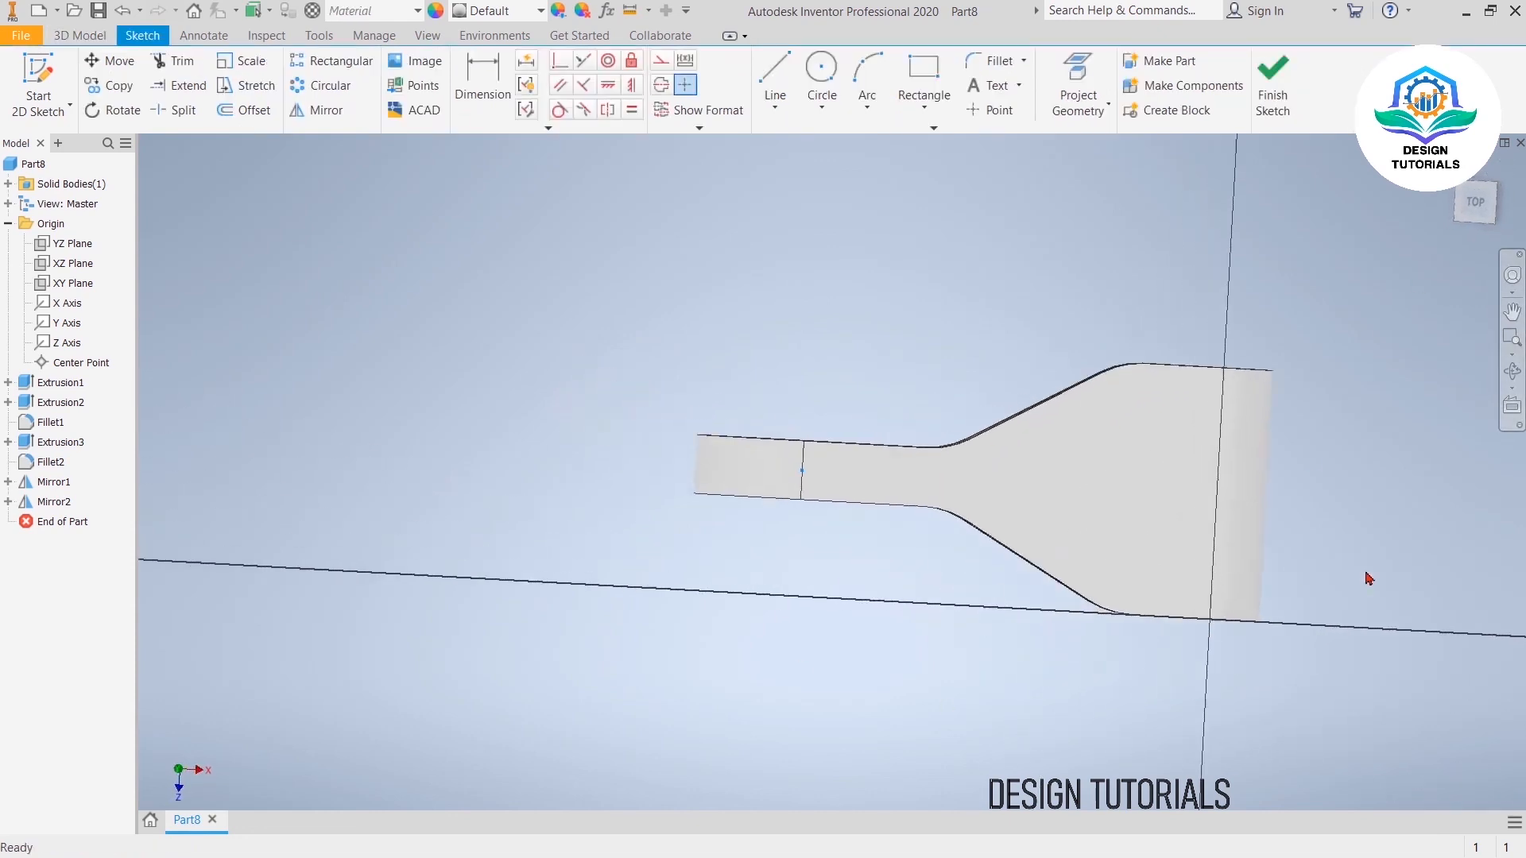
pyautogui.moveTo(1392, 506); pyautogui.dragTo(1090, 517, button='middle')
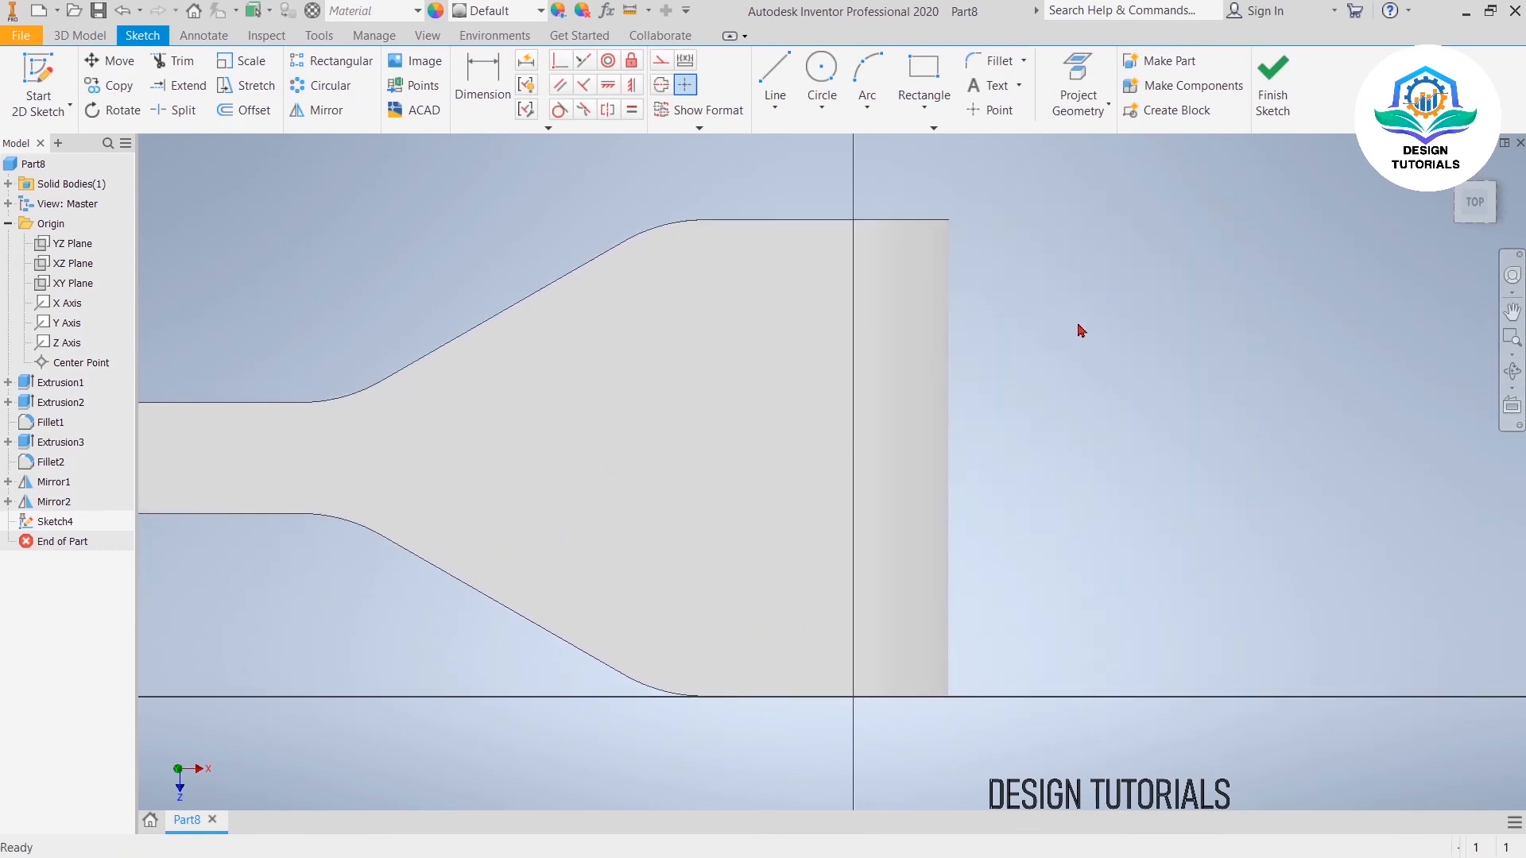
pyautogui.click(1068, 84)
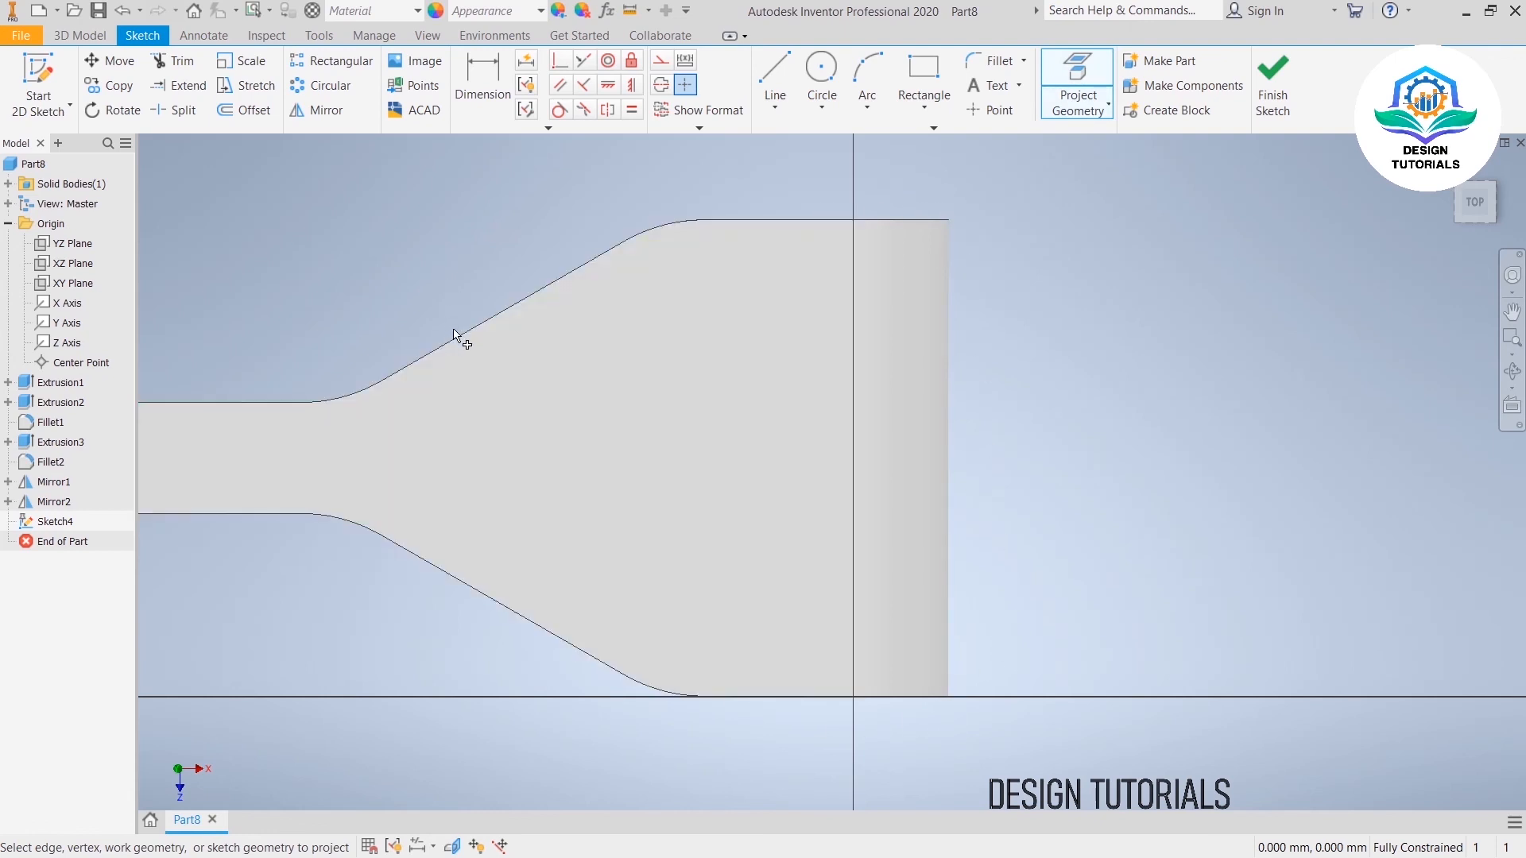
pyautogui.click(459, 340)
pyautogui.click(920, 225)
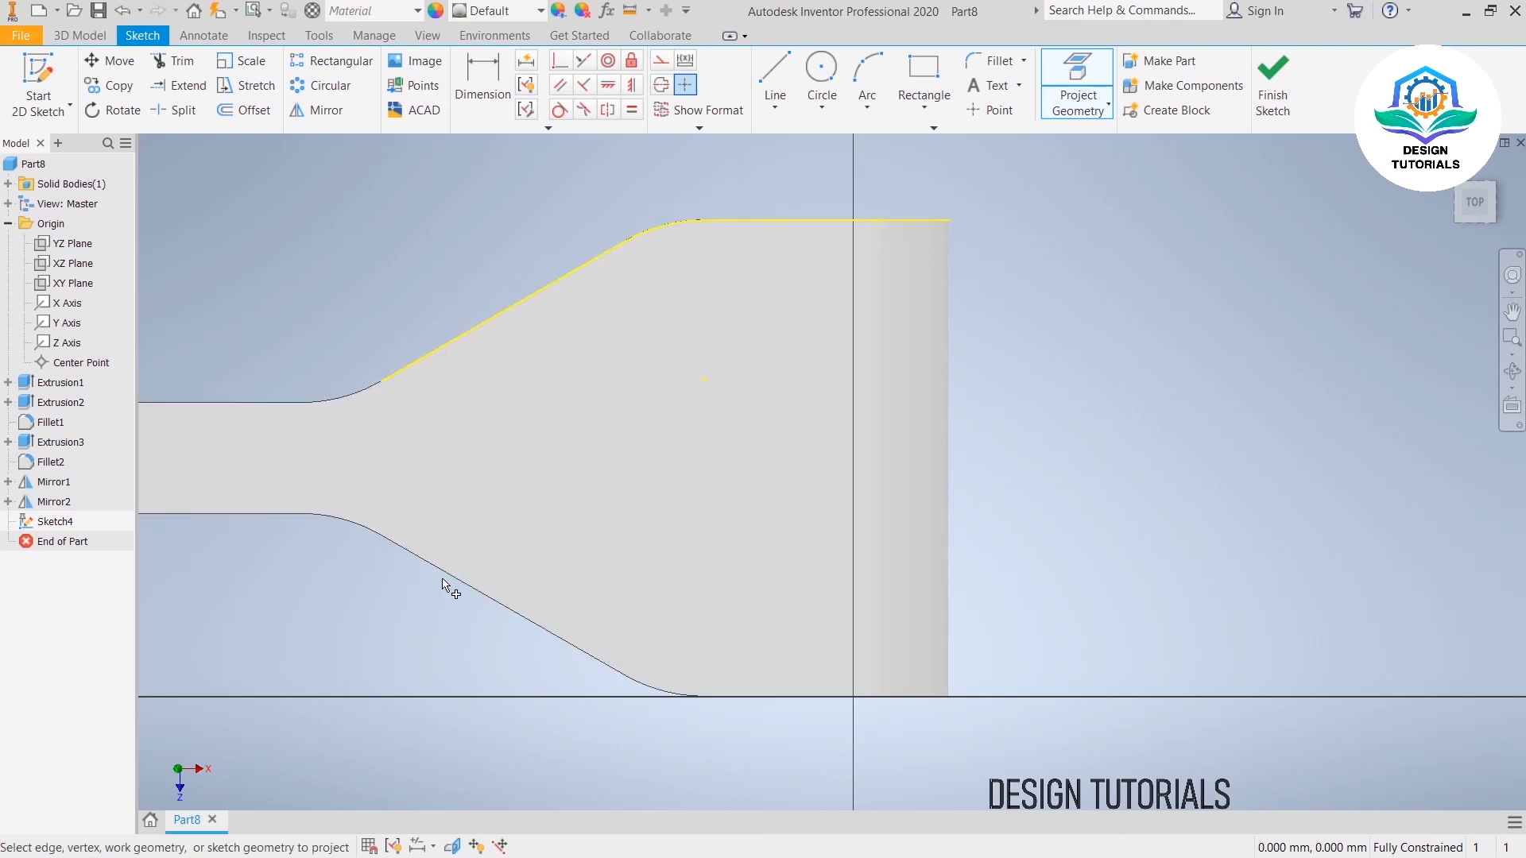
pyautogui.click(448, 579)
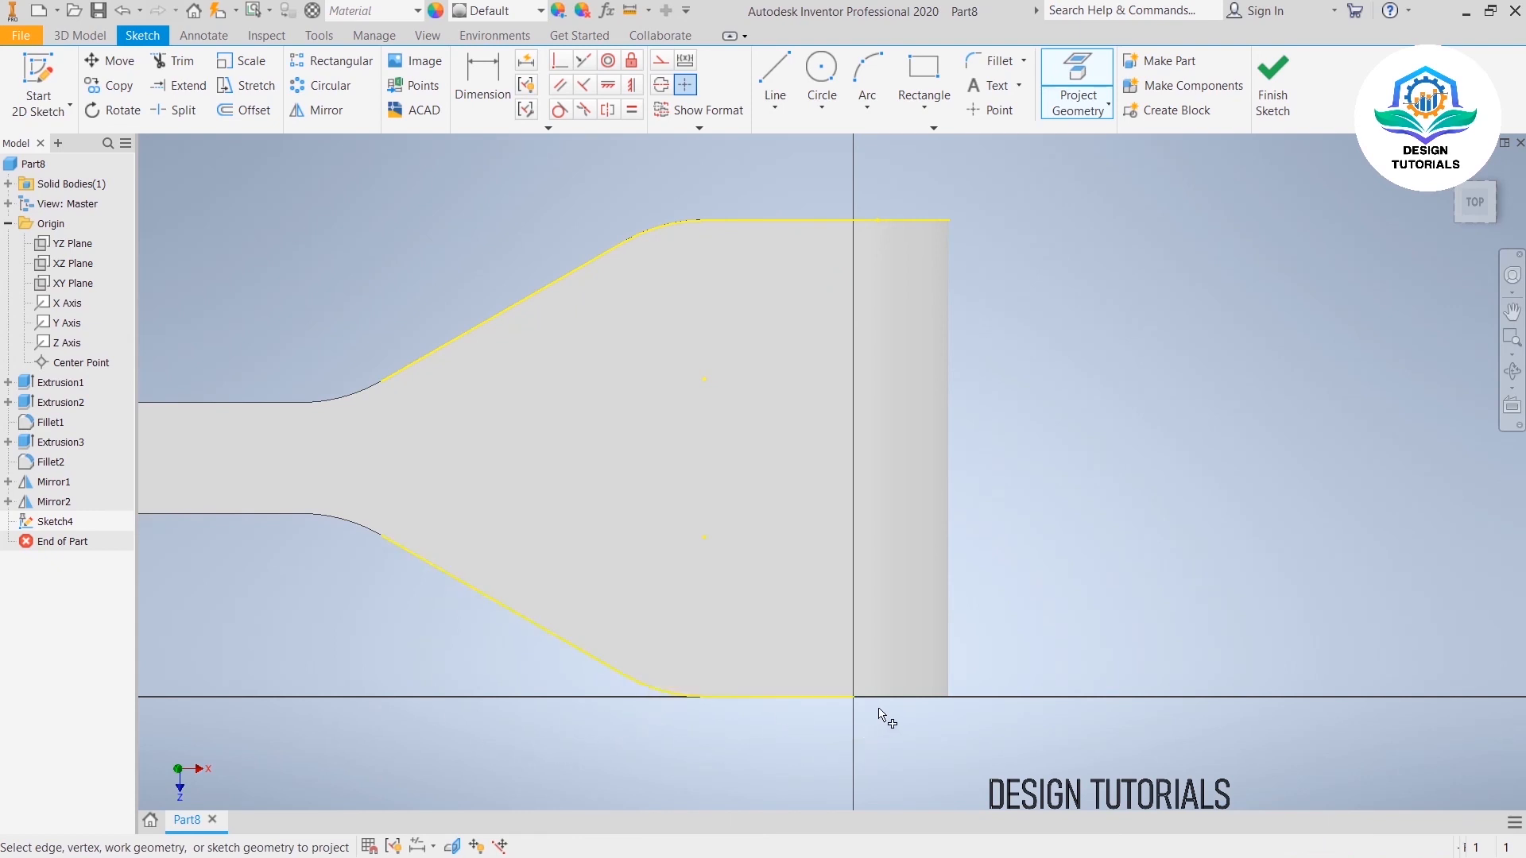
pyautogui.click(956, 504)
pyautogui.rightClick(1055, 319)
pyautogui.click(1127, 322)
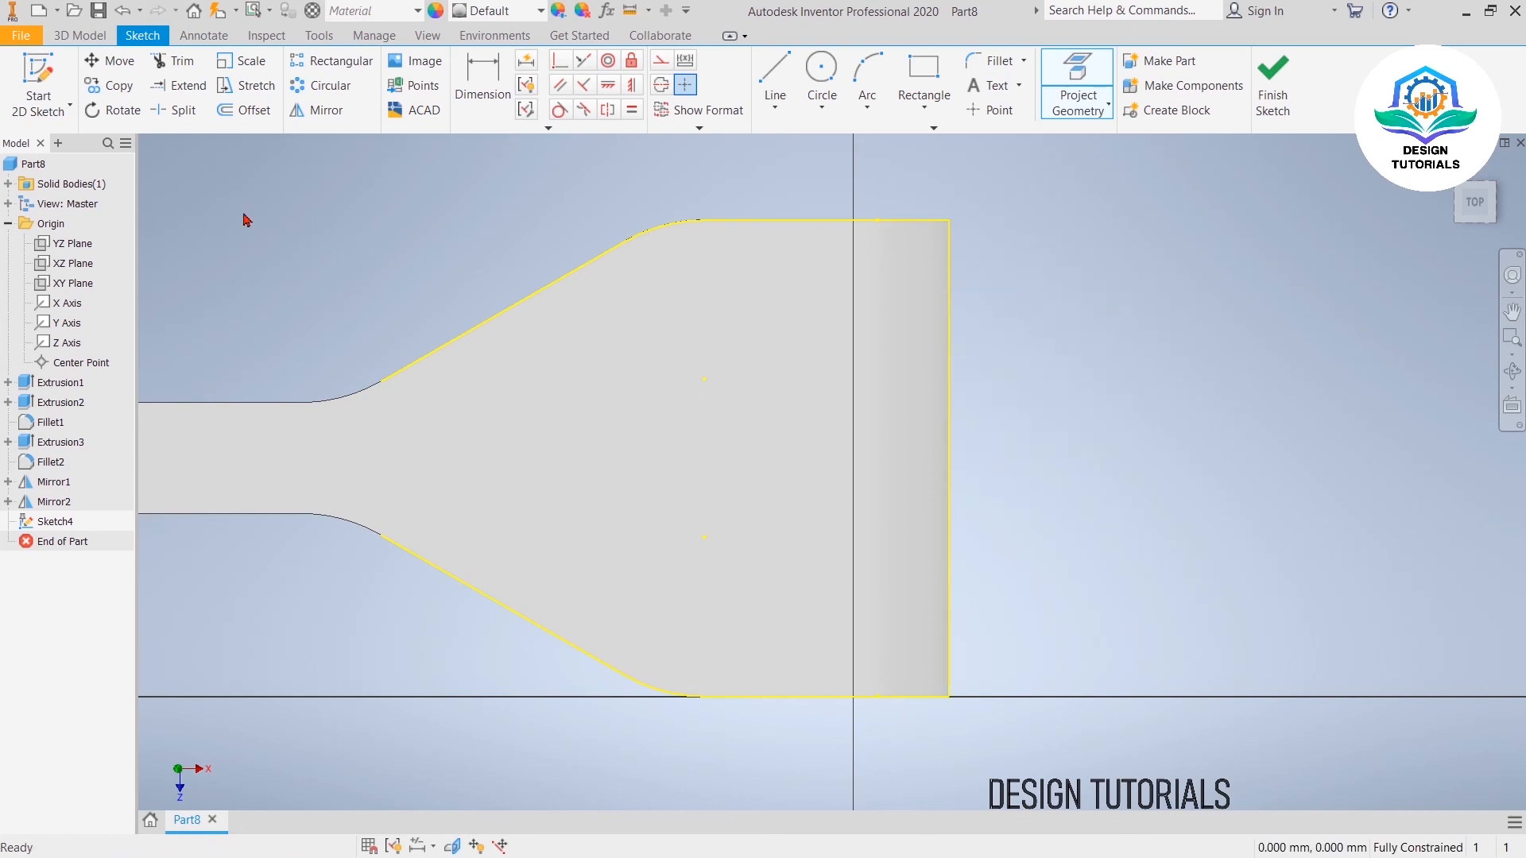
# Step: Offset both projected outline chains 8 mm inward, towards the middle of the face
pyautogui.click(241, 118)
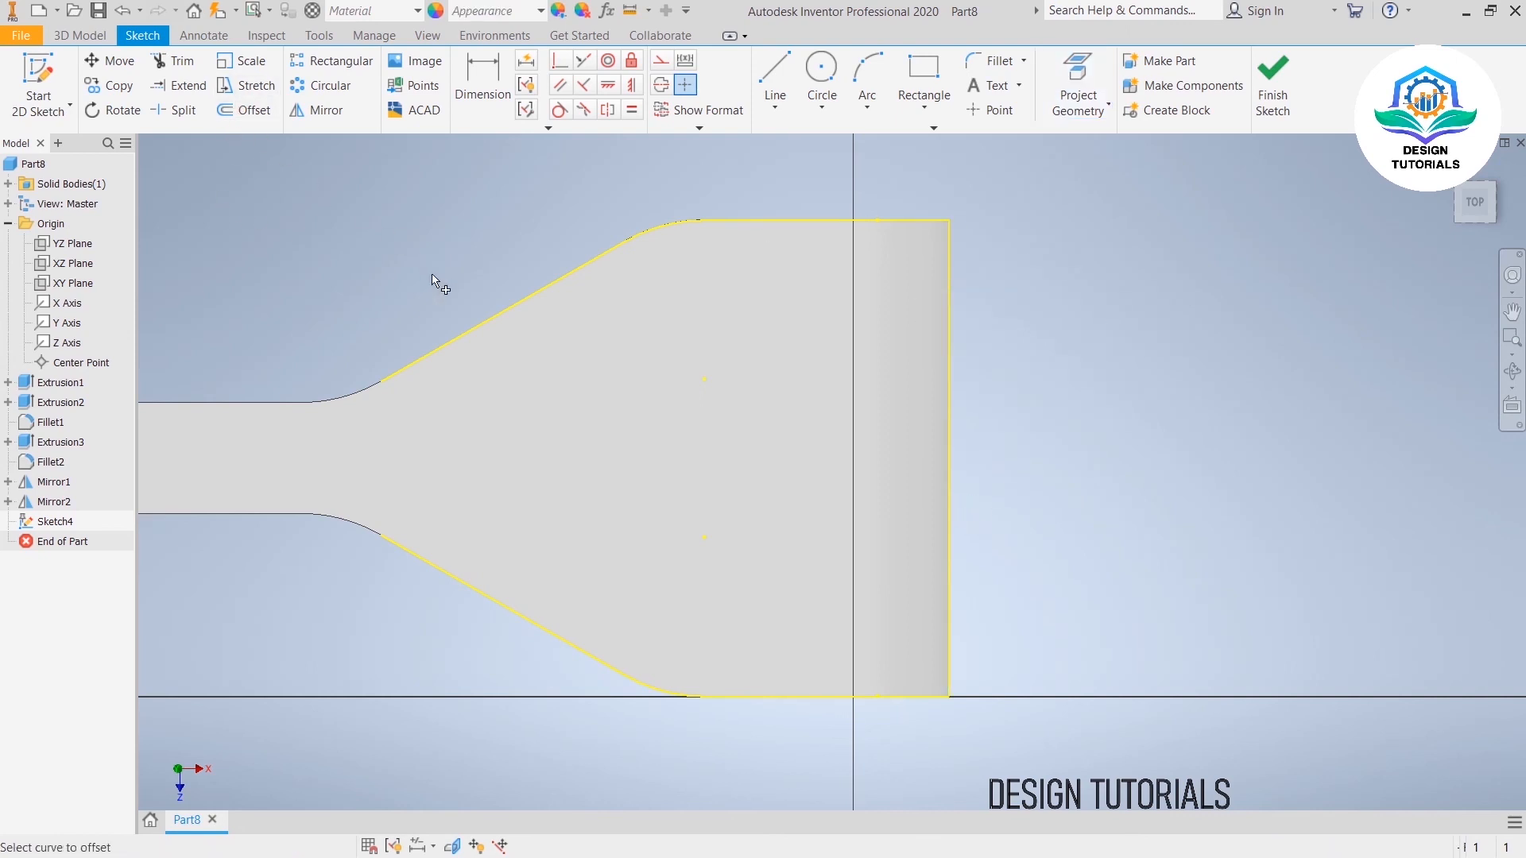
pyautogui.click(487, 321)
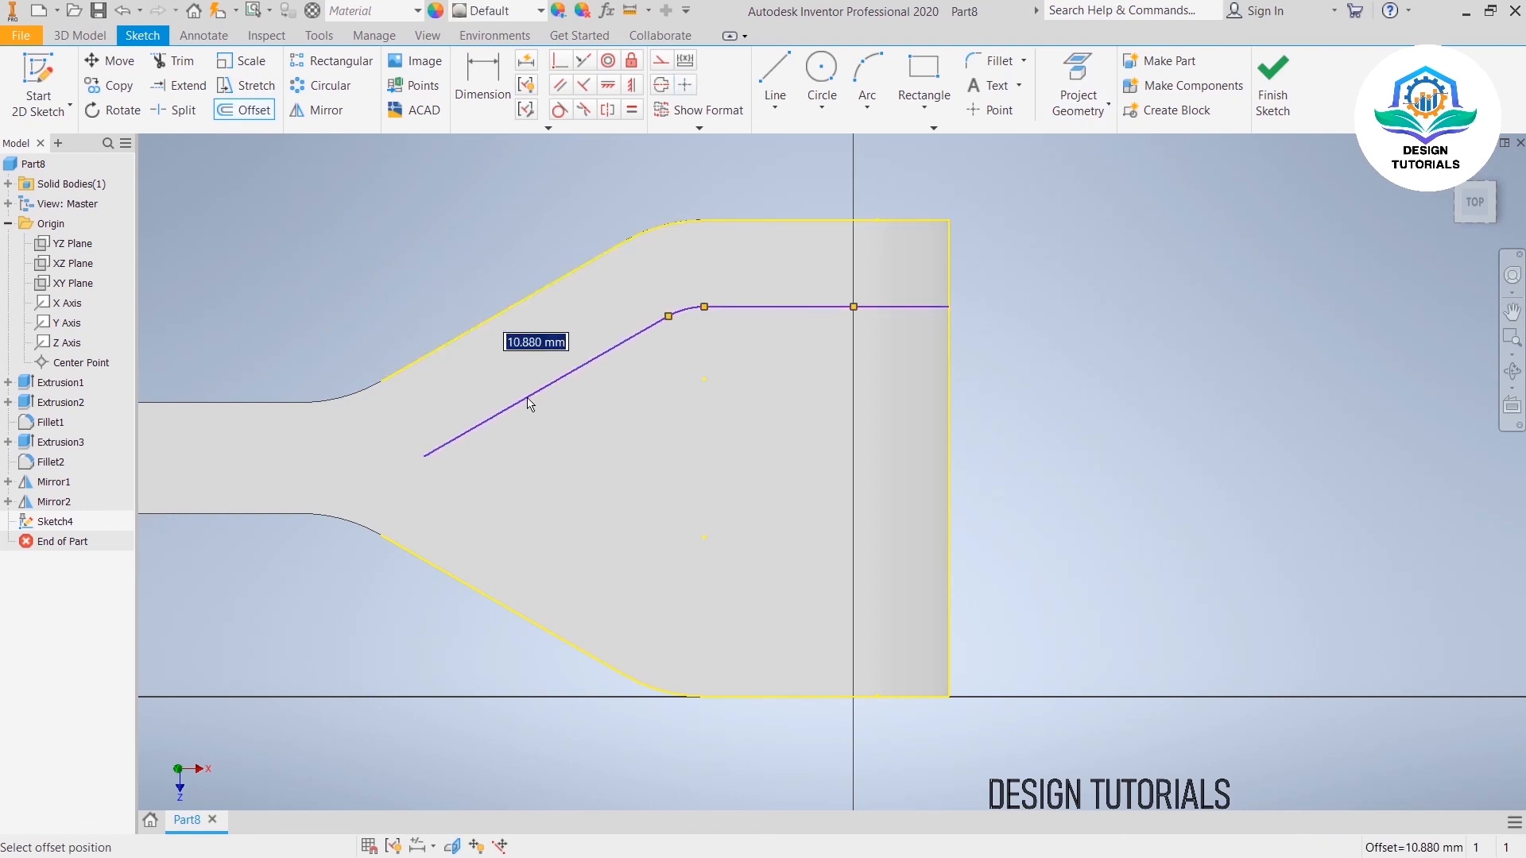
pyautogui.write('8')
pyautogui.press('Return')
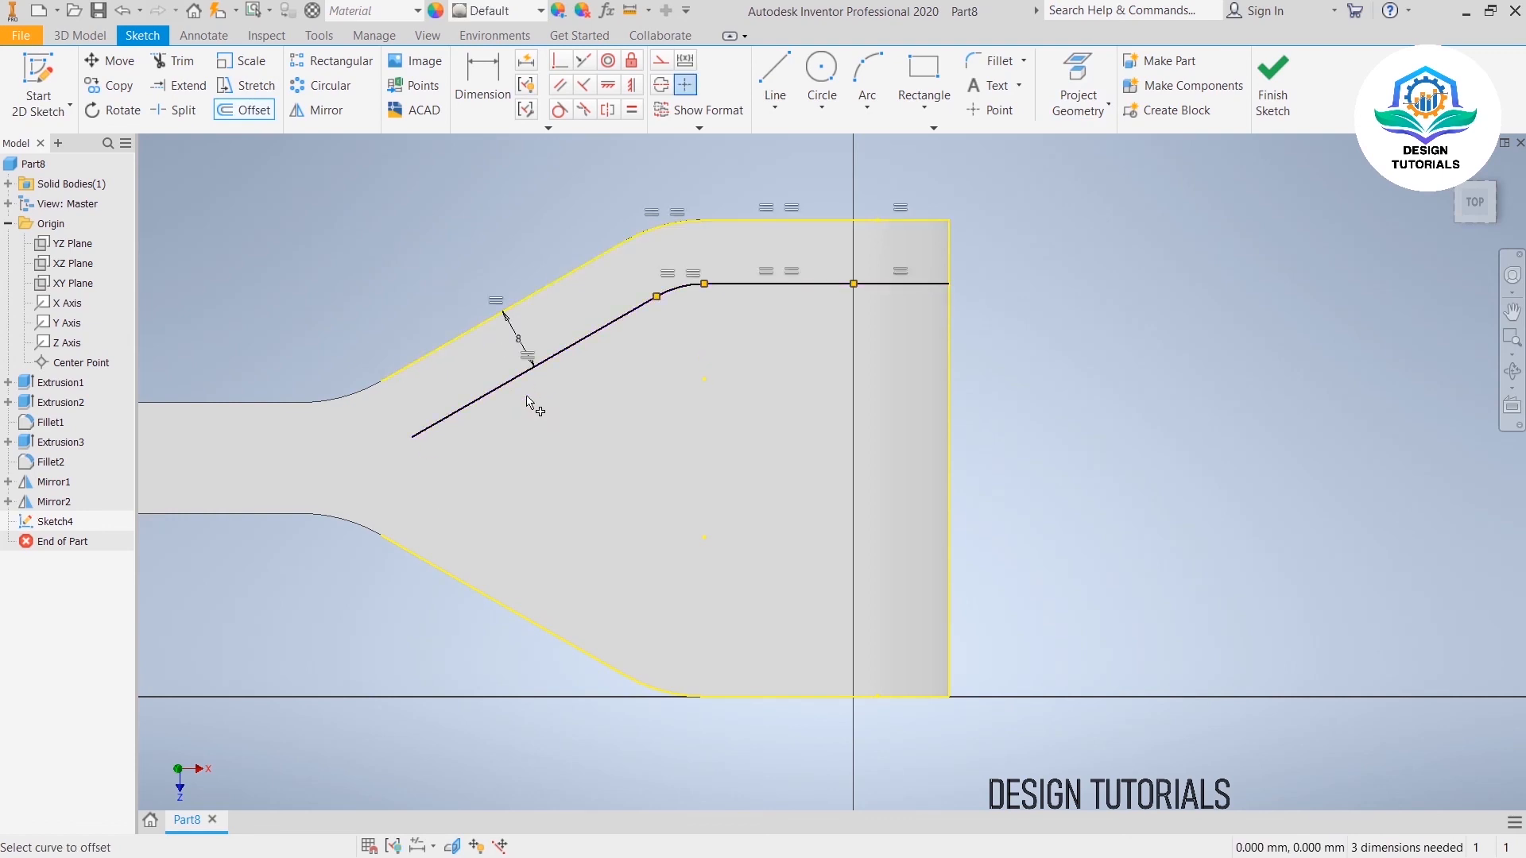
pyautogui.click(608, 671)
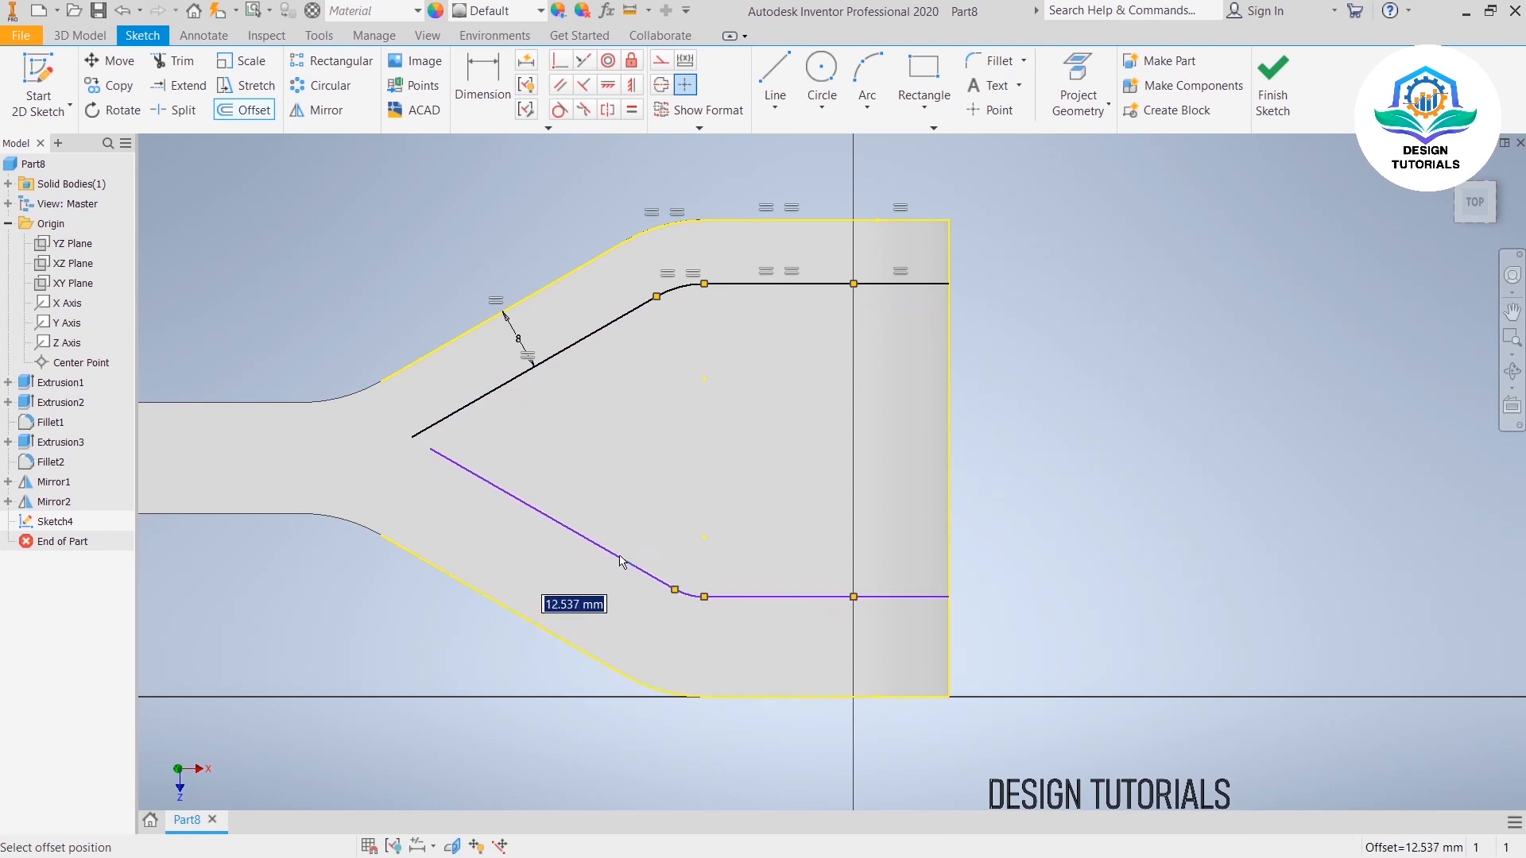
pyautogui.write('8')
pyautogui.press('Return')
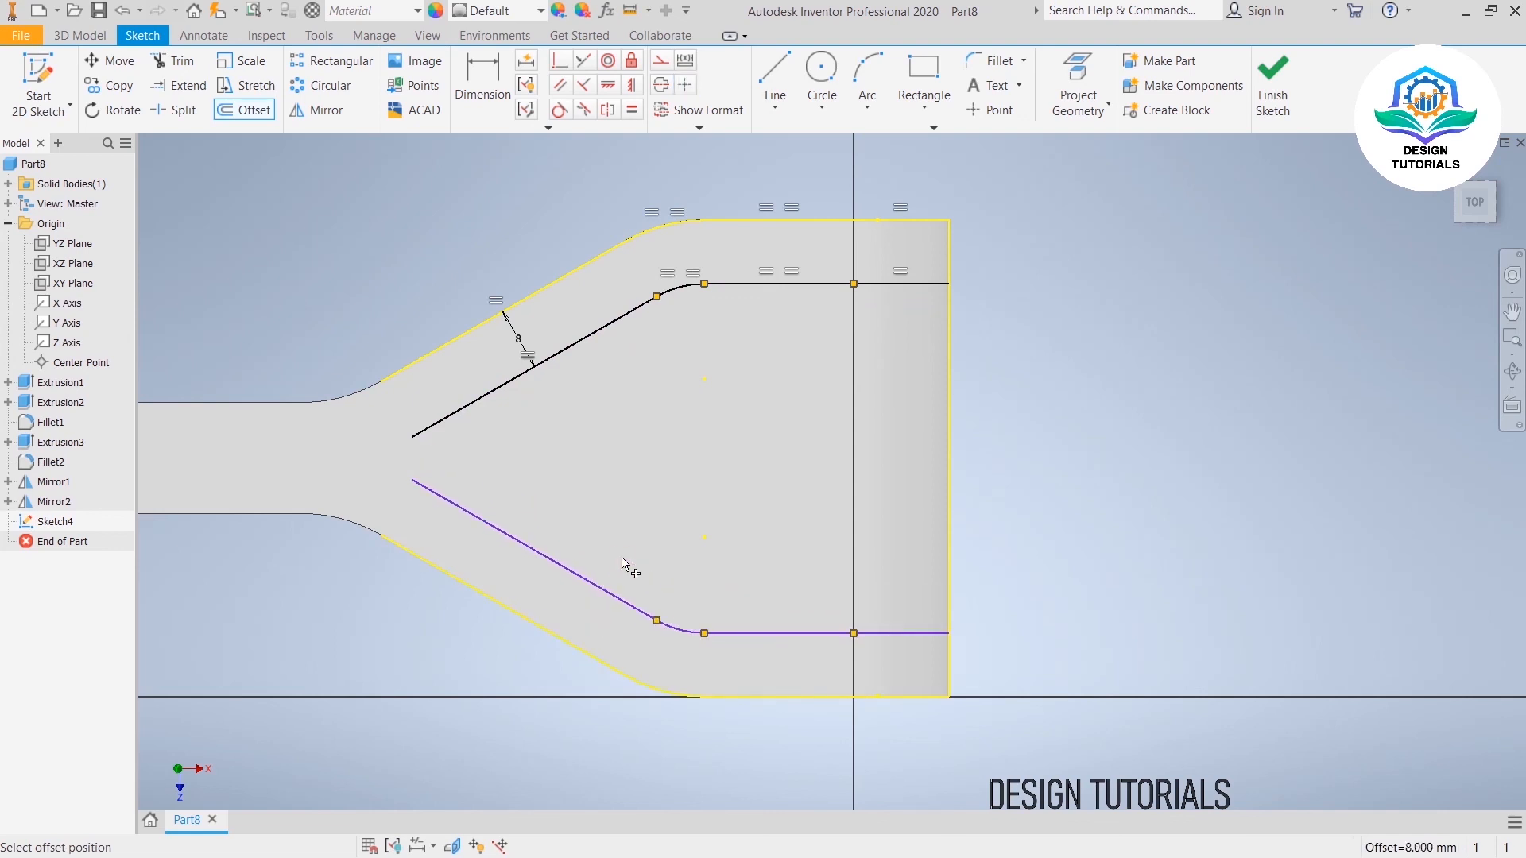
pyautogui.rightClick(1229, 444)
pyautogui.click(1280, 416)
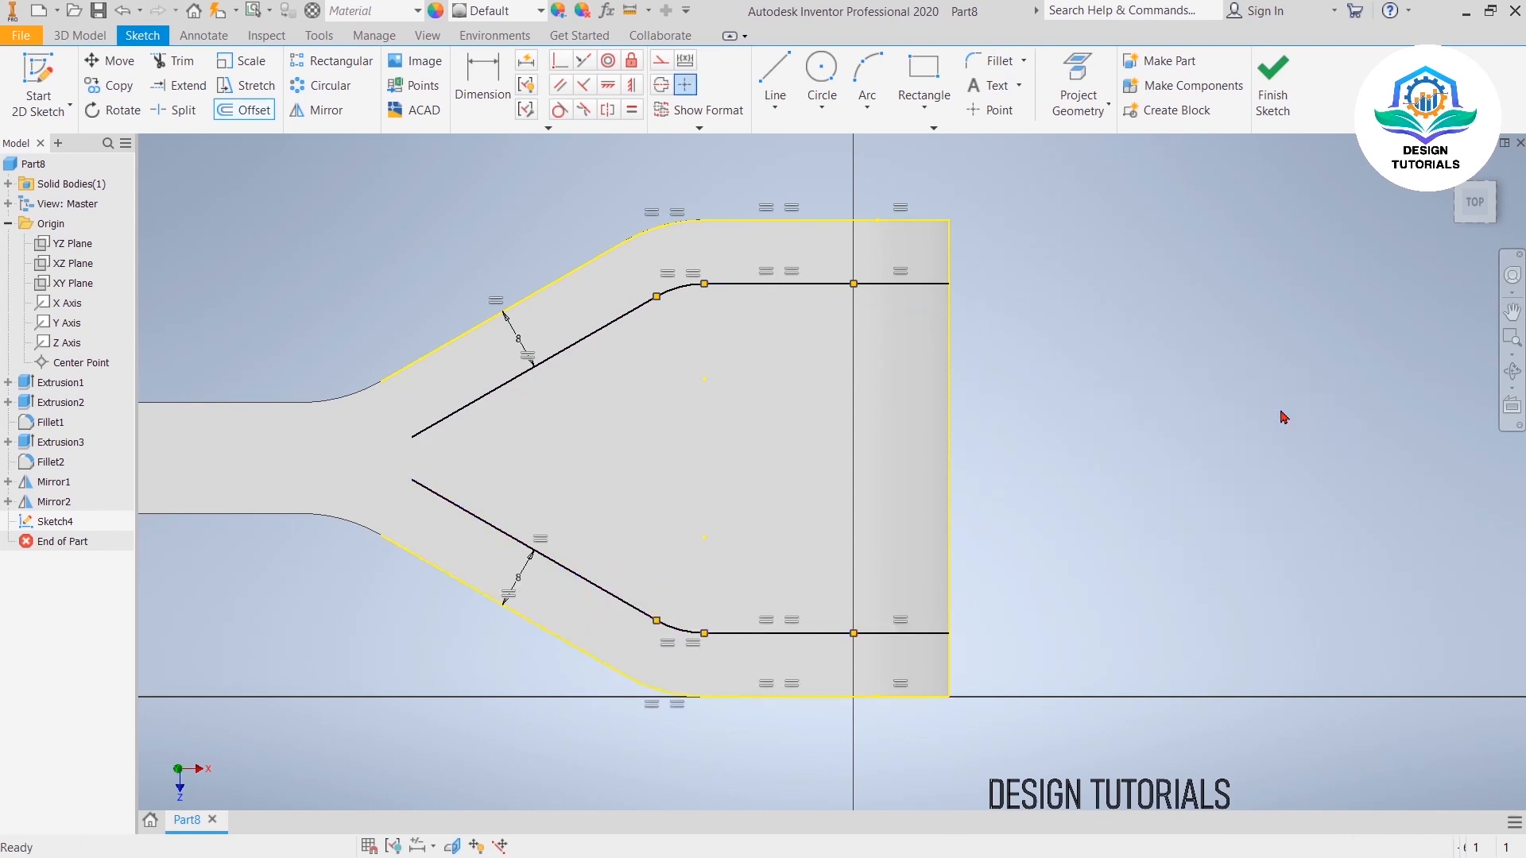
# Step: Round the junction of the two sloped offset lines with a 10 mm sketch fillet and finish the sketch
pyautogui.click(995, 69)
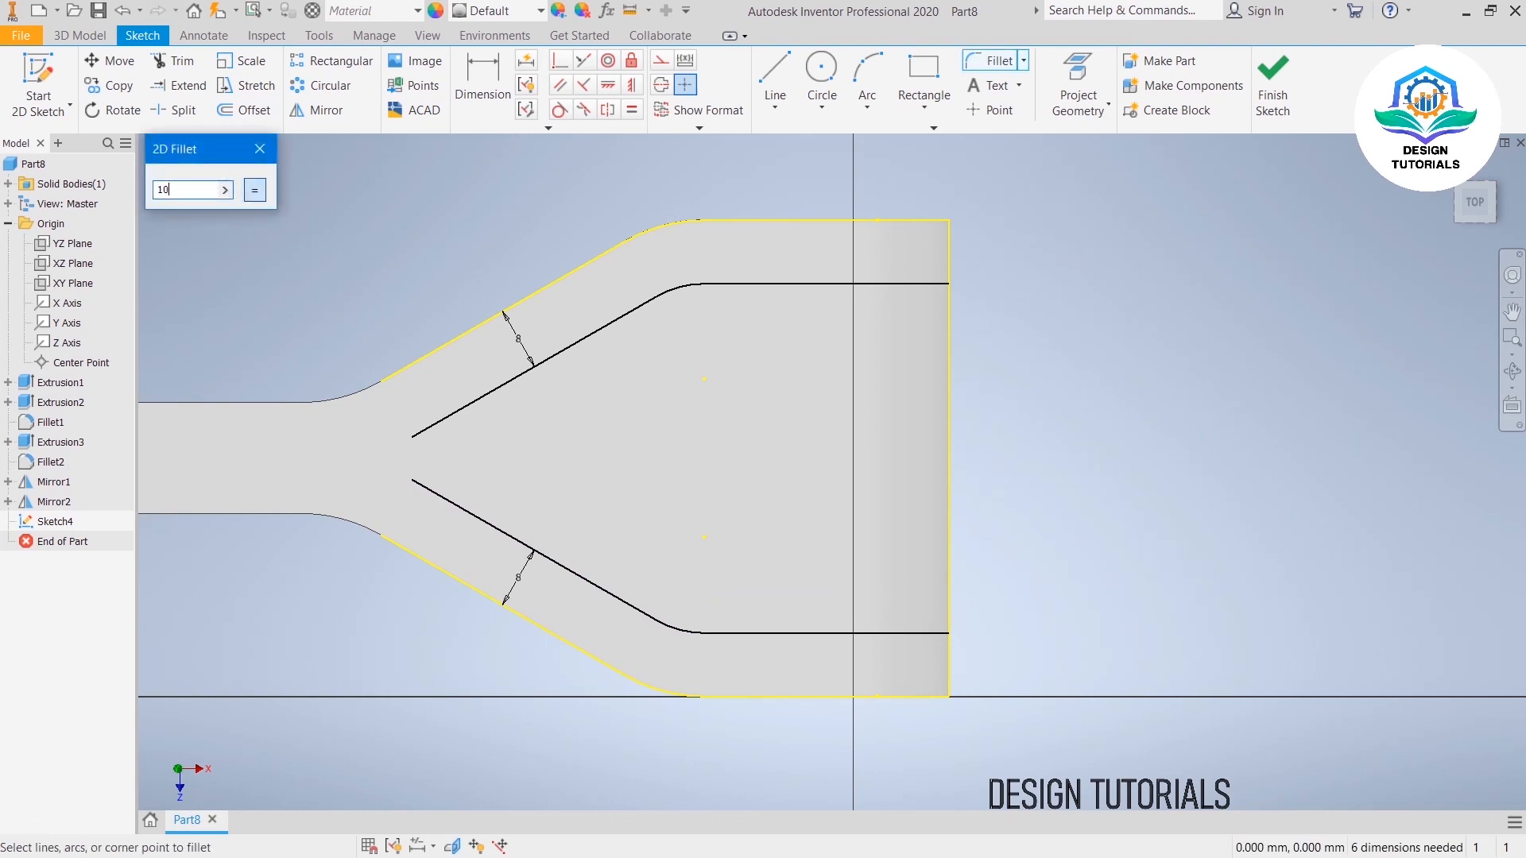
pyautogui.click(437, 492)
pyautogui.click(433, 430)
pyautogui.rightClick(280, 210)
pyautogui.click(357, 221)
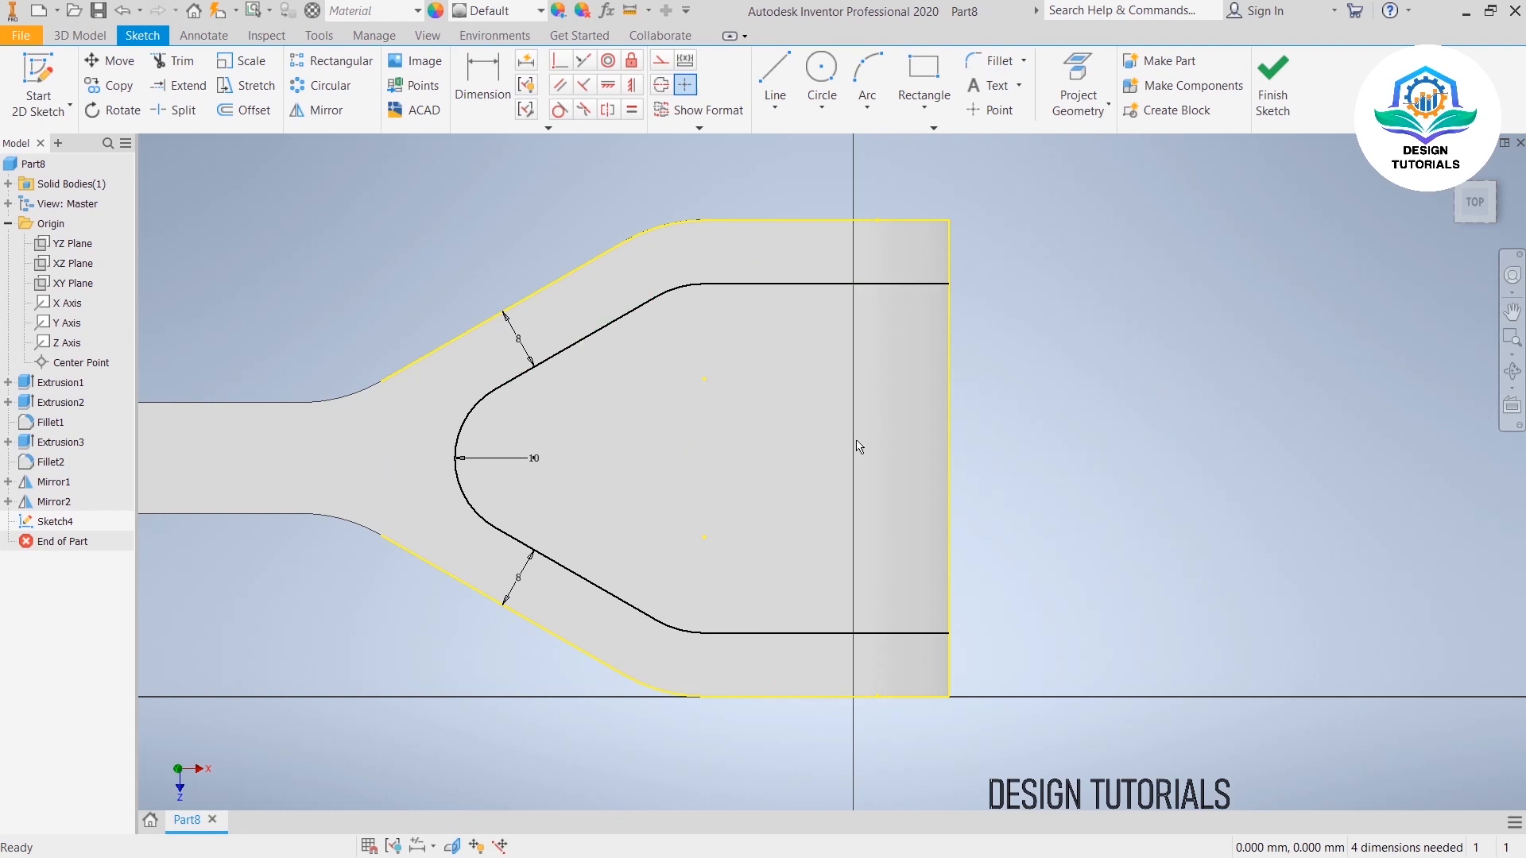
pyautogui.click(1273, 89)
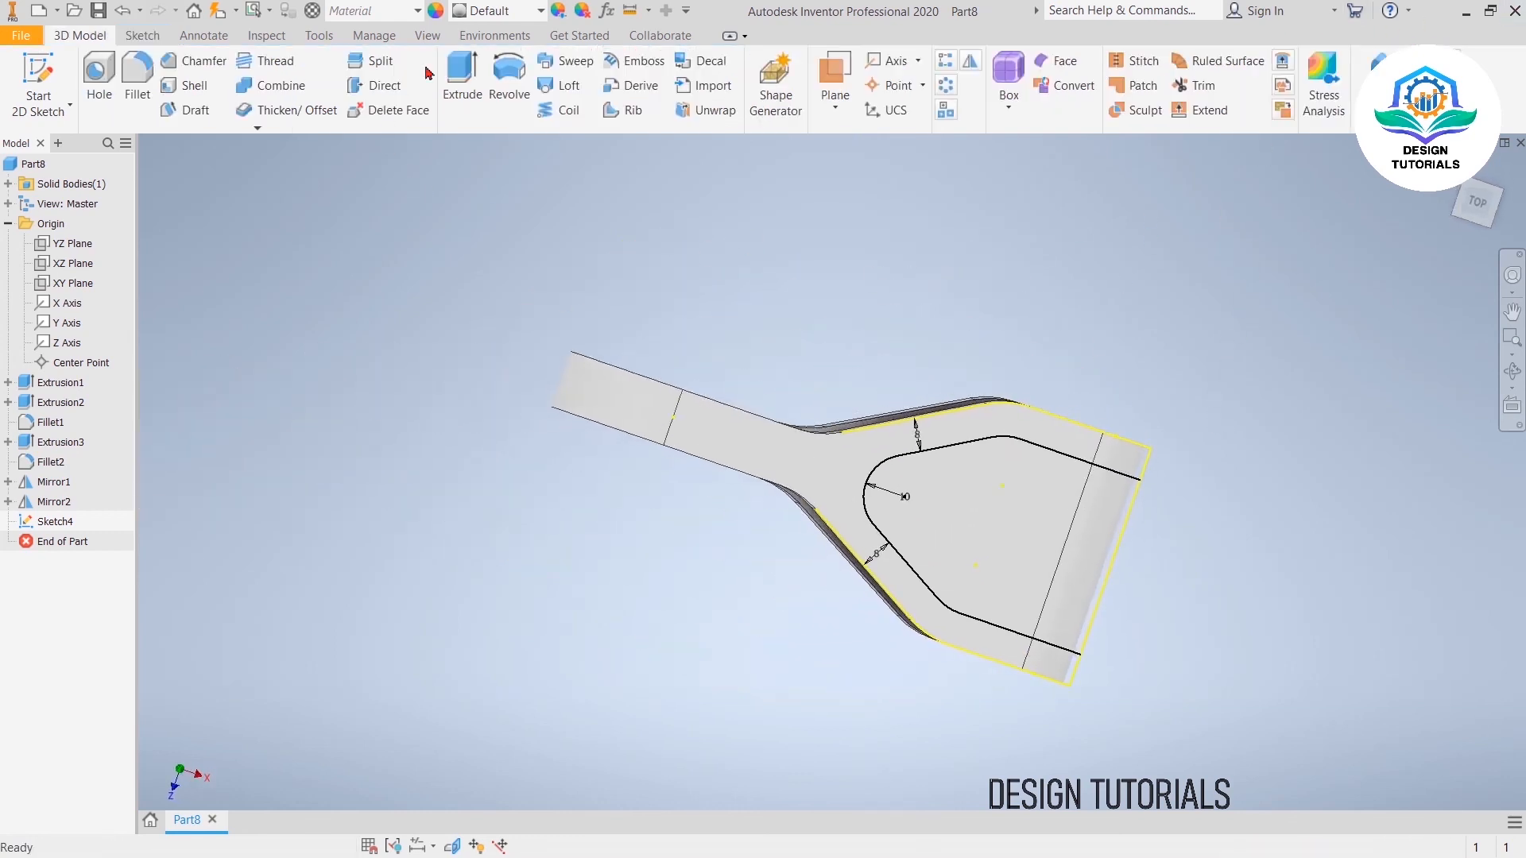
# Step: Cut the area inside the inset profile 60 mm through the link in the flipped direction, forming the fork
pyautogui.click(462, 79)
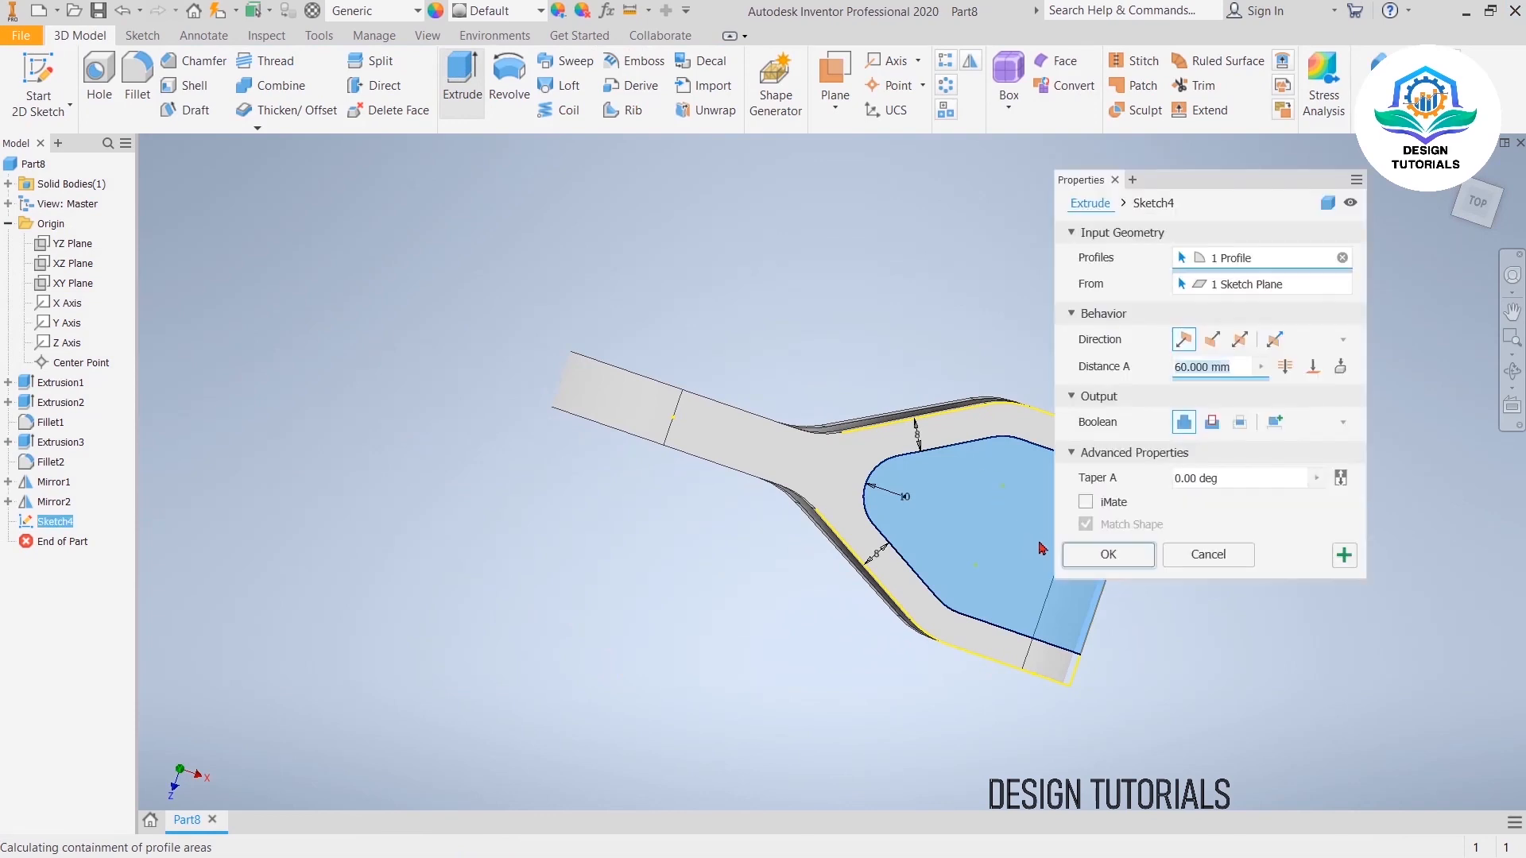
pyautogui.moveTo(883, 291); pyautogui.dragTo(538, 194, button='middle')
pyautogui.click(1212, 340)
pyautogui.click(1212, 422)
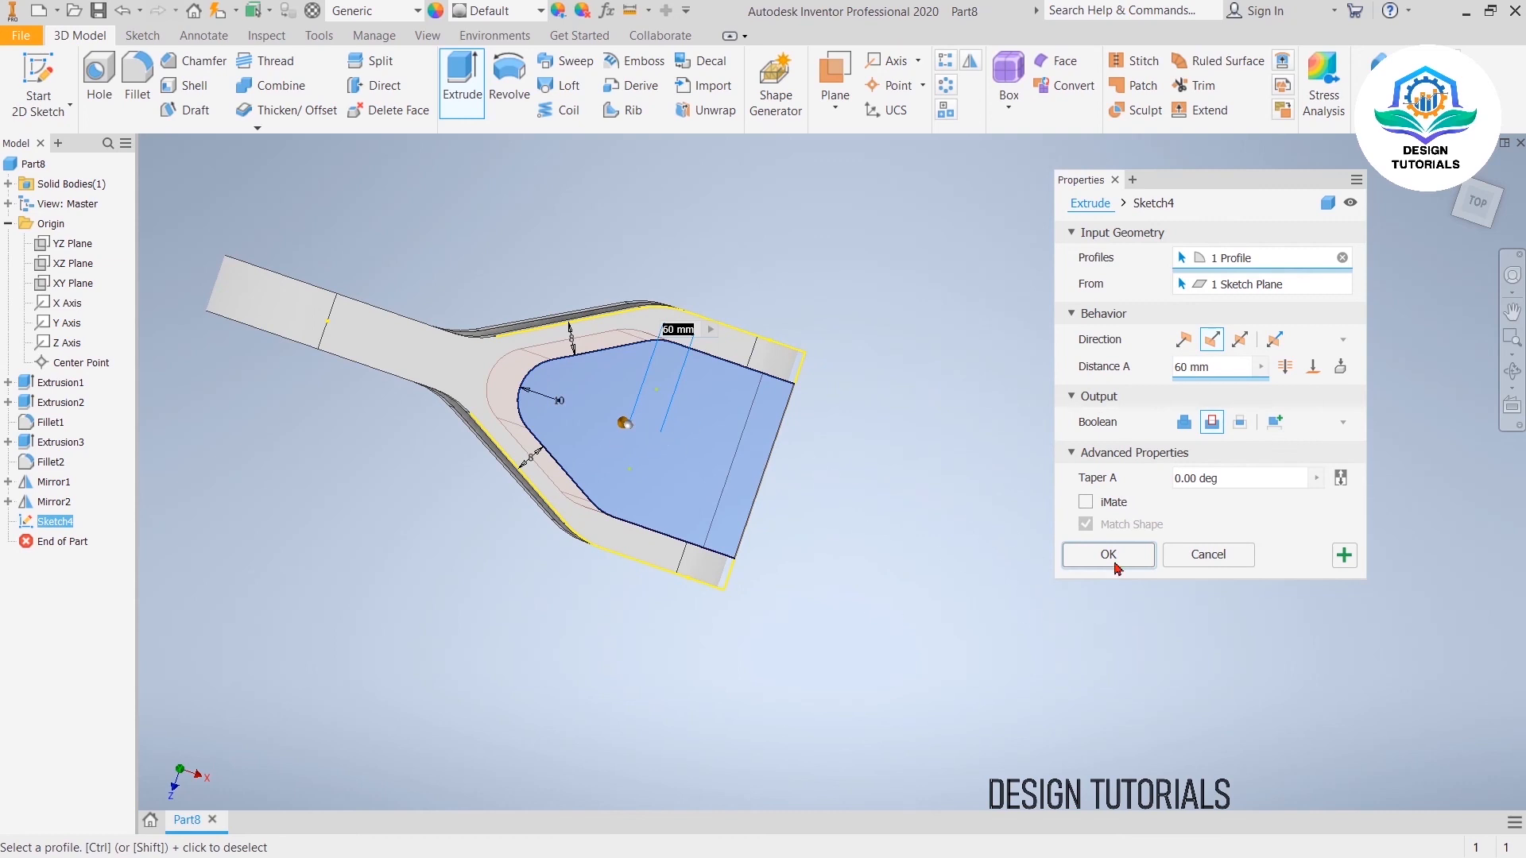
pyautogui.click(1110, 556)
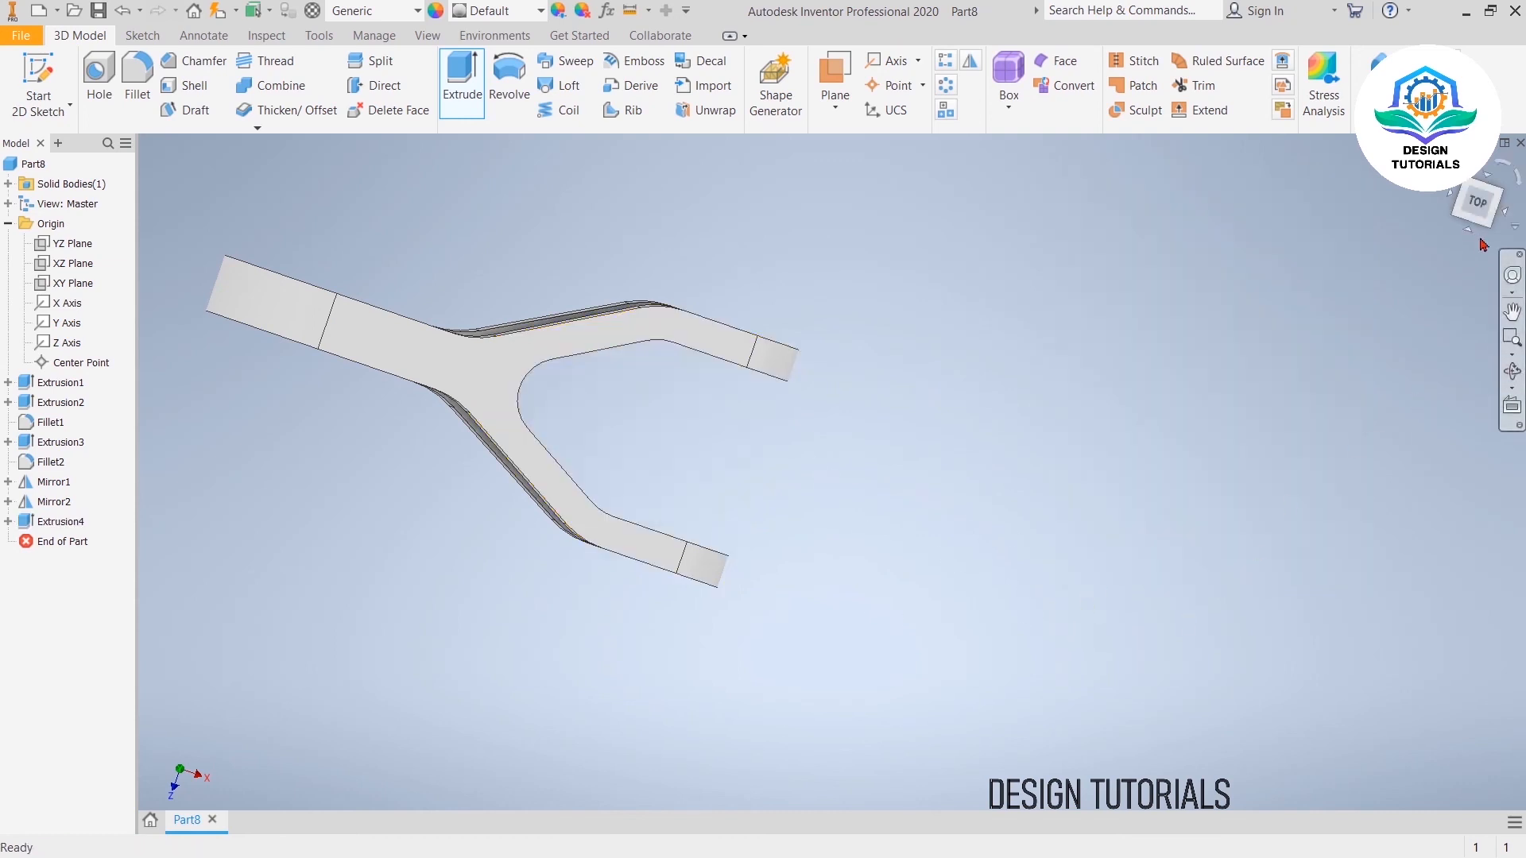
# Step: Set up a 2 mm fillet on the outer outline edges of the link's two opposite side faces
pyautogui.moveTo(1480, 213)
pyautogui.mouseDown()
pyautogui.moveTo(1470, 804)
pyautogui.moveTo(1458, 171)
pyautogui.moveTo(1394, 158)
pyautogui.moveTo(1403, 139)
pyautogui.moveTo(1390, 151)
pyautogui.moveTo(1495, 175)
pyautogui.mouseUp()
pyautogui.keyDown('shift'); pyautogui.moveTo(487, 376); pyautogui.dragTo(679, 342, button='middle'); pyautogui.keyUp('shift')
pyautogui.moveTo(676, 509)
pyautogui.keyDown('shift'); pyautogui.mouseDown(button='middle')
pyautogui.moveTo(687, 182)
pyautogui.moveTo(686, 304)
pyautogui.mouseUp(button='middle'); pyautogui.keyUp('shift')
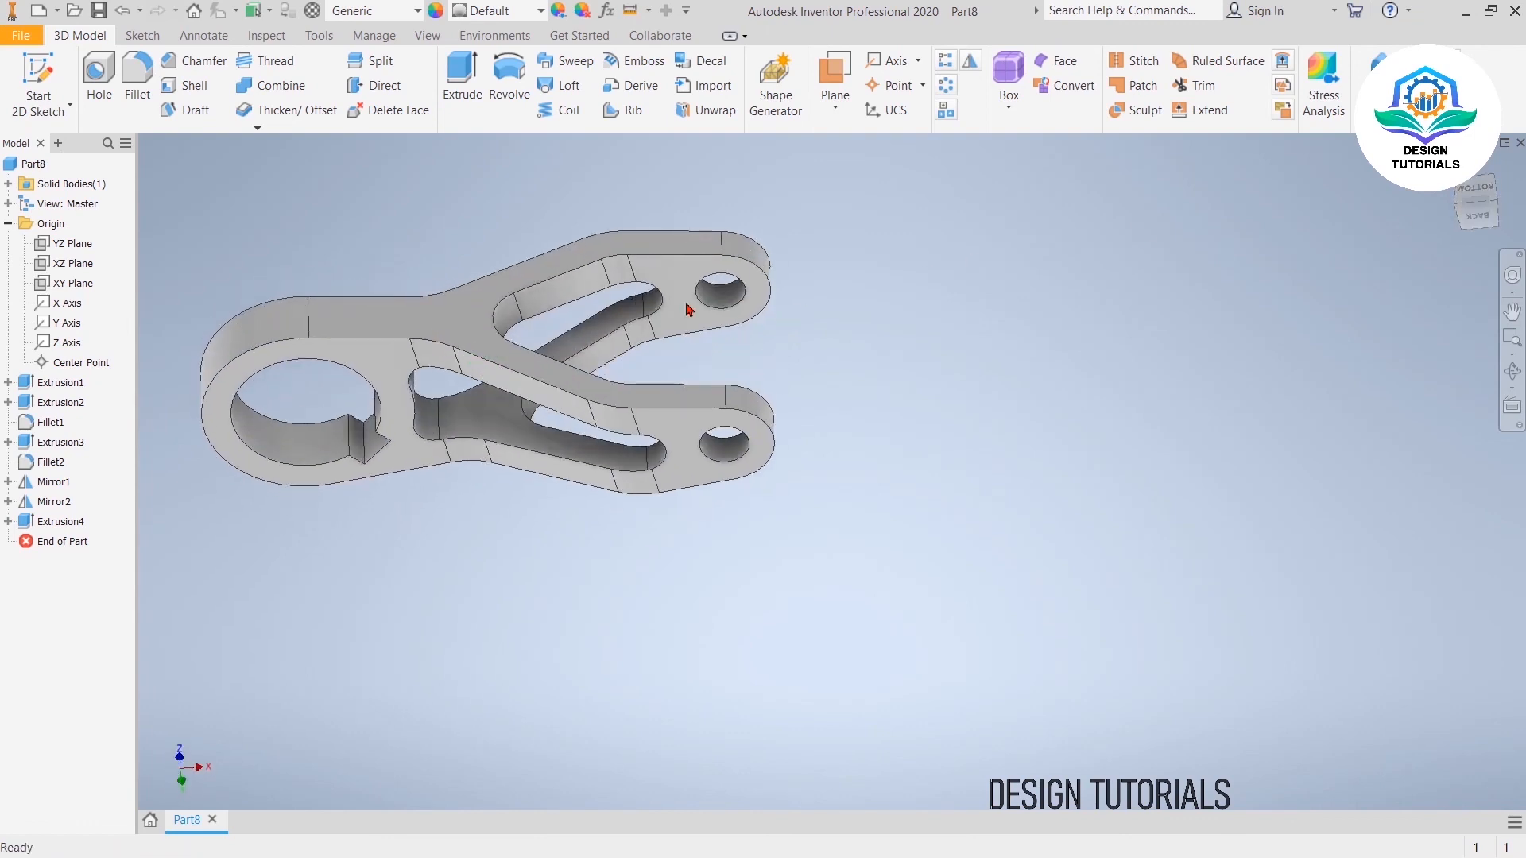
pyautogui.moveTo(479, 258); pyautogui.dragTo(857, 406, button='middle')
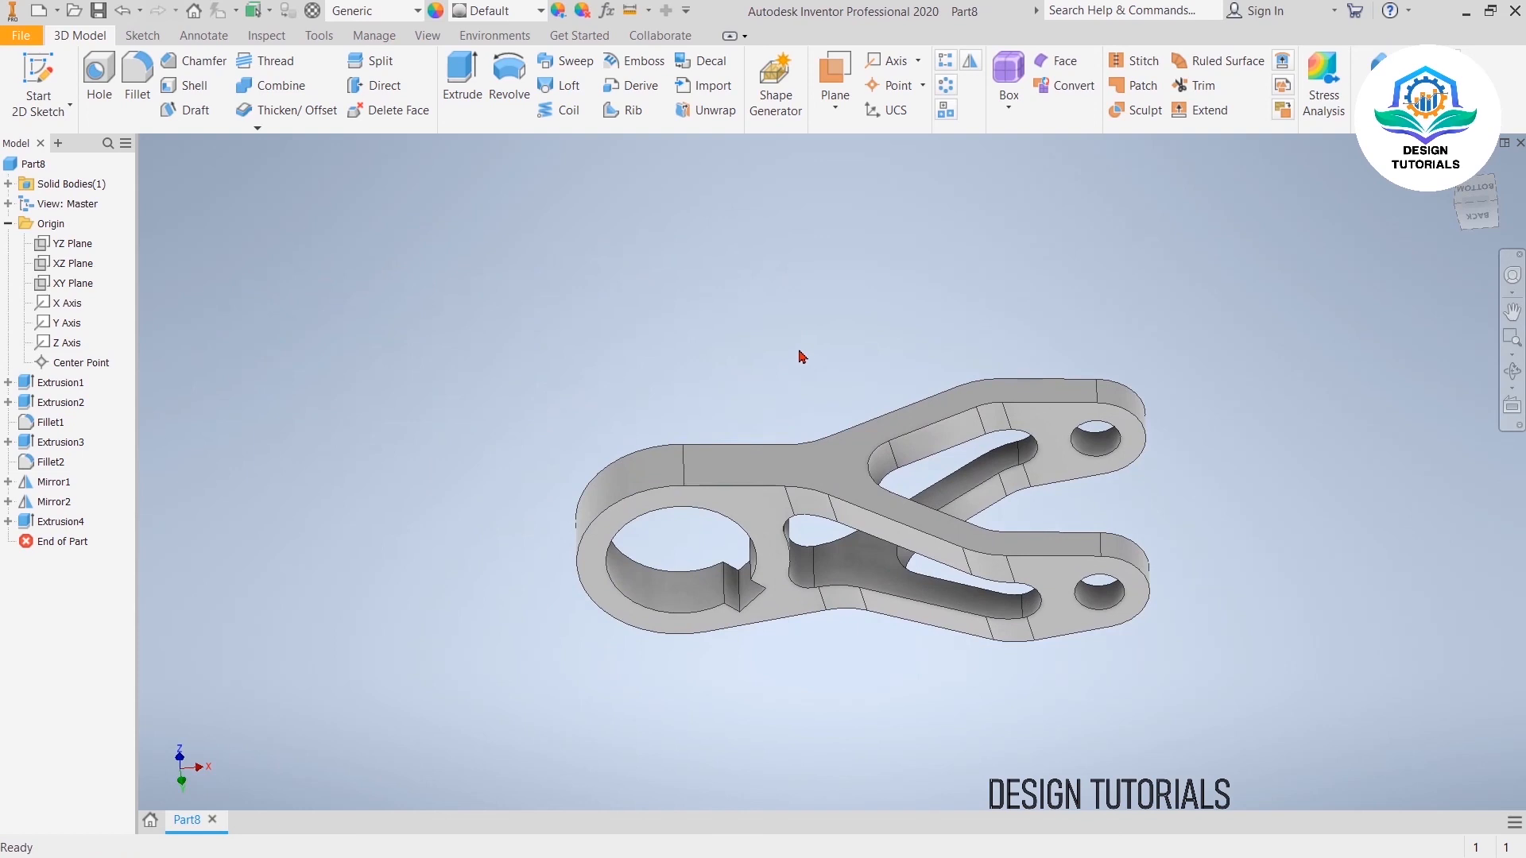
pyautogui.scroll(-3, 800, 352)
pyautogui.moveTo(798, 351); pyautogui.dragTo(709, 129, button='middle')
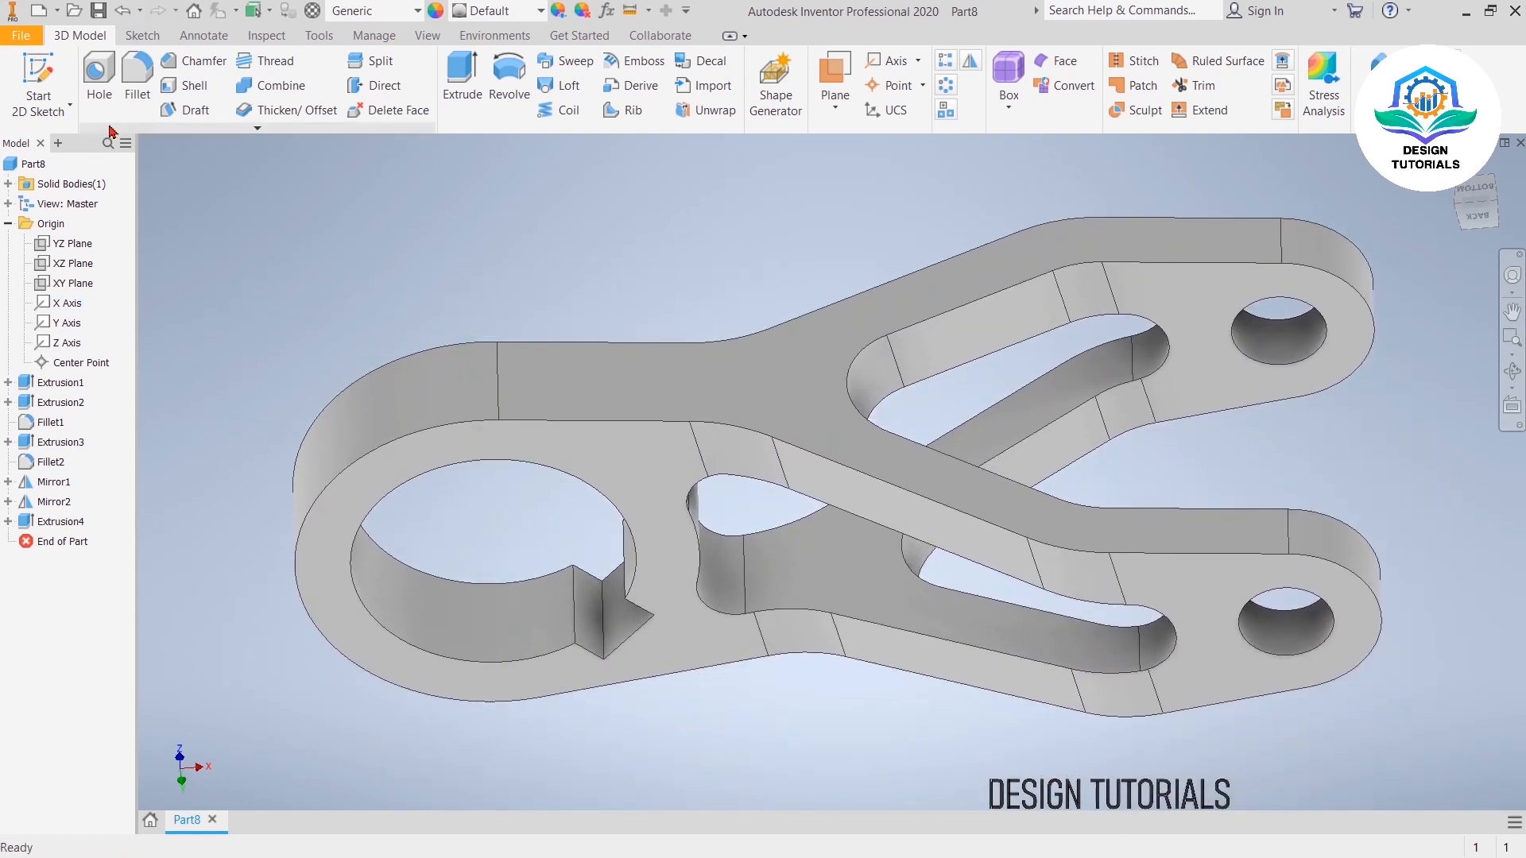
pyautogui.click(141, 87)
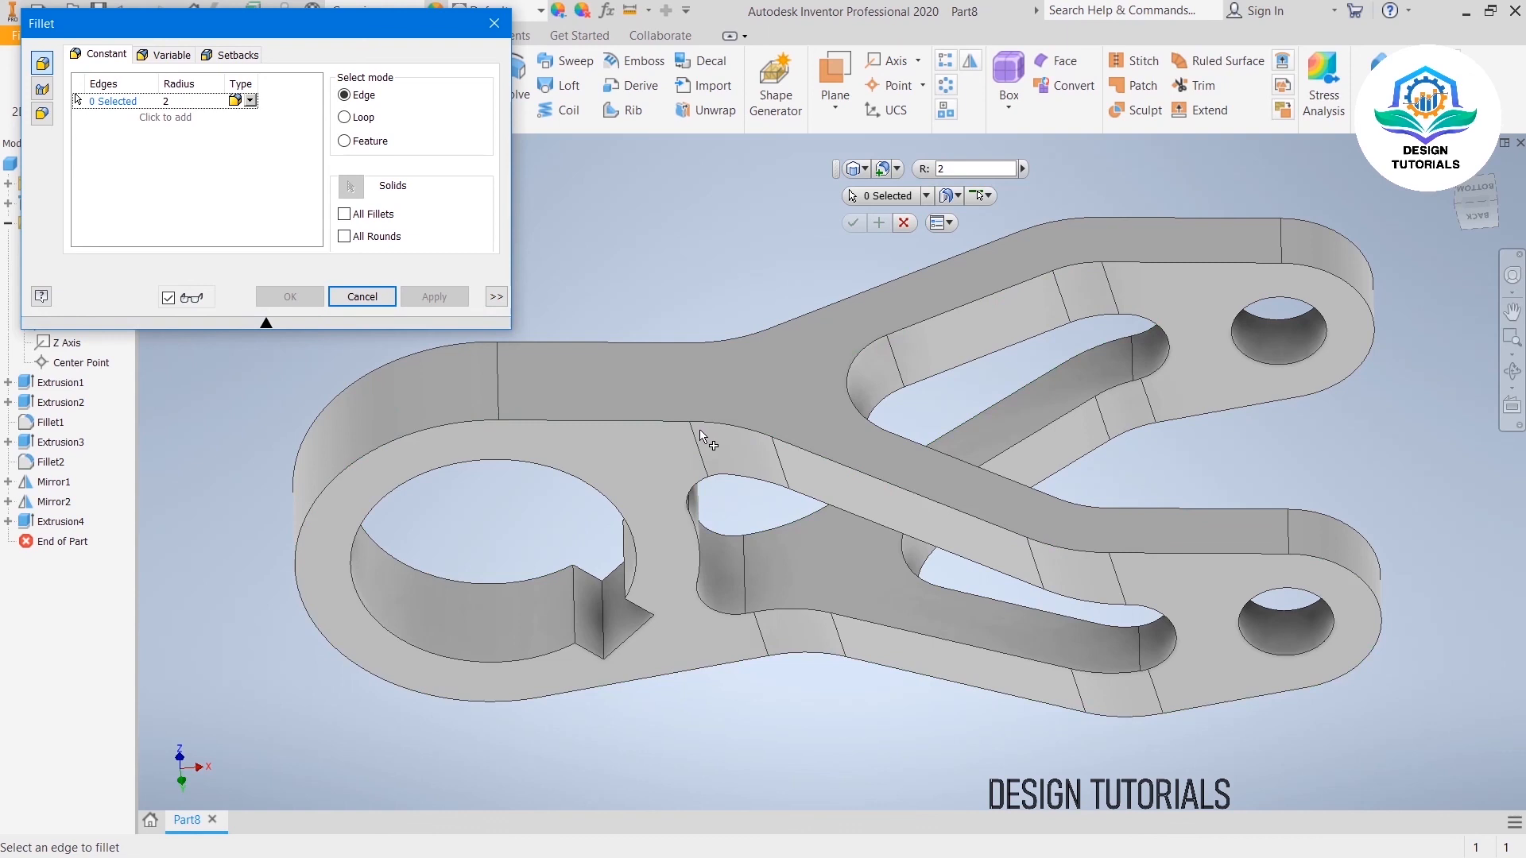
pyautogui.click(720, 425)
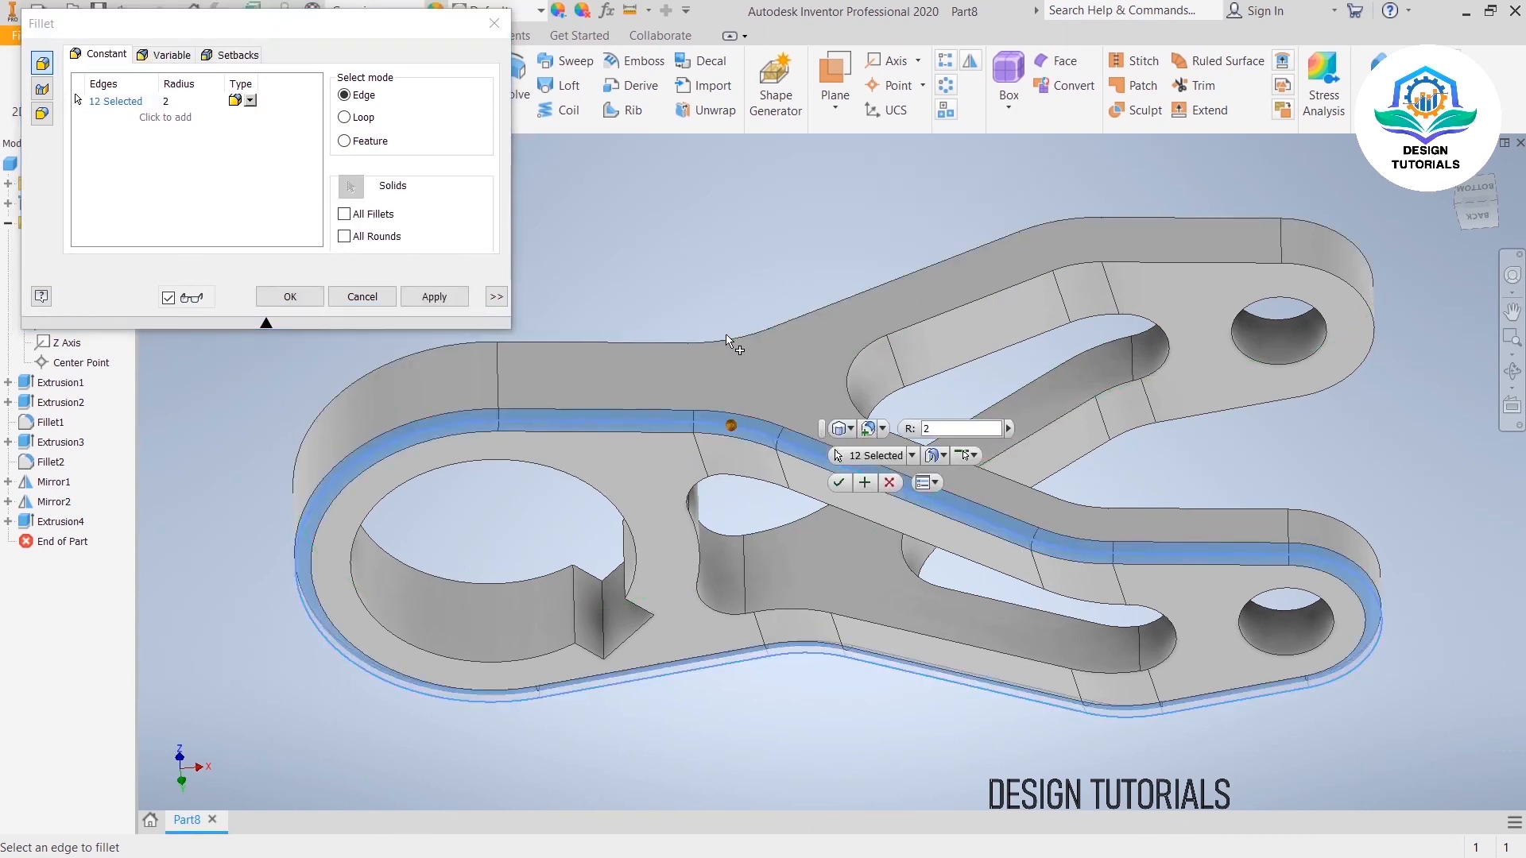
pyautogui.click(827, 355)
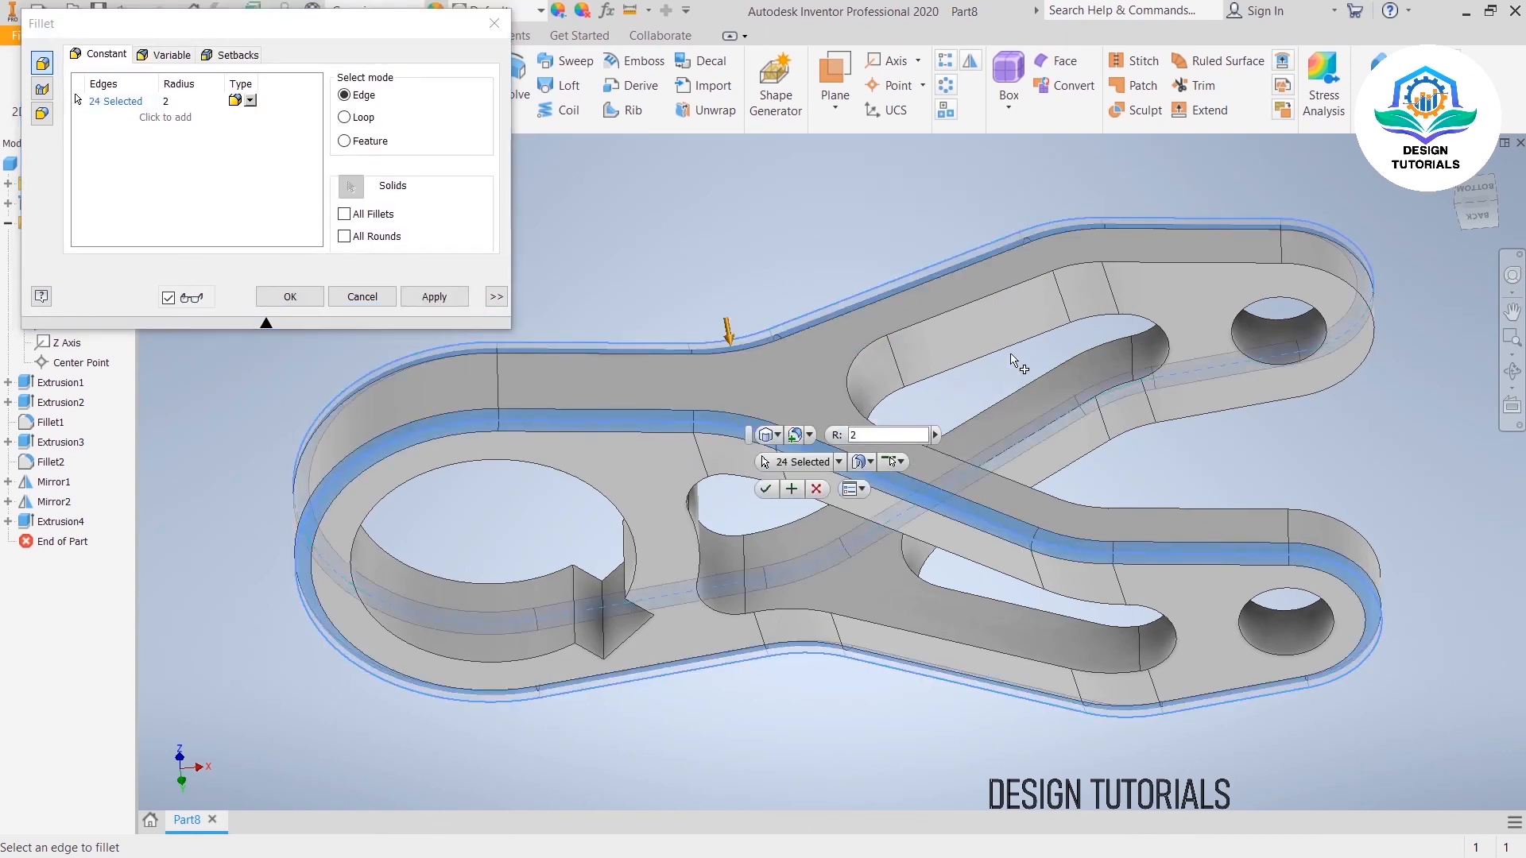
# Step: Include the pocket's edge loops on the outer side faces and inner fork faces in the 2 mm fillet and create it
pyautogui.click(723, 619)
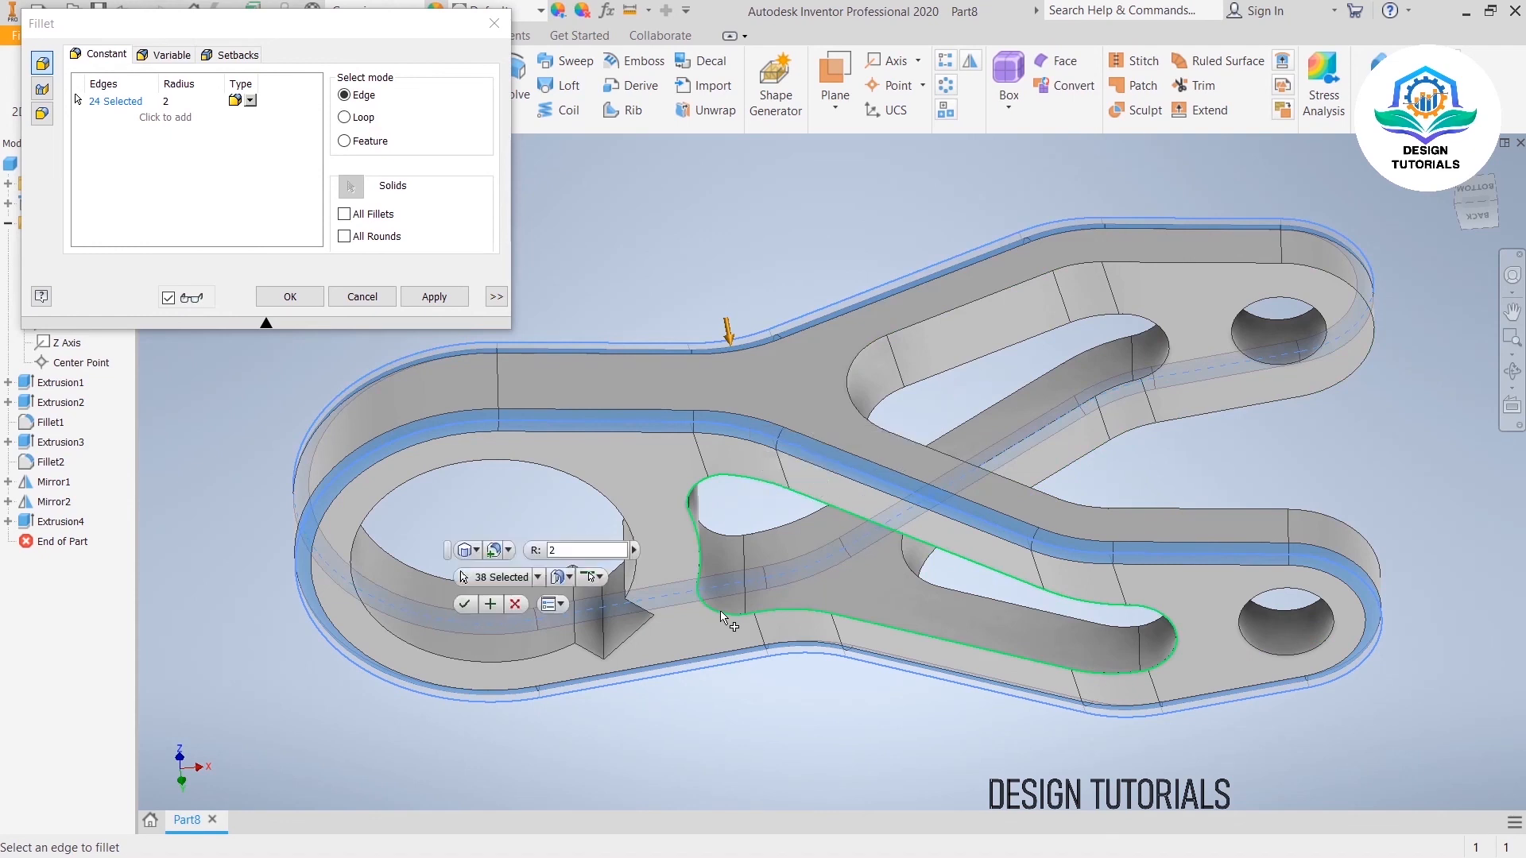
pyautogui.click(896, 525)
pyautogui.click(976, 368)
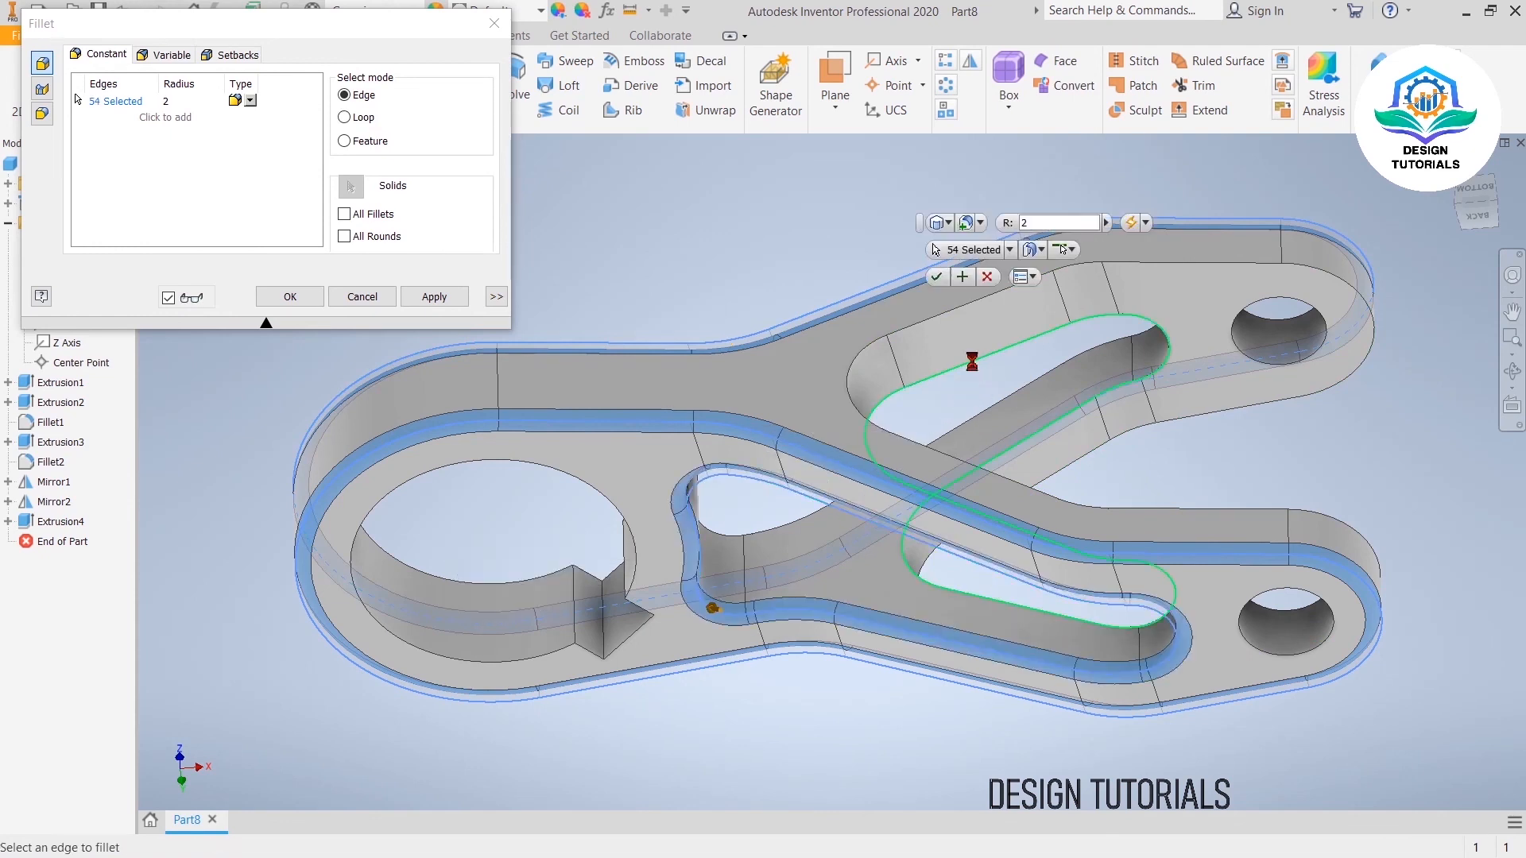
pyautogui.click(1133, 265)
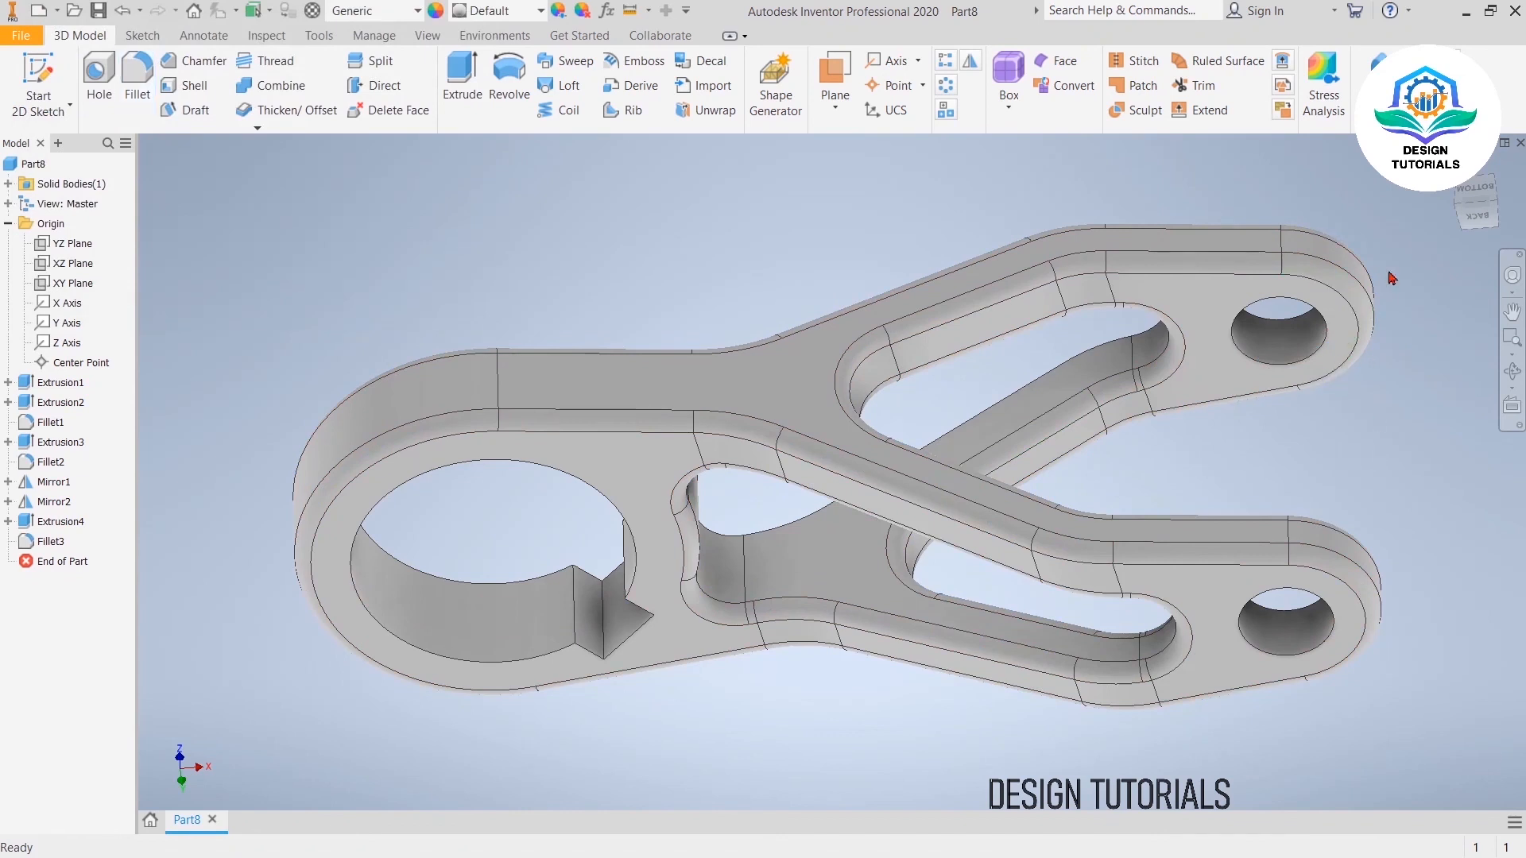
pyautogui.moveTo(1488, 211); pyautogui.dragTo(1387, 239)
pyautogui.moveTo(834, 493)
pyautogui.keyDown('shift'); pyautogui.mouseDown(button='middle')
pyautogui.moveTo(842, 350)
pyautogui.moveTo(835, 421)
pyautogui.moveTo(914, 548)
pyautogui.moveTo(986, 493)
pyautogui.moveTo(755, 493)
pyautogui.moveTo(767, 675)
pyautogui.moveTo(859, 556)
pyautogui.moveTo(890, 469)
pyautogui.moveTo(993, 516)
pyautogui.moveTo(1009, 334)
pyautogui.moveTo(993, 302)
pyautogui.moveTo(953, 358)
pyautogui.moveTo(1018, 357)
pyautogui.moveTo(1002, 294)
pyautogui.moveTo(890, 230)
pyautogui.moveTo(811, 326)
pyautogui.moveTo(803, 381)
pyautogui.moveTo(802, 298)
pyautogui.moveTo(882, 238)
pyautogui.mouseUp(button='middle'); pyautogui.keyUp('shift')
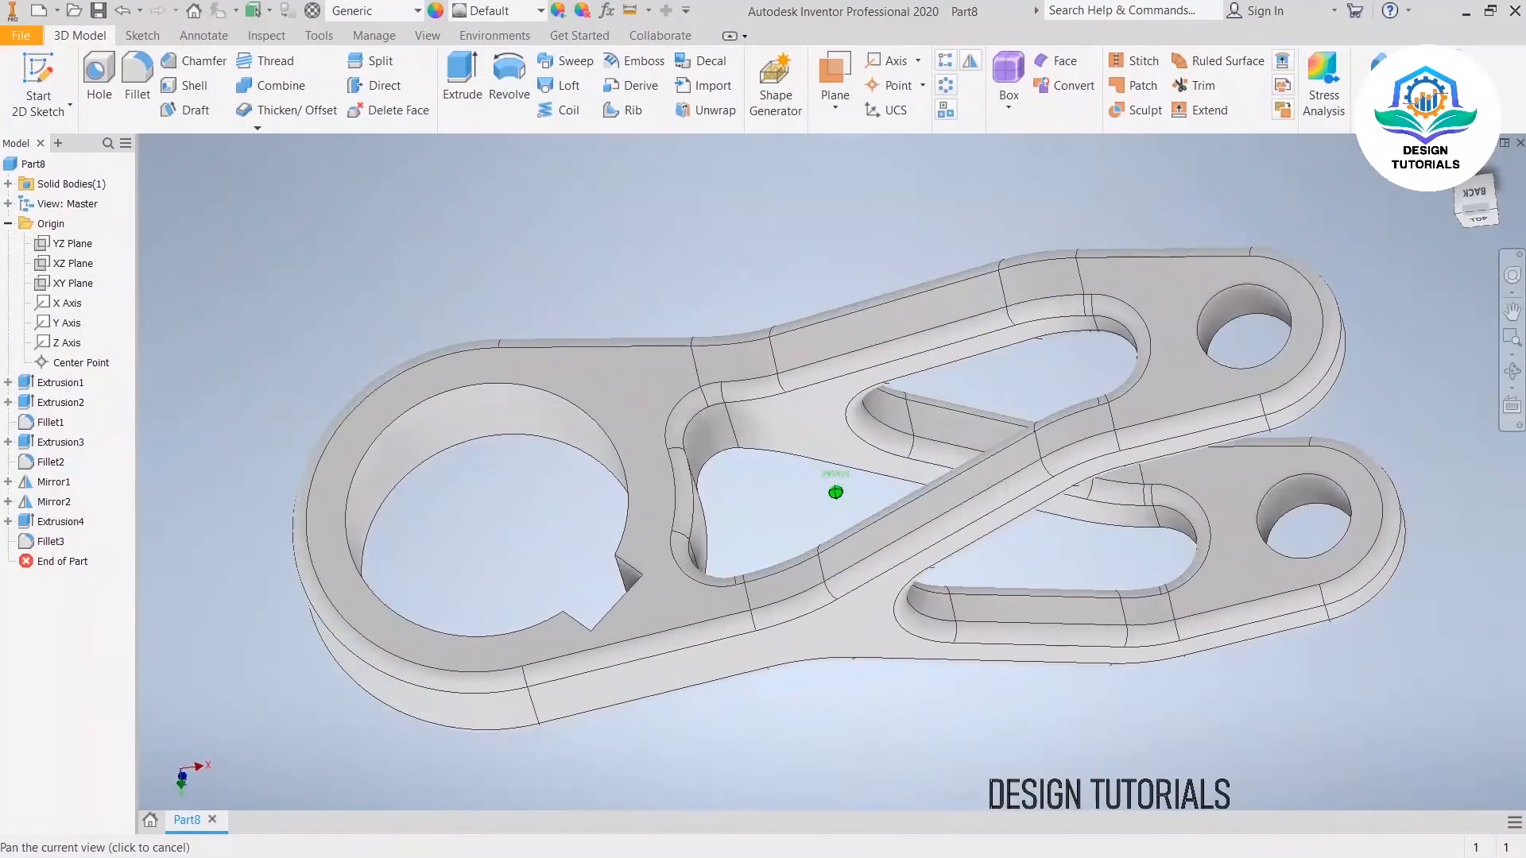